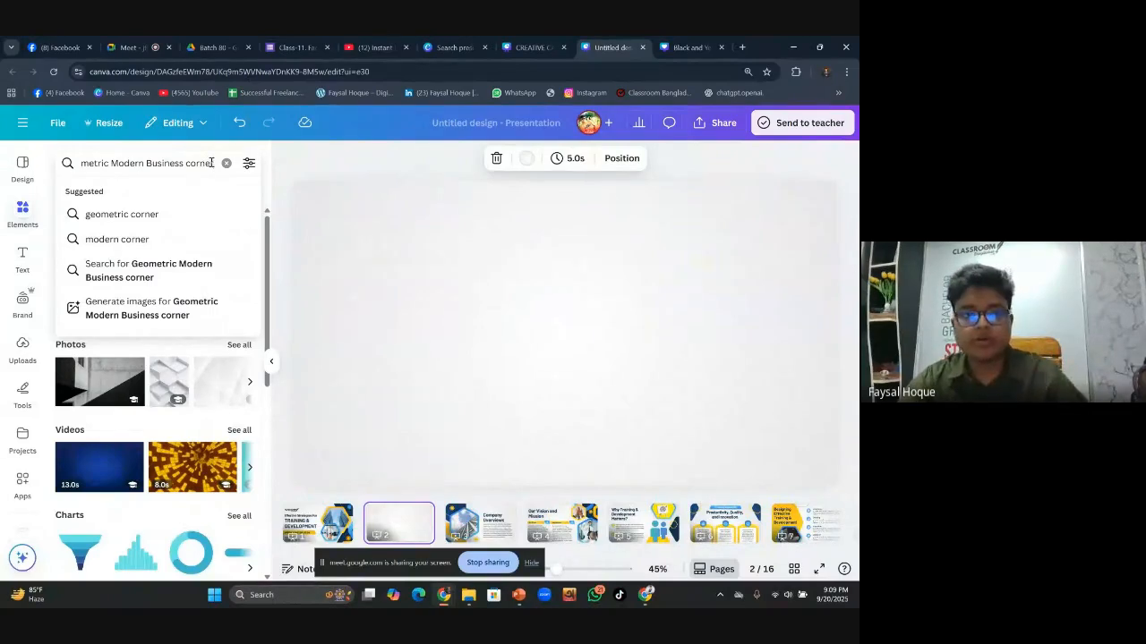
Add the navy, blue and yellow hexagon corner graphic from the geometric business graphics results to slide 2
{"action": "key", "text": "Return"}
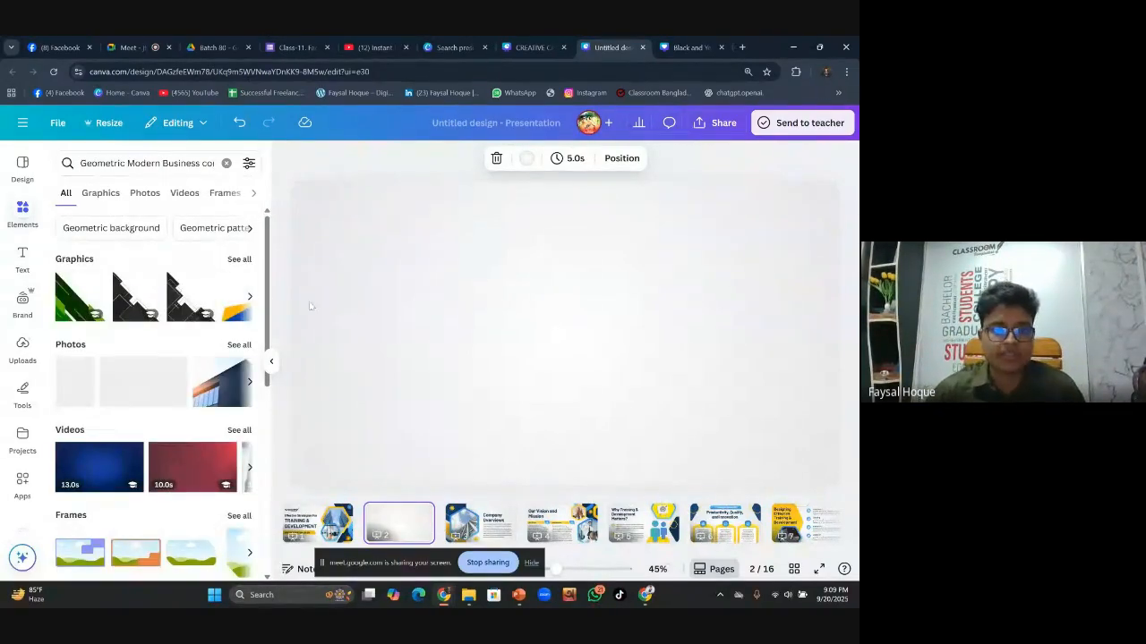
{"action": "left_click", "coordinate": [239, 259]}
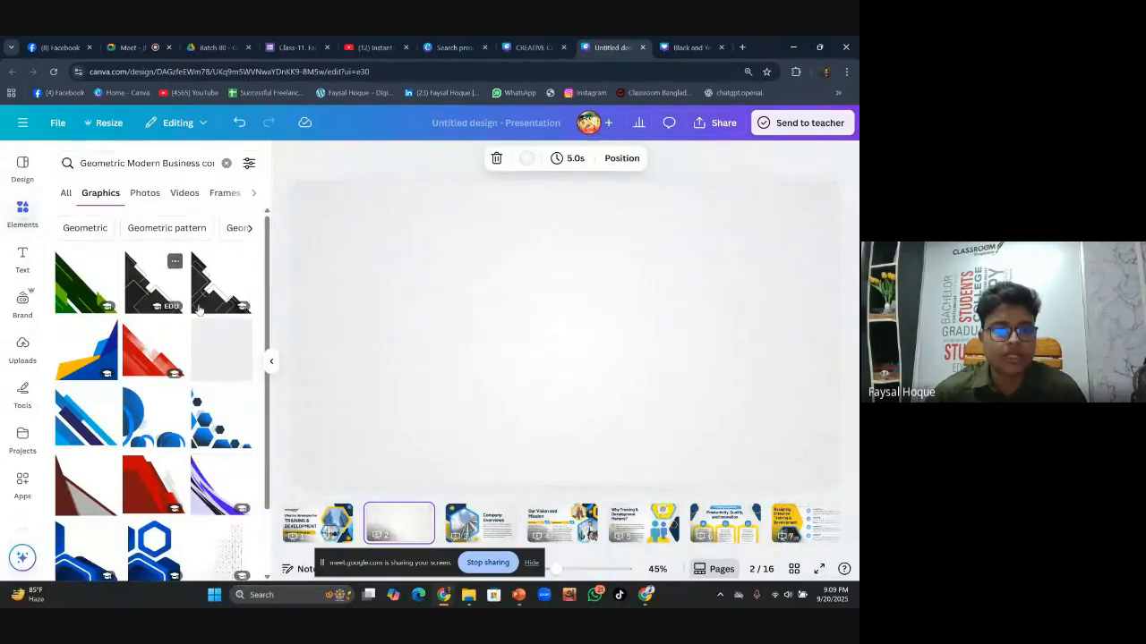
{"action": "scroll", "coordinate": [243, 394], "scroll_direction": "down", "scroll_amount": 2}
{"action": "scroll", "coordinate": [223, 390], "scroll_direction": "down", "scroll_amount": 5}
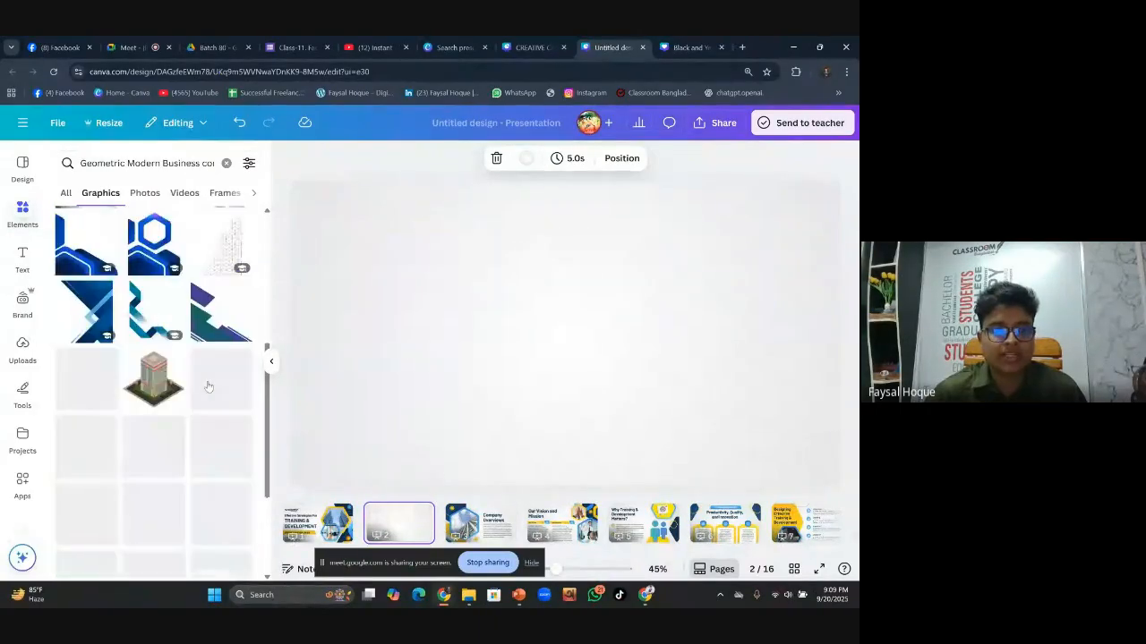
{"action": "scroll", "coordinate": [191, 383], "scroll_direction": "down", "scroll_amount": 5}
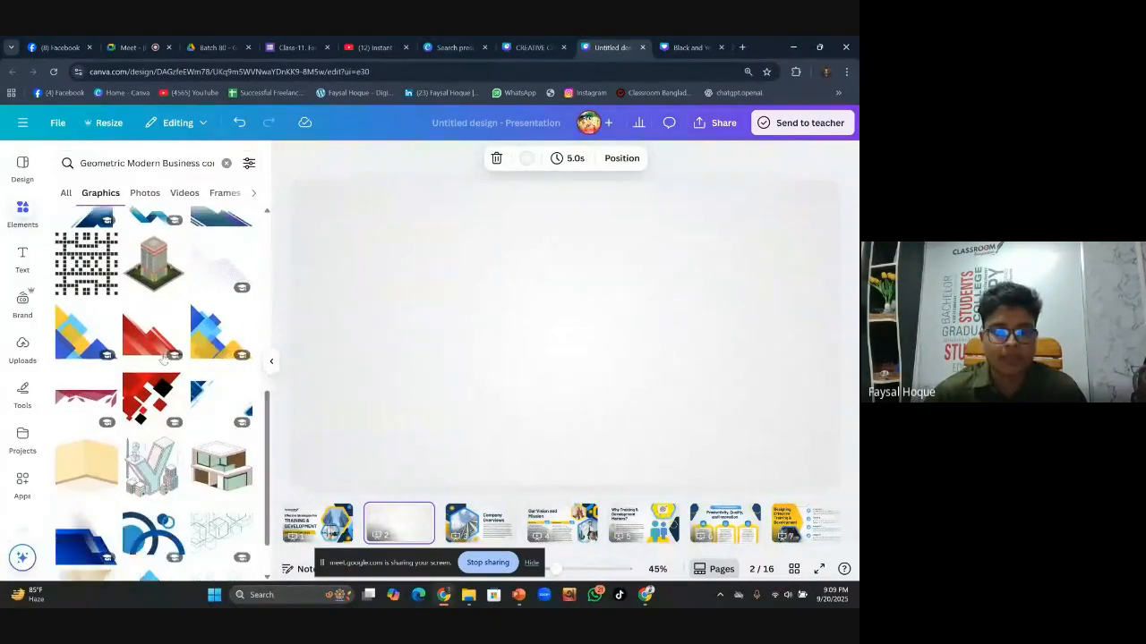
{"action": "scroll", "coordinate": [190, 380], "scroll_direction": "down", "scroll_amount": 4}
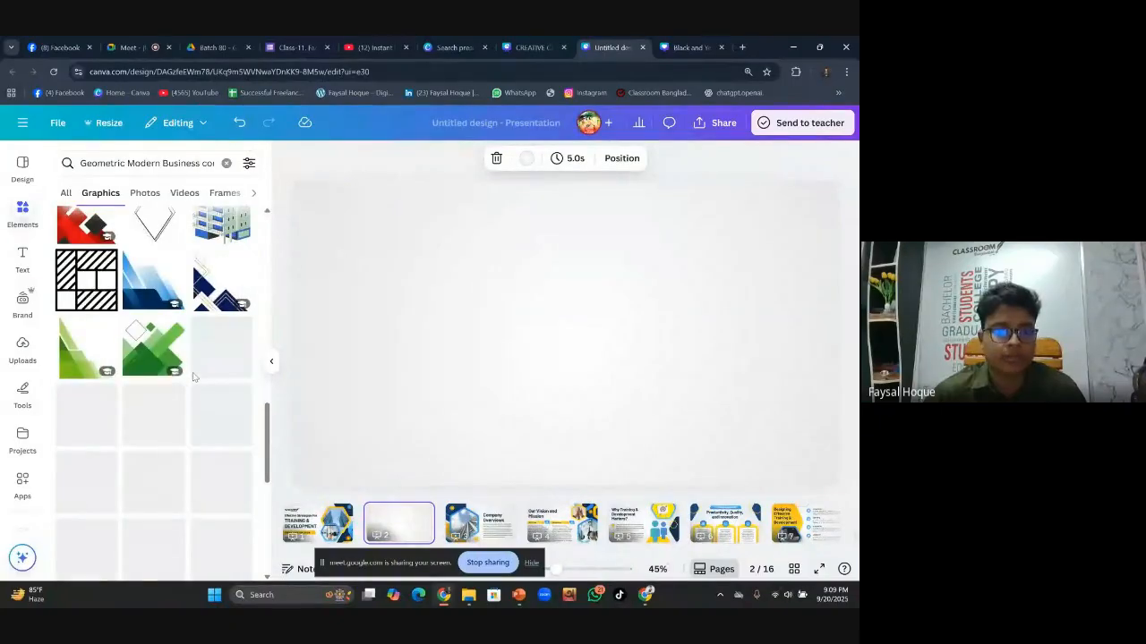
{"action": "scroll", "coordinate": [152, 385], "scroll_direction": "down", "scroll_amount": 8}
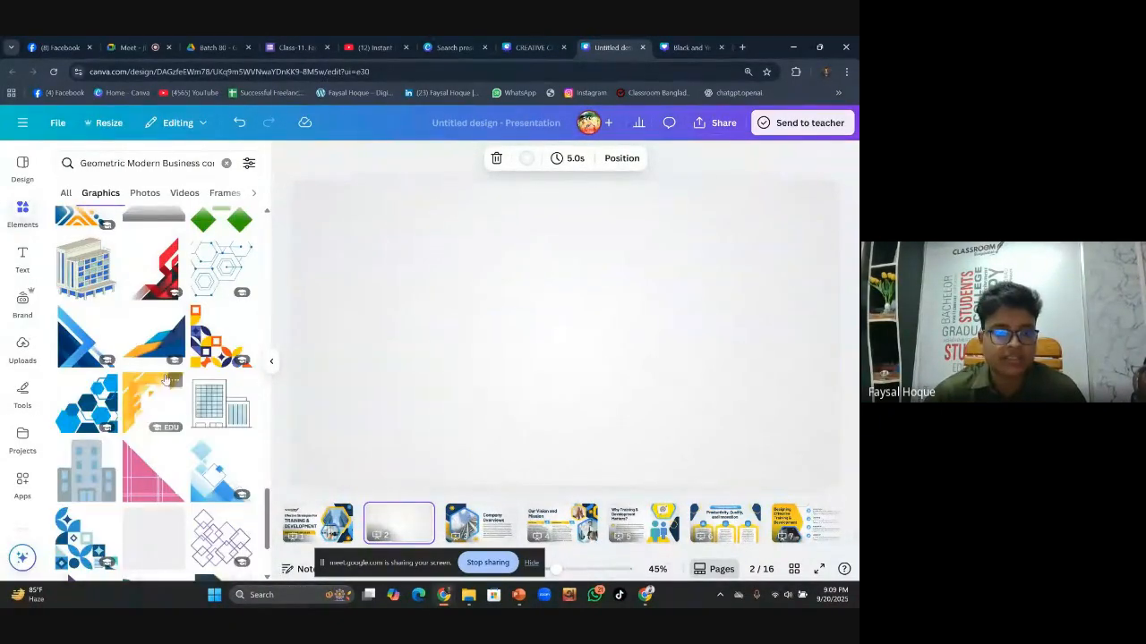
{"action": "scroll", "coordinate": [177, 349], "scroll_direction": "down", "scroll_amount": 1}
{"action": "scroll", "coordinate": [177, 349], "scroll_direction": "down", "scroll_amount": 8}
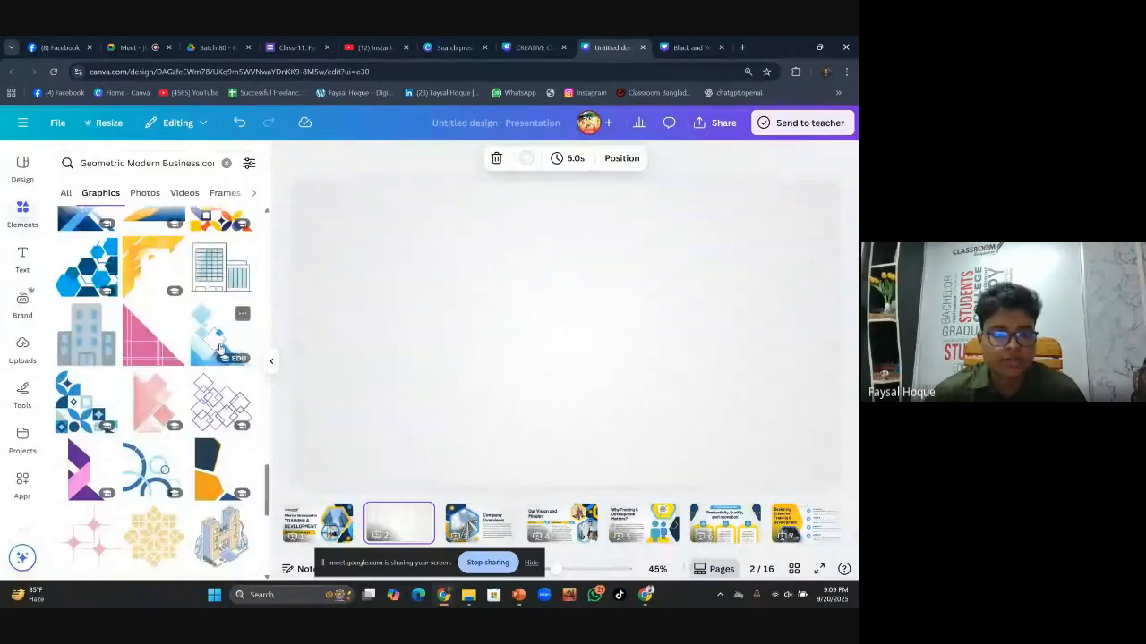
{"action": "scroll", "coordinate": [197, 345], "scroll_direction": "down", "scroll_amount": 12}
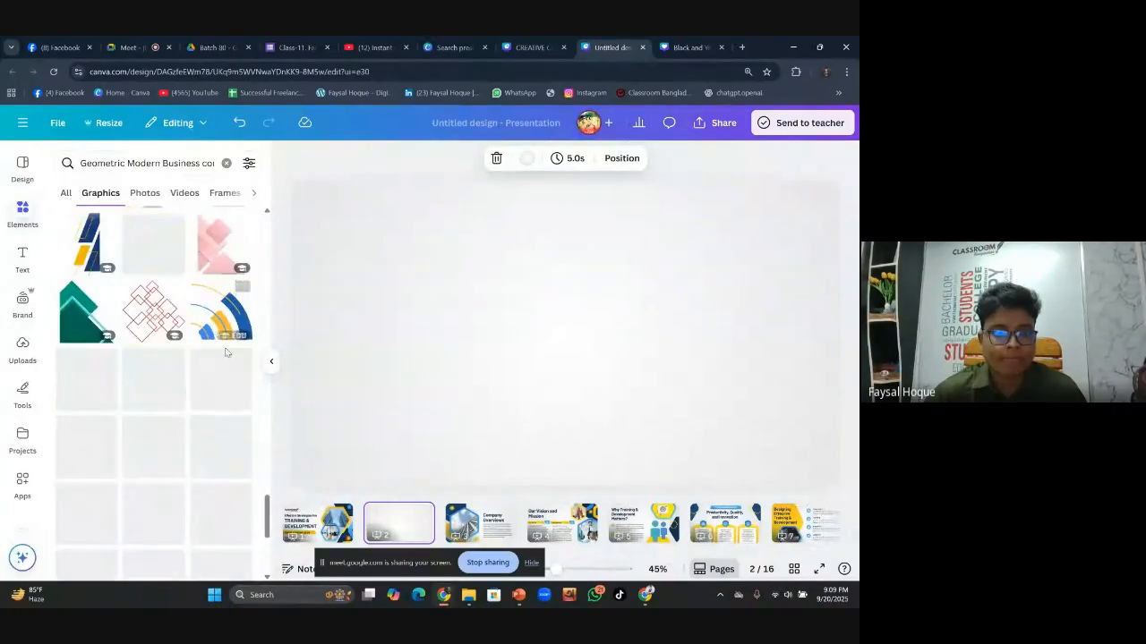
{"action": "scroll", "coordinate": [214, 352], "scroll_direction": "down", "scroll_amount": 12}
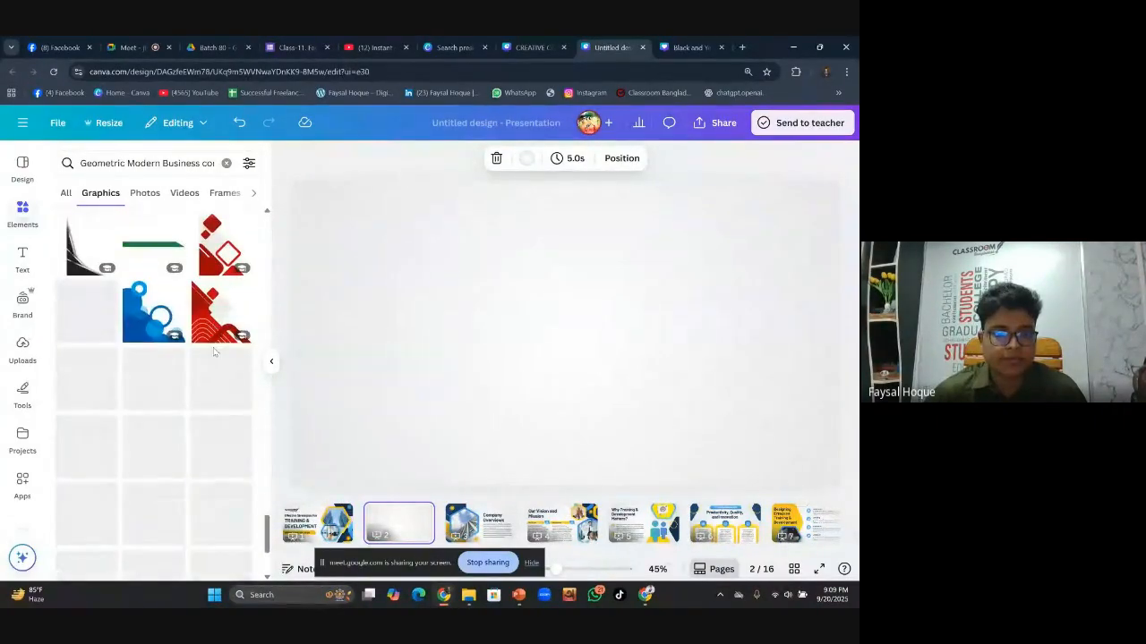
{"action": "scroll", "coordinate": [179, 358], "scroll_direction": "down", "scroll_amount": 10}
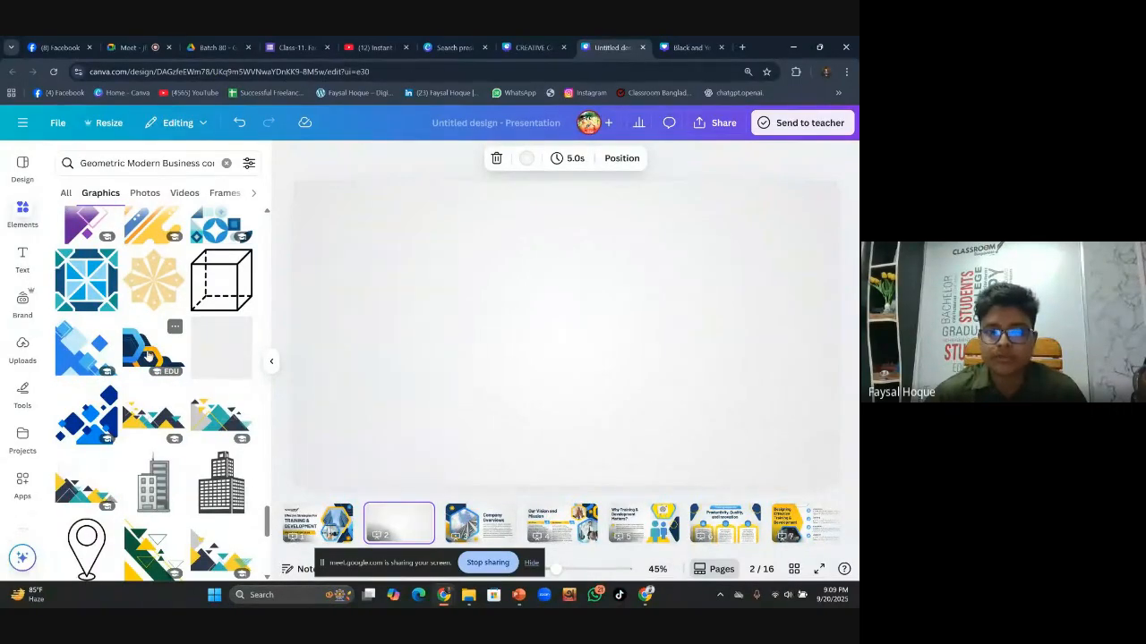
{"action": "left_click", "coordinate": [148, 355]}
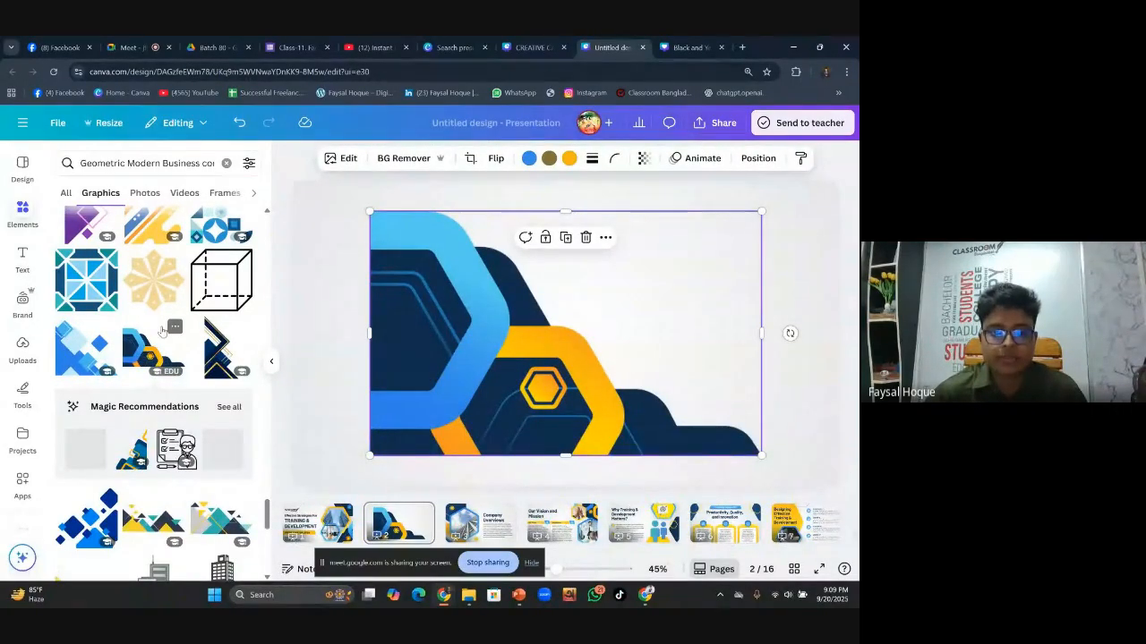
Browse the full list of graphics recommended as similar to the hexagon design
{"action": "left_click", "coordinate": [229, 408]}
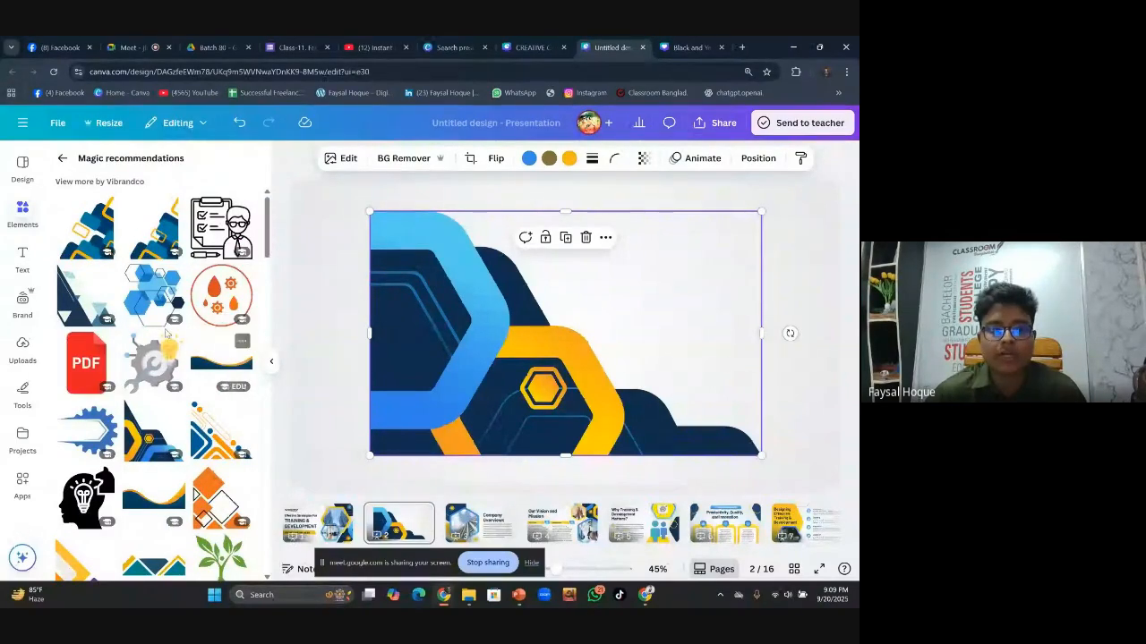
{"action": "scroll", "coordinate": [189, 331], "scroll_direction": "down", "scroll_amount": 8}
{"action": "scroll", "coordinate": [190, 331], "scroll_direction": "down", "scroll_amount": 10}
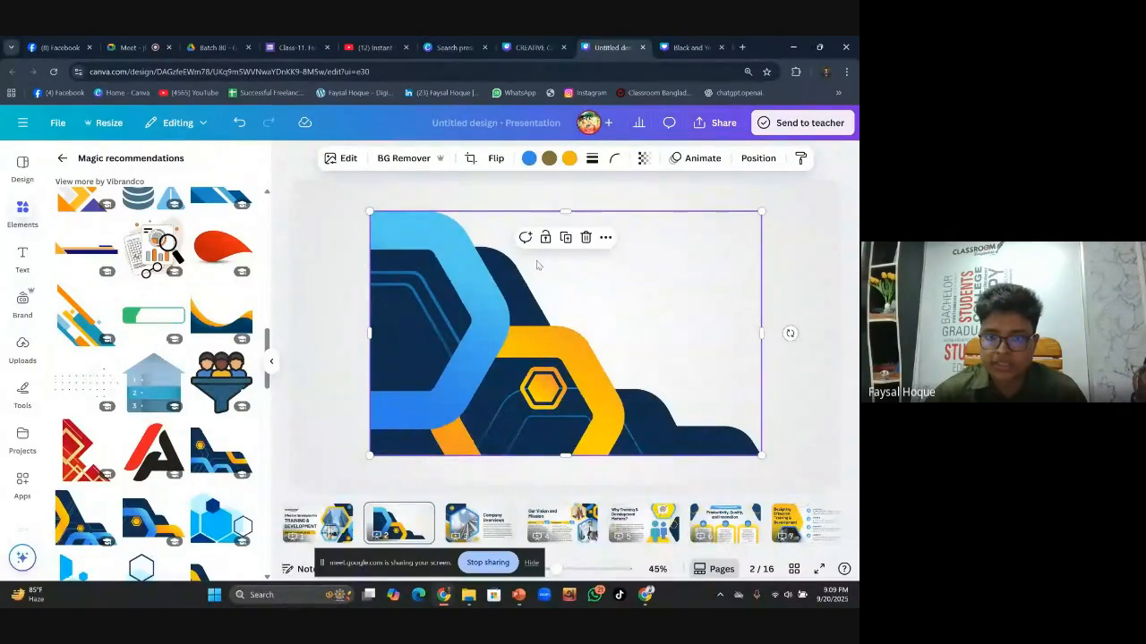
{"action": "left_click_drag", "start_coordinate": [537, 283], "coordinate": [527, 283]}
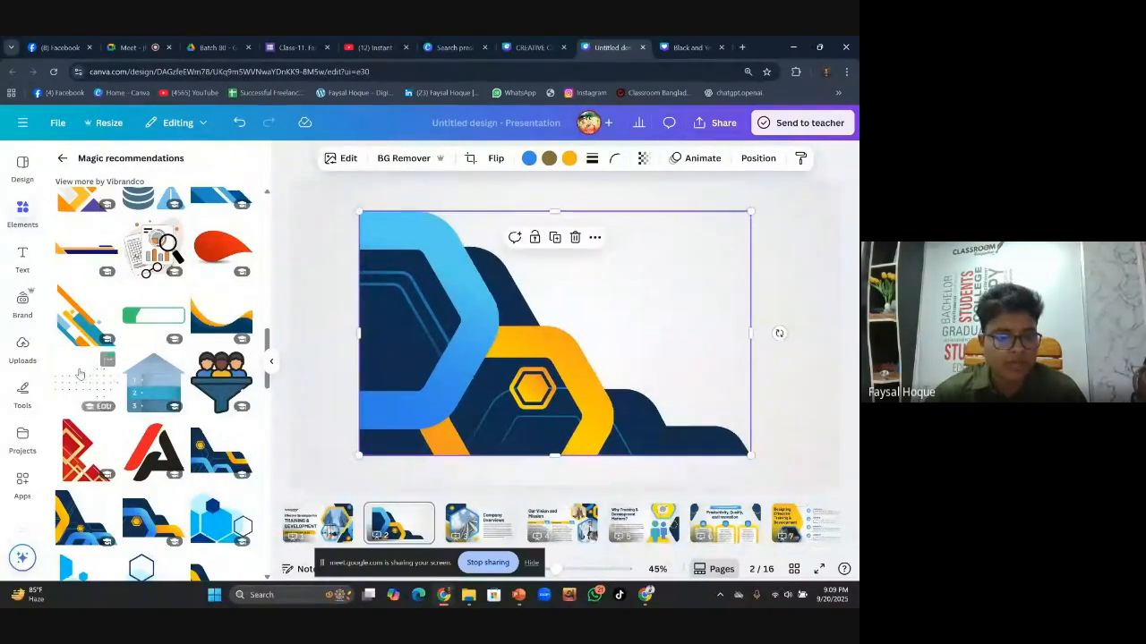
{"action": "scroll", "coordinate": [209, 367], "scroll_direction": "down", "scroll_amount": 3}
{"action": "scroll", "coordinate": [208, 367], "scroll_direction": "up", "scroll_amount": 3}
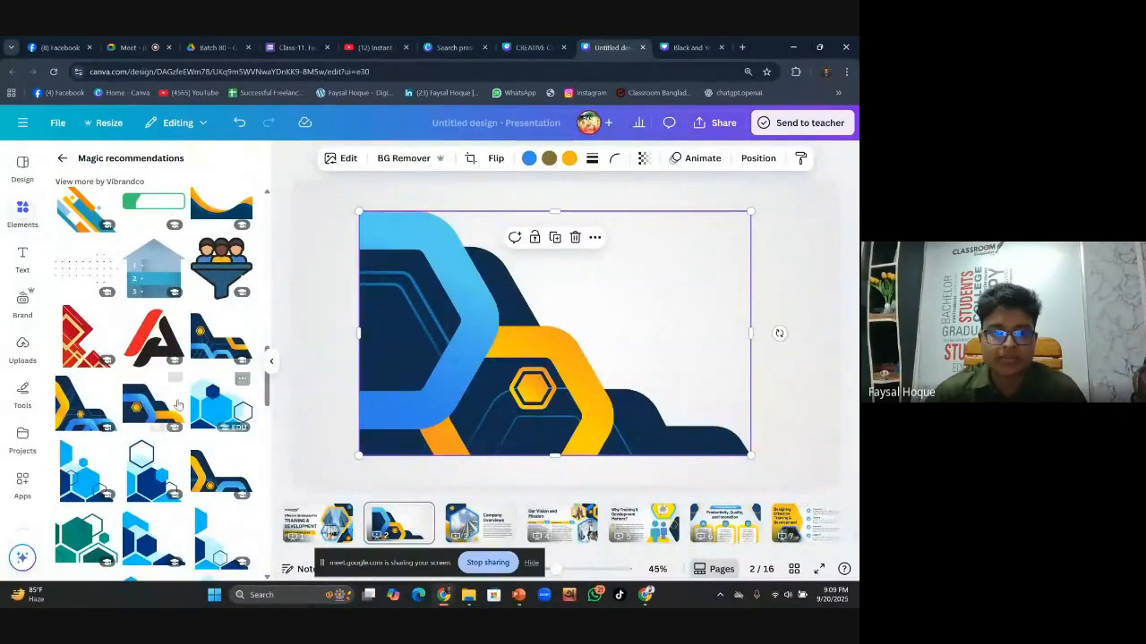
{"action": "scroll", "coordinate": [209, 403], "scroll_direction": "down", "scroll_amount": 2}
{"action": "scroll", "coordinate": [209, 403], "scroll_direction": "down", "scroll_amount": 2}
Glance at the Company Overviews slide, then delete the hexagon corner graphic from slide 2
{"action": "key", "text": "Page_Down"}
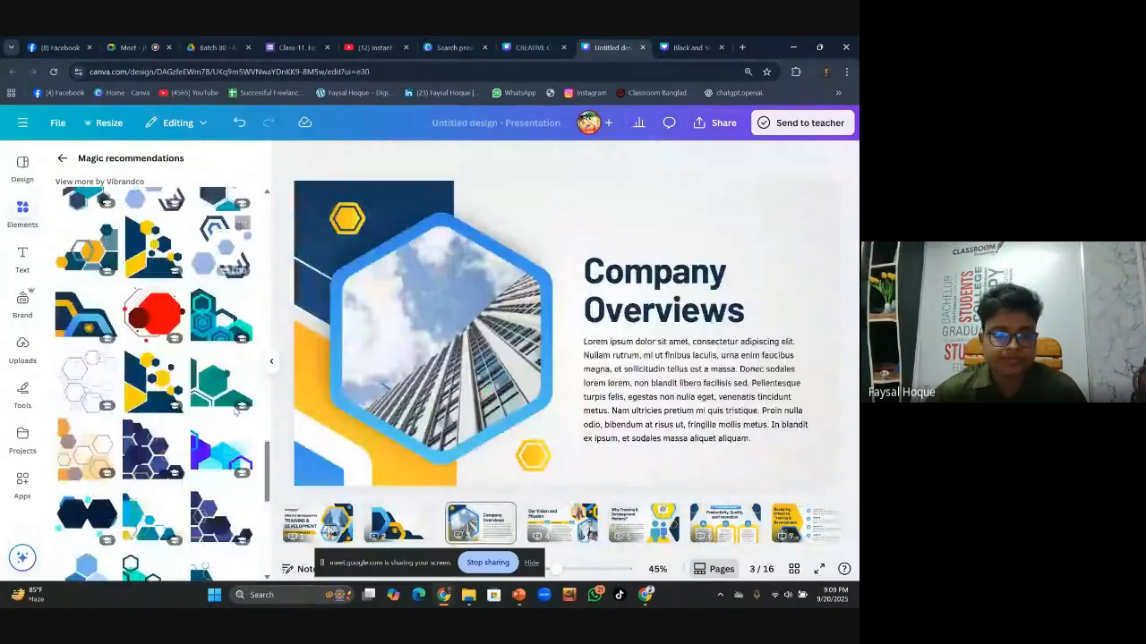
{"action": "scroll", "coordinate": [162, 376], "scroll_direction": "up", "scroll_amount": 2}
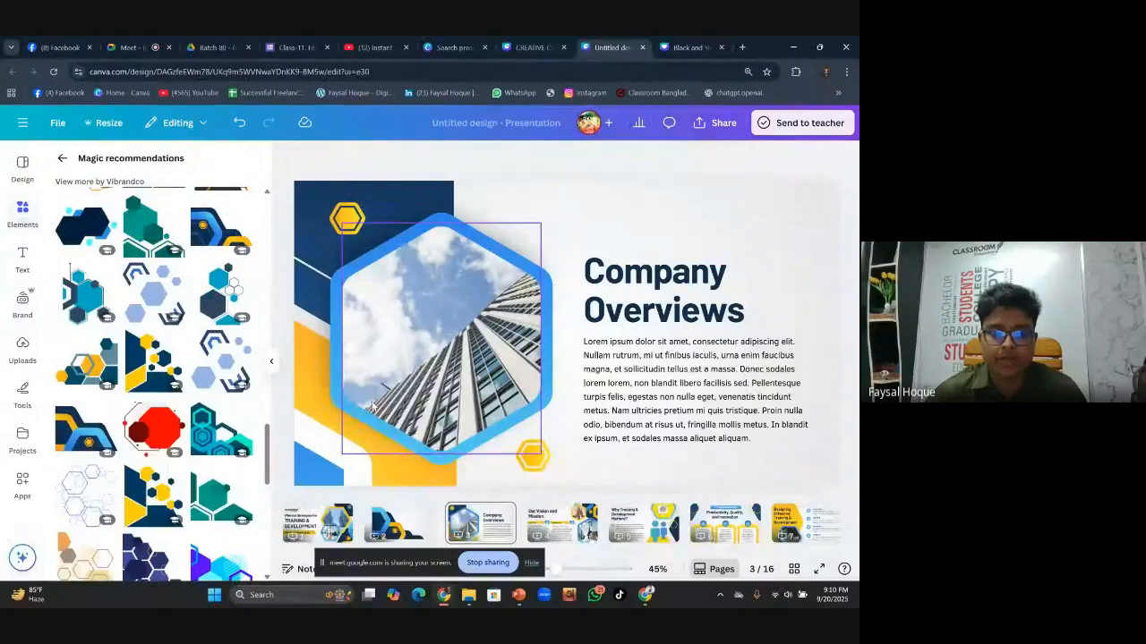
{"action": "left_click", "coordinate": [400, 524]}
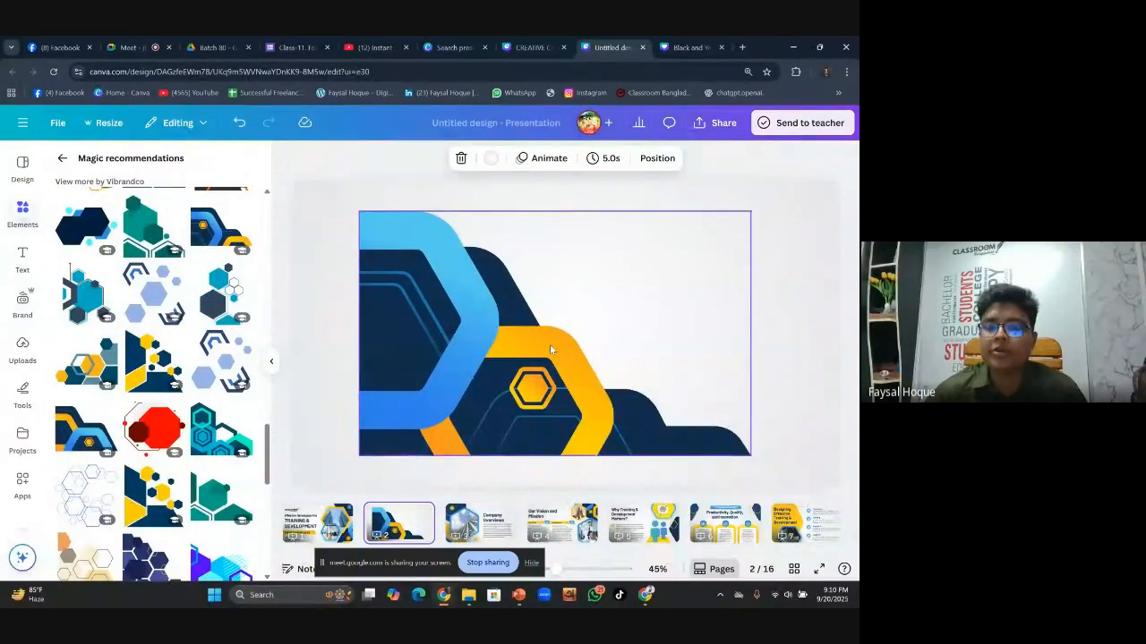
{"action": "left_click", "coordinate": [572, 380]}
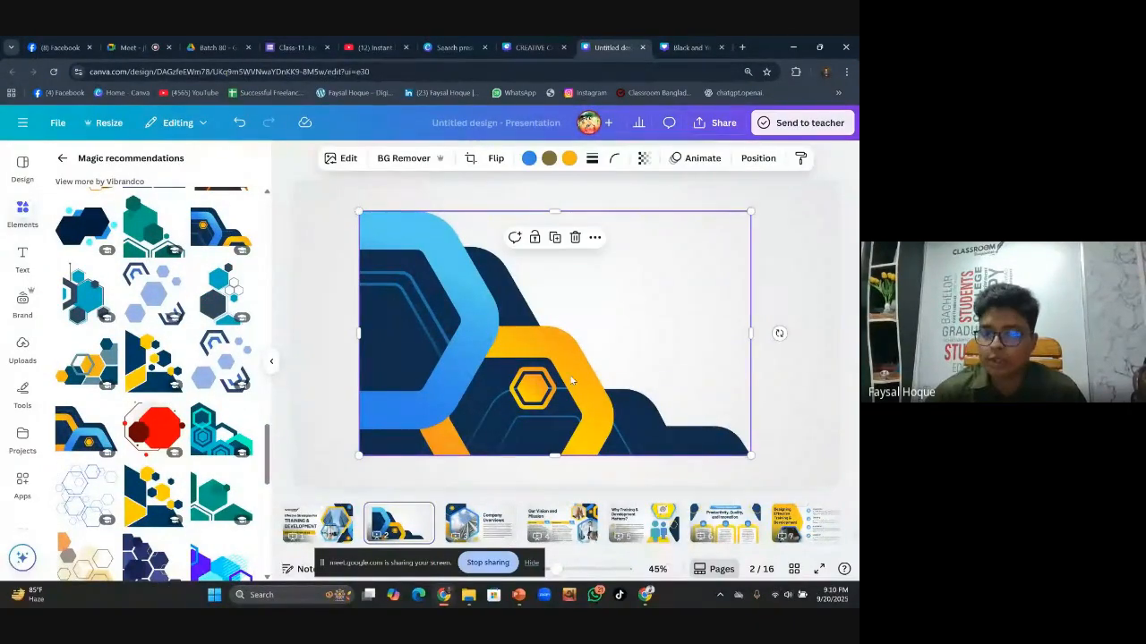
{"action": "left_click", "coordinate": [577, 240]}
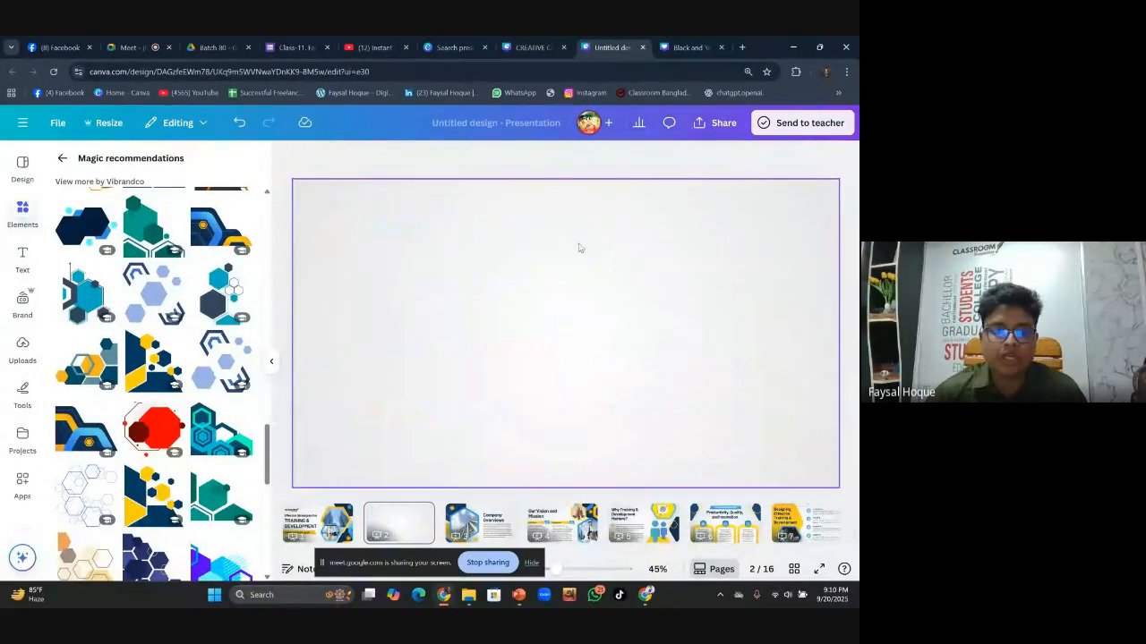
Add a different navy and yellow hexagon graphic to slide 2 and shift it up and right
{"action": "left_click", "coordinate": [76, 432]}
{"action": "left_click_drag", "start_coordinate": [563, 387], "coordinate": [590, 359]}
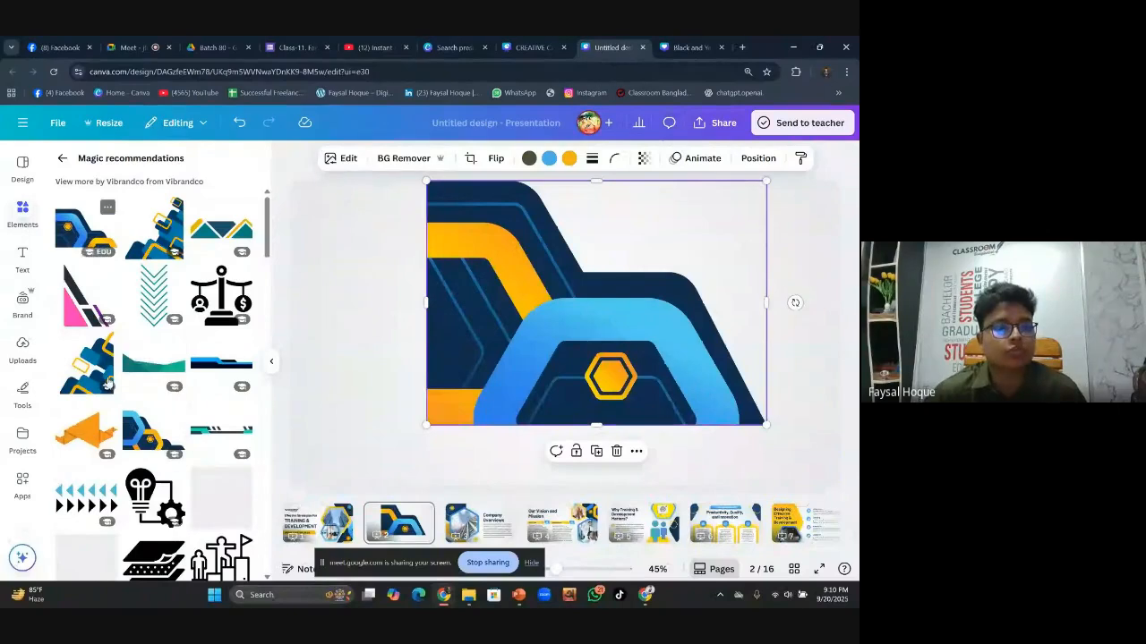
{"action": "left_click", "coordinate": [318, 523]}
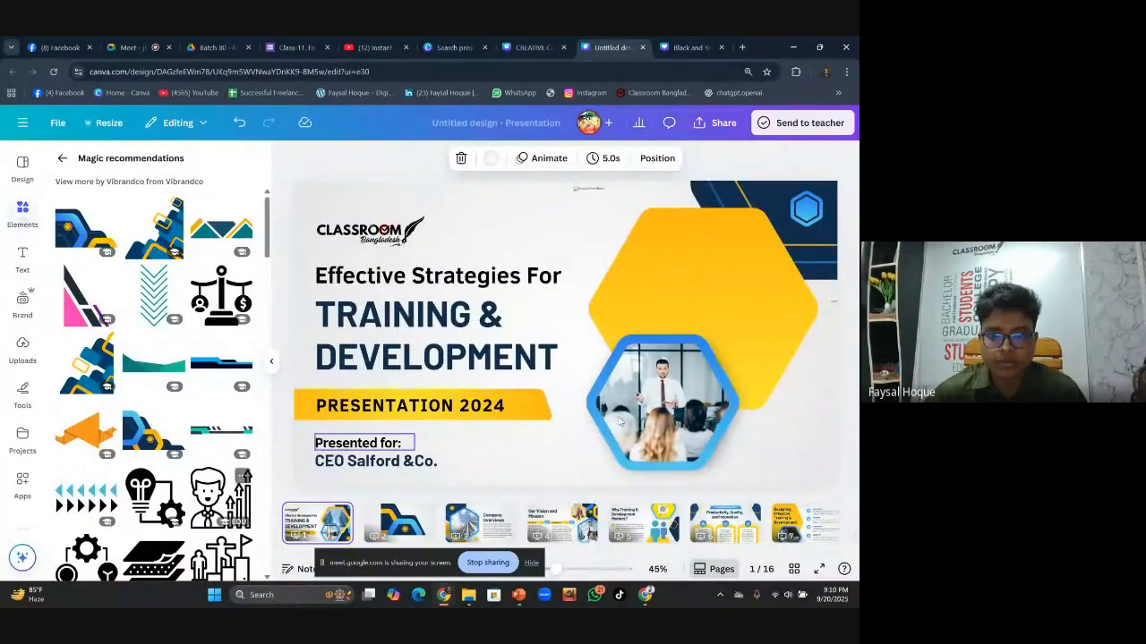
{"action": "left_click", "coordinate": [417, 522]}
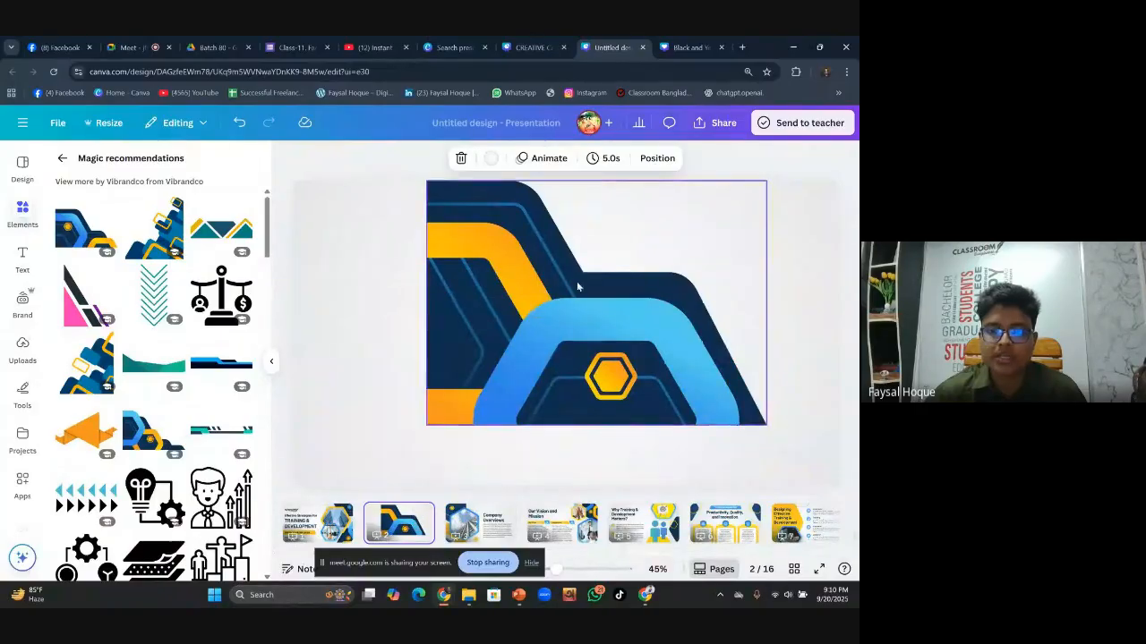
{"action": "scroll", "coordinate": [207, 442], "scroll_direction": "down", "scroll_amount": 2}
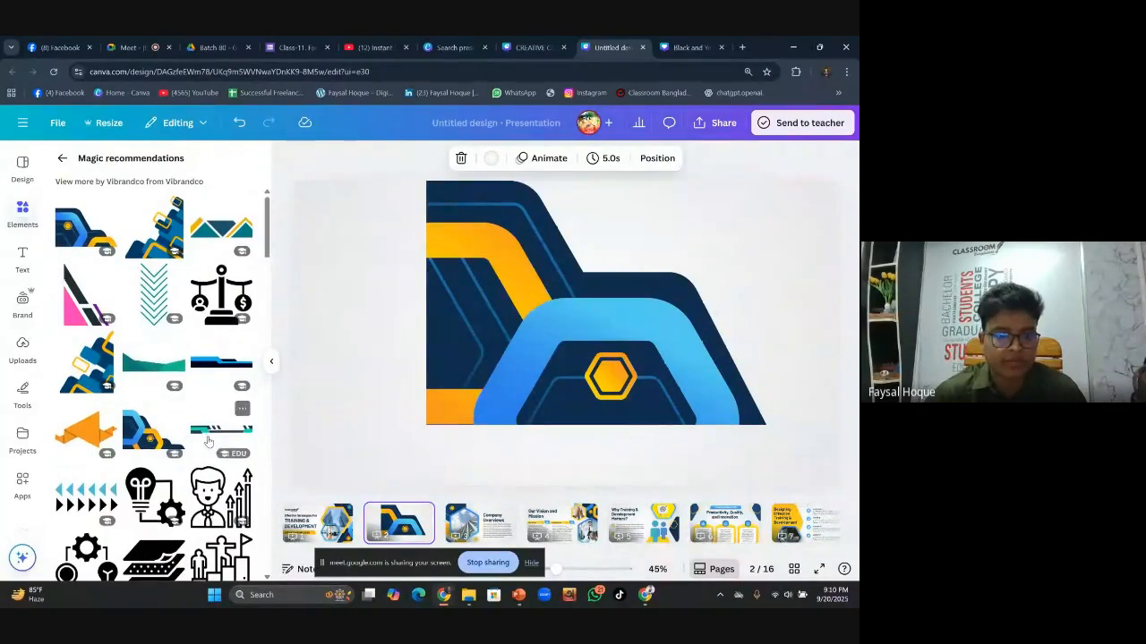
{"action": "scroll", "coordinate": [207, 442], "scroll_direction": "down", "scroll_amount": 4}
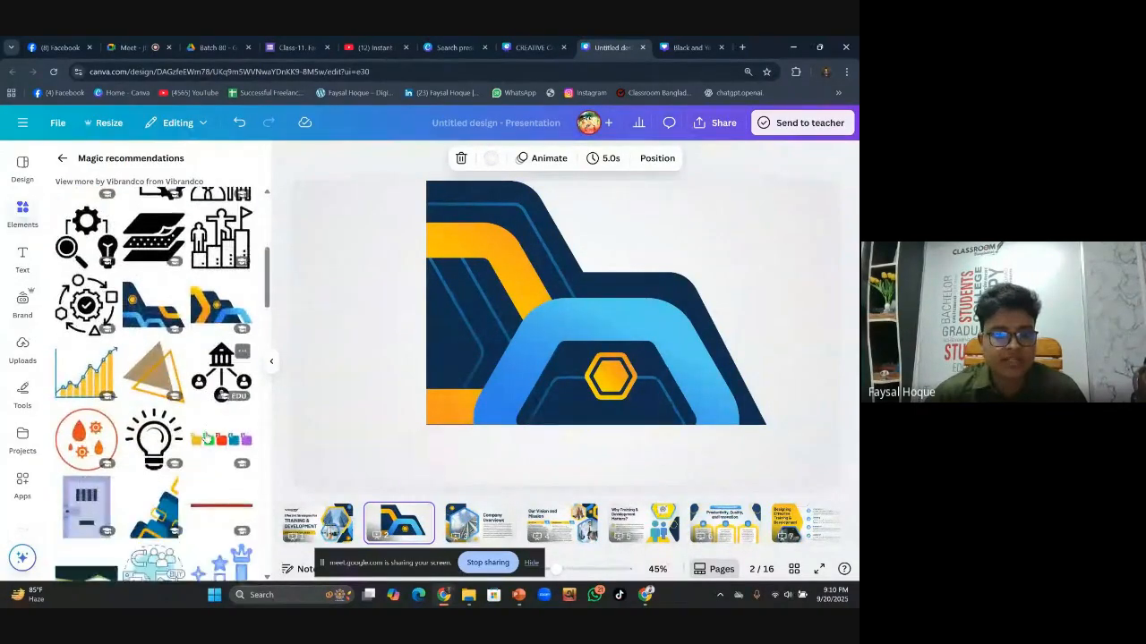
{"action": "scroll", "coordinate": [207, 437], "scroll_direction": "up", "scroll_amount": 3}
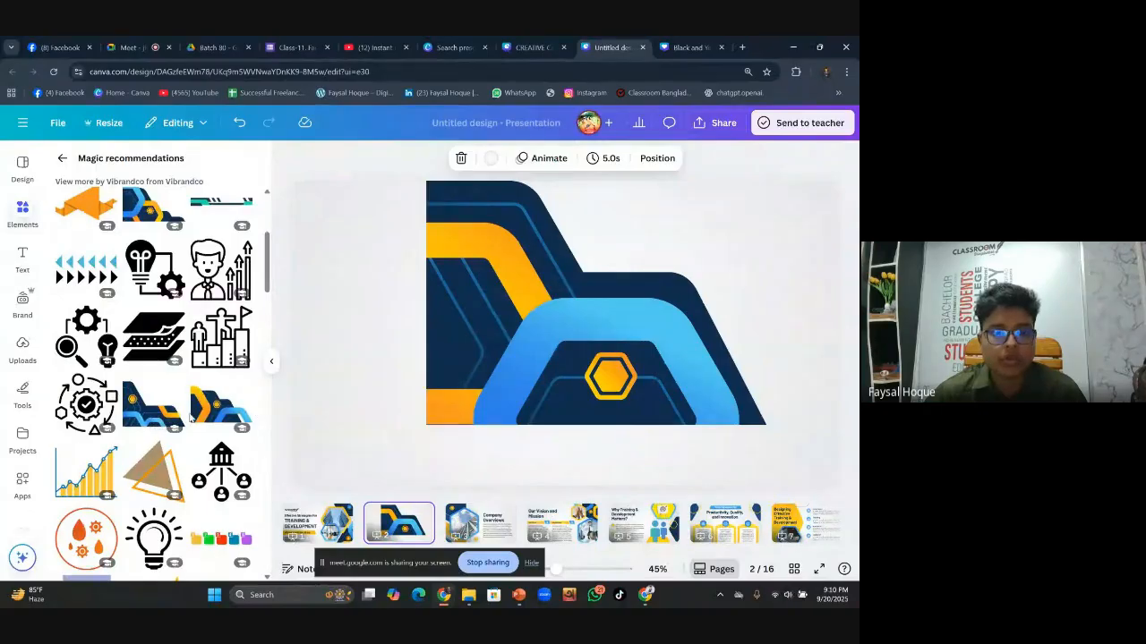
{"action": "scroll", "coordinate": [134, 385], "scroll_direction": "up", "scroll_amount": 3}
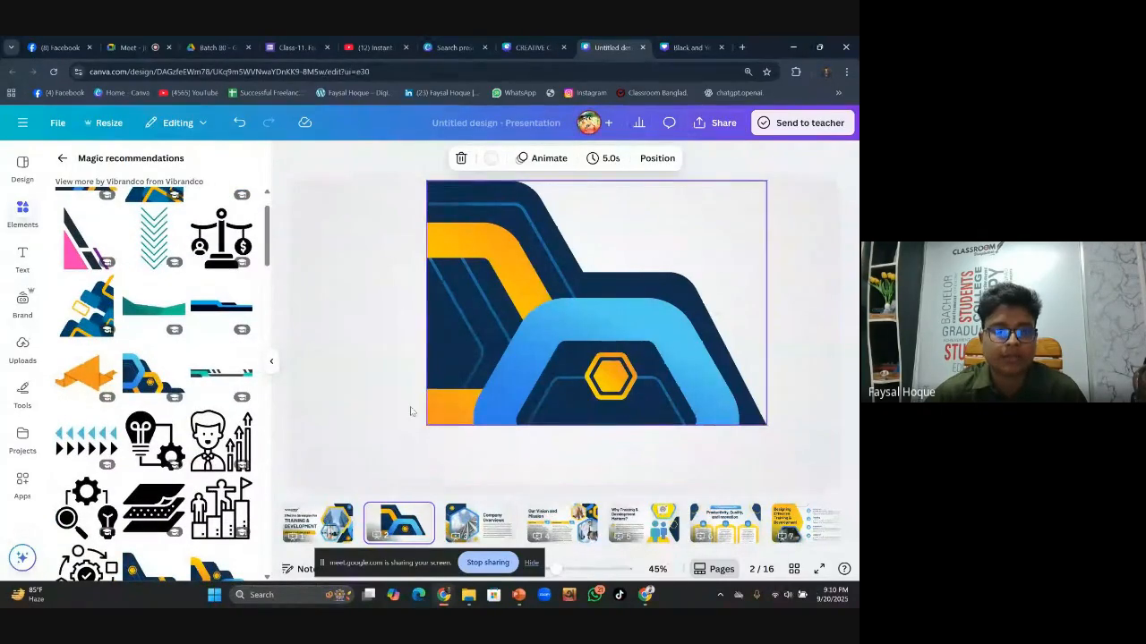
{"action": "scroll", "coordinate": [192, 385], "scroll_direction": "up", "scroll_amount": 1}
{"action": "scroll", "coordinate": [193, 385], "scroll_direction": "up", "scroll_amount": 1}
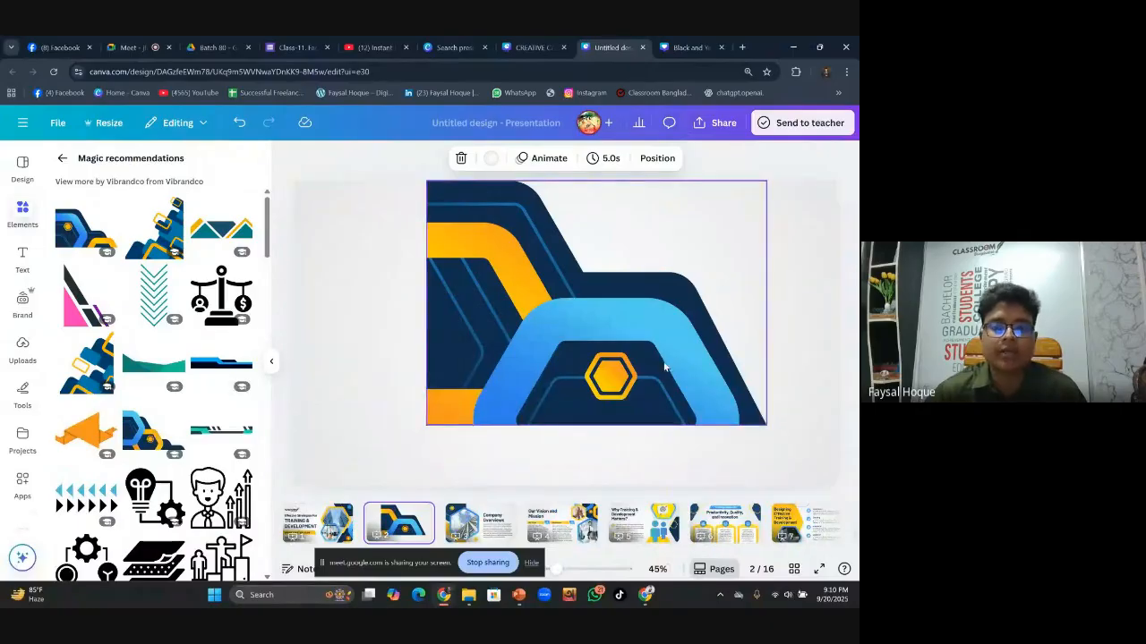
Flip the hexagon corner graphic both horizontally and vertically
{"action": "left_click", "coordinate": [667, 366]}
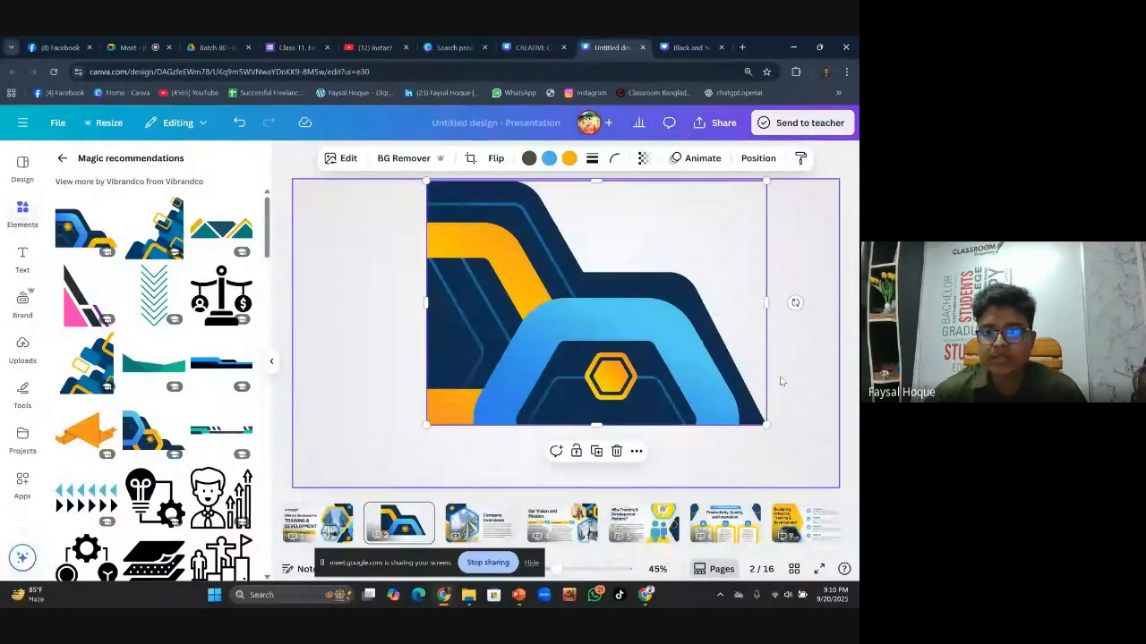
{"action": "left_click", "coordinate": [498, 158]}
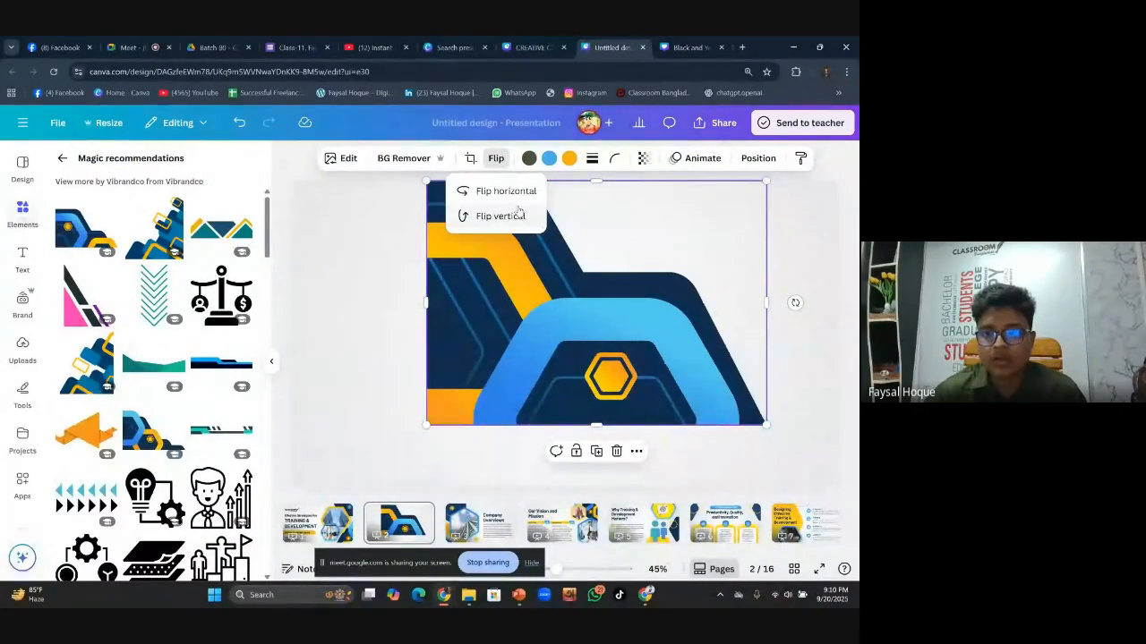
{"action": "left_click", "coordinate": [510, 202]}
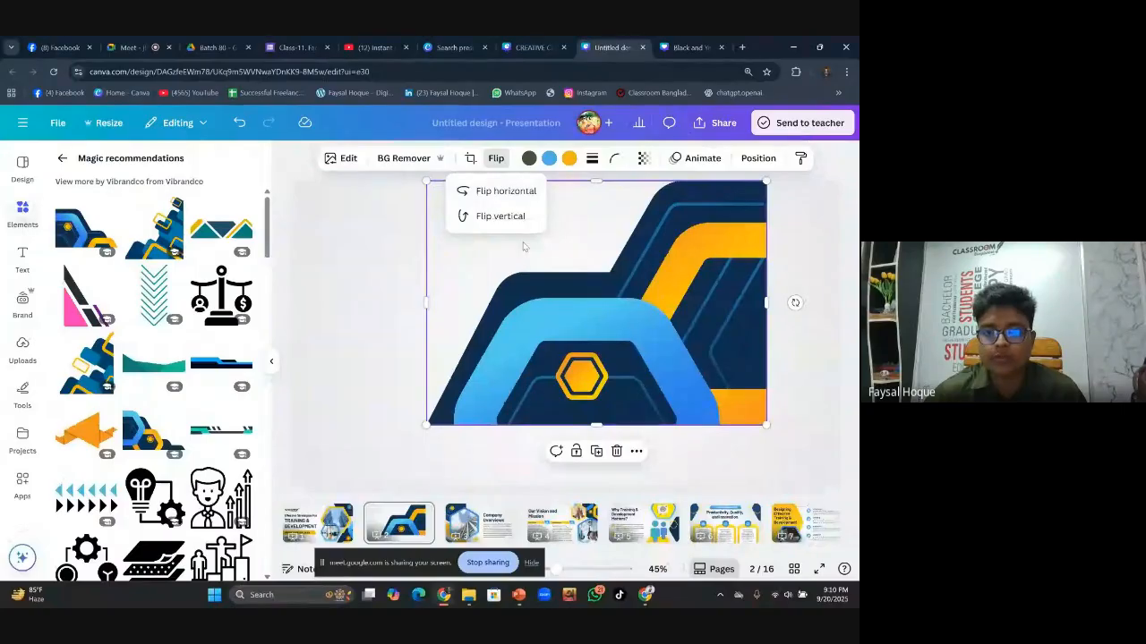
{"action": "left_click", "coordinate": [498, 215]}
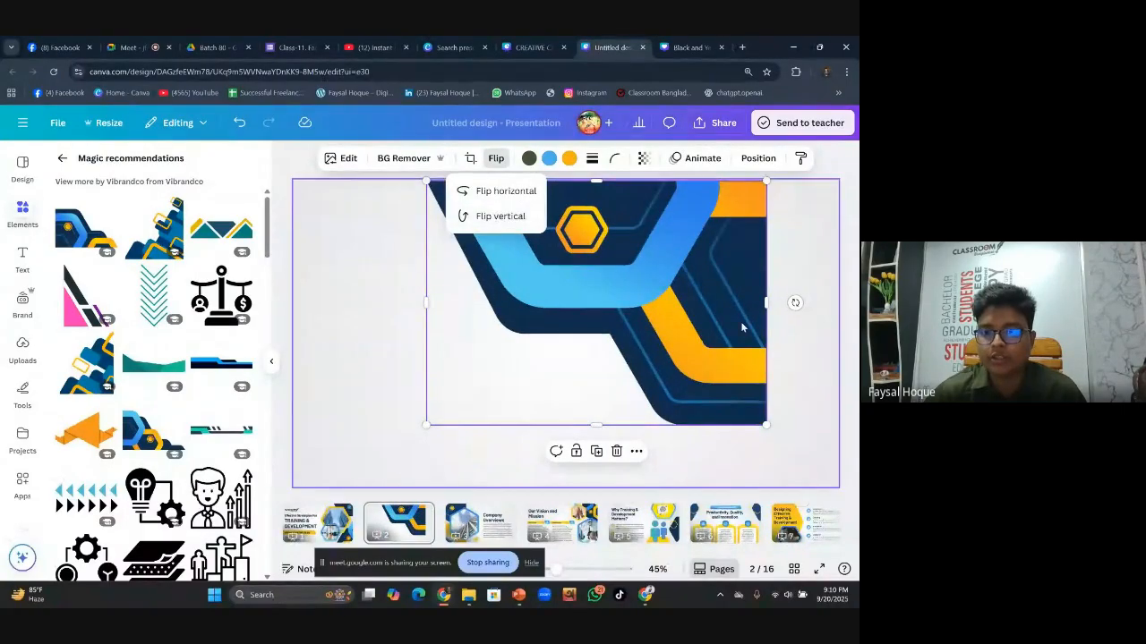
Move the graphic right and shrink it into a small top-right corner accent
{"action": "left_click_drag", "start_coordinate": [686, 302], "coordinate": [763, 302]}
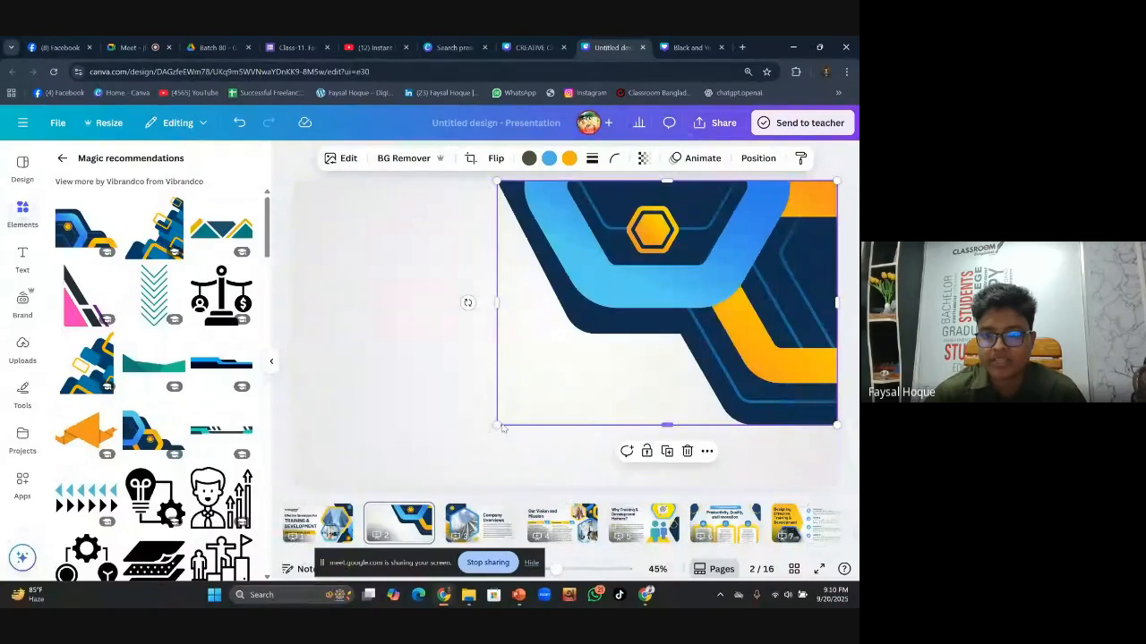
{"action": "left_click_drag", "start_coordinate": [497, 425], "coordinate": [713, 354]}
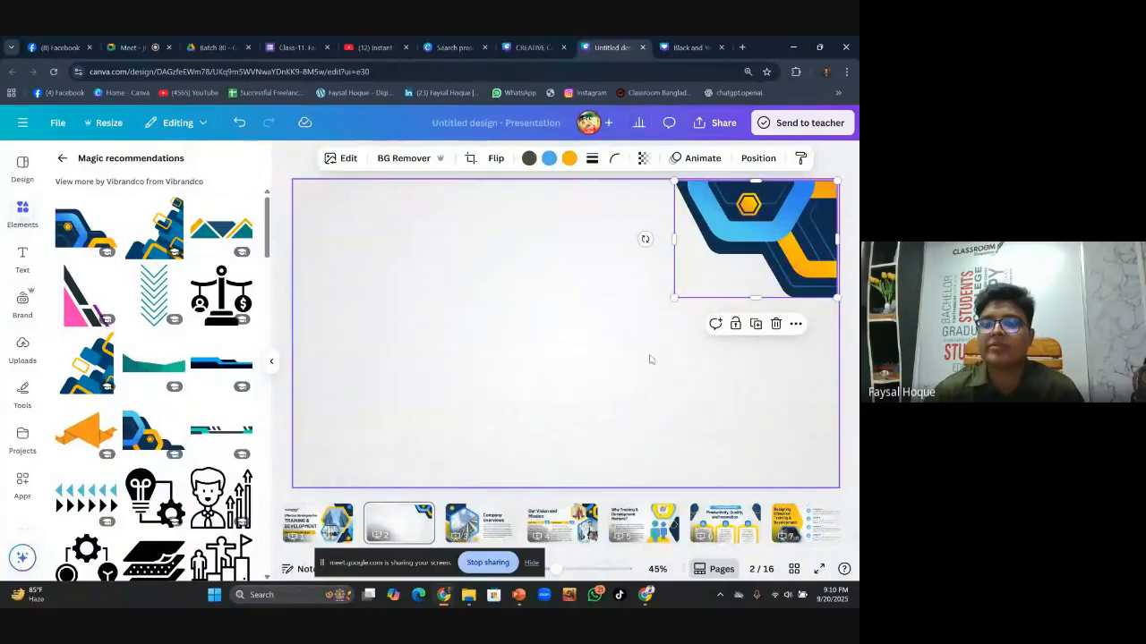
{"action": "left_click_drag", "start_coordinate": [674, 298], "coordinate": [688, 296]}
{"action": "left_click", "coordinate": [547, 329]}
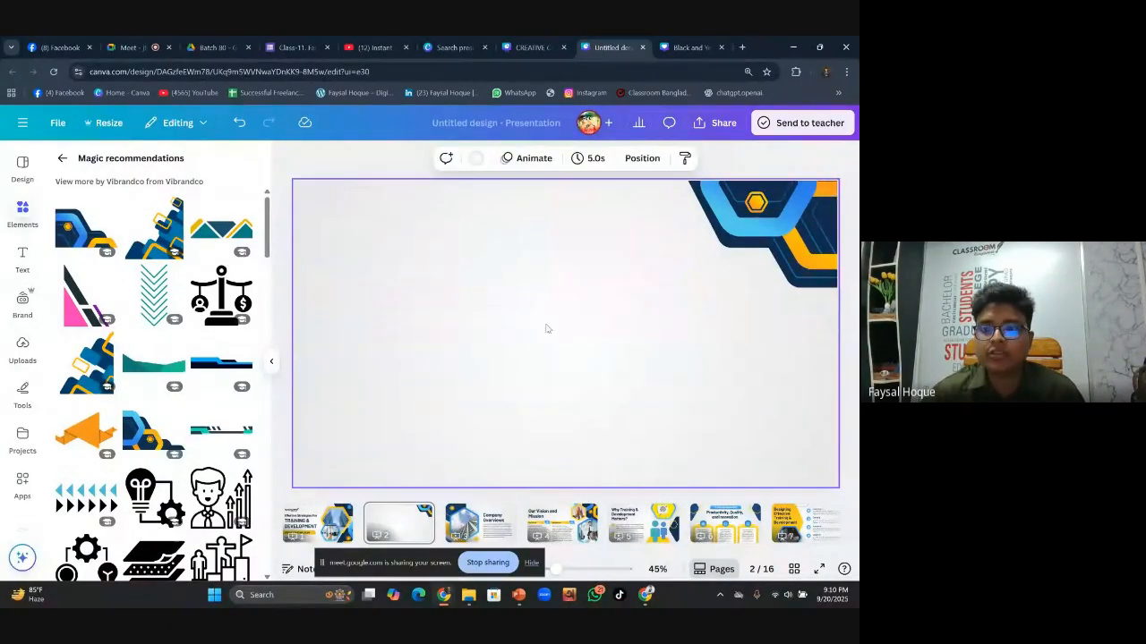
{"action": "left_click", "coordinate": [712, 285]}
{"action": "left_click", "coordinate": [486, 430]}
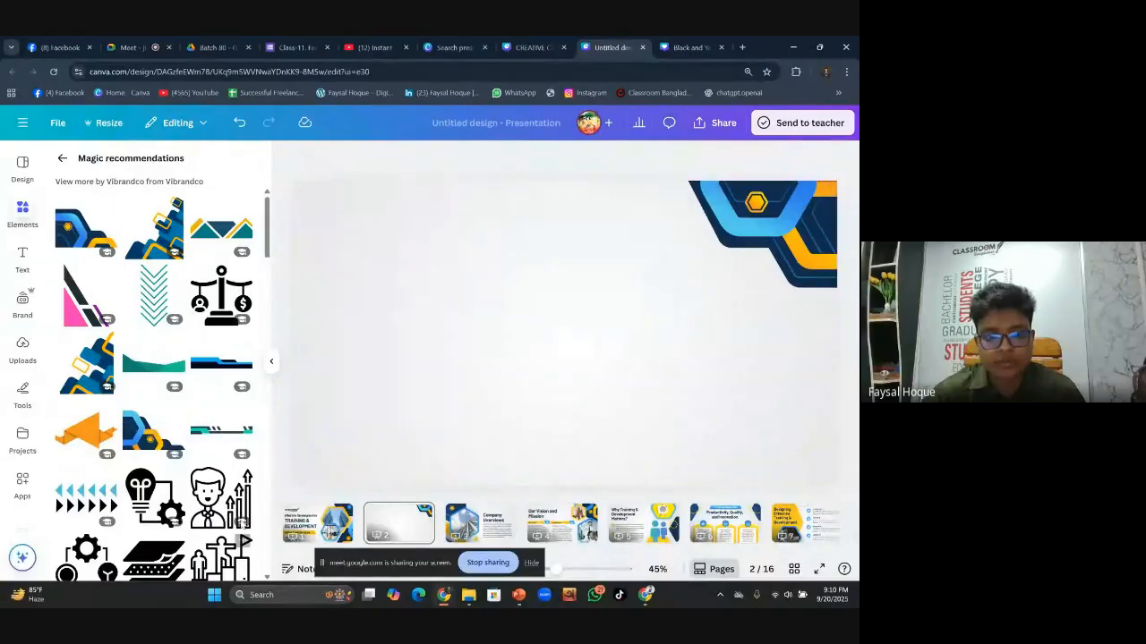
{"action": "left_click", "coordinate": [777, 283]}
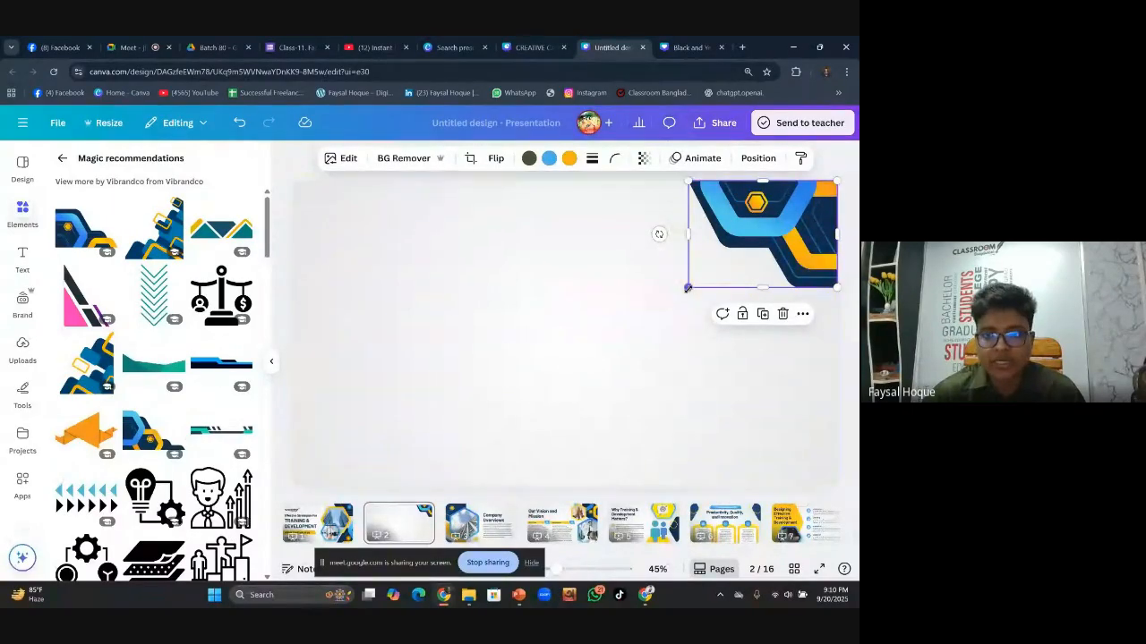
Make the top-right corner graphic slightly larger, with a brief detour to PowerPoint and back
{"action": "left_click_drag", "start_coordinate": [688, 287], "coordinate": [679, 295]}
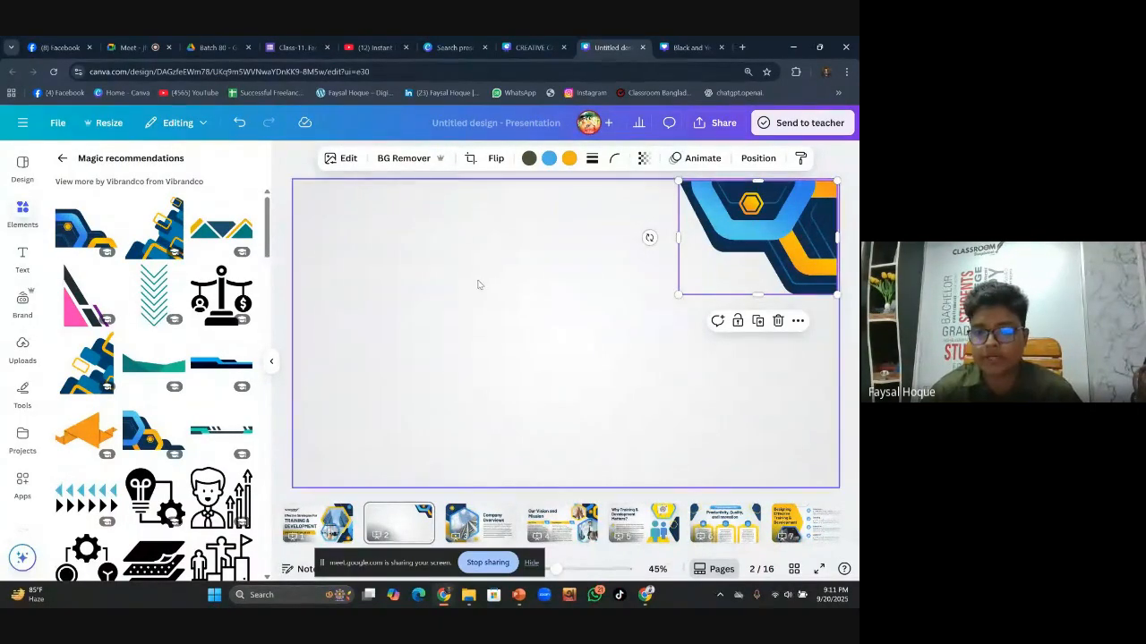
{"action": "left_click", "coordinate": [519, 594]}
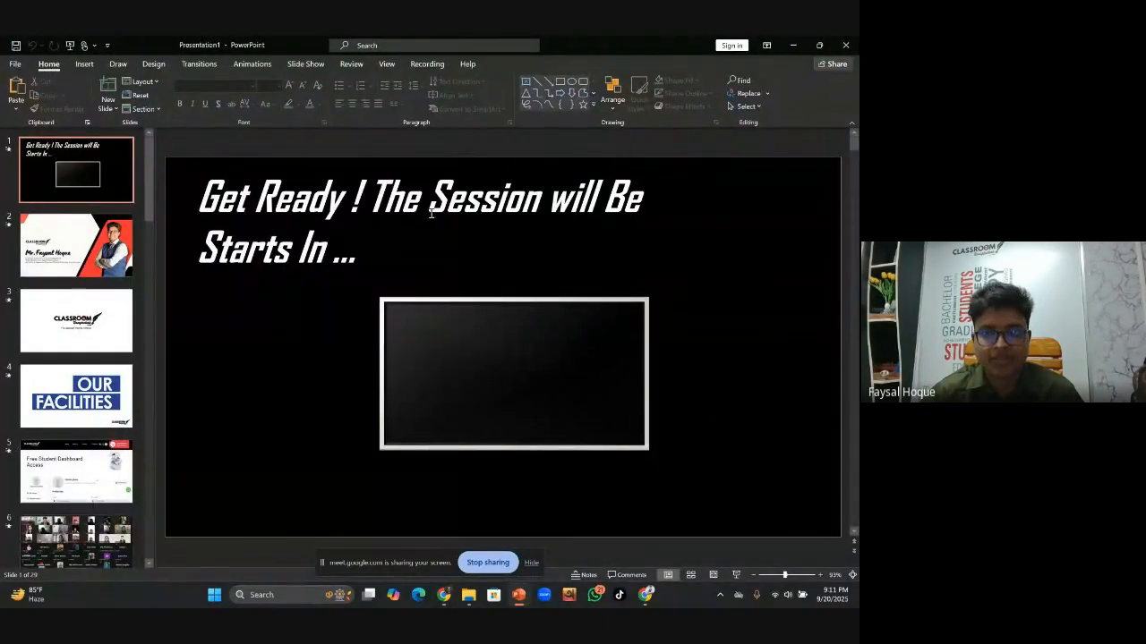
{"action": "left_click", "coordinate": [793, 45]}
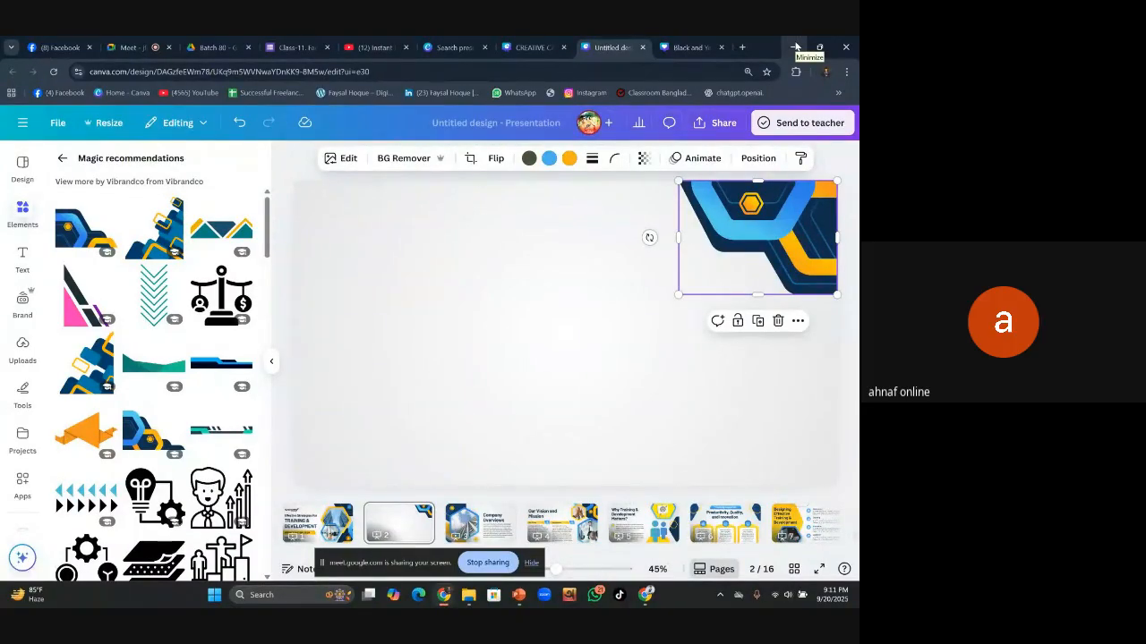
{"action": "left_click", "coordinate": [512, 369]}
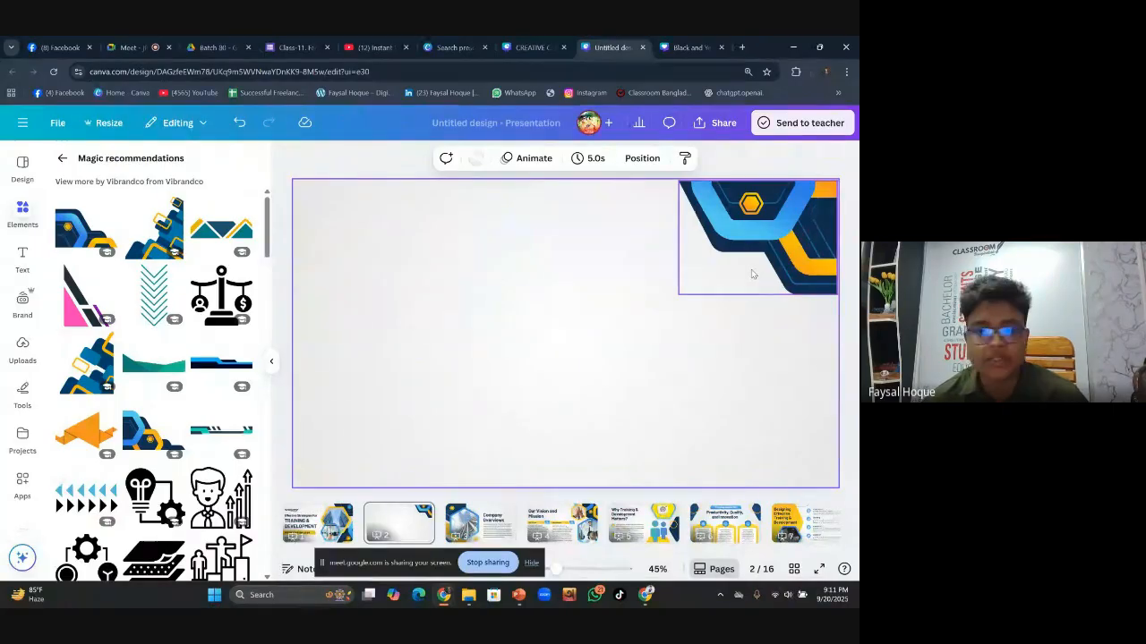
{"action": "left_click", "coordinate": [347, 537]}
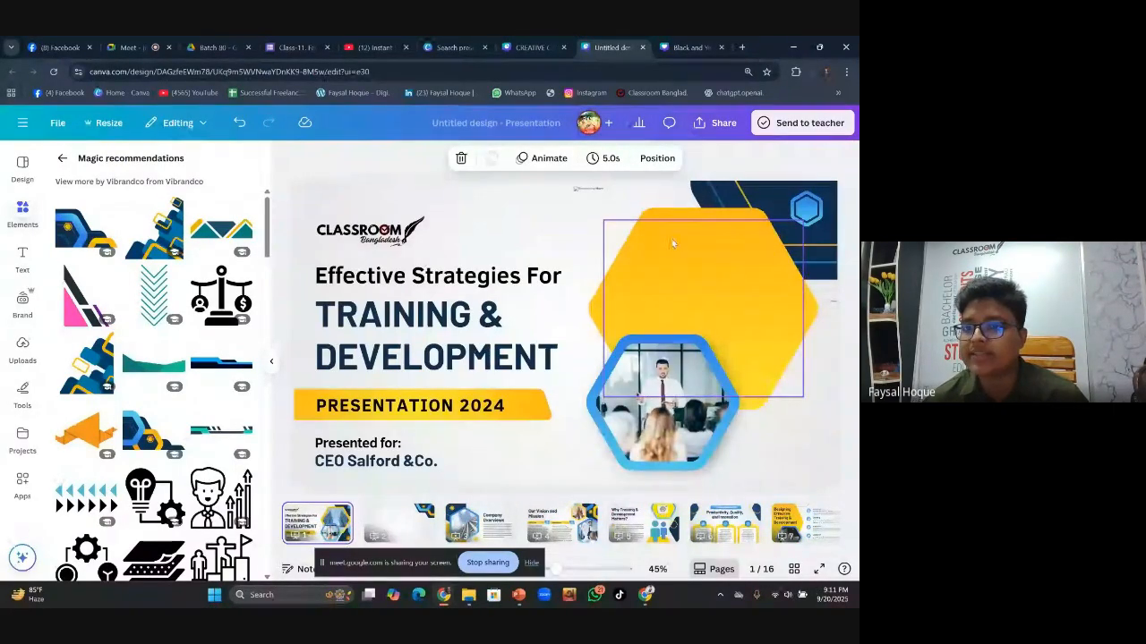
{"action": "left_click", "coordinate": [428, 524]}
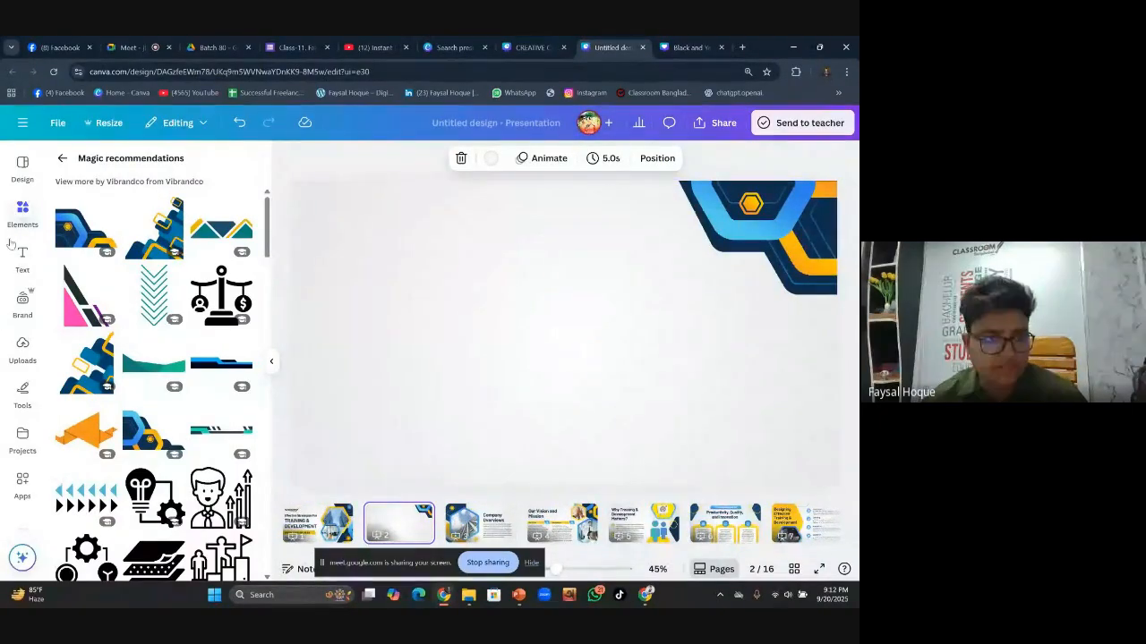
Search Elements for 'hexagonal shape' and add the orange hexagon graphic to the centre of slide 2
{"action": "left_click", "coordinate": [62, 158]}
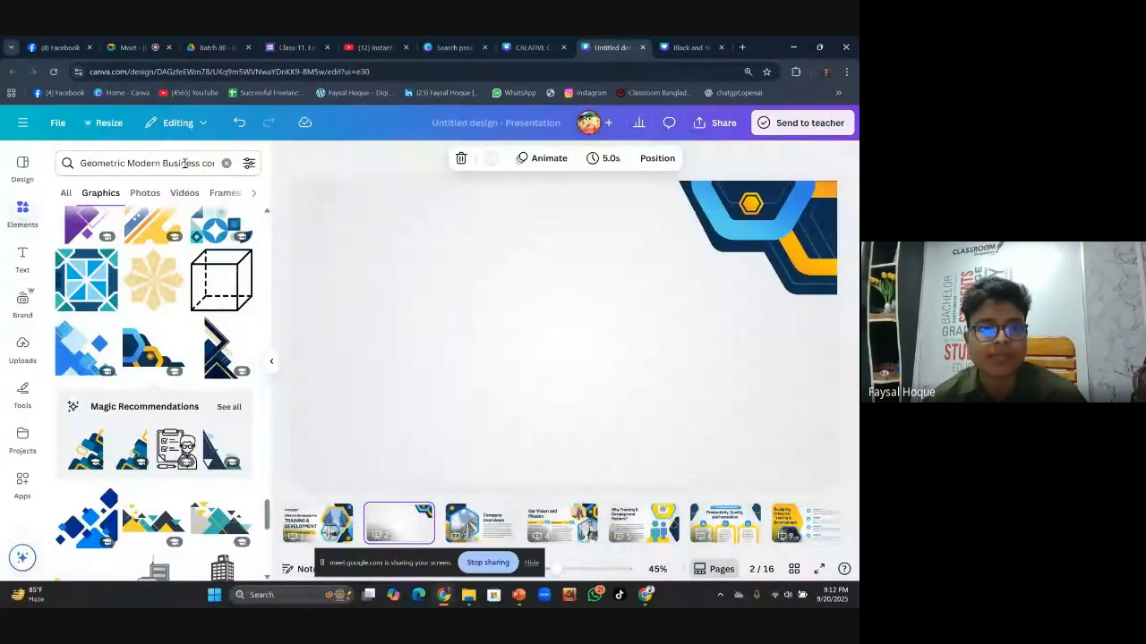
{"action": "left_click", "coordinate": [228, 164]}
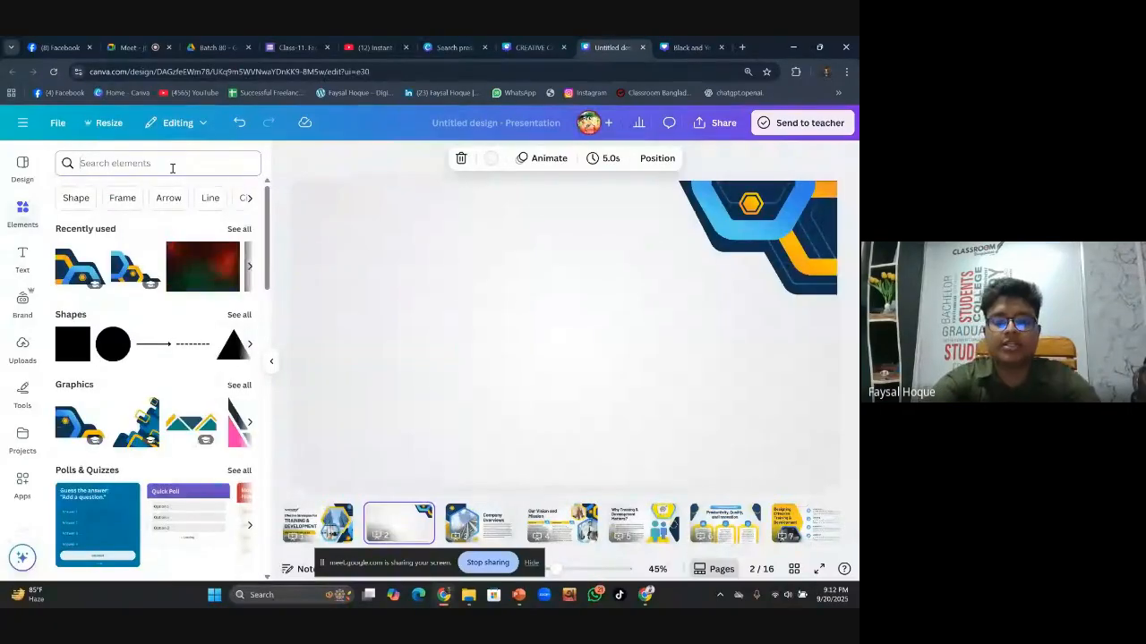
{"action": "type", "text": "hexag"}
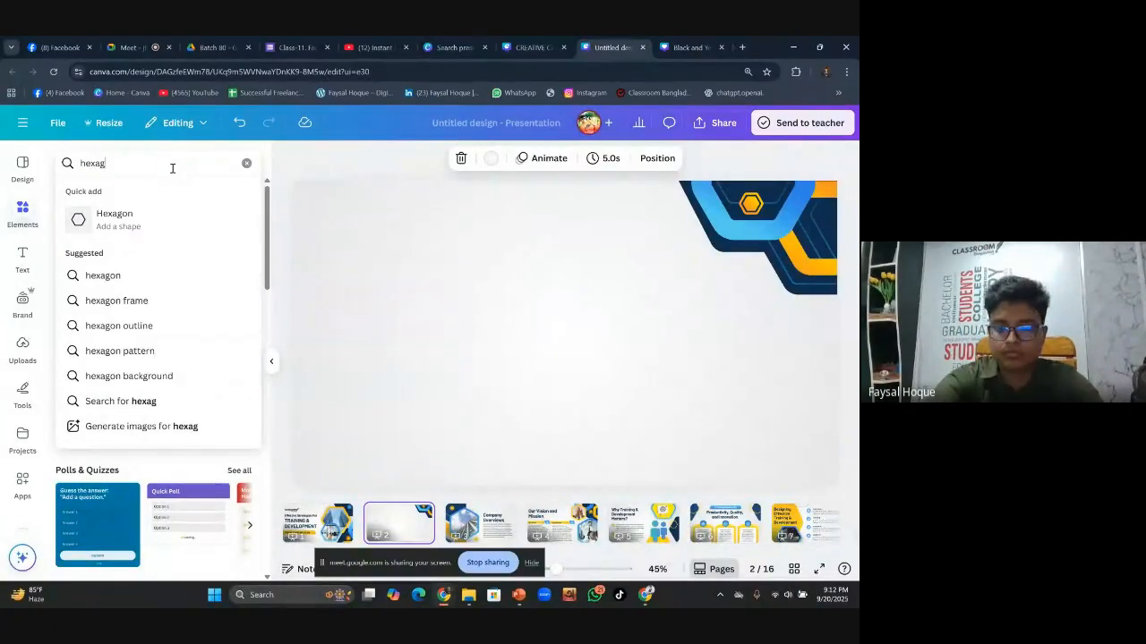
{"action": "type", "text": "ona;"}
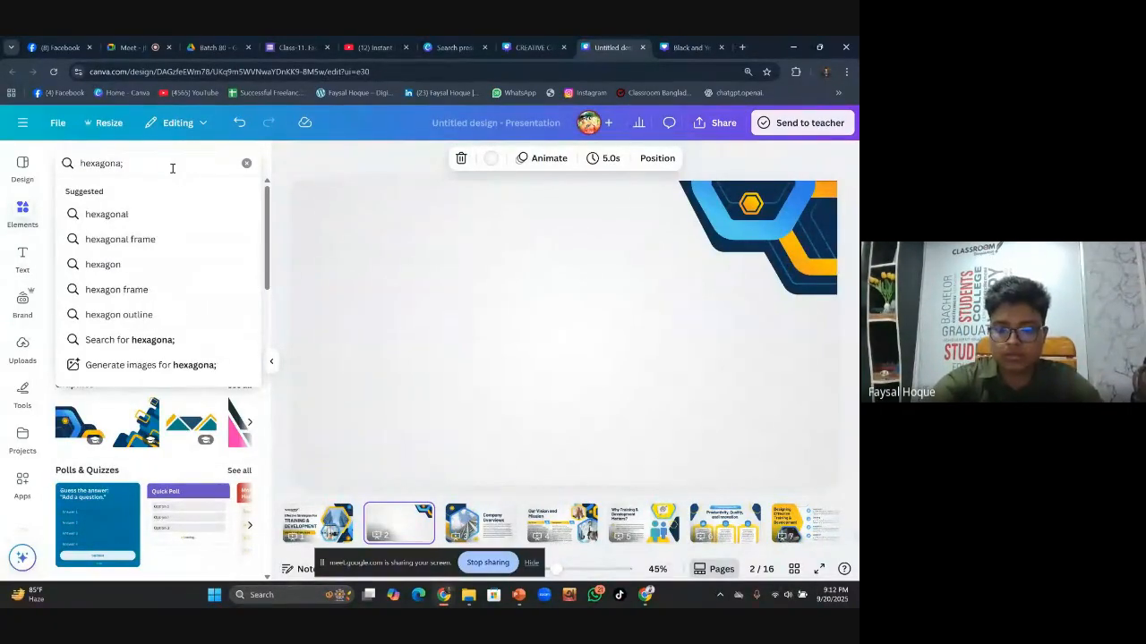
{"action": "key", "text": "BackSpace"}
{"action": "type", "text": "l s"}
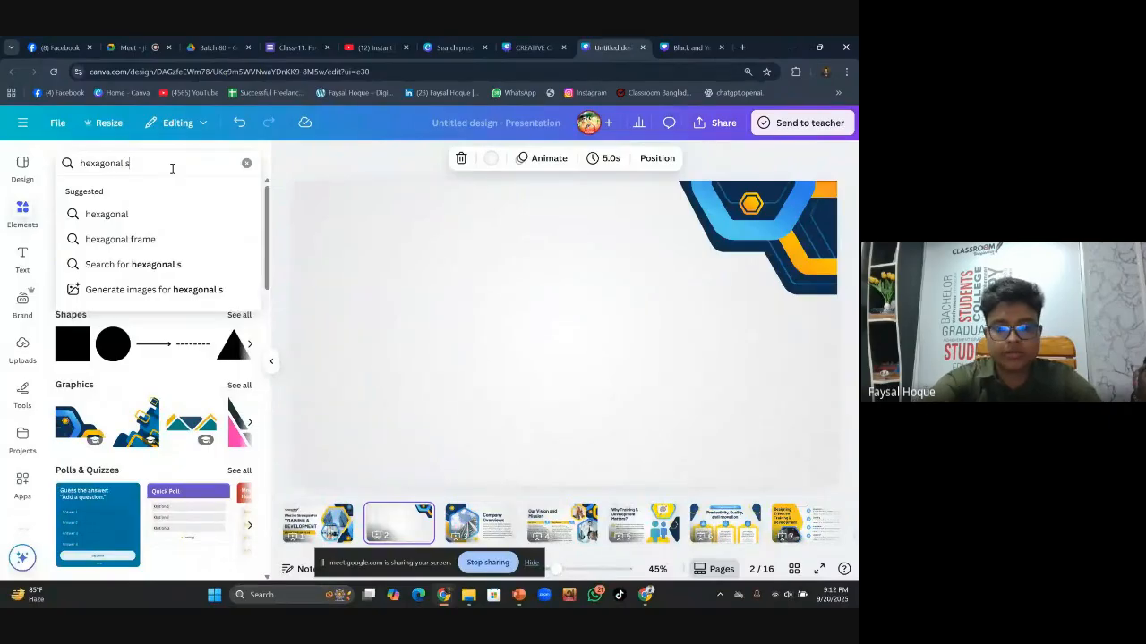
{"action": "type", "text": "hape"}
{"action": "key", "text": "Return"}
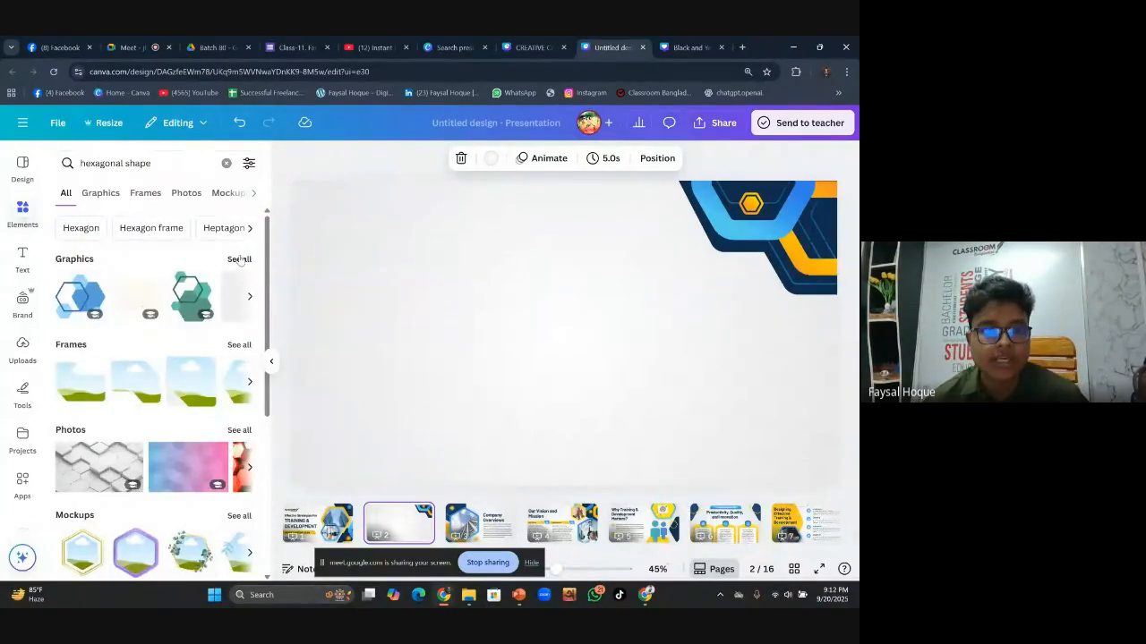
{"action": "left_click", "coordinate": [239, 260]}
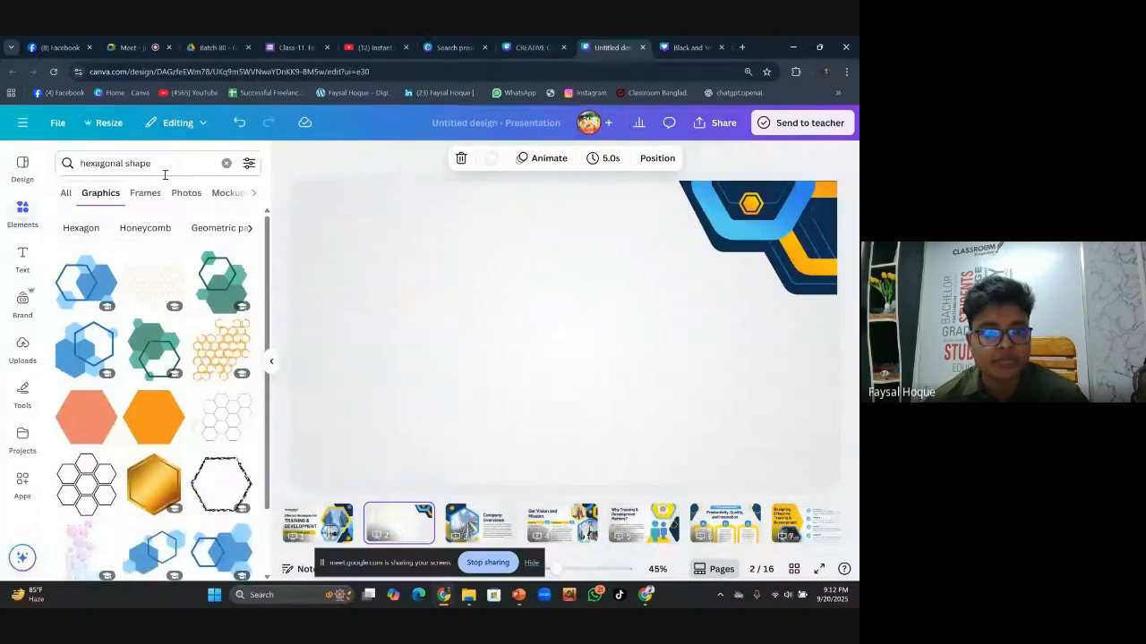
{"action": "scroll", "coordinate": [188, 357], "scroll_direction": "down", "scroll_amount": 5}
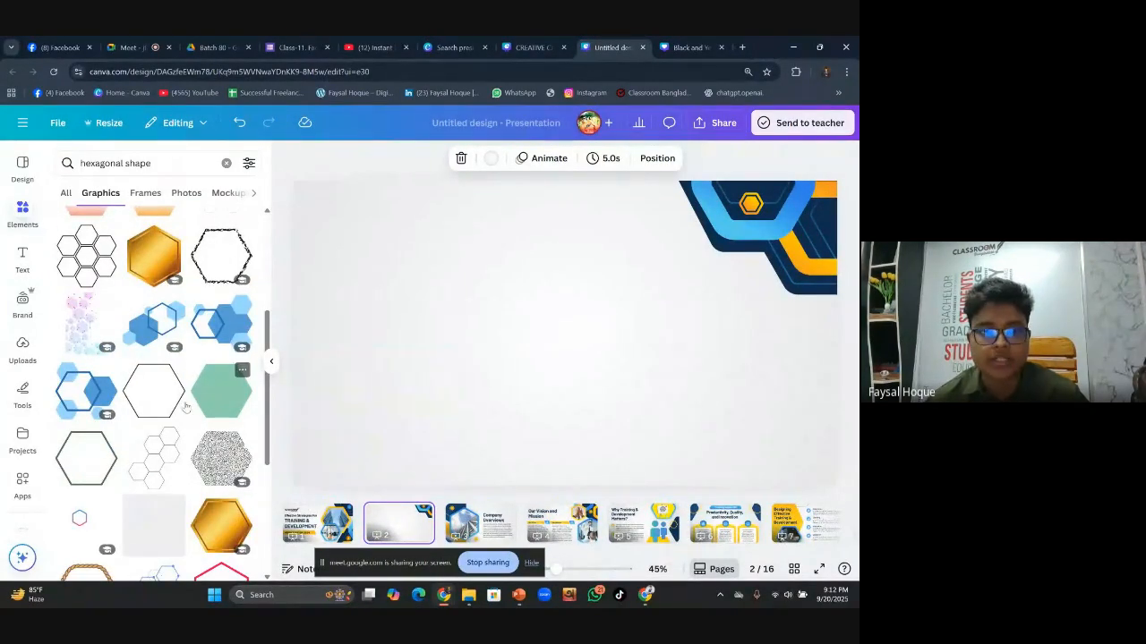
{"action": "scroll", "coordinate": [134, 383], "scroll_direction": "up", "scroll_amount": 4}
{"action": "left_click", "coordinate": [154, 359]}
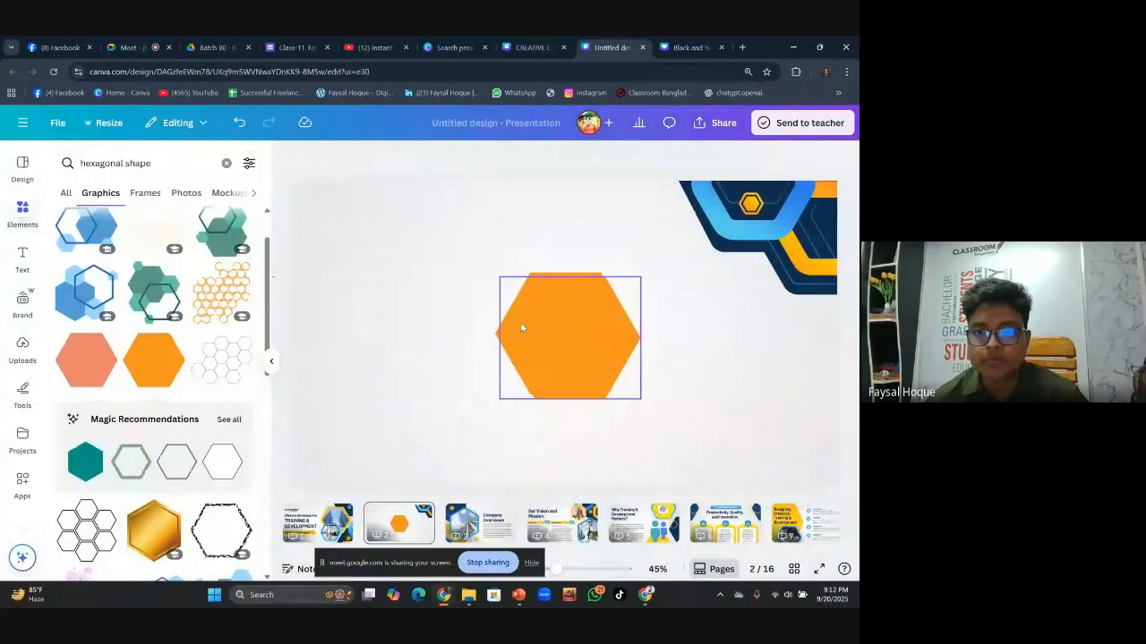
Discard a stray duplicate and round the orange hexagon's corners to 93
{"action": "left_click_drag", "start_coordinate": [544, 335], "coordinate": [517, 372]}
{"action": "key", "text": "Delete"}
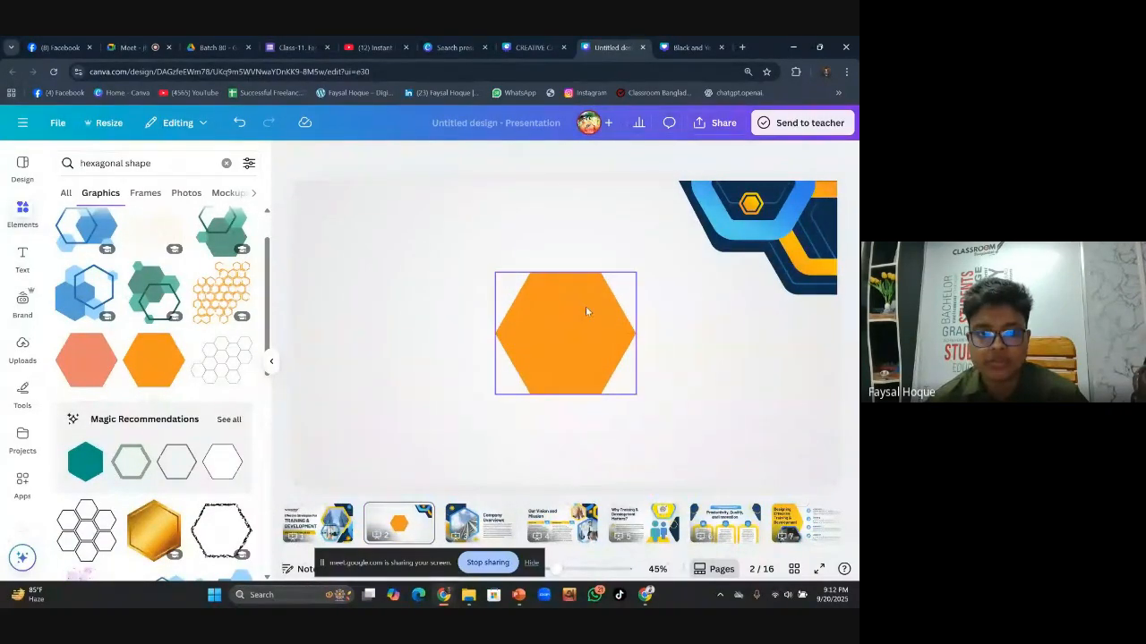
{"action": "left_click", "coordinate": [588, 310]}
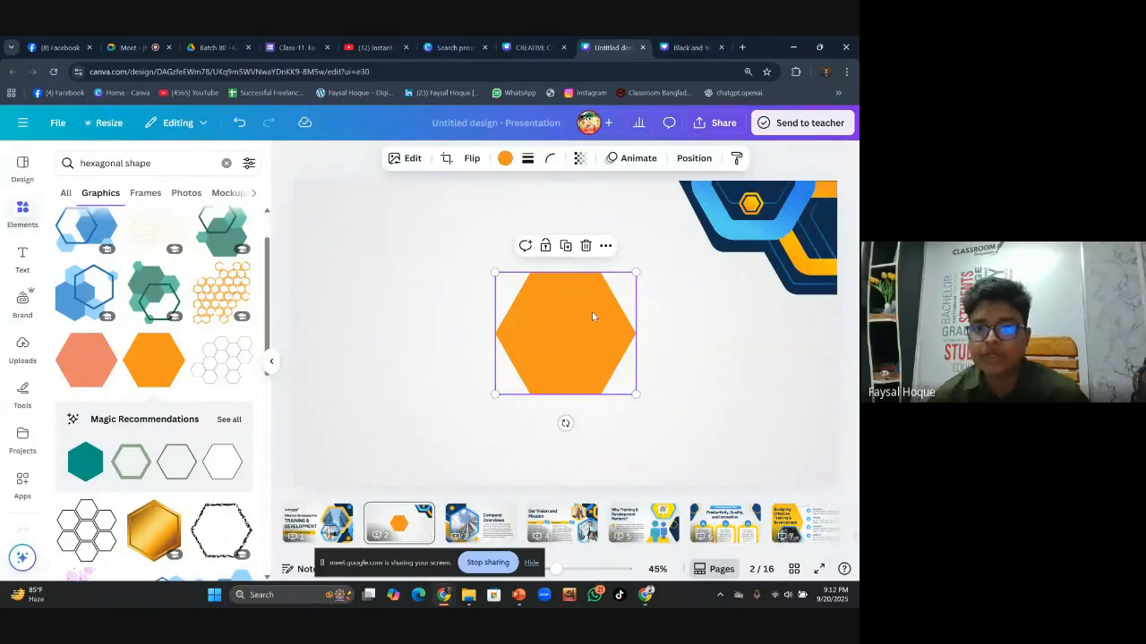
{"action": "left_click", "coordinate": [552, 158]}
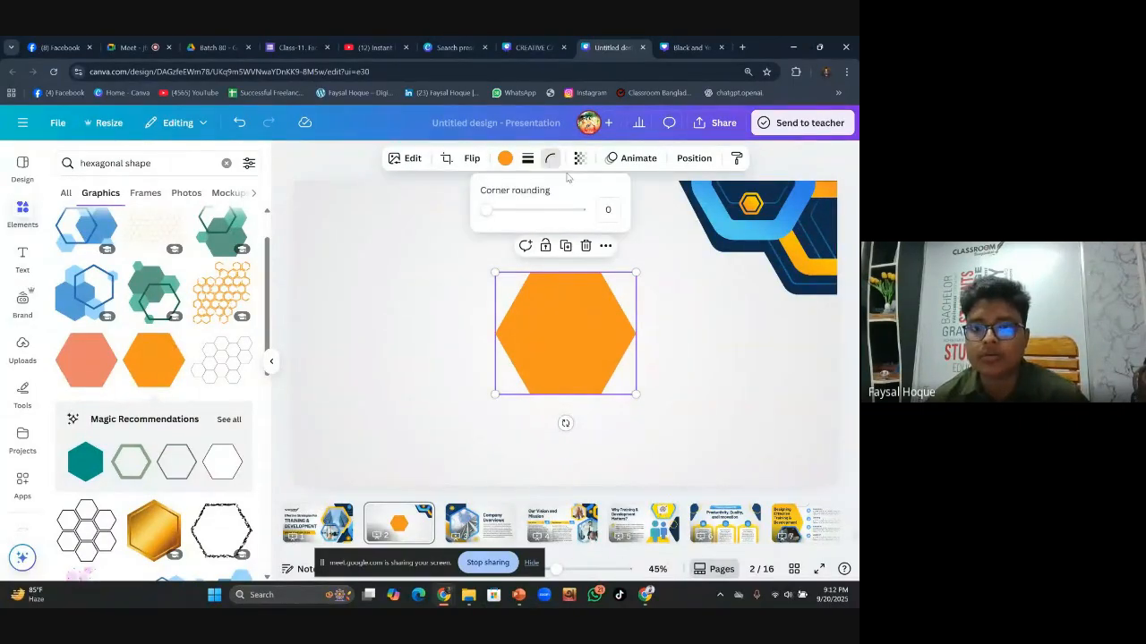
{"action": "left_click_drag", "start_coordinate": [486, 210], "coordinate": [570, 211]}
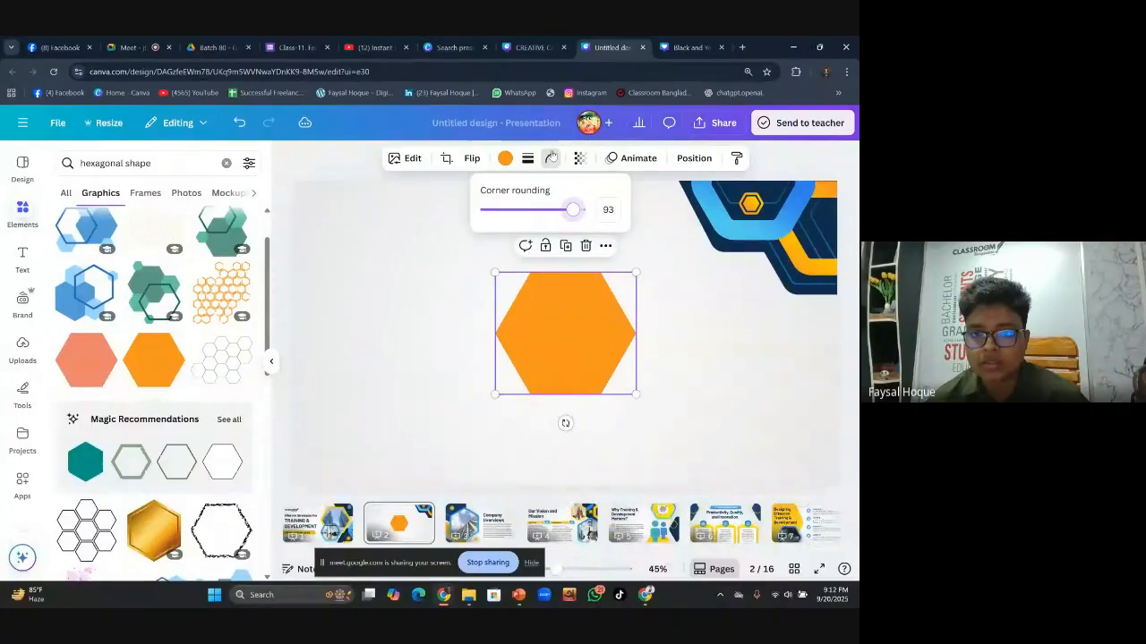
{"action": "left_click", "coordinate": [595, 298]}
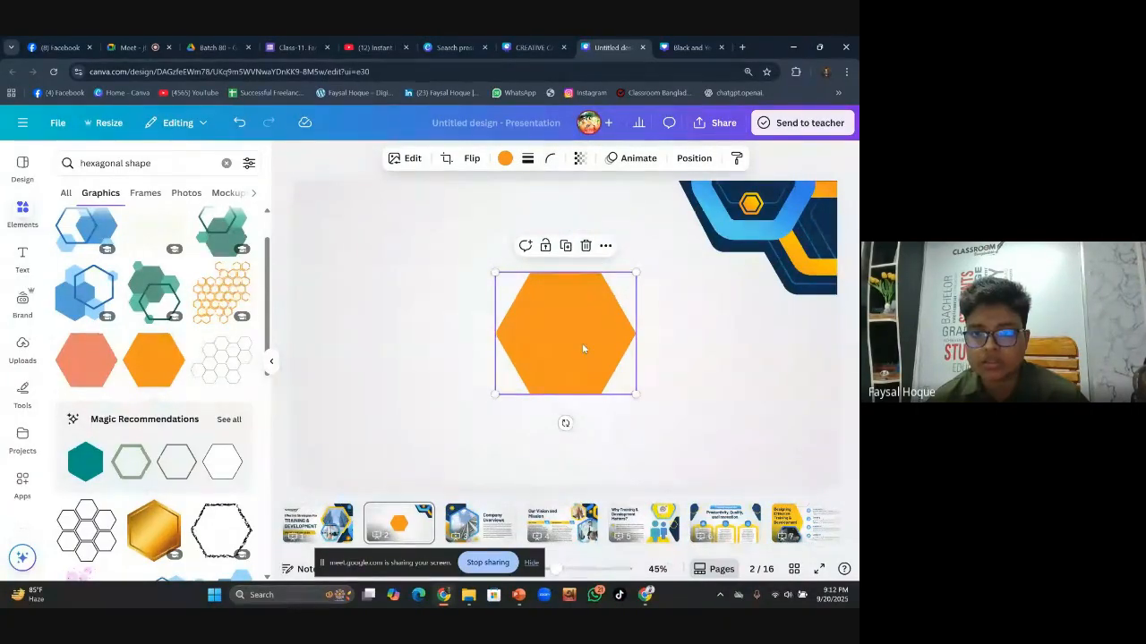
Raise the corner rounding to 100, then delete the orange hexagon
{"action": "left_click", "coordinate": [551, 159]}
{"action": "mouse_move", "coordinate": [574, 211]}
{"action": "left_mouse_down"}
{"action": "mouse_move", "coordinate": [533, 211]}
{"action": "mouse_move", "coordinate": [583, 212]}
{"action": "left_mouse_up"}
{"action": "left_click", "coordinate": [560, 343]}
{"action": "left_click", "coordinate": [585, 246]}
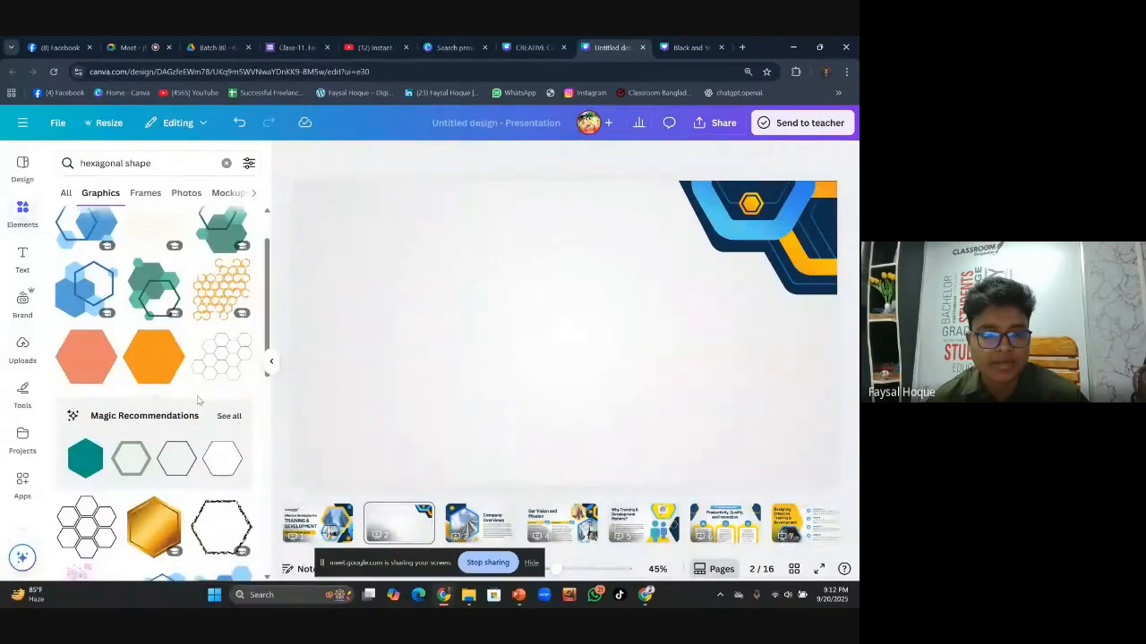
Rerun the 'hexagonal shape' search, switch to Shapes results, and add the navy hexagon shape
{"action": "scroll", "coordinate": [199, 395], "scroll_direction": "down", "scroll_amount": 2}
{"action": "scroll", "coordinate": [198, 396], "scroll_direction": "up", "scroll_amount": 3}
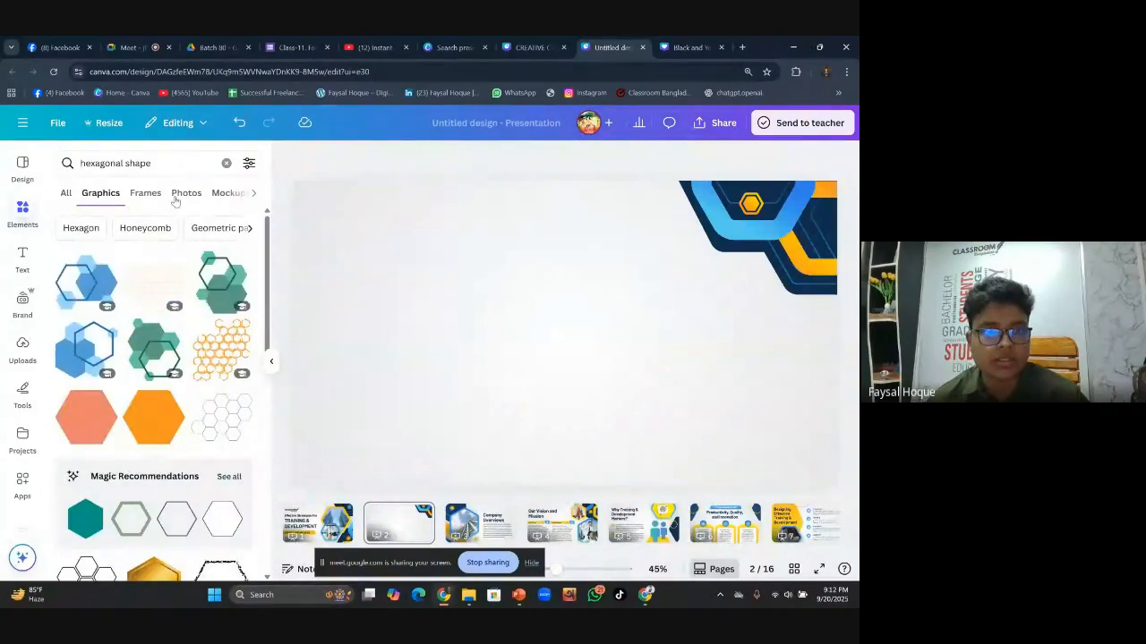
{"action": "left_click", "coordinate": [181, 163]}
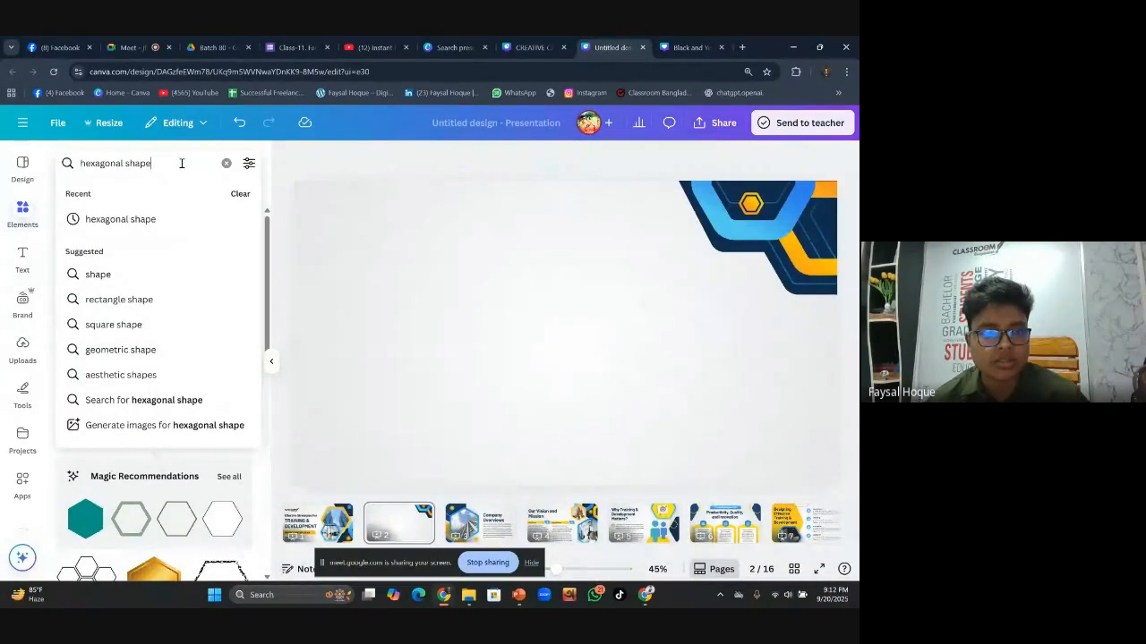
{"action": "key", "text": "Return"}
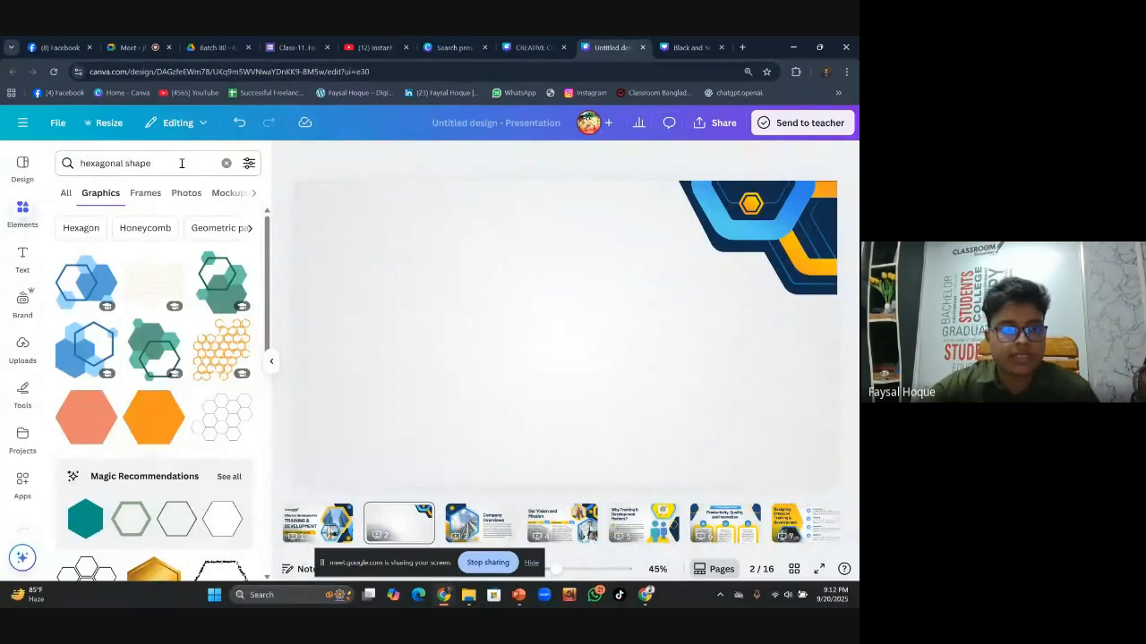
{"action": "left_click", "coordinate": [65, 193]}
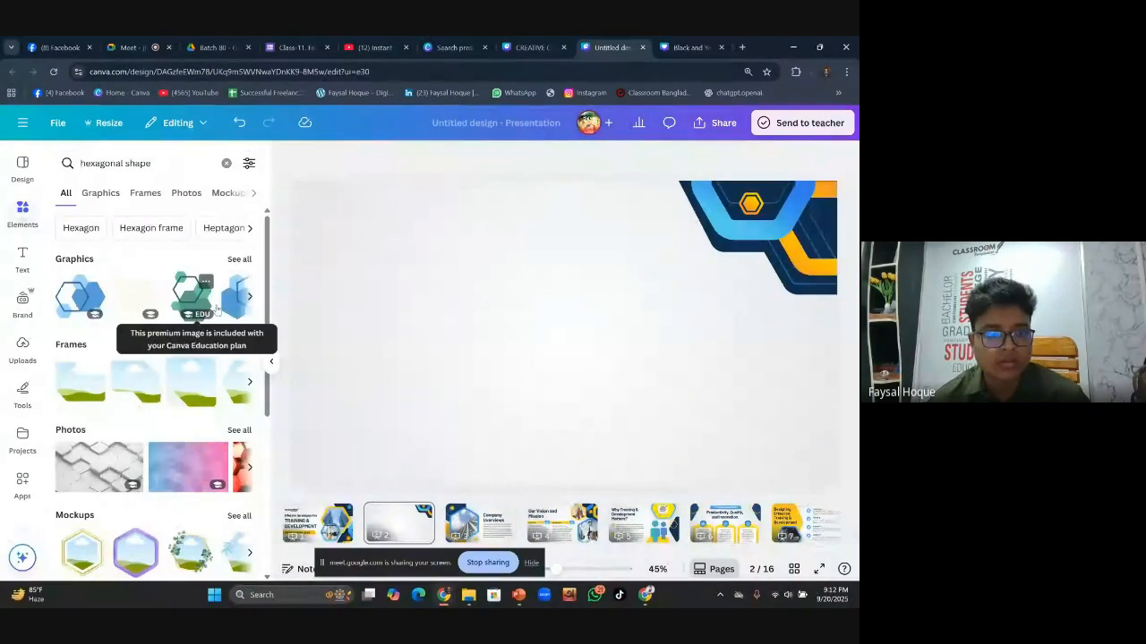
{"action": "left_click", "coordinate": [239, 259]}
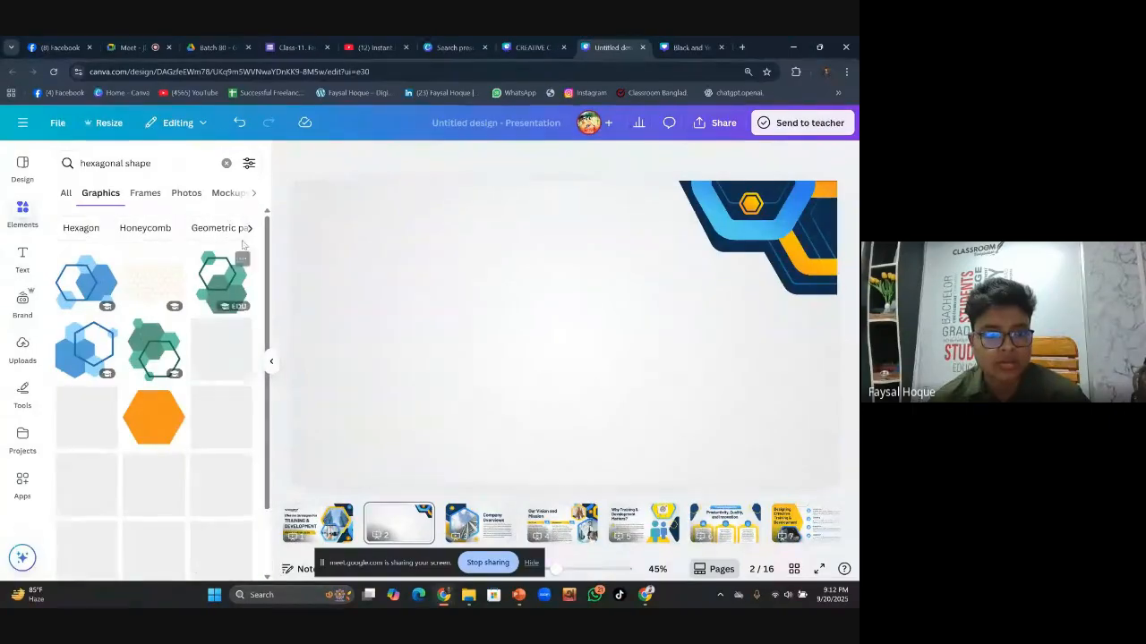
{"action": "left_click", "coordinate": [253, 192]}
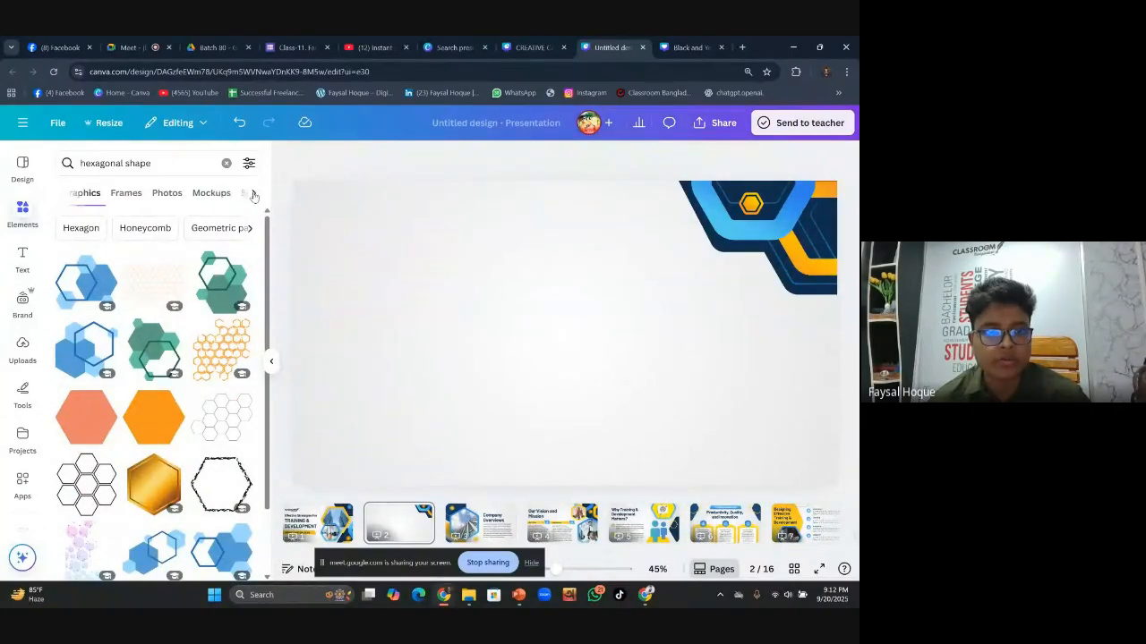
{"action": "left_click", "coordinate": [200, 193]}
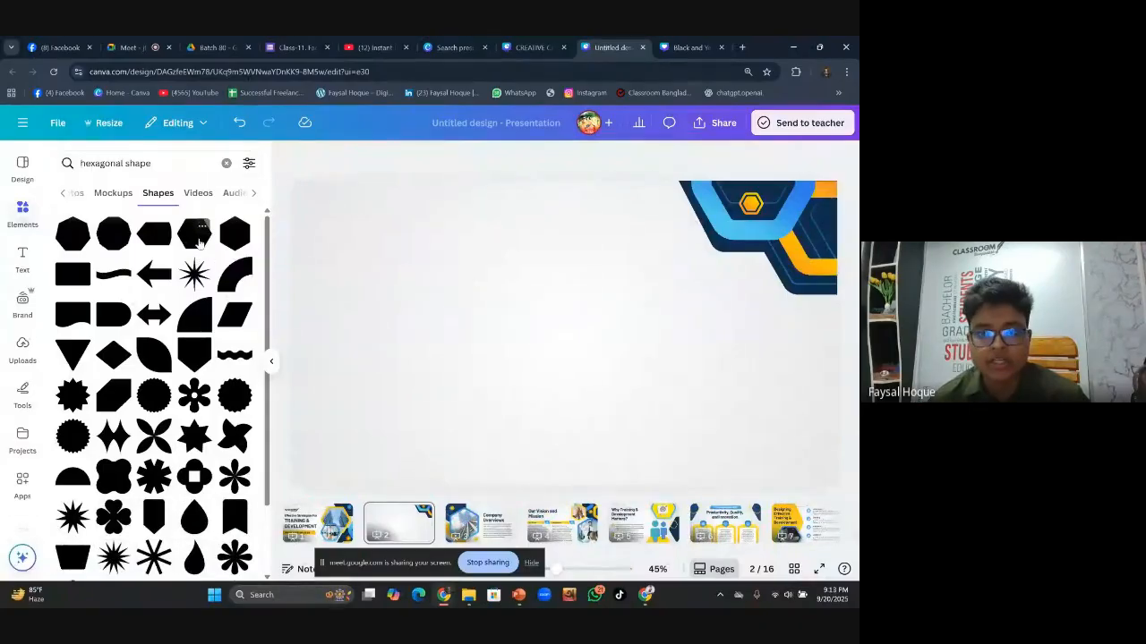
{"action": "left_click", "coordinate": [195, 232]}
Move the navy hexagon to the right, just beneath the corner graphic
{"action": "left_click", "coordinate": [766, 386]}
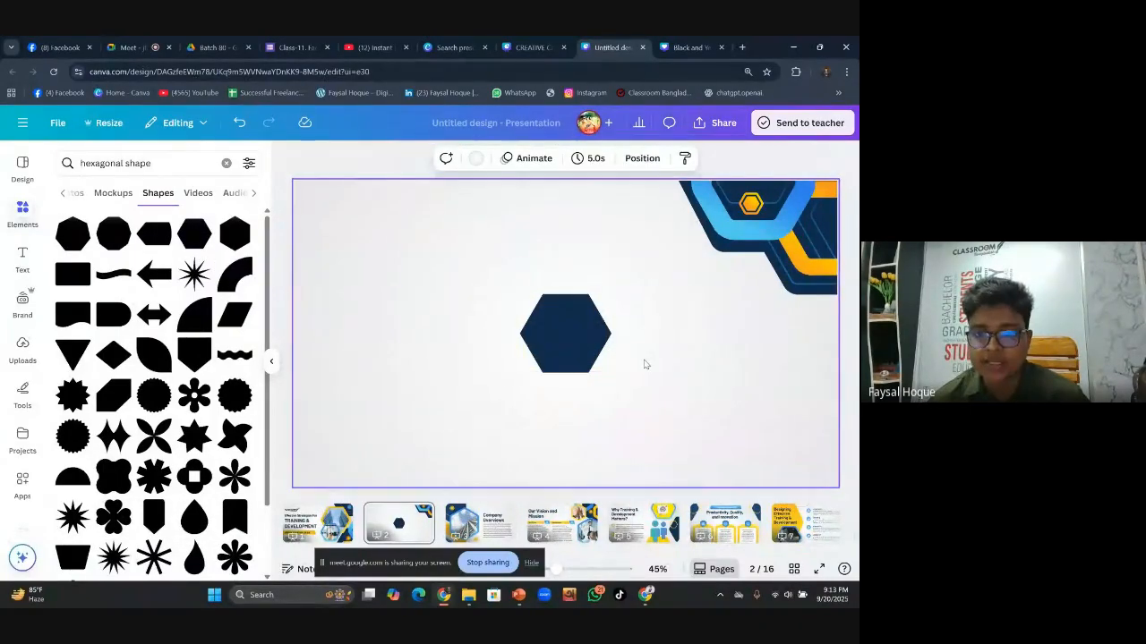
{"action": "left_click", "coordinate": [601, 334]}
{"action": "mouse_move", "coordinate": [600, 335]}
{"action": "left_mouse_down"}
{"action": "mouse_move", "coordinate": [731, 333]}
{"action": "mouse_move", "coordinate": [724, 315]}
{"action": "left_mouse_up"}
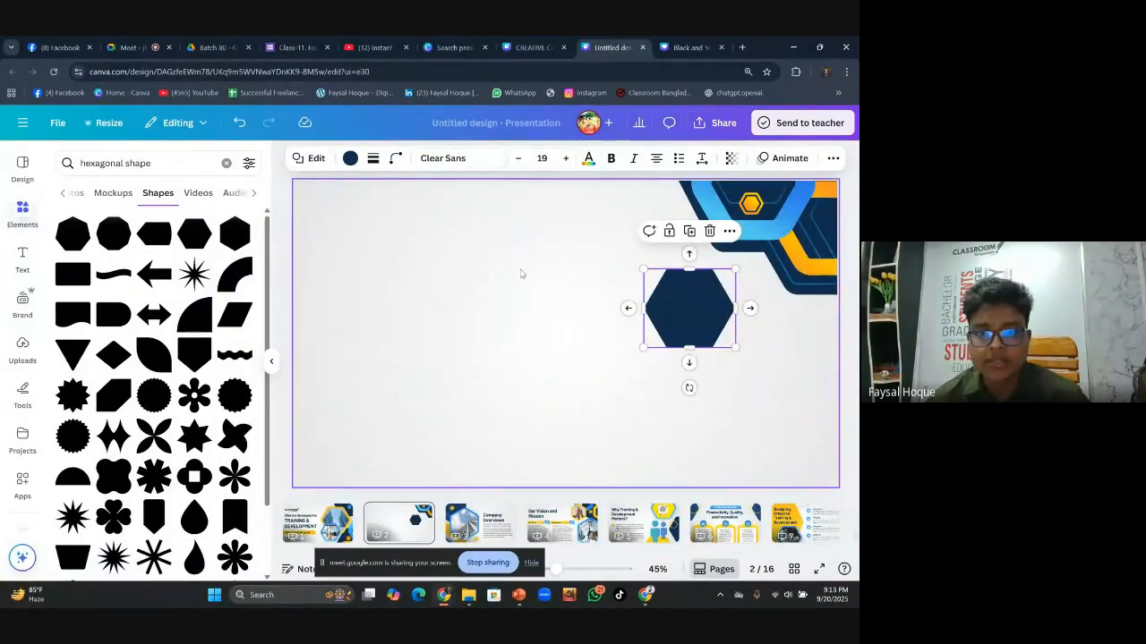
Set the hexagon's corner rounding to 15 and bring up its colour options
{"action": "left_click", "coordinate": [395, 159]}
{"action": "left_click_drag", "start_coordinate": [335, 213], "coordinate": [356, 215]}
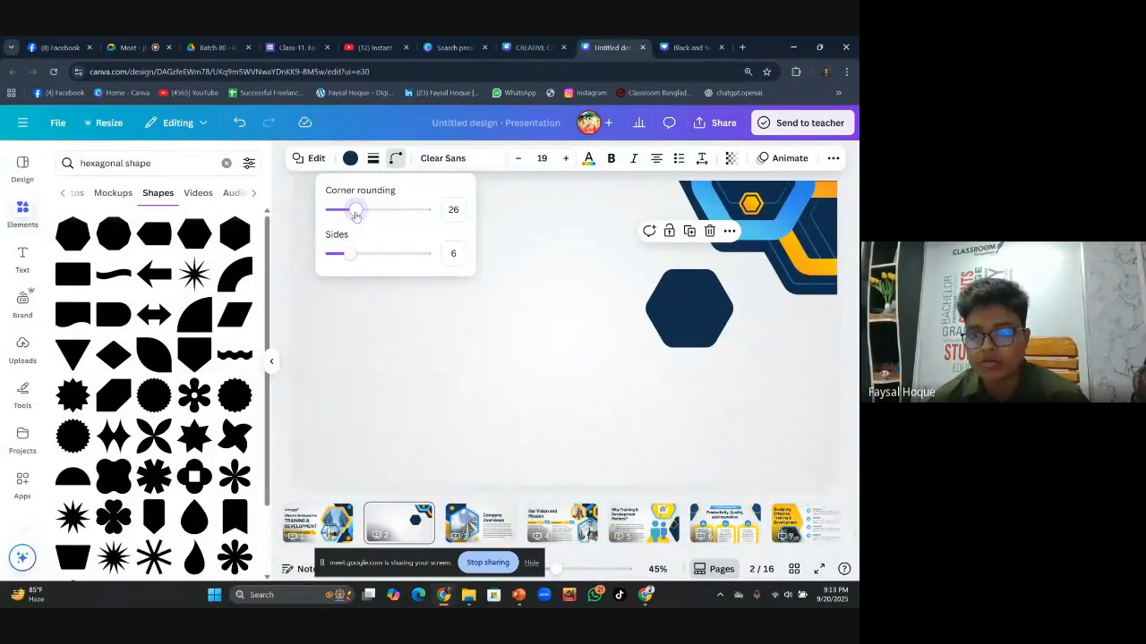
{"action": "left_click_drag", "start_coordinate": [354, 217], "coordinate": [346, 219]}
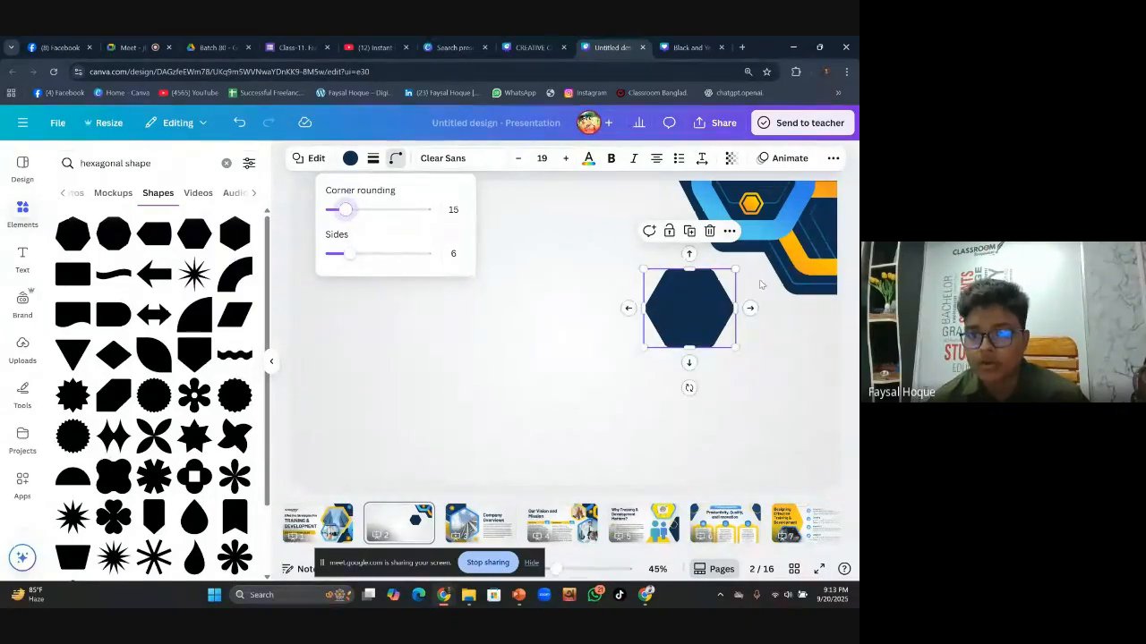
{"action": "left_click", "coordinate": [774, 357]}
{"action": "left_click", "coordinate": [775, 356]}
{"action": "left_click", "coordinate": [691, 297]}
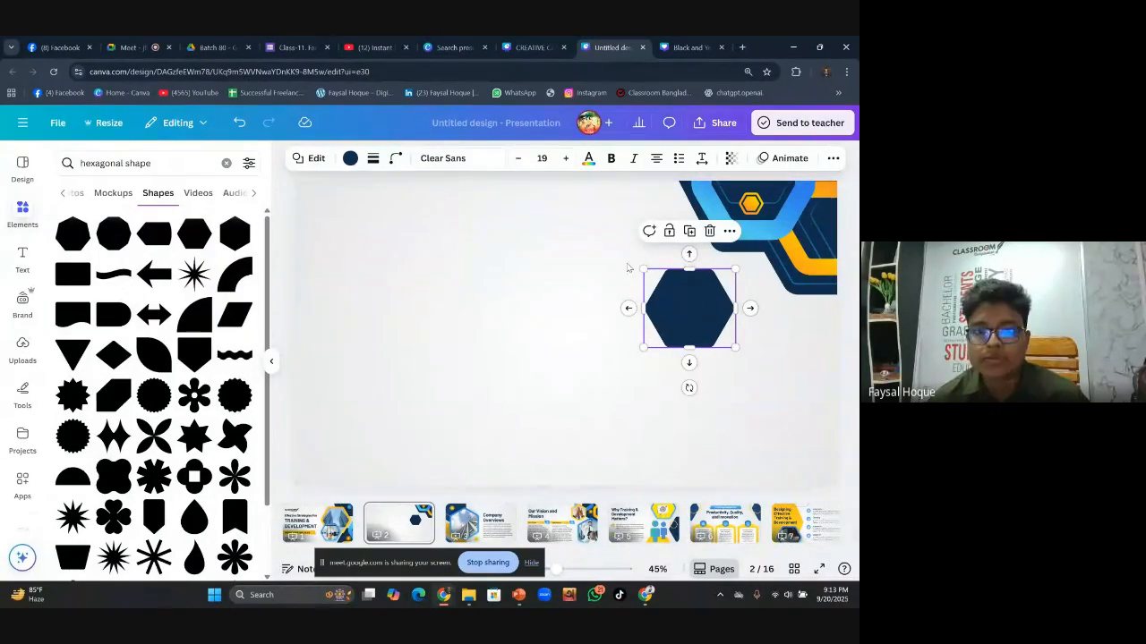
{"action": "left_click", "coordinate": [348, 160]}
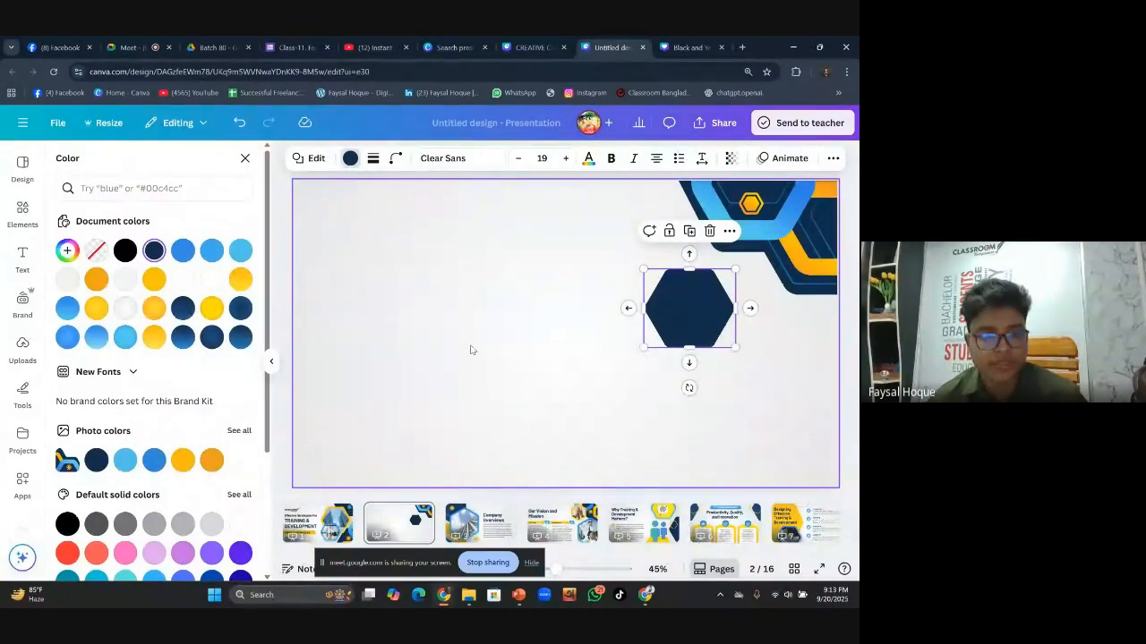
Fill the hexagon with a new custom yellow, #FBCD09
{"action": "left_click", "coordinate": [67, 252]}
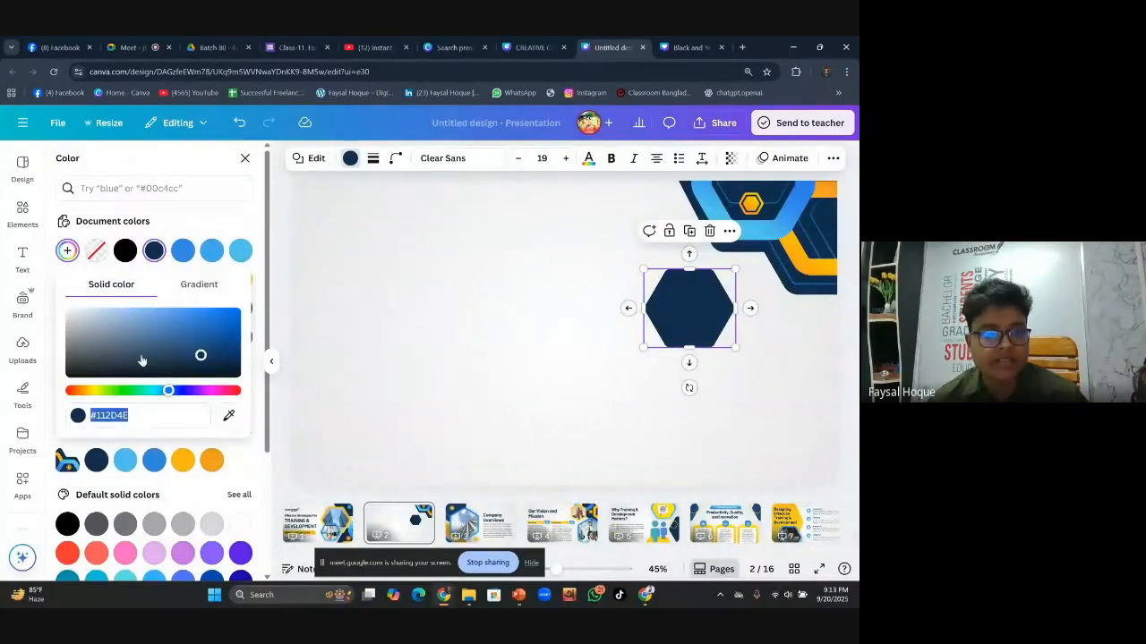
{"action": "left_click", "coordinate": [94, 392]}
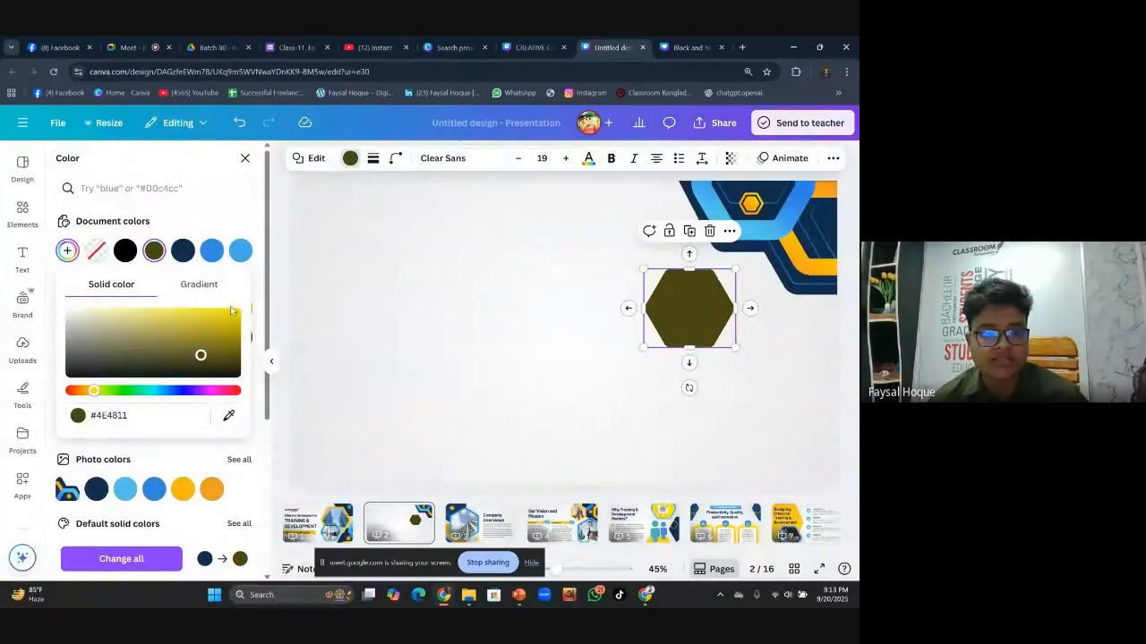
{"action": "left_click_drag", "start_coordinate": [181, 311], "coordinate": [233, 311]}
{"action": "left_click_drag", "start_coordinate": [94, 391], "coordinate": [90, 391]}
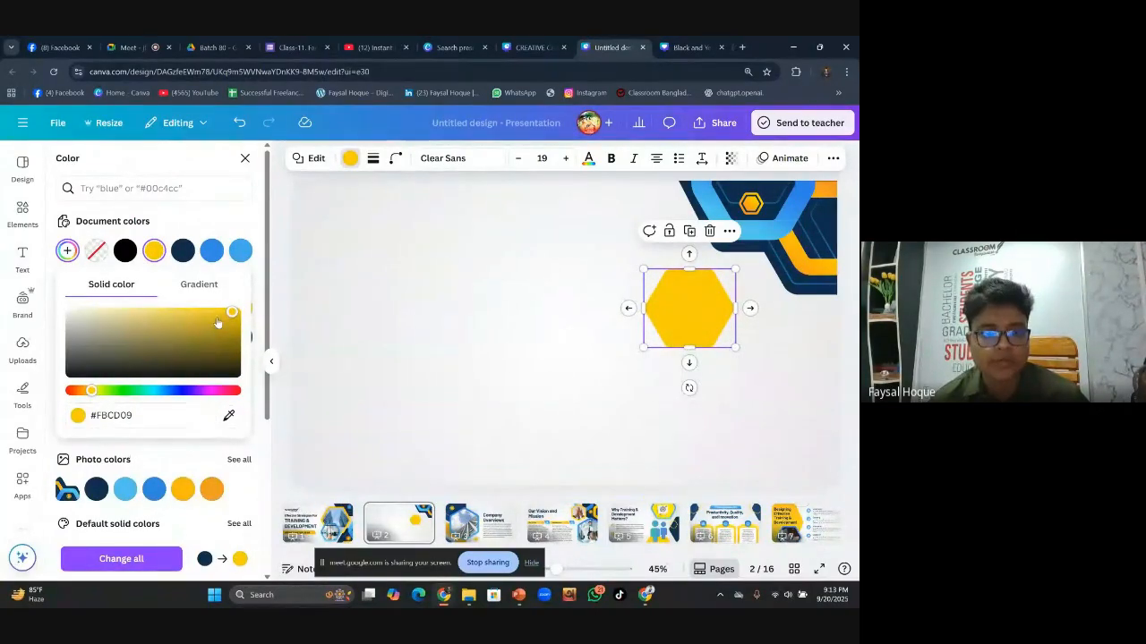
Switch the hexagon's fill to a gradient and brighten its second colour to light yellow
{"action": "left_click", "coordinate": [199, 285]}
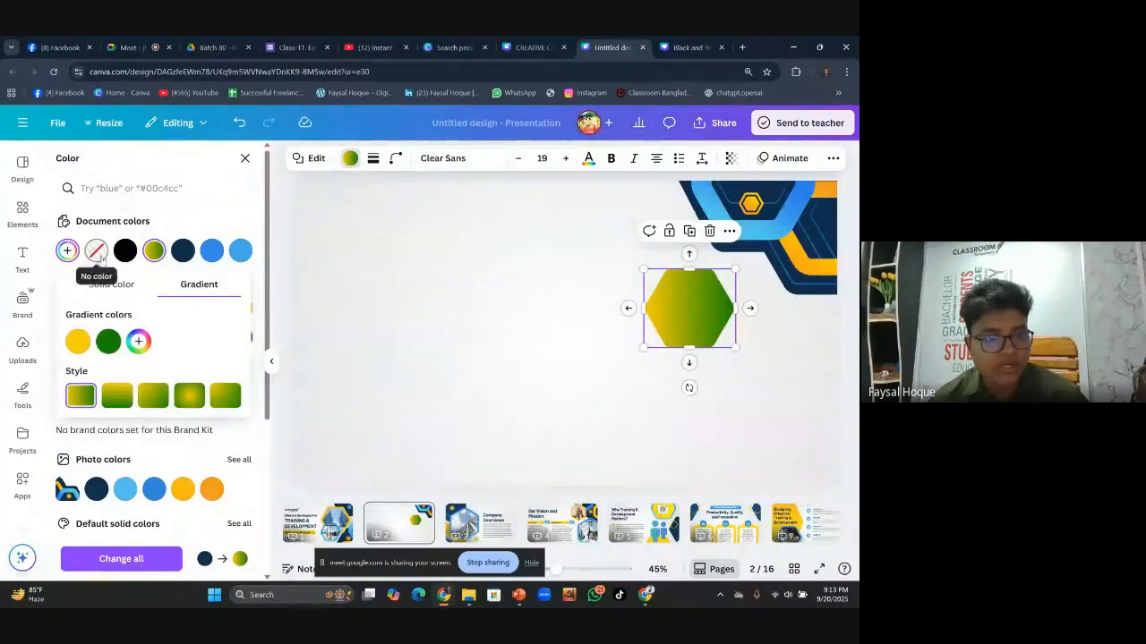
{"action": "left_click", "coordinate": [109, 343]}
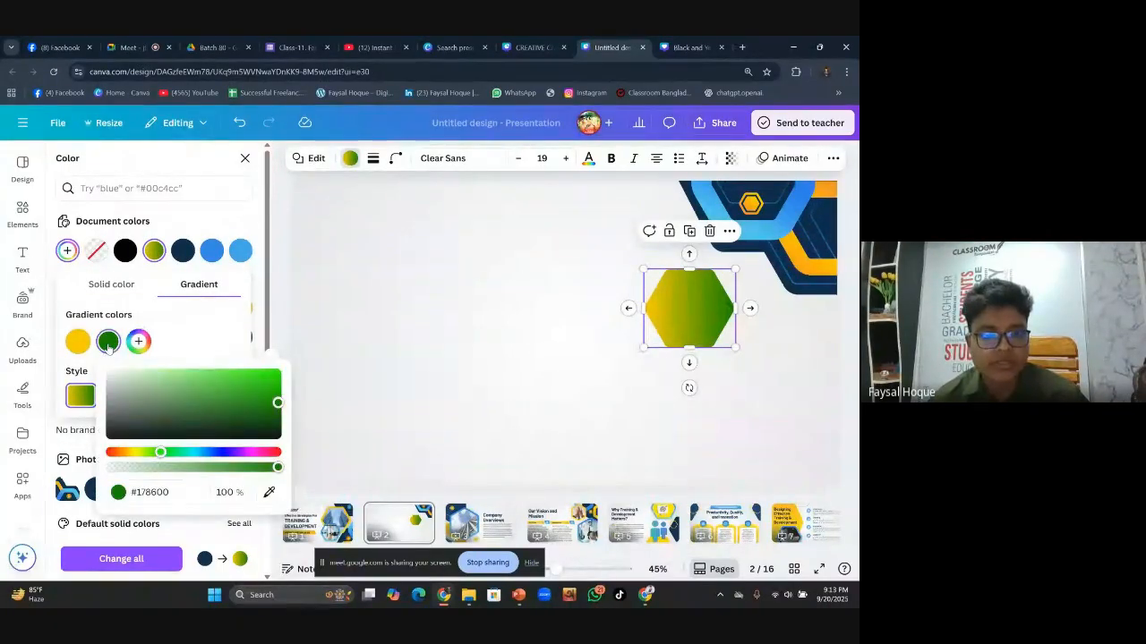
{"action": "left_click", "coordinate": [131, 453]}
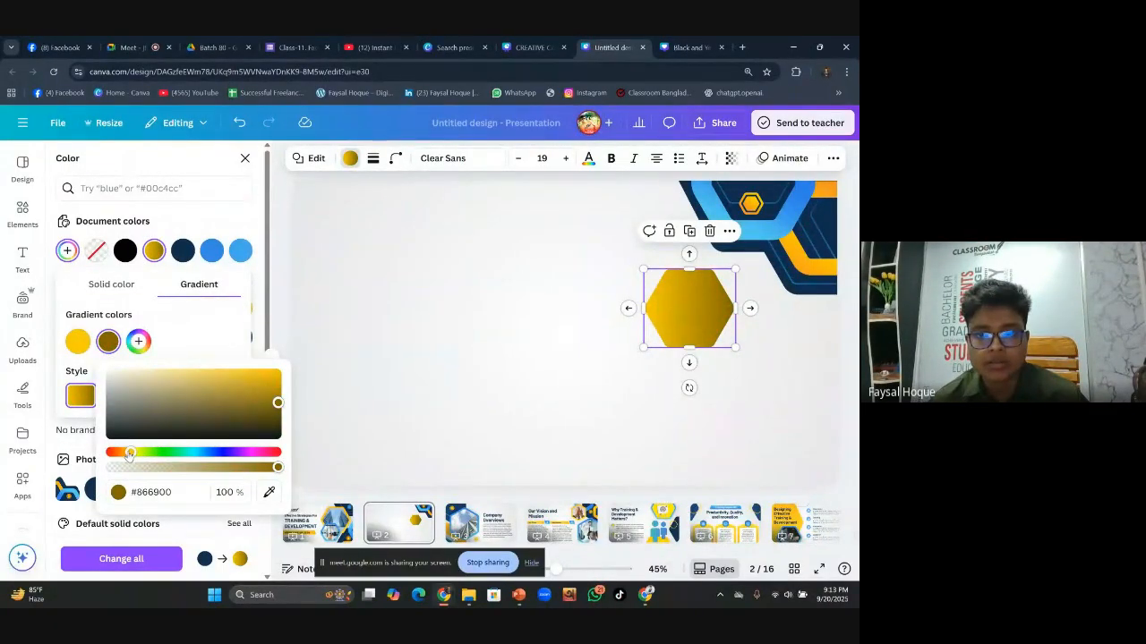
{"action": "left_click_drag", "start_coordinate": [129, 455], "coordinate": [132, 455]}
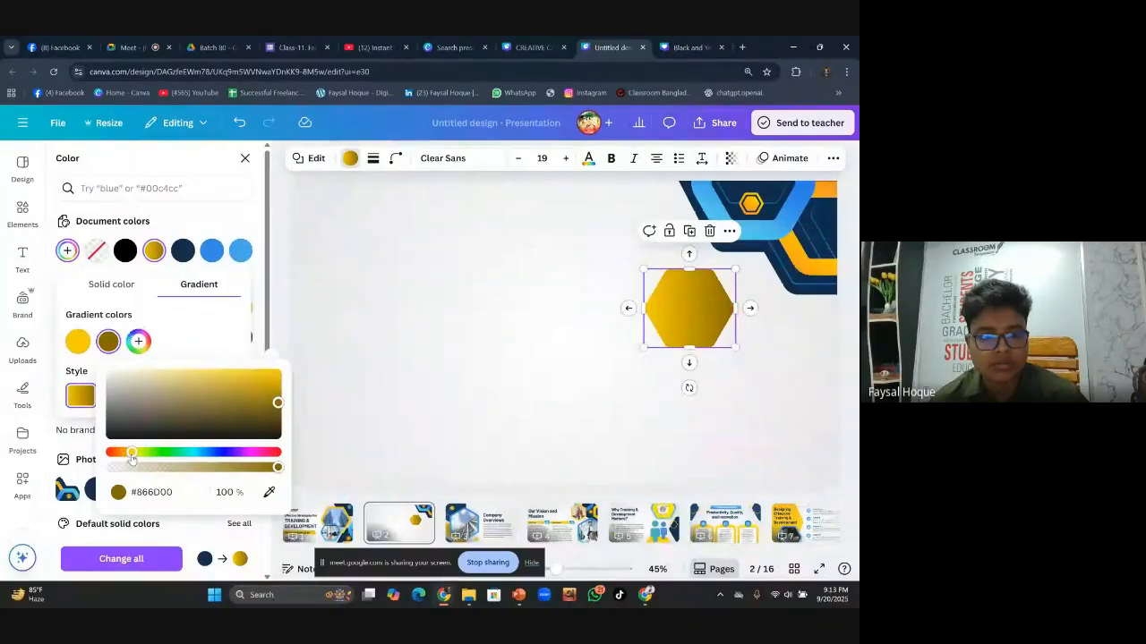
{"action": "left_click_drag", "start_coordinate": [267, 401], "coordinate": [205, 369]}
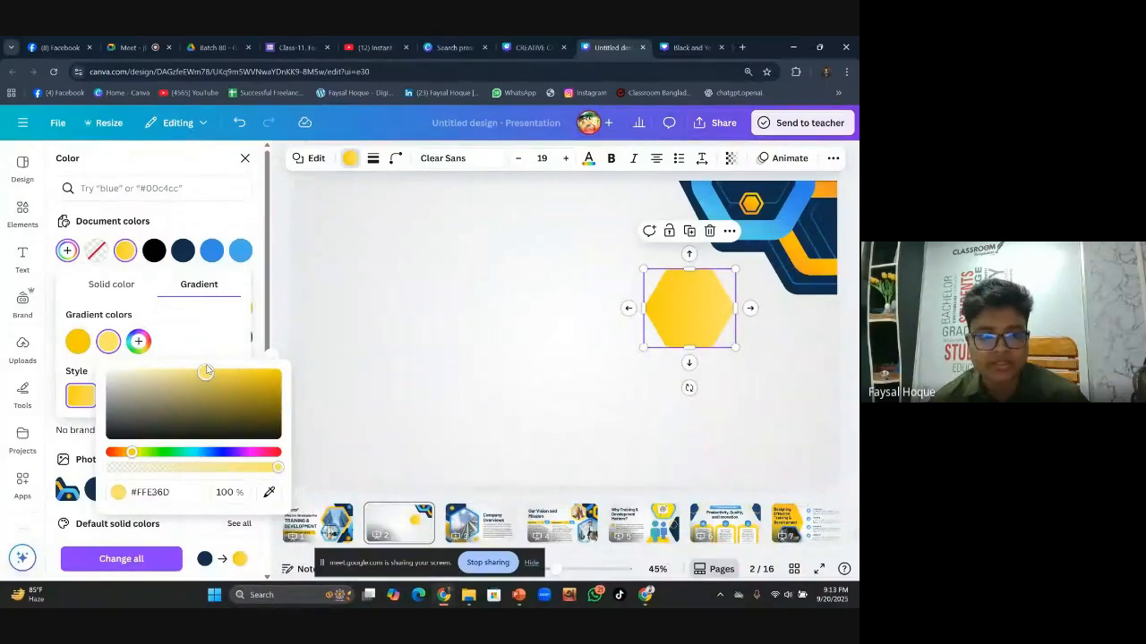
{"action": "left_click", "coordinate": [228, 345]}
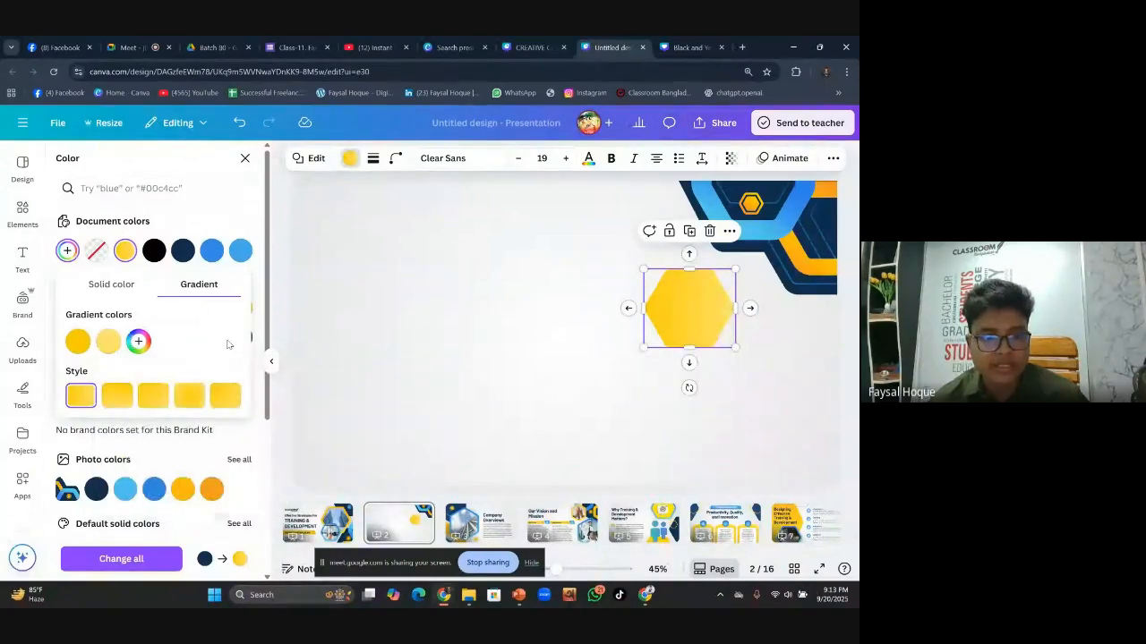
{"action": "left_click", "coordinate": [119, 401]}
{"action": "left_click", "coordinate": [153, 395]}
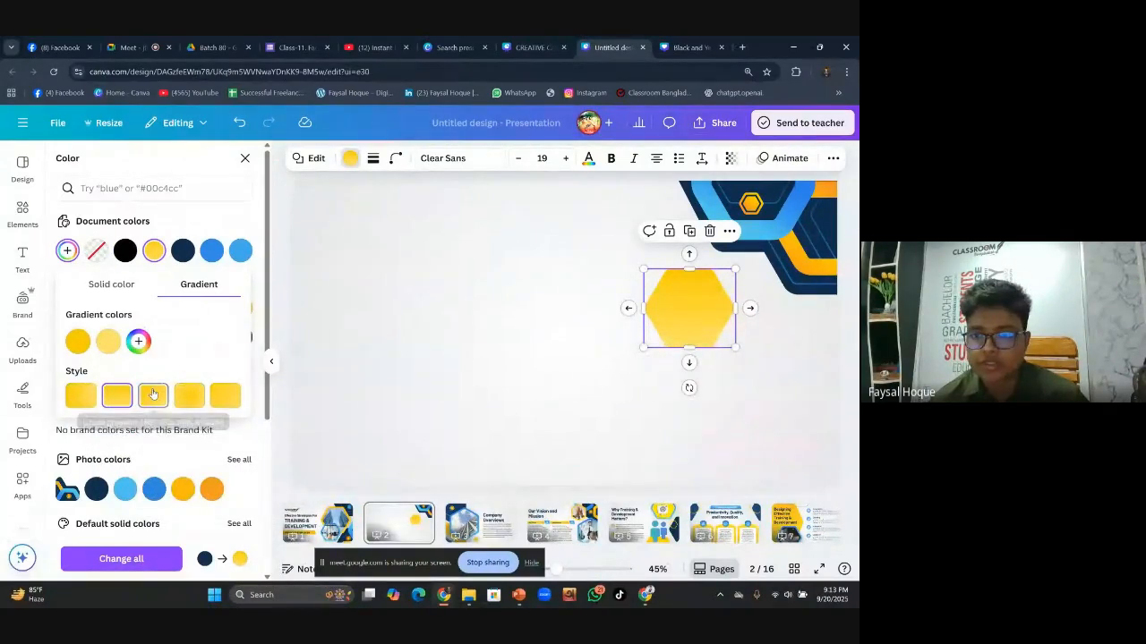
{"action": "left_click", "coordinate": [80, 395]}
Adjust the gradient stops so the first is orange and the second a brighter yellow
{"action": "left_click", "coordinate": [78, 341]}
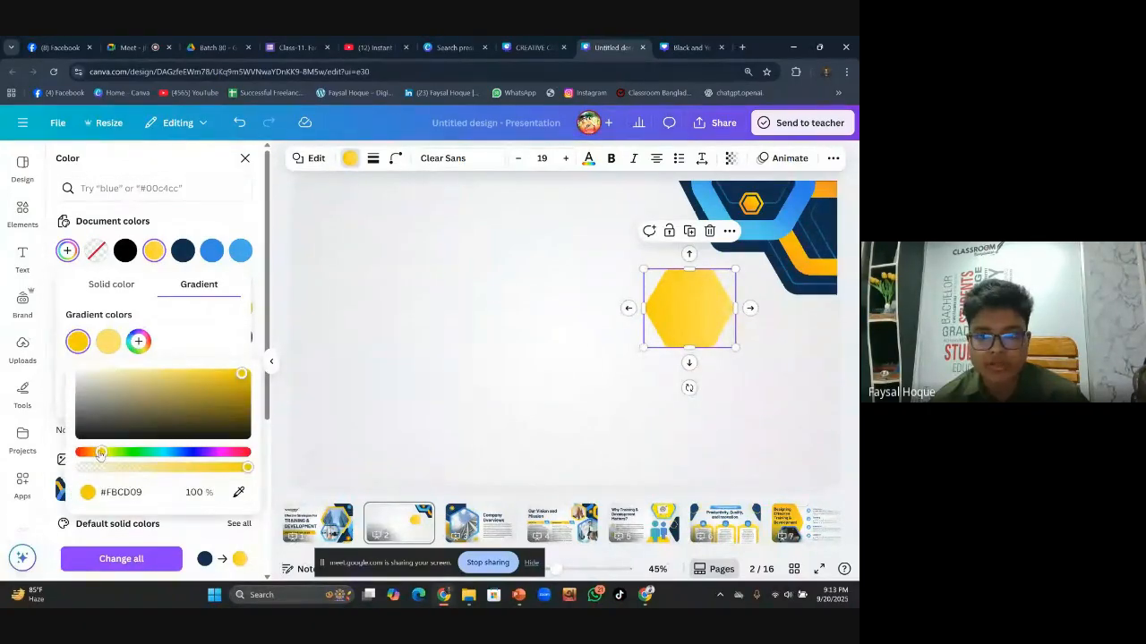
{"action": "left_click_drag", "start_coordinate": [100, 454], "coordinate": [92, 455]}
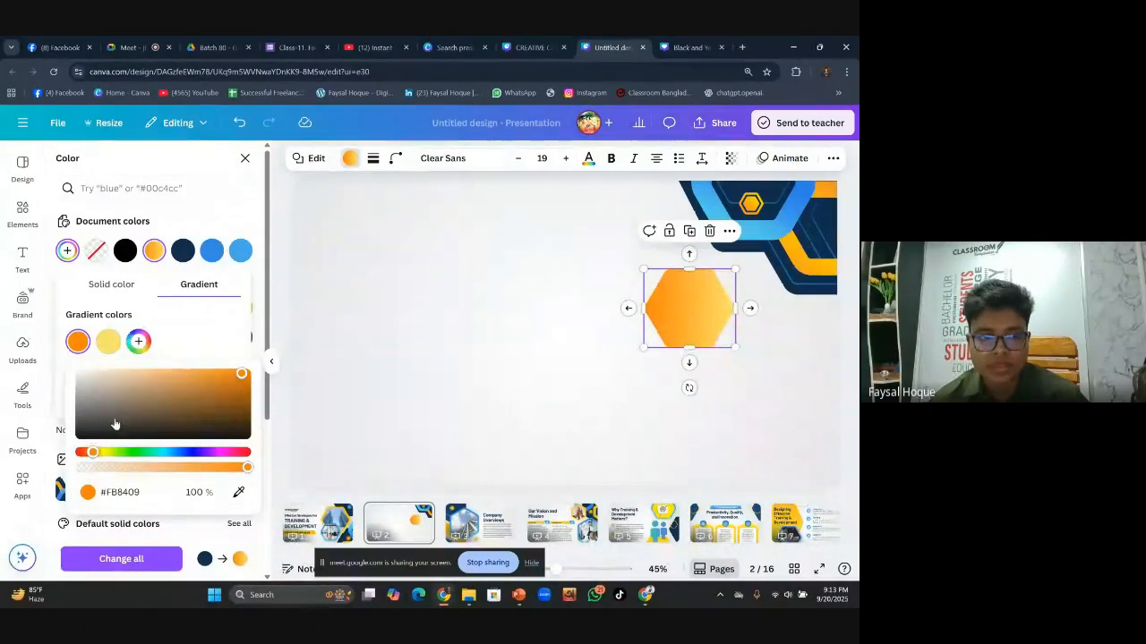
{"action": "left_click", "coordinate": [108, 343]}
{"action": "left_click_drag", "start_coordinate": [205, 372], "coordinate": [220, 374]}
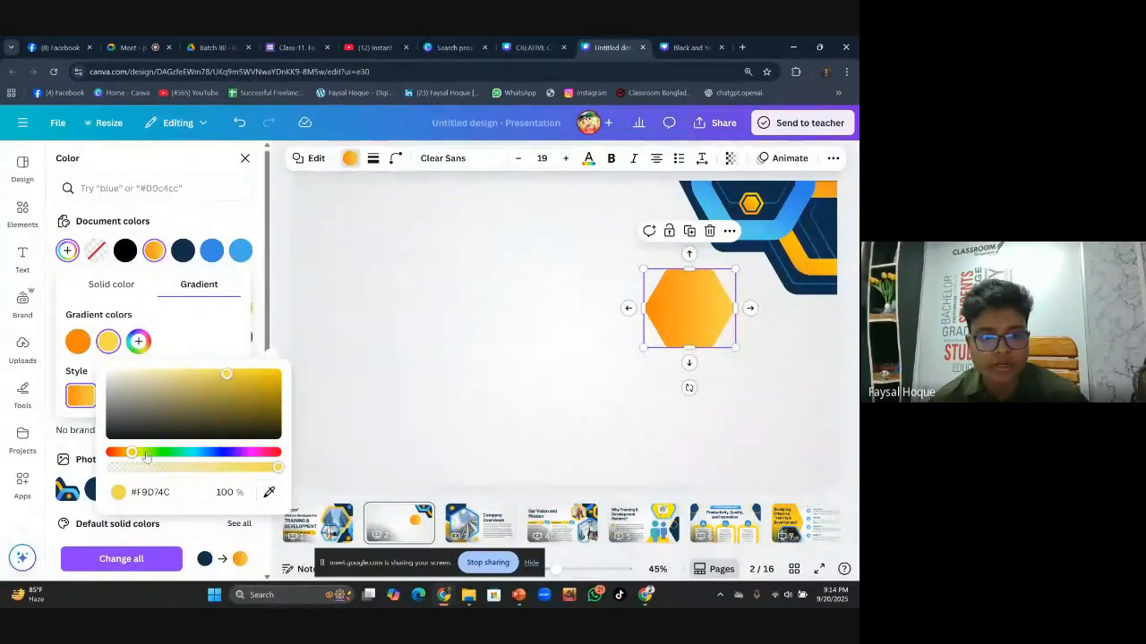
{"action": "mouse_move", "coordinate": [129, 455]}
{"action": "left_mouse_down"}
{"action": "mouse_move", "coordinate": [117, 453]}
{"action": "mouse_move", "coordinate": [136, 456]}
{"action": "left_mouse_up"}
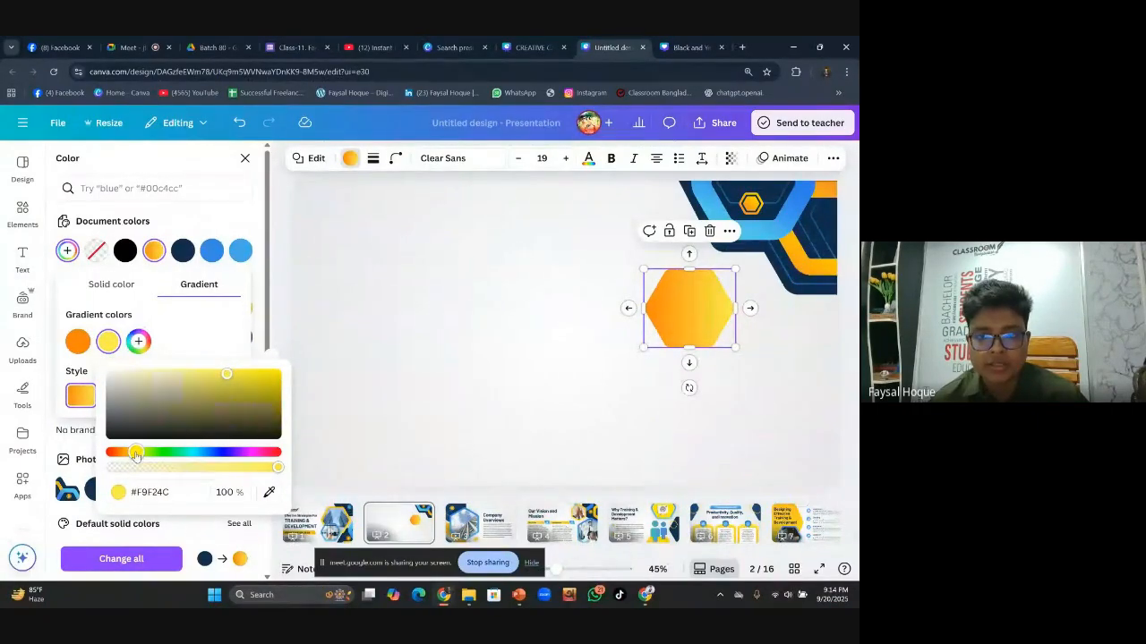
{"action": "left_click", "coordinate": [205, 334]}
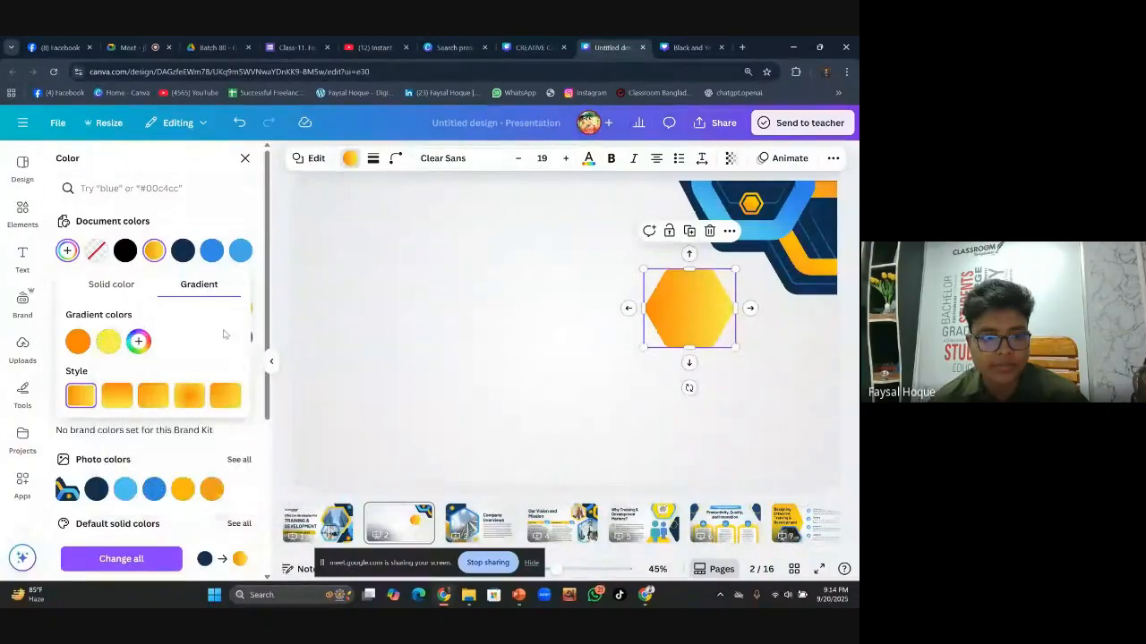
Apply the radial gradient style, set the stops to yellow #FBF109 and light orange, and enlarge the hexagon
{"action": "left_click", "coordinate": [194, 402]}
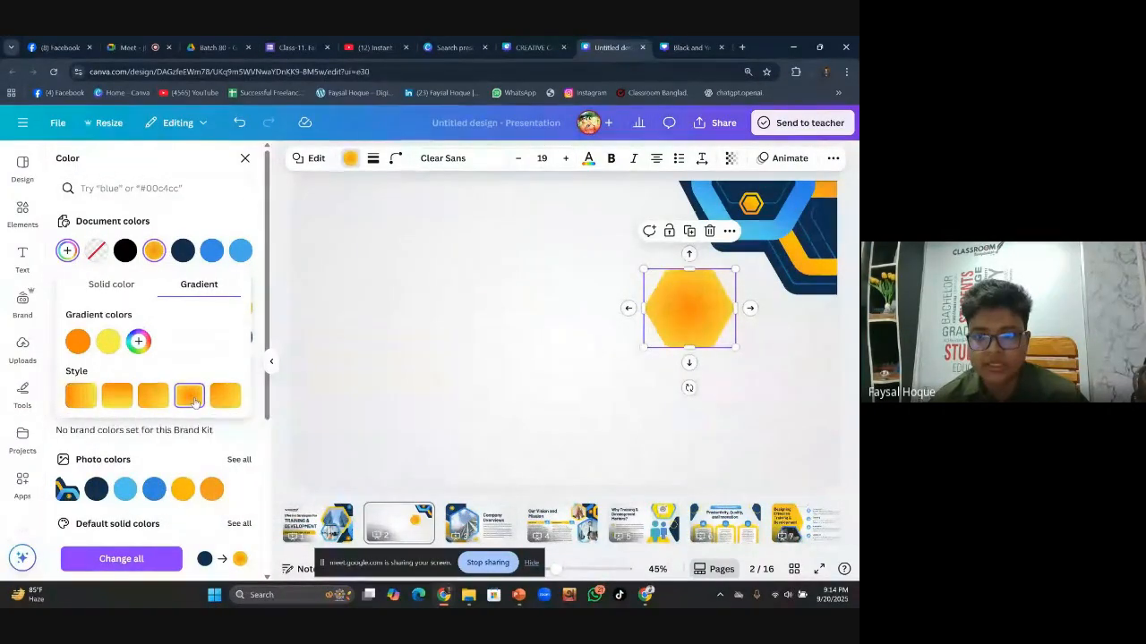
{"action": "left_click", "coordinate": [78, 343]}
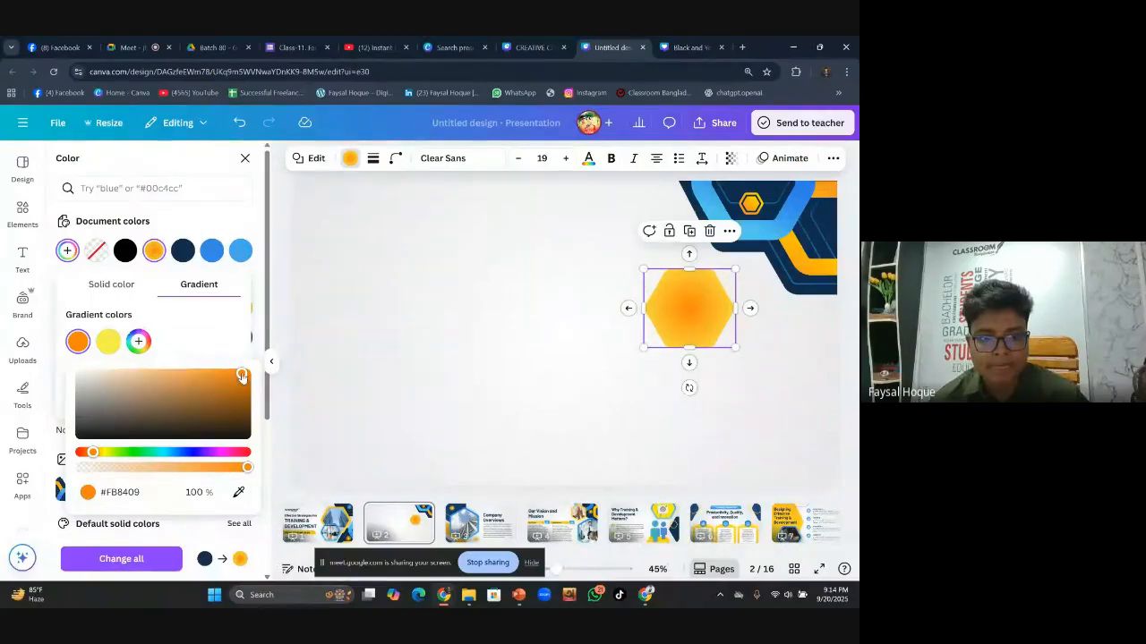
{"action": "mouse_move", "coordinate": [92, 456]}
{"action": "left_mouse_down"}
{"action": "mouse_move", "coordinate": [106, 455]}
{"action": "mouse_move", "coordinate": [93, 455]}
{"action": "left_mouse_up"}
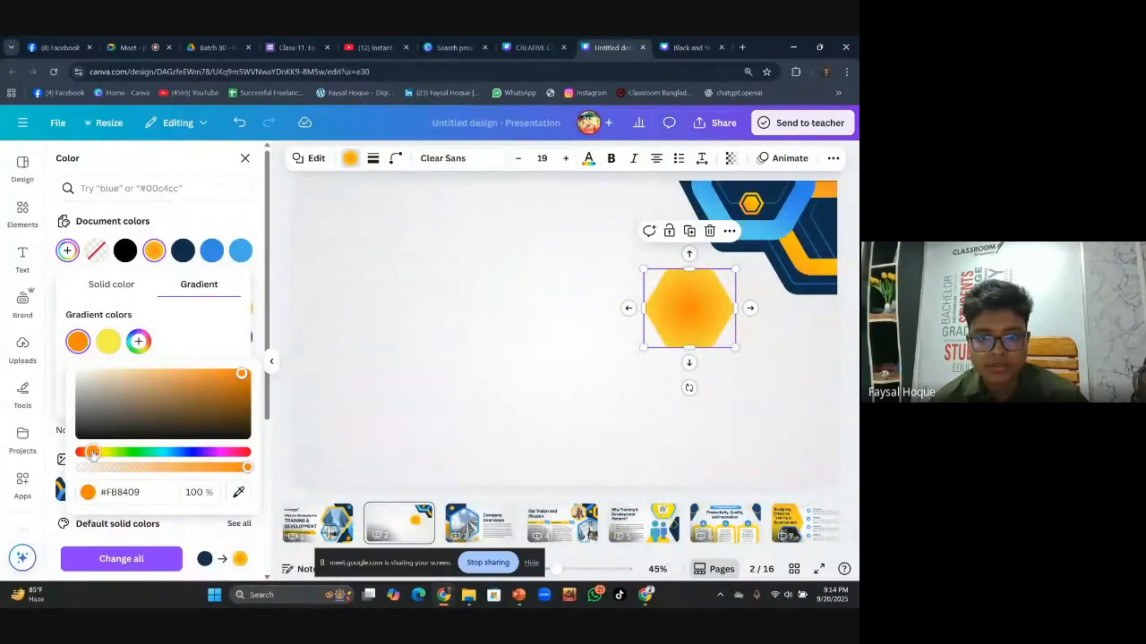
{"action": "left_click", "coordinate": [108, 341]}
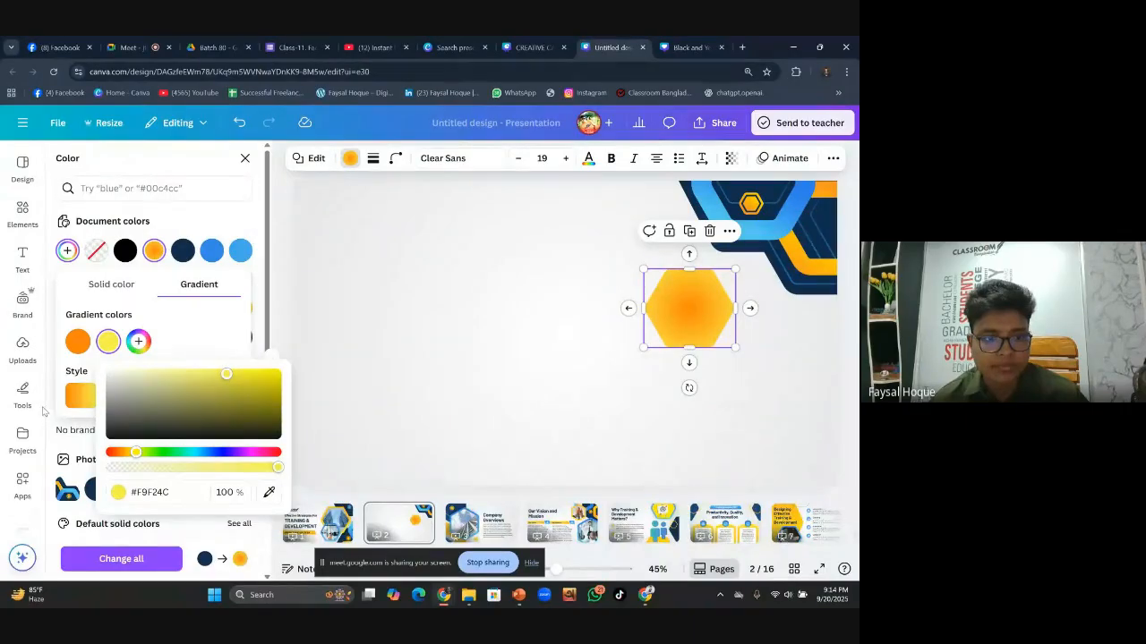
{"action": "left_click_drag", "start_coordinate": [135, 456], "coordinate": [125, 455]}
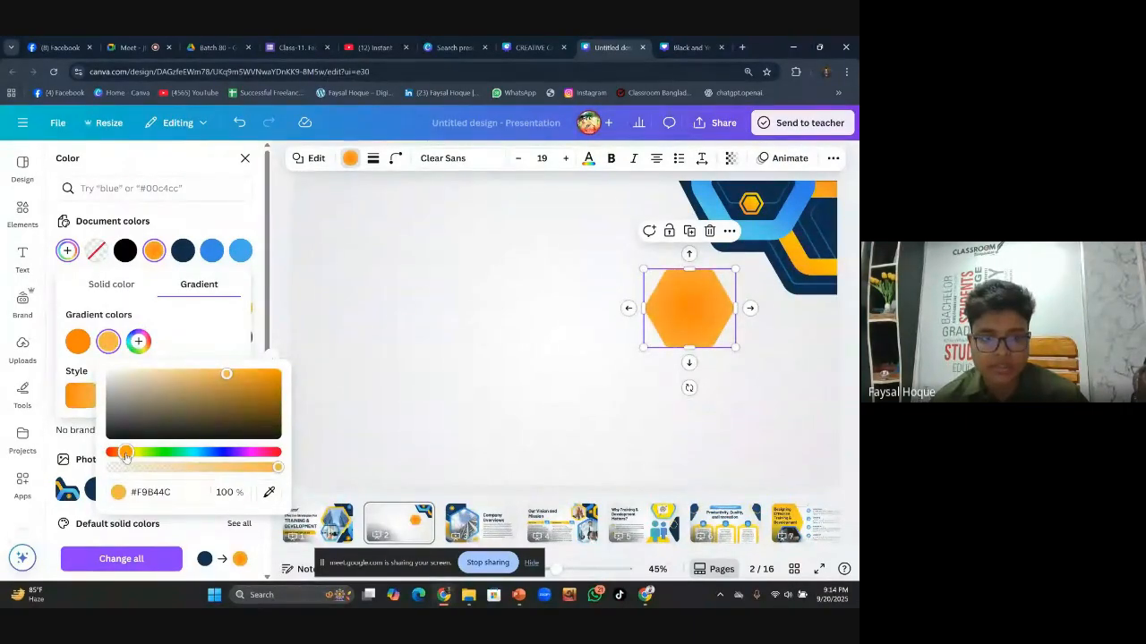
{"action": "left_click", "coordinate": [78, 341]}
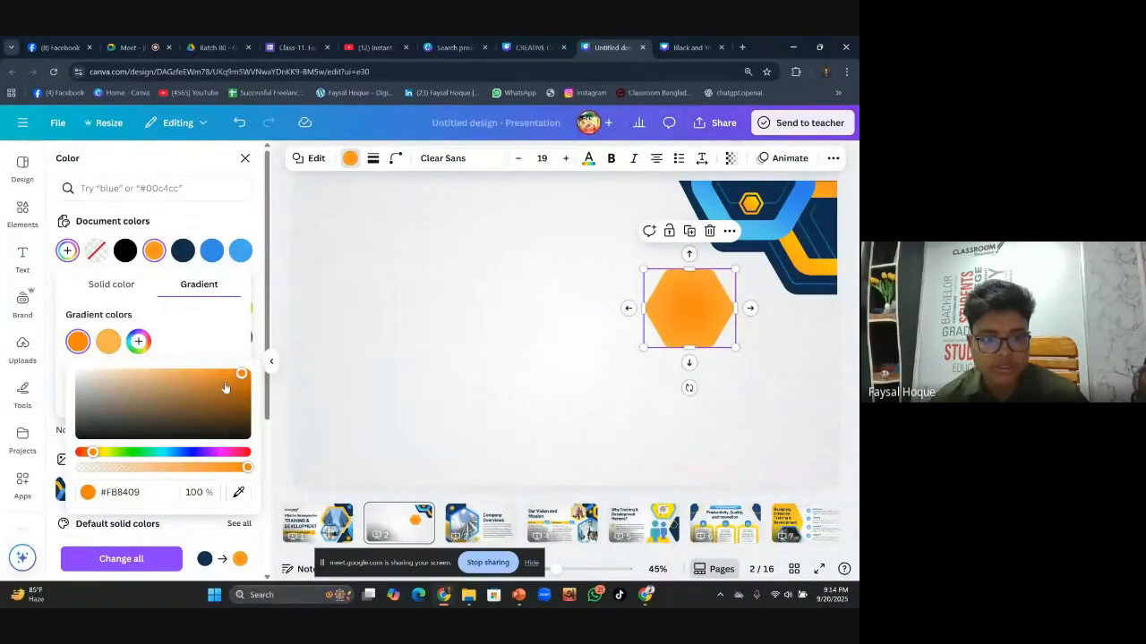
{"action": "left_click", "coordinate": [105, 455]}
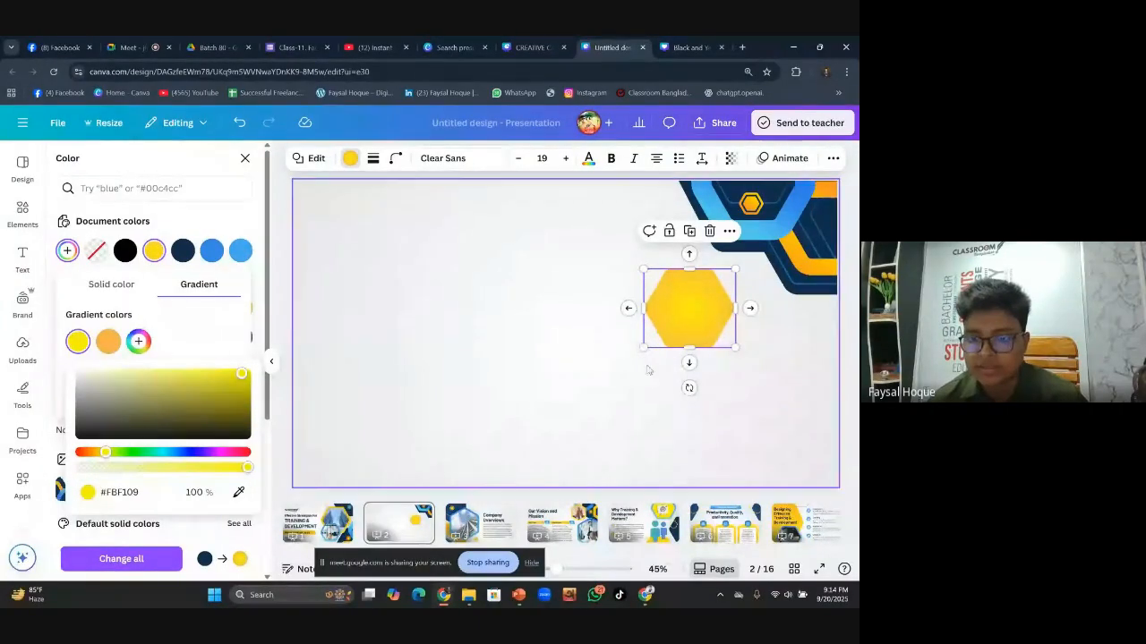
{"action": "left_click_drag", "start_coordinate": [641, 348], "coordinate": [581, 377]}
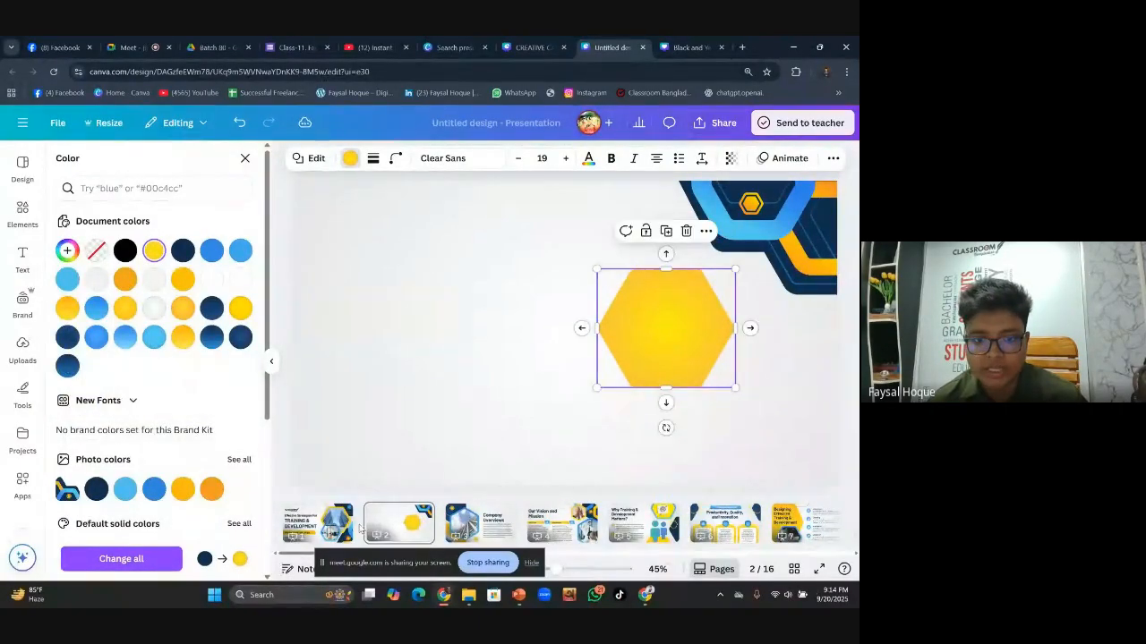
After checking page 1, round the page-2 hexagon's corners to about 34
{"action": "left_click", "coordinate": [340, 527]}
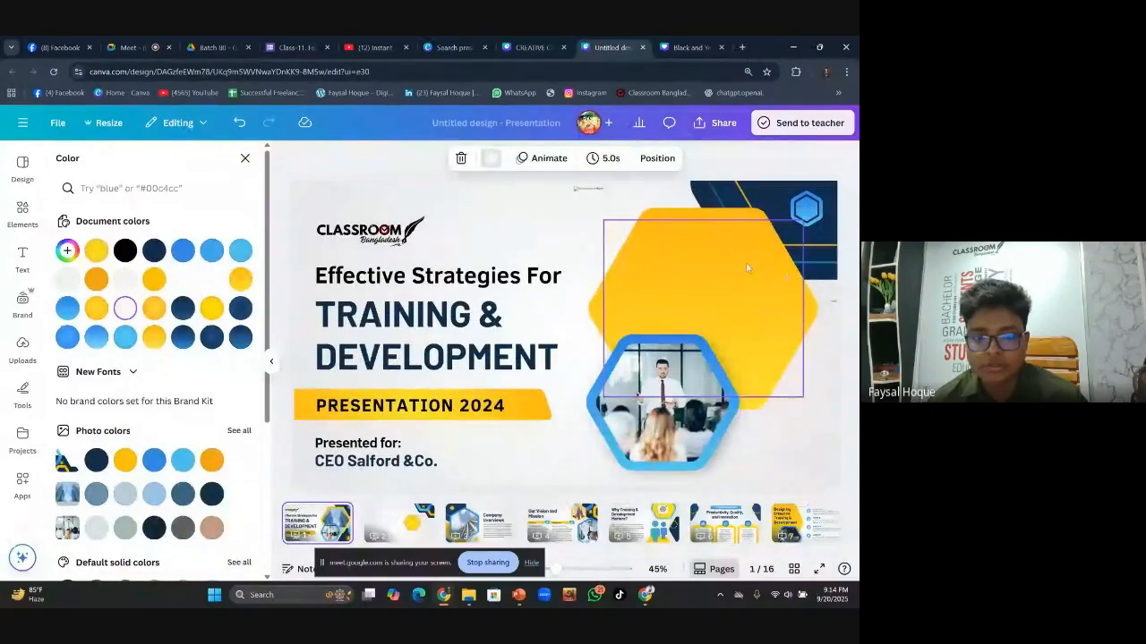
{"action": "left_click", "coordinate": [399, 524]}
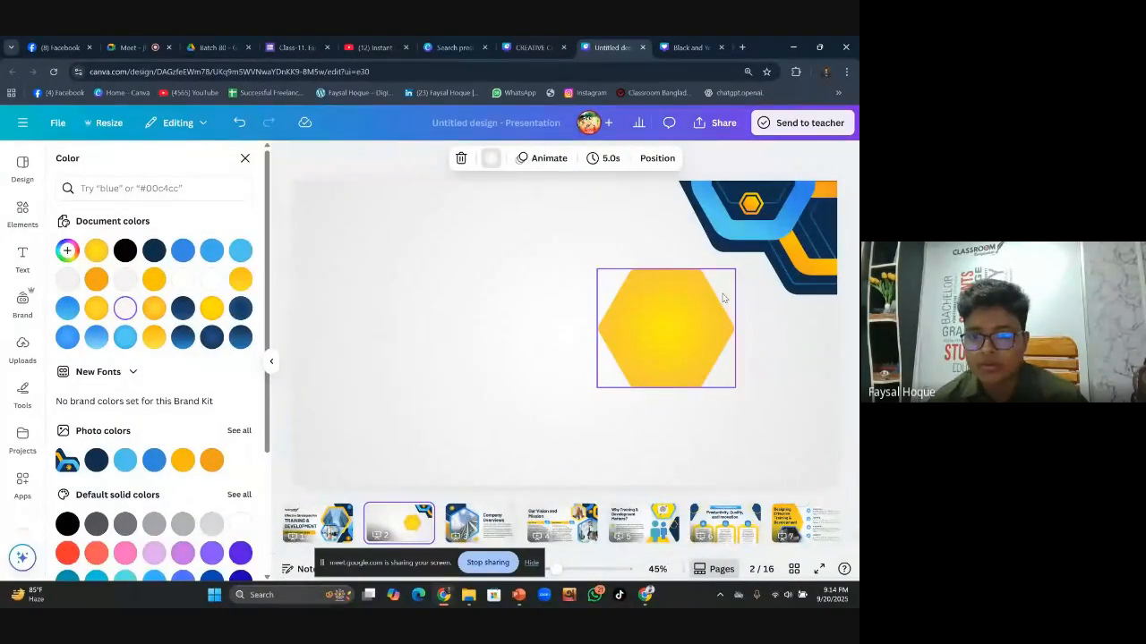
{"action": "left_click", "coordinate": [702, 304]}
{"action": "left_click", "coordinate": [397, 158]}
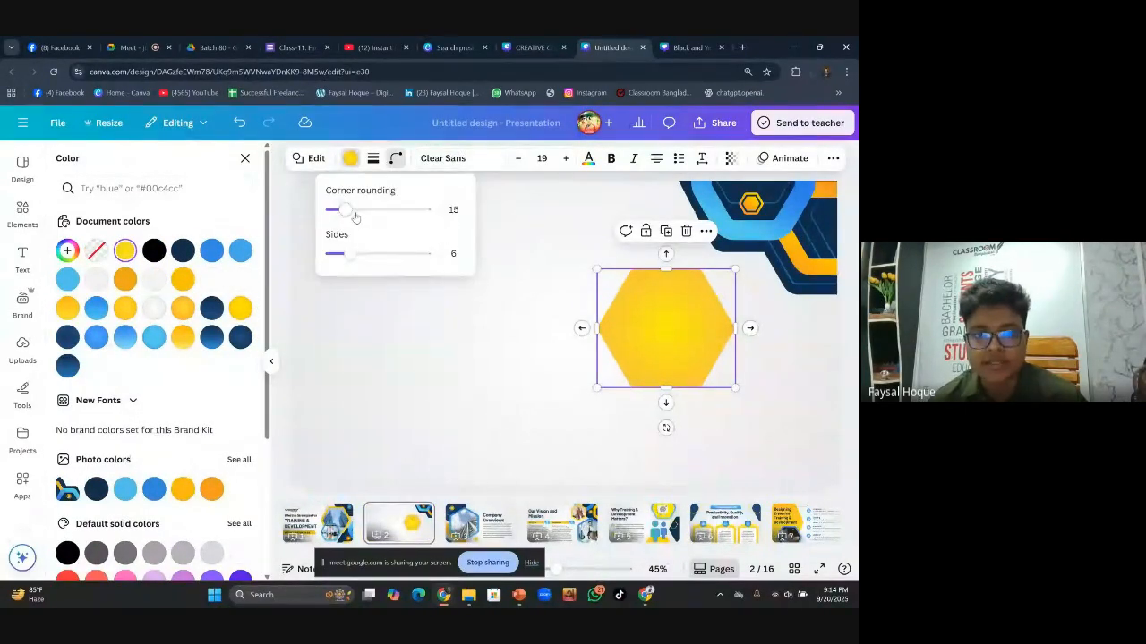
{"action": "left_click_drag", "start_coordinate": [355, 218], "coordinate": [363, 213]}
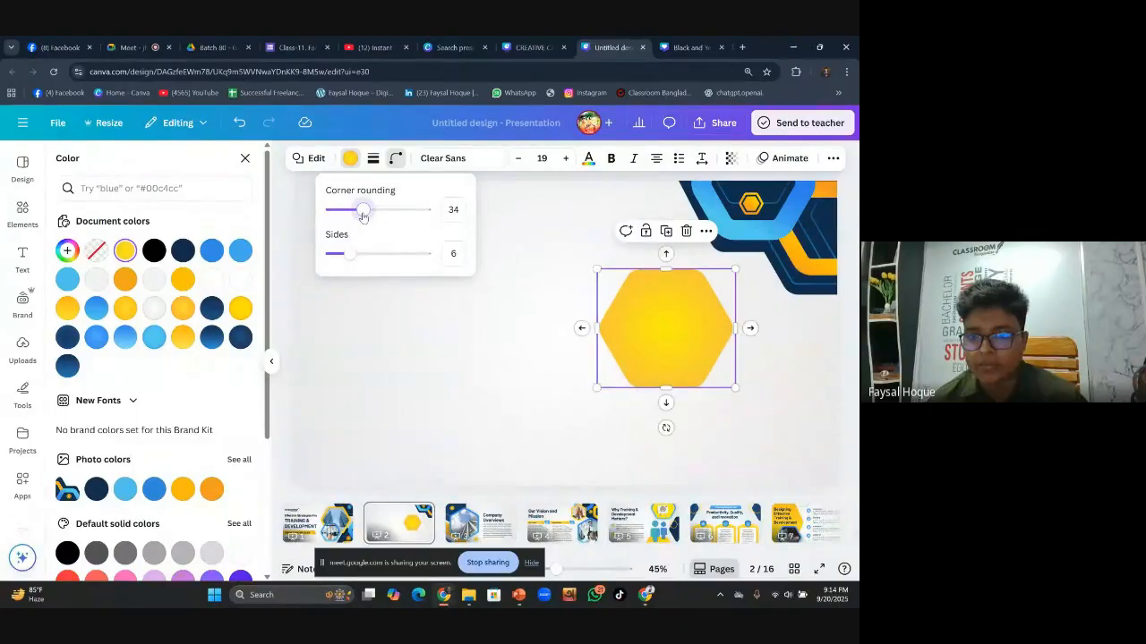
Enlarge the hexagon and move it up to the right beside the blue corner graphic
{"action": "left_click_drag", "start_coordinate": [597, 388], "coordinate": [555, 422]}
{"action": "left_click_drag", "start_coordinate": [652, 379], "coordinate": [707, 317]}
{"action": "left_click", "coordinate": [602, 364]}
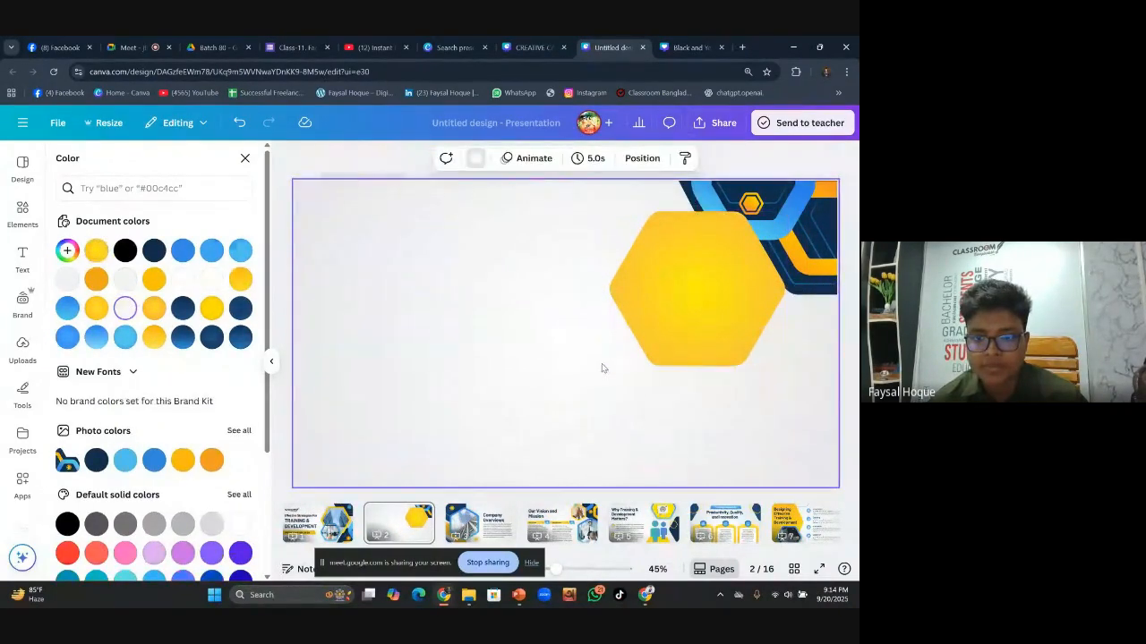
{"action": "left_click", "coordinate": [659, 333]}
{"action": "left_click_drag", "start_coordinate": [609, 365], "coordinate": [577, 385]}
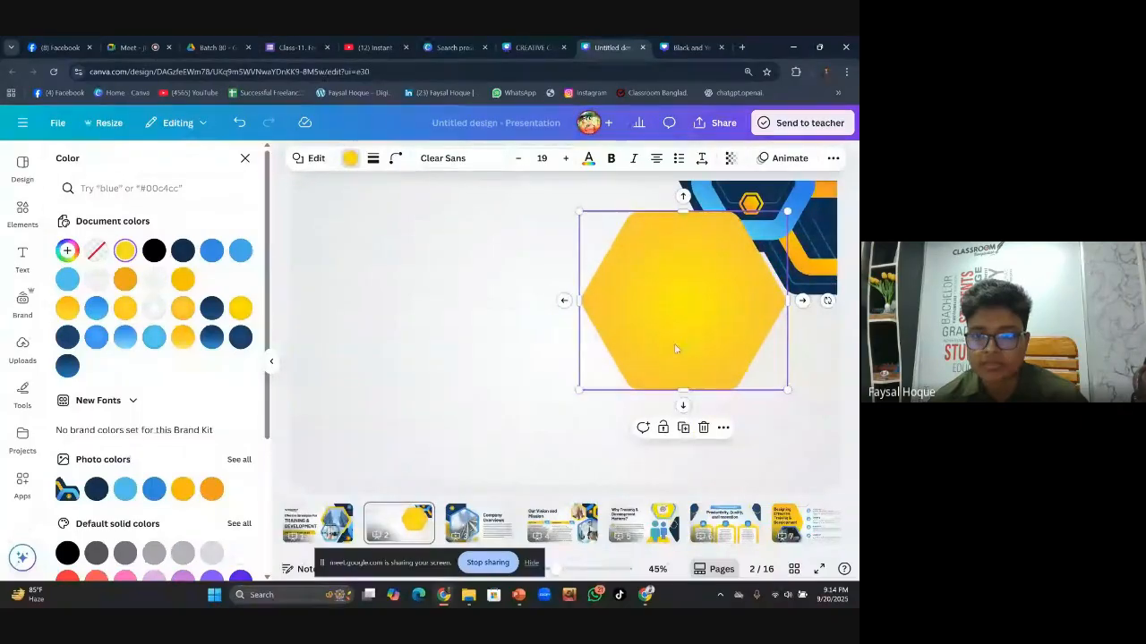
{"action": "left_click", "coordinate": [504, 327]}
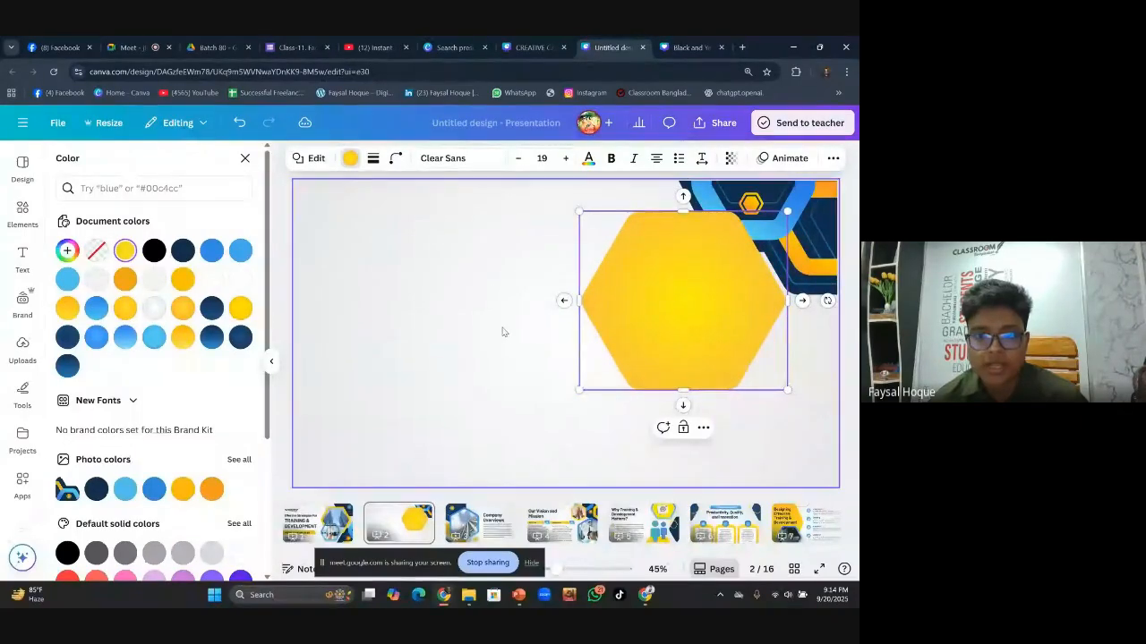
{"action": "left_click", "coordinate": [23, 209]}
Search Elements for 'frame', show all Frames, then refine the query to 'hexagonal frame'
{"action": "left_click", "coordinate": [146, 164]}
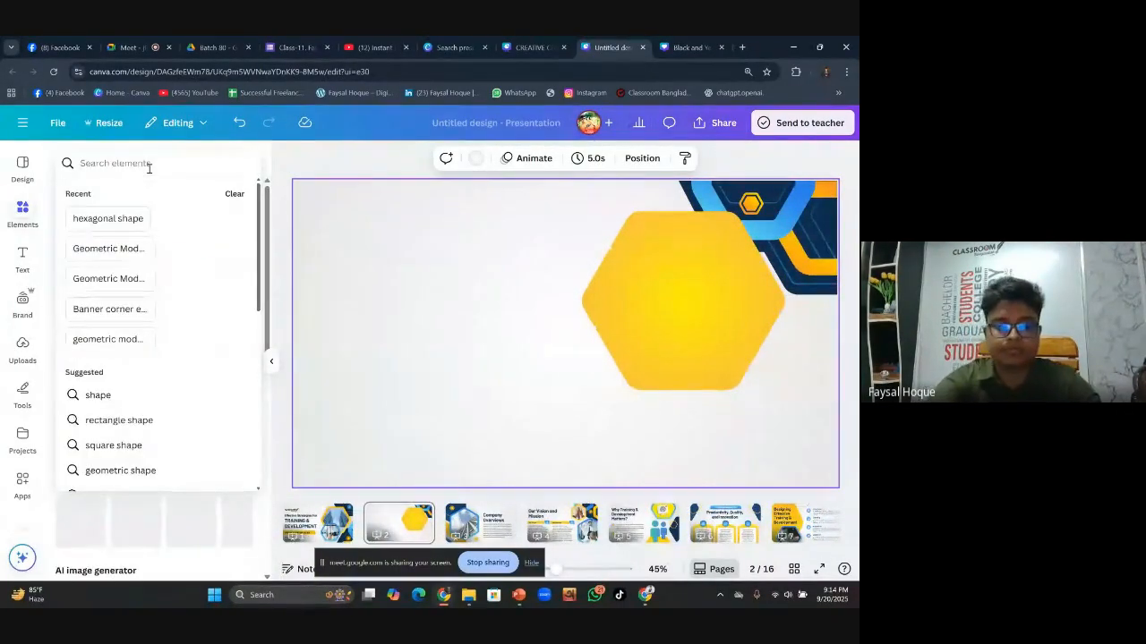
{"action": "type", "text": "frame"}
{"action": "key", "text": "Return"}
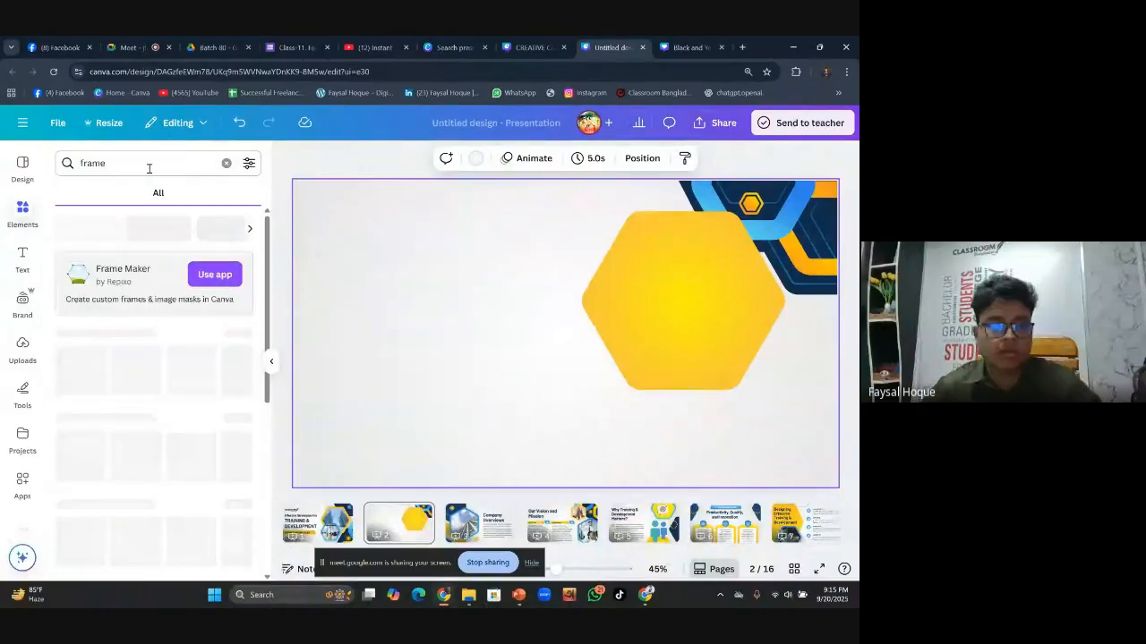
{"action": "left_click", "coordinate": [240, 334]}
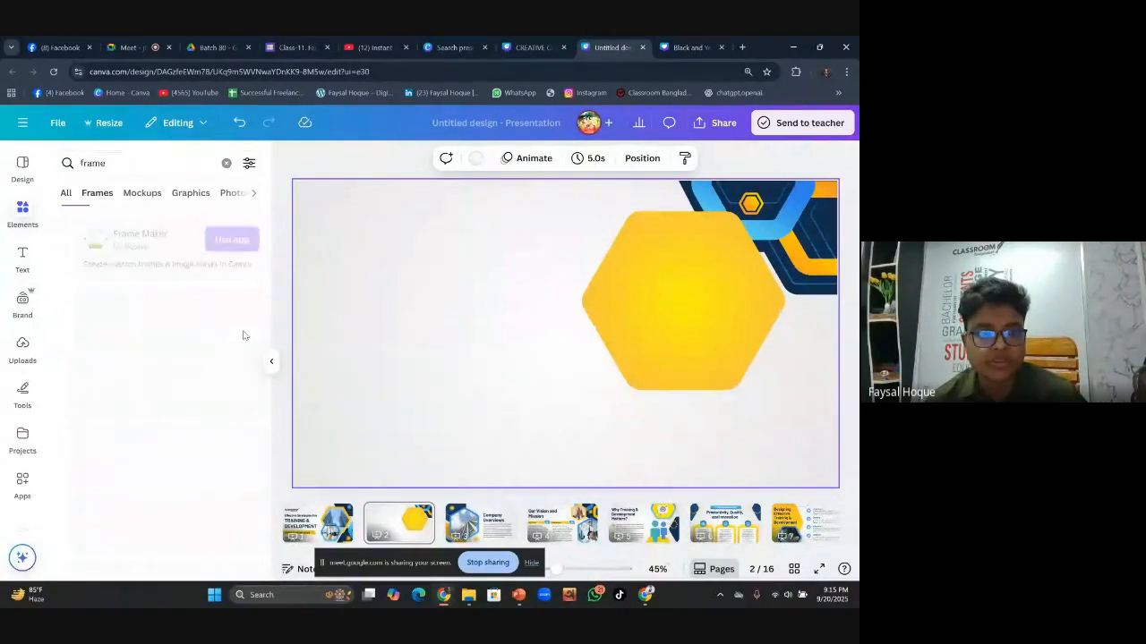
{"action": "scroll", "coordinate": [215, 452], "scroll_direction": "down", "scroll_amount": 3}
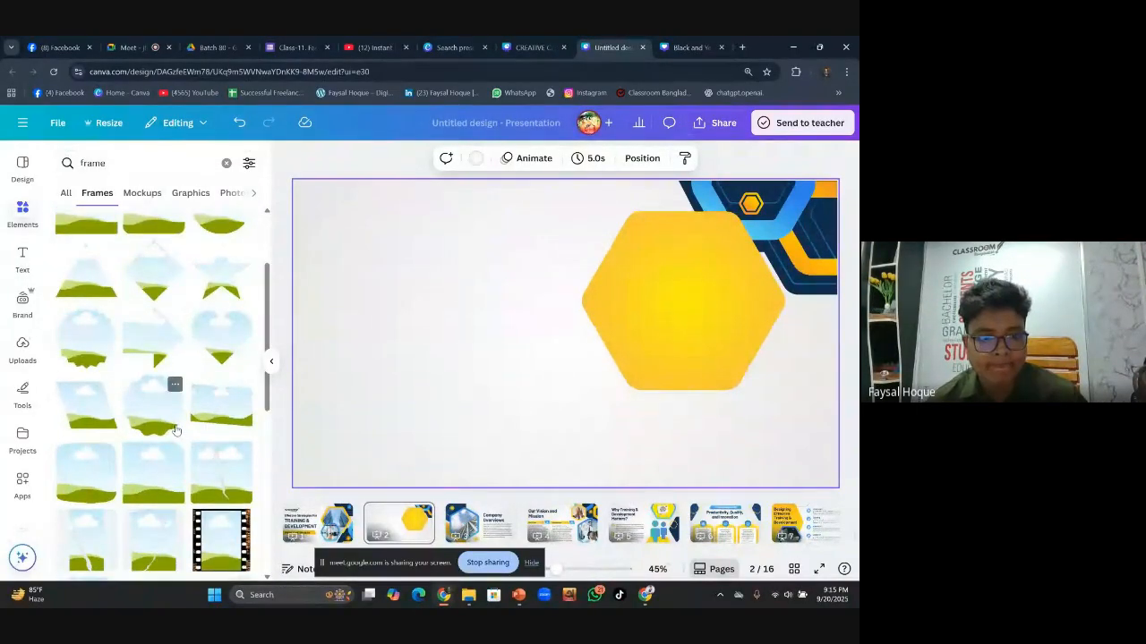
{"action": "scroll", "coordinate": [186, 403], "scroll_direction": "down", "scroll_amount": 3}
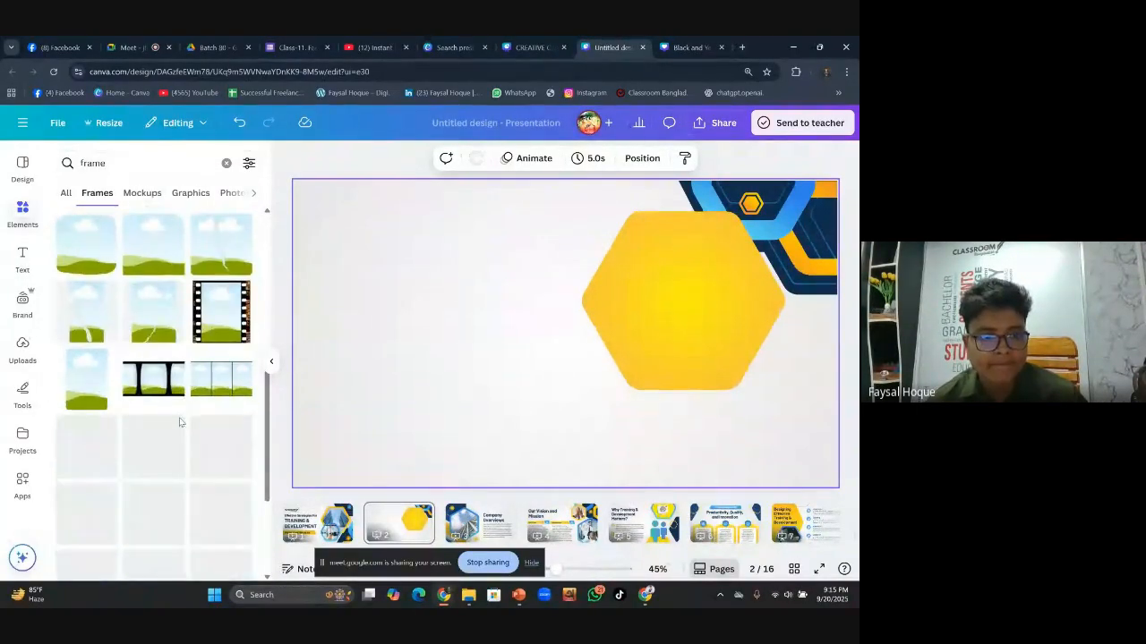
{"action": "left_click", "coordinate": [79, 164]}
{"action": "type", "text": "hexag"}
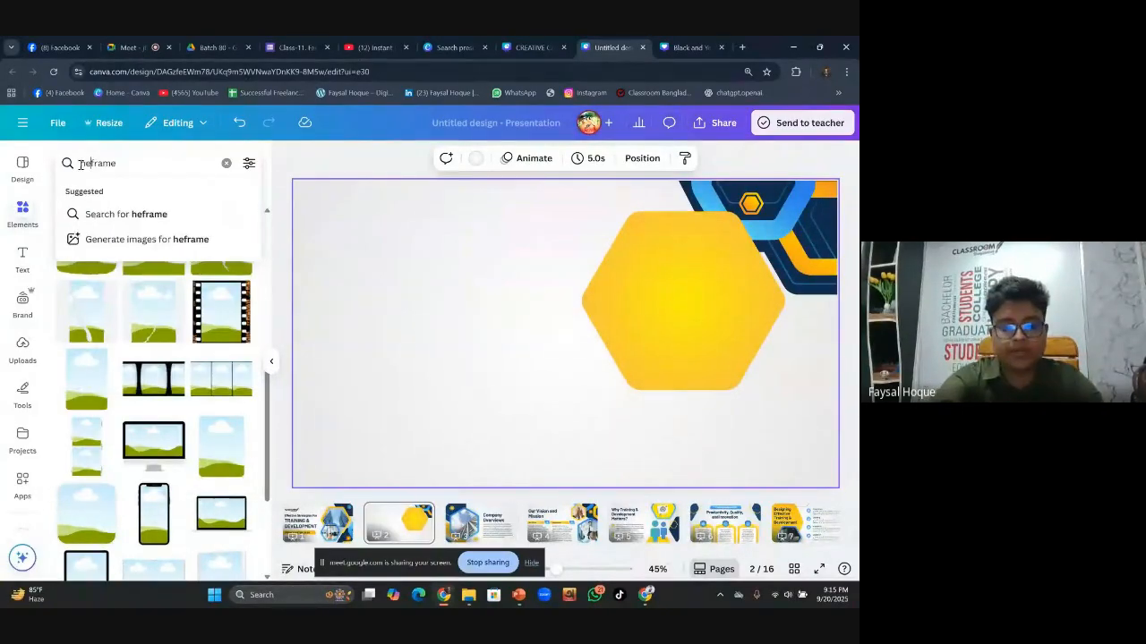
{"action": "type", "text": "onal"}
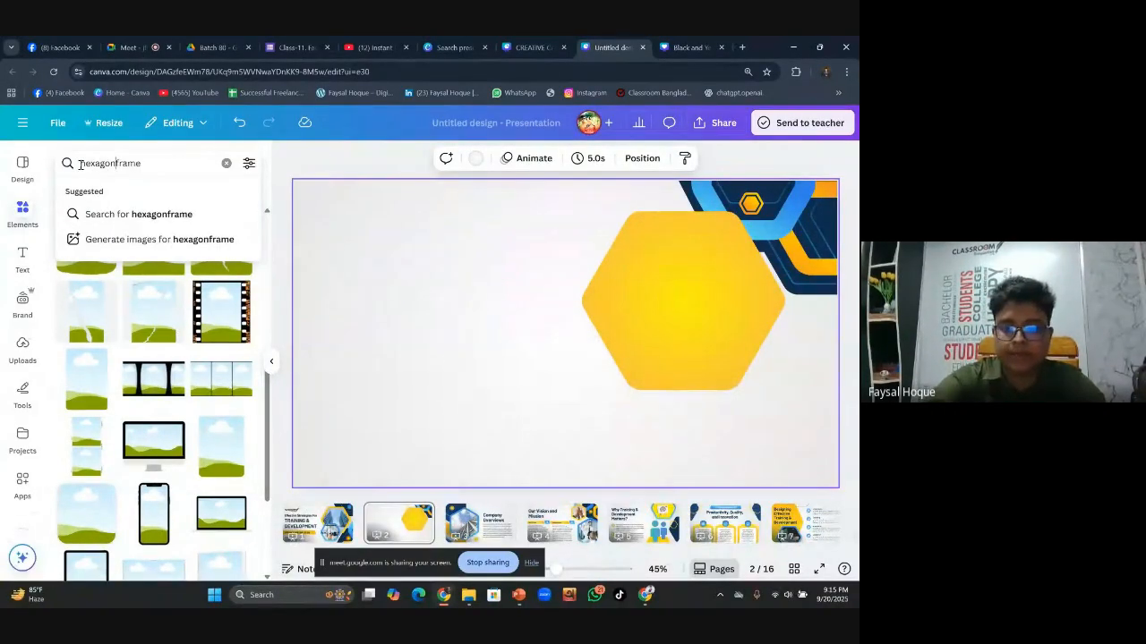
{"action": "key", "text": "Return"}
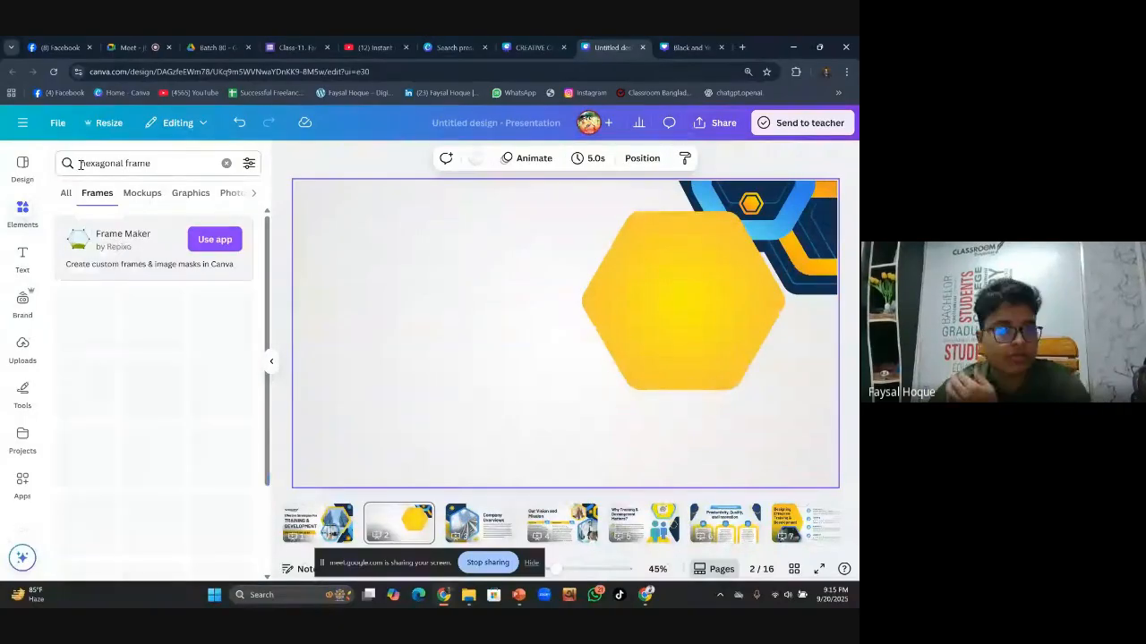
Add a hexagonal photo frame and check corner rounding on it and the yellow hexagon
{"action": "left_click", "coordinate": [106, 331]}
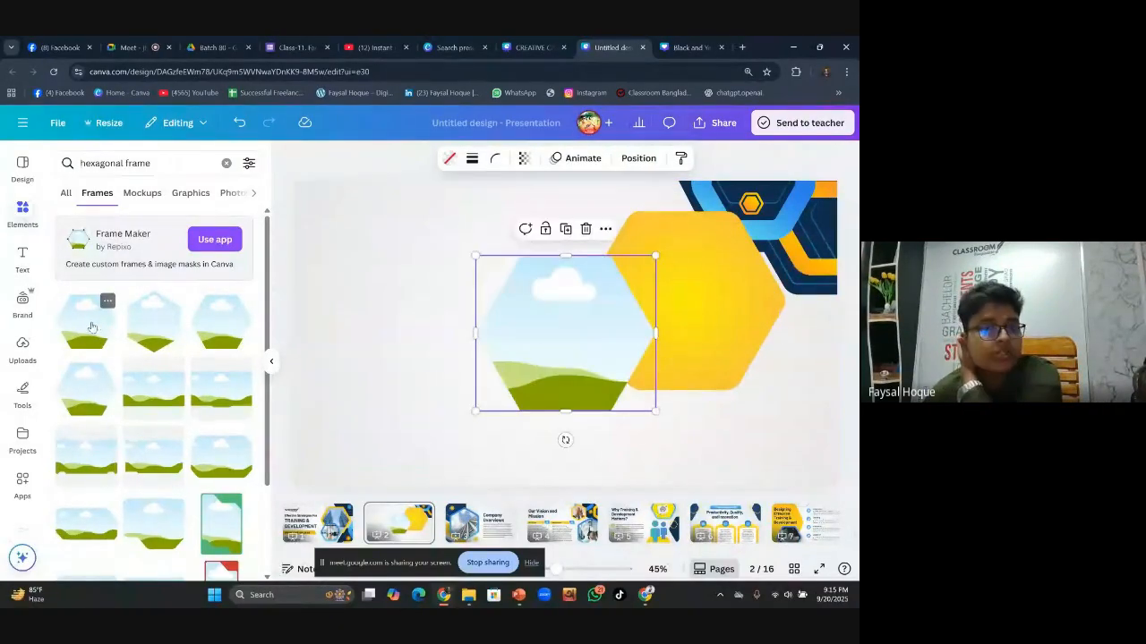
{"action": "left_click_drag", "start_coordinate": [596, 319], "coordinate": [649, 298]}
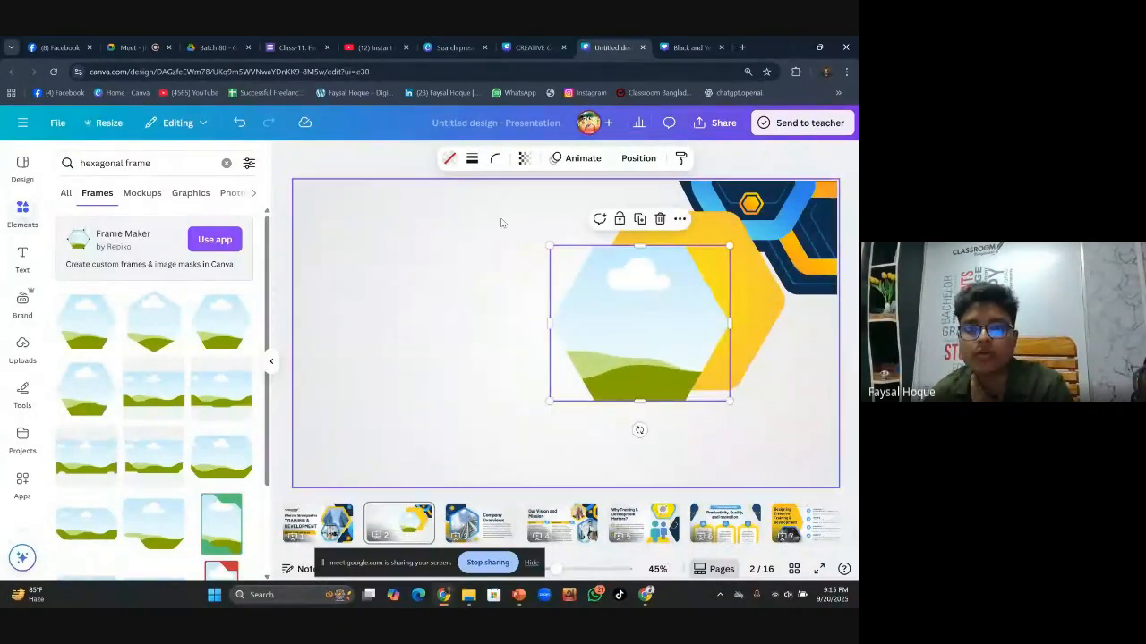
{"action": "left_click", "coordinate": [704, 230]}
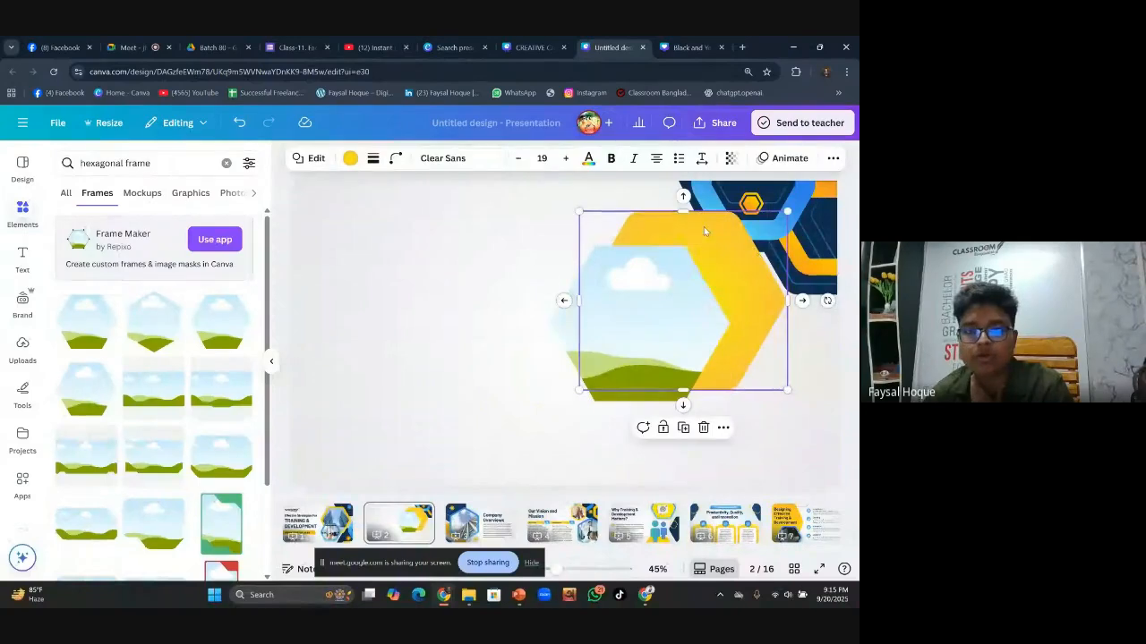
{"action": "left_click", "coordinate": [397, 159]}
{"action": "left_click", "coordinate": [672, 325]}
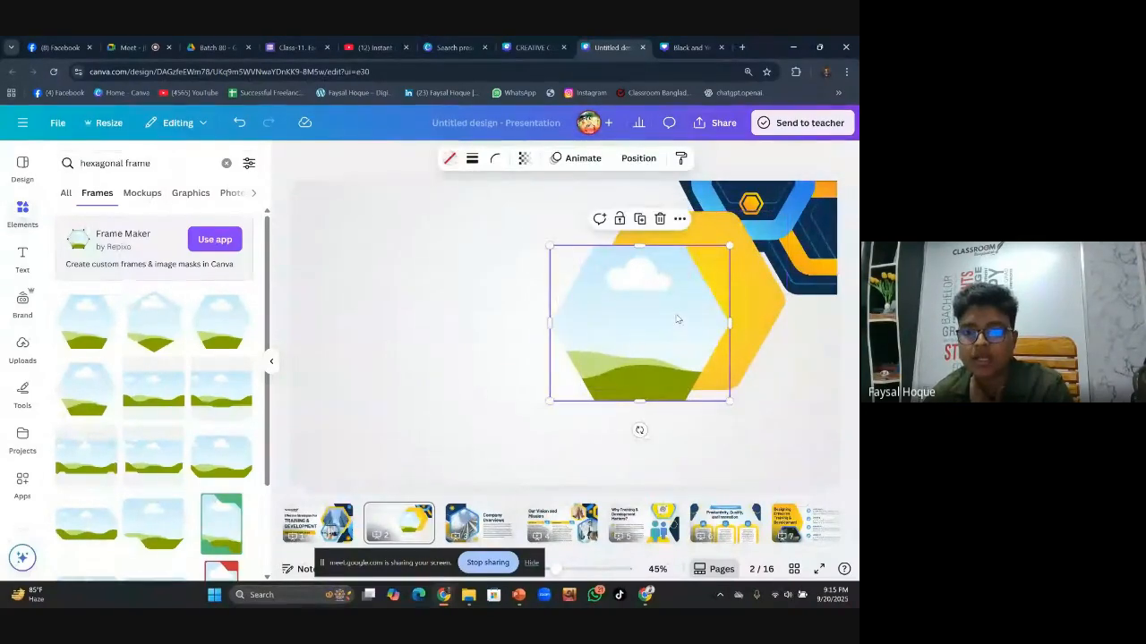
{"action": "left_click", "coordinate": [495, 158]}
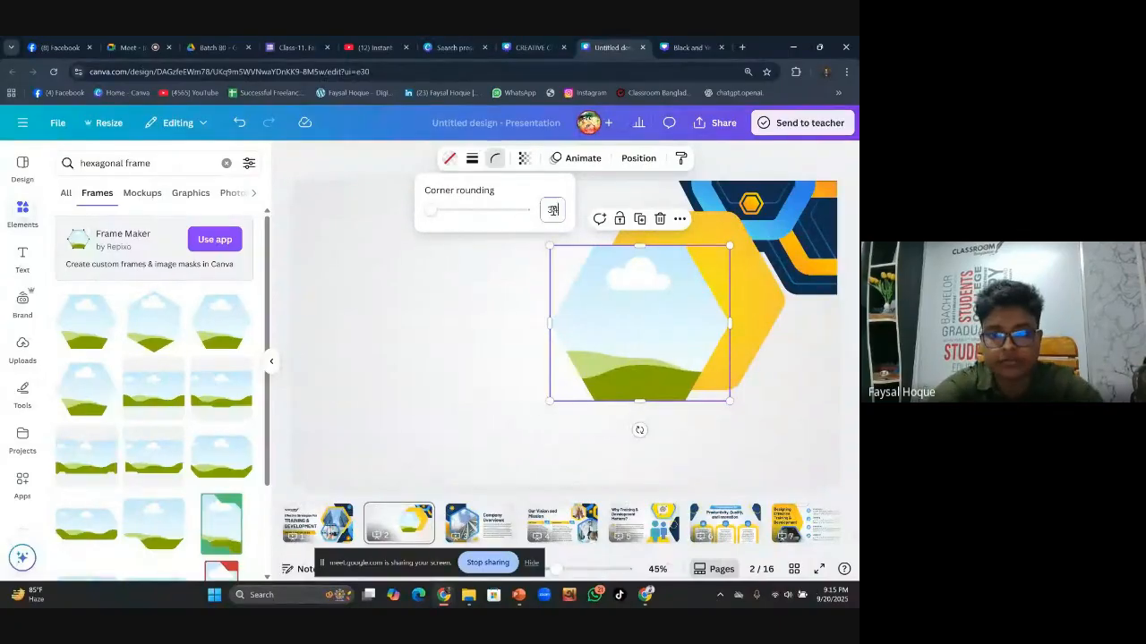
Centre the frame over the yellow hexagon and clear the hexagonal frame search
{"action": "scroll", "coordinate": [552, 210], "scroll_direction": "up", "scroll_amount": 5}
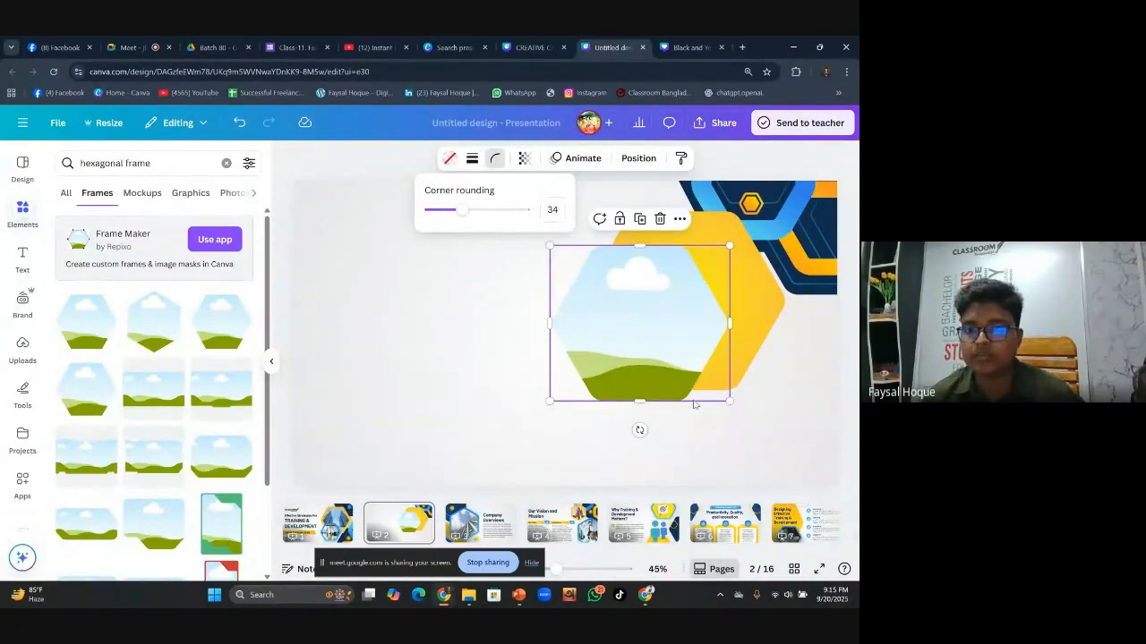
{"action": "left_click", "coordinate": [510, 410]}
{"action": "left_click_drag", "start_coordinate": [621, 361], "coordinate": [668, 338]}
{"action": "left_click", "coordinate": [493, 369]}
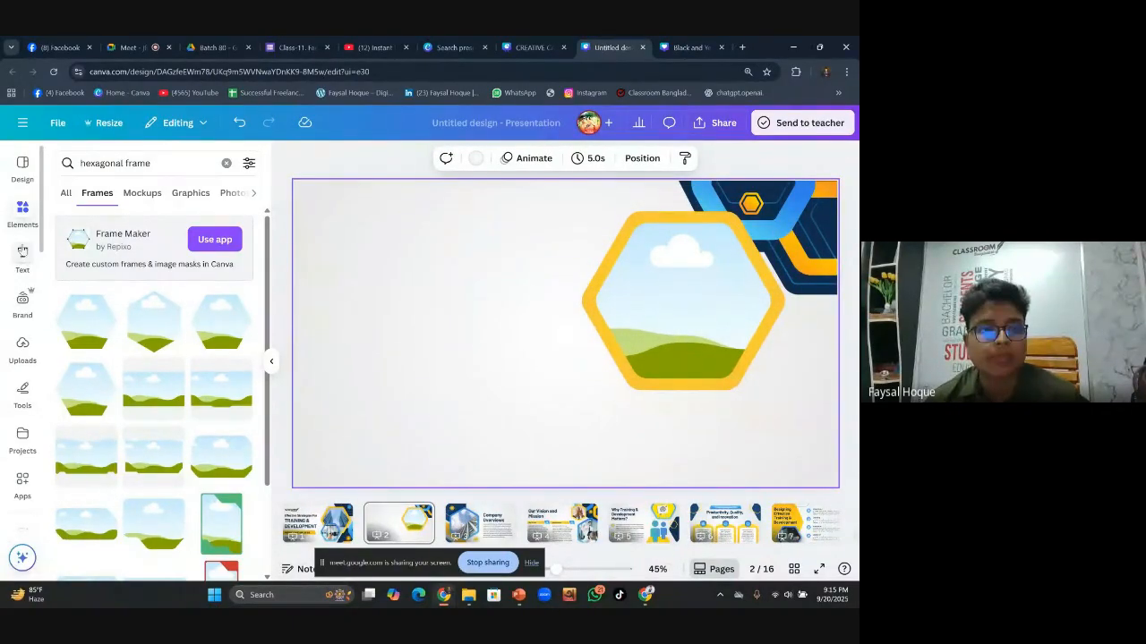
{"action": "left_click", "coordinate": [226, 162]}
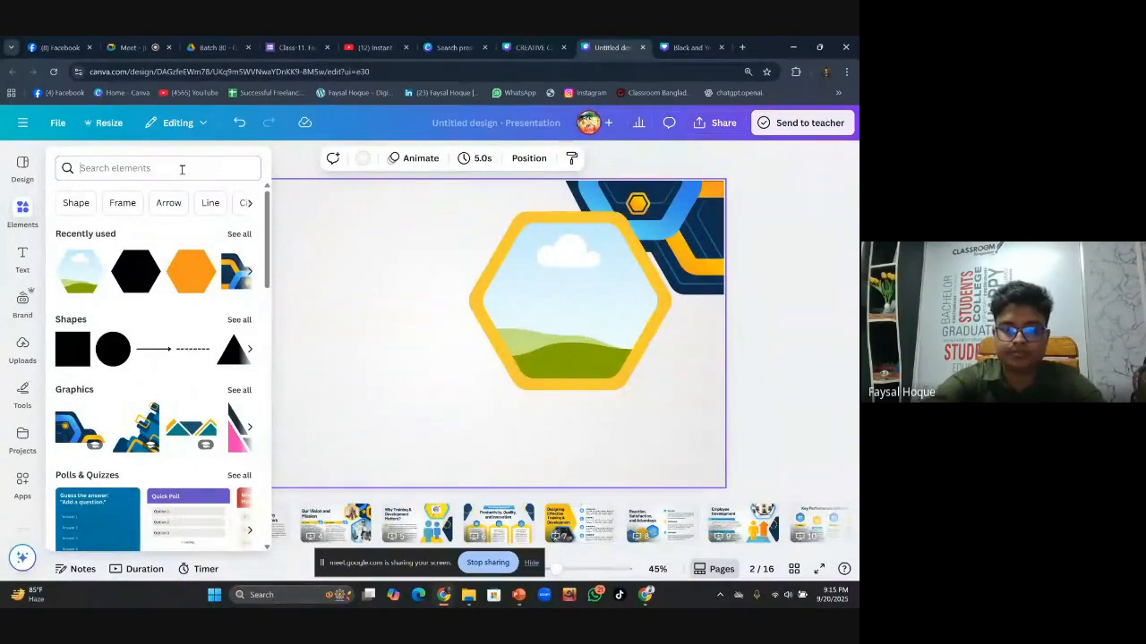
Search Elements photos for 'glass building' and place the skyscraper photo into the hexagon frame
{"action": "left_click", "coordinate": [182, 169]}
{"action": "type", "text": "h"}
{"action": "key", "text": "BackSpace"}
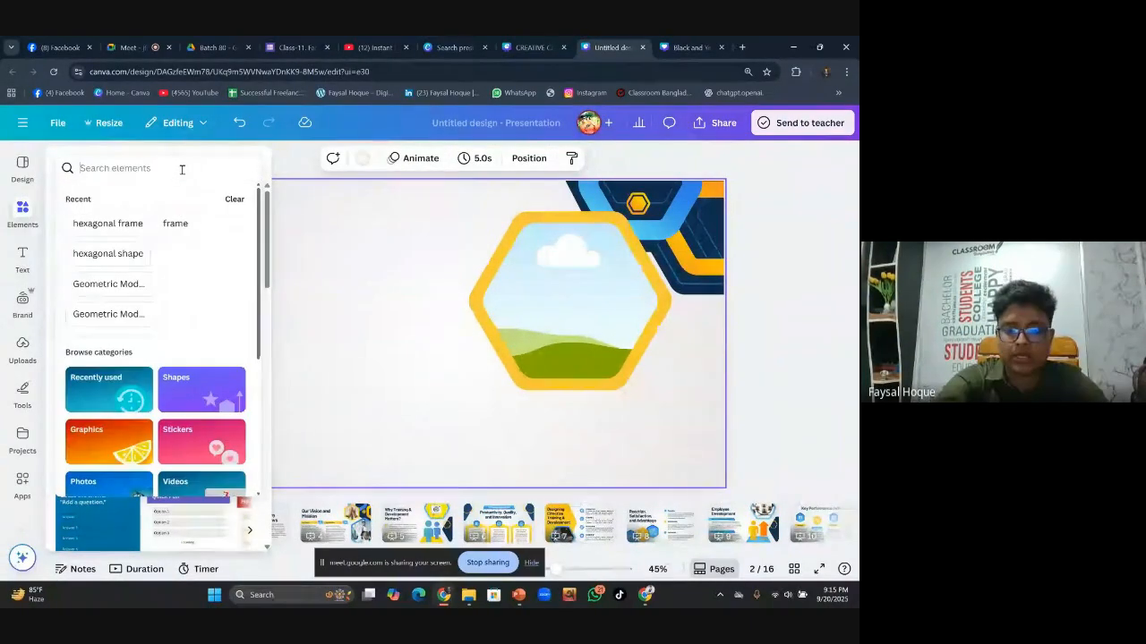
{"action": "type", "text": "glass"}
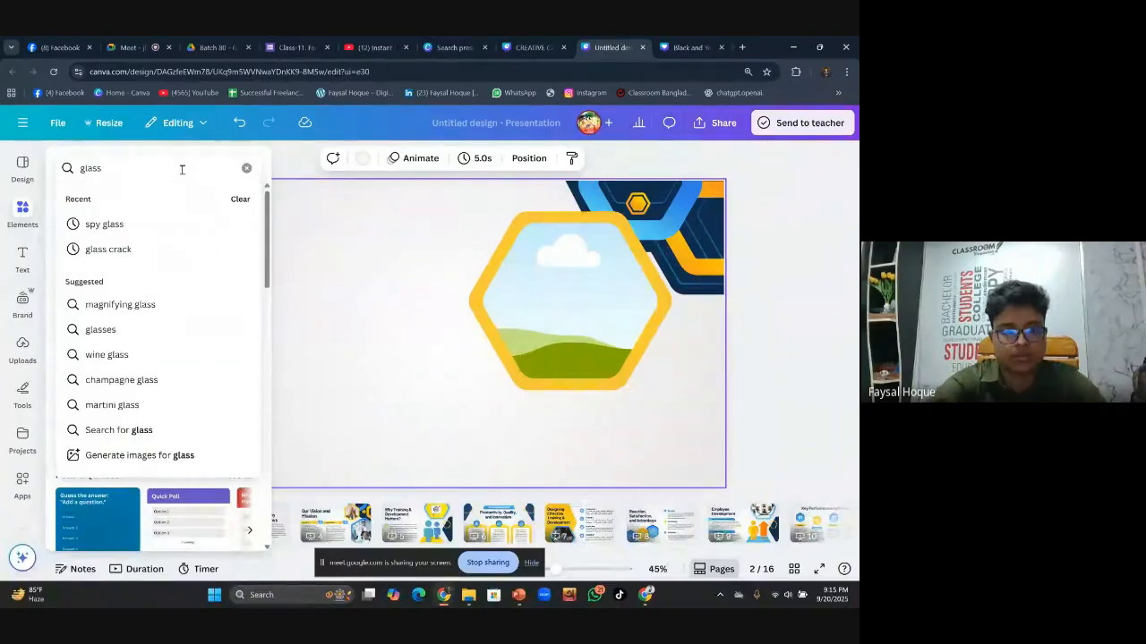
{"action": "type", "text": " building"}
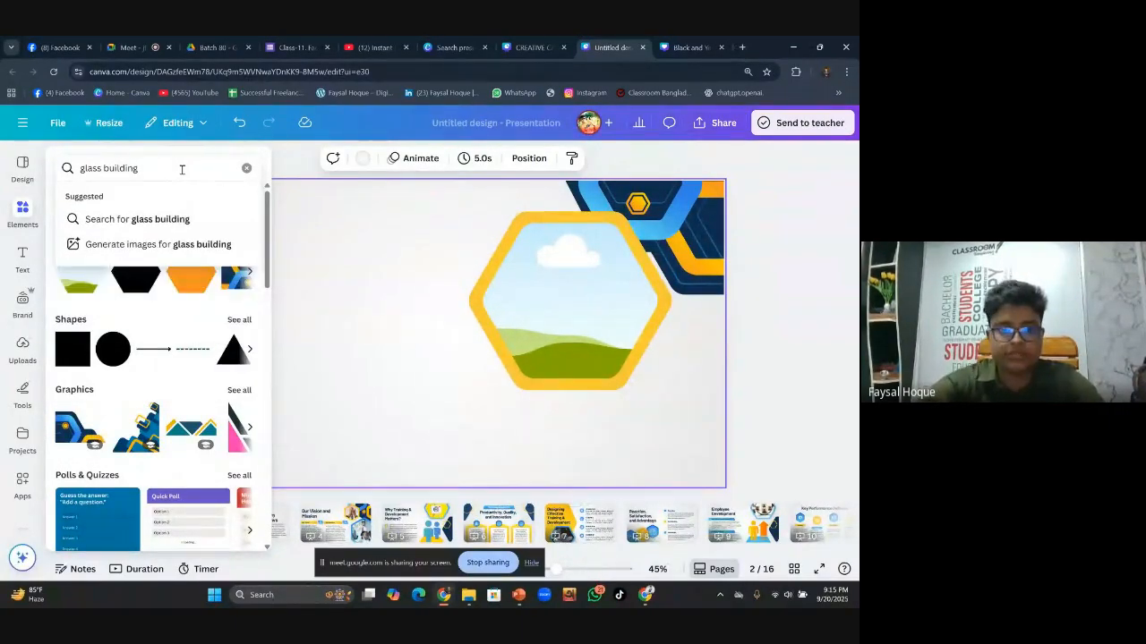
{"action": "key", "text": "Return"}
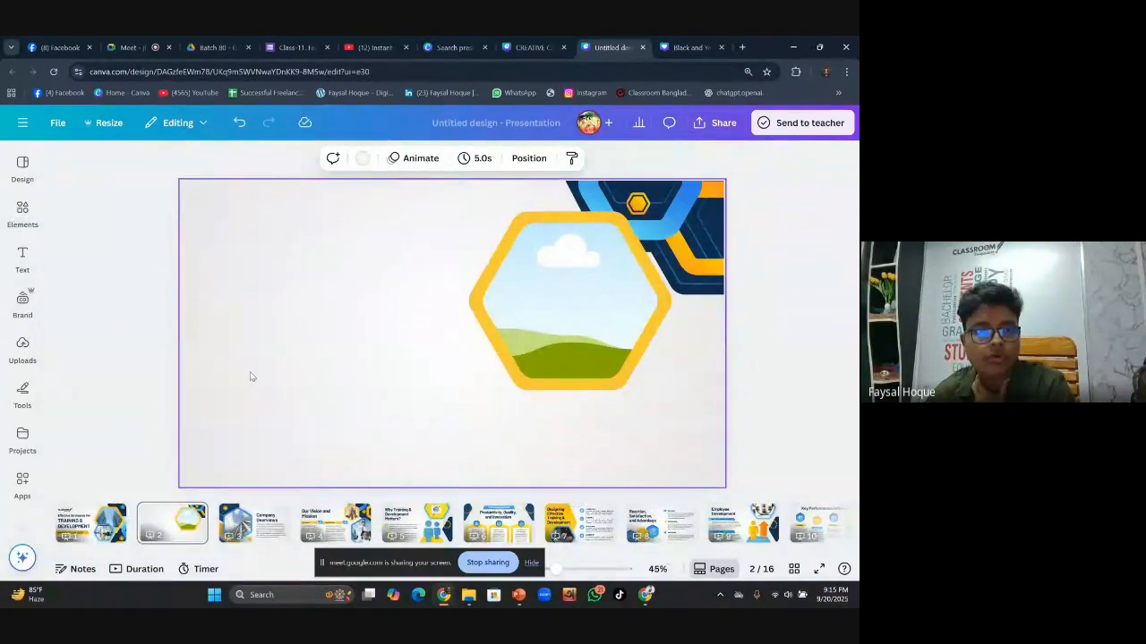
{"action": "left_click", "coordinate": [23, 213]}
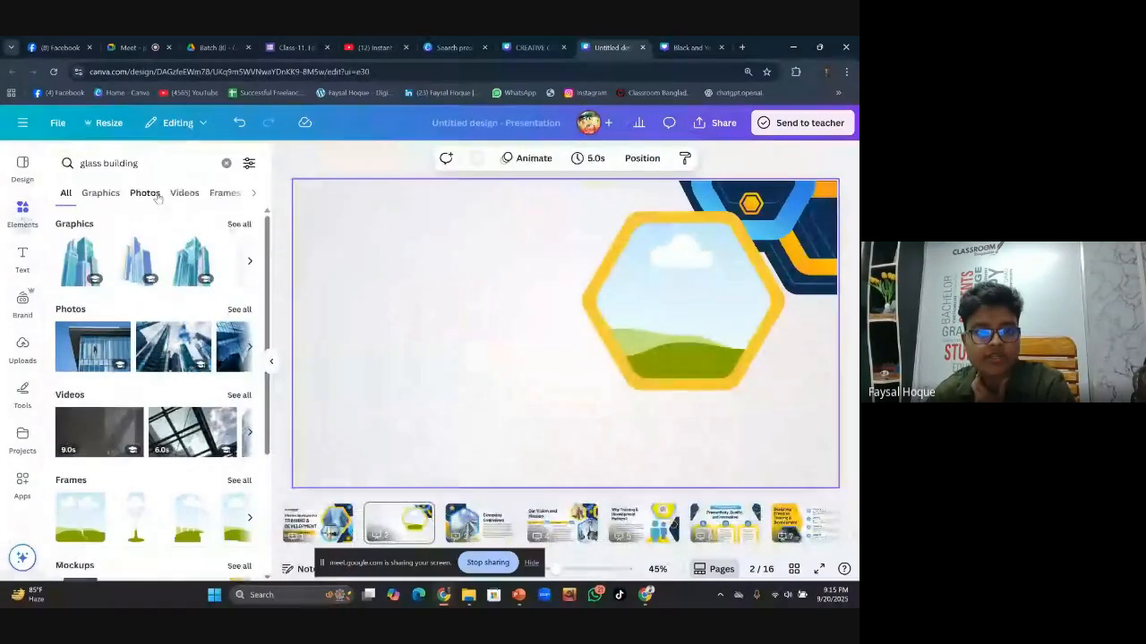
{"action": "left_click", "coordinate": [145, 192]}
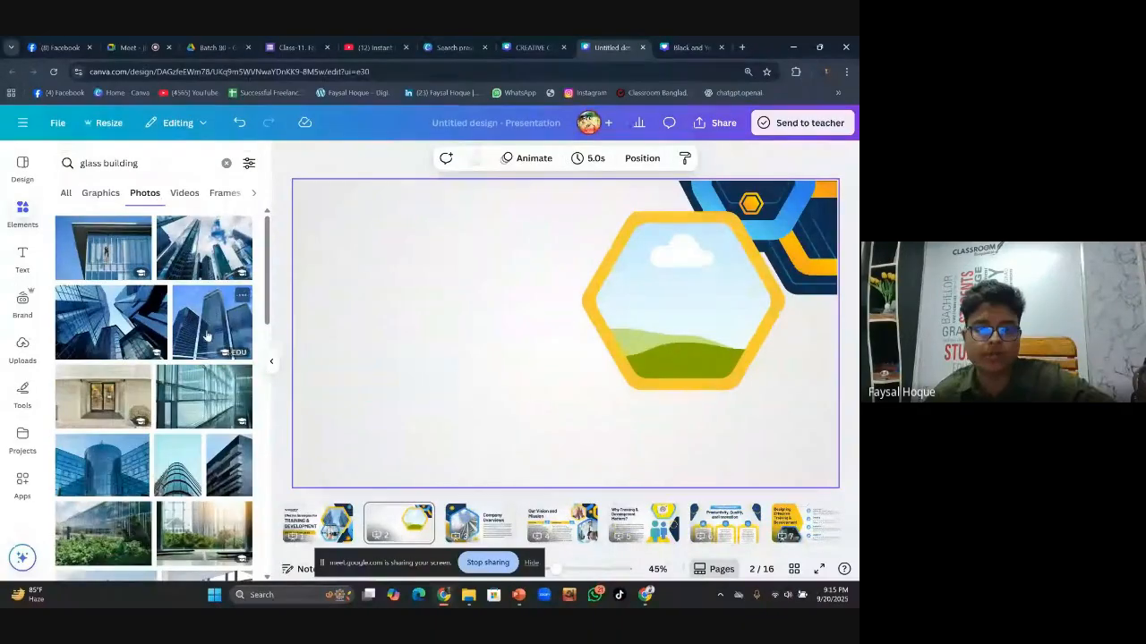
{"action": "left_click", "coordinate": [103, 329]}
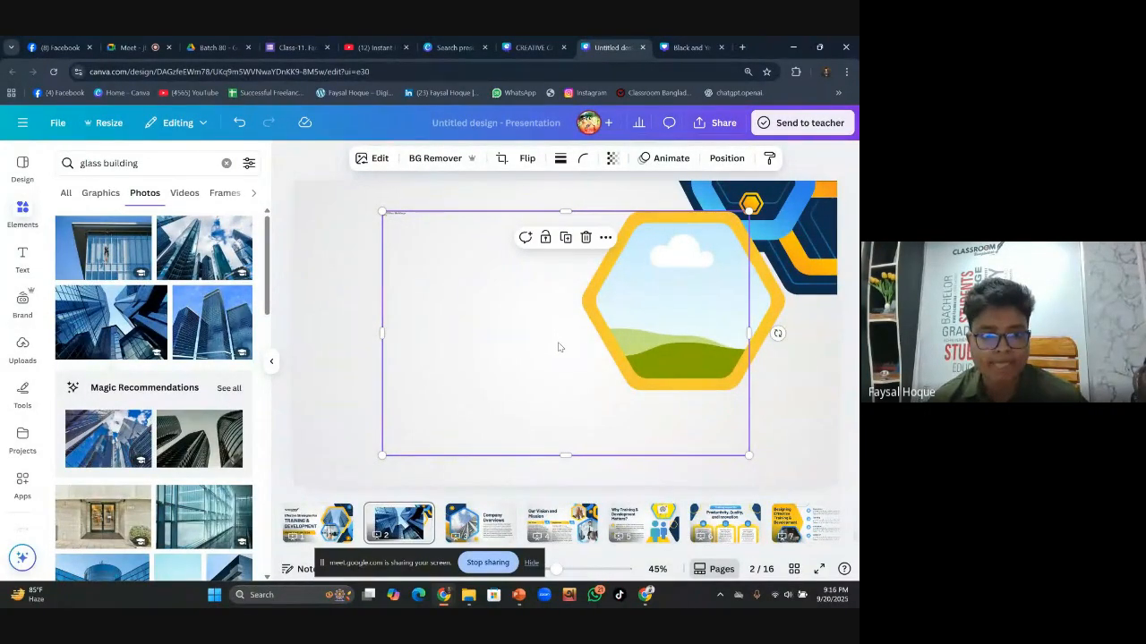
{"action": "left_click_drag", "start_coordinate": [558, 347], "coordinate": [537, 312]}
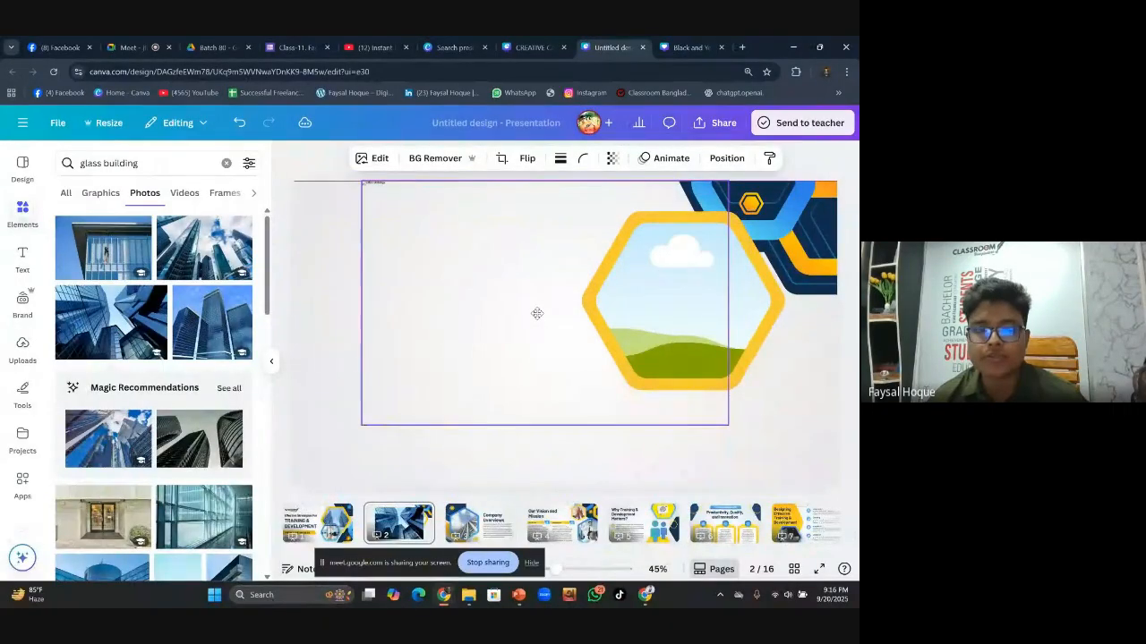
Close the unneeded browser tabs, including Batch 8B, Facebook and Search
{"action": "left_click", "coordinate": [406, 48]}
{"action": "left_click", "coordinate": [326, 47]}
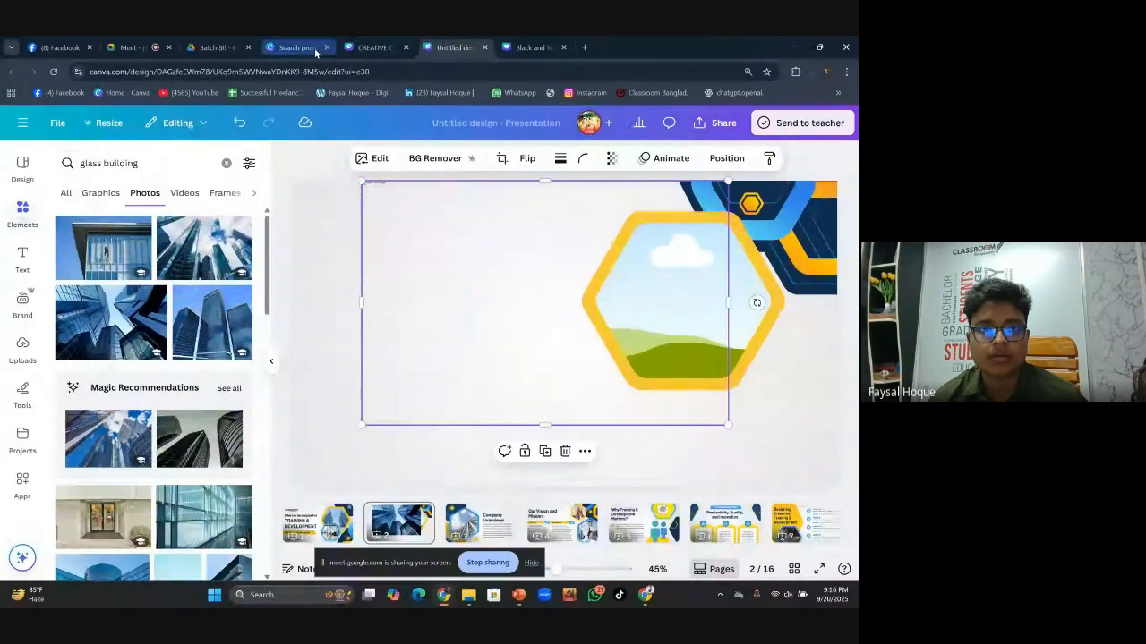
{"action": "left_click", "coordinate": [248, 48]}
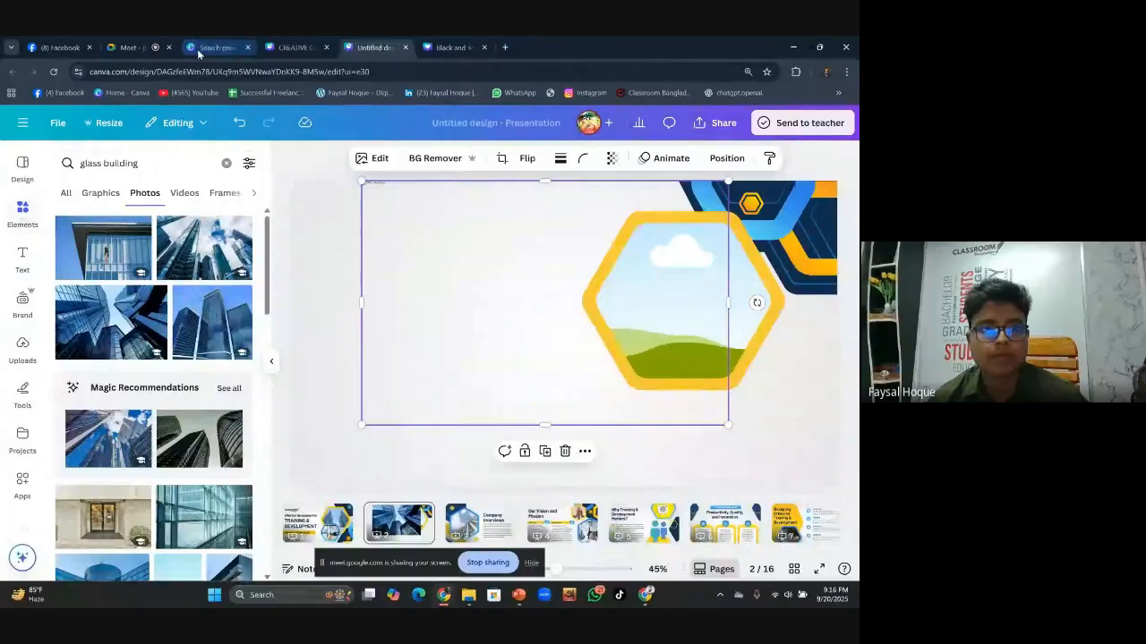
{"action": "left_click", "coordinate": [90, 49]}
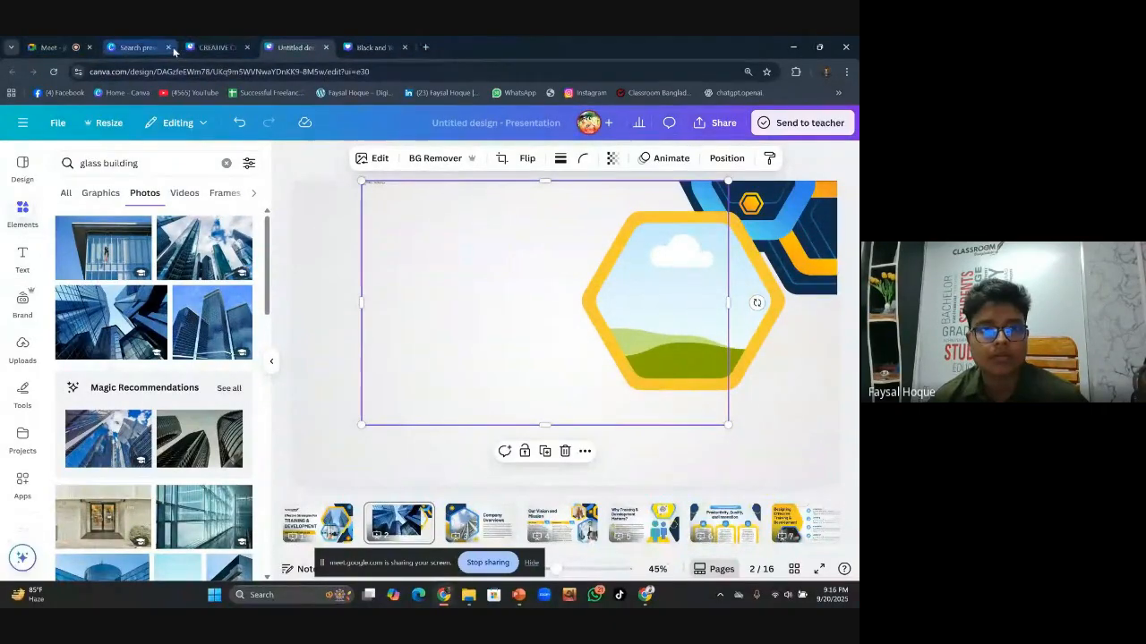
{"action": "left_click", "coordinate": [170, 49]}
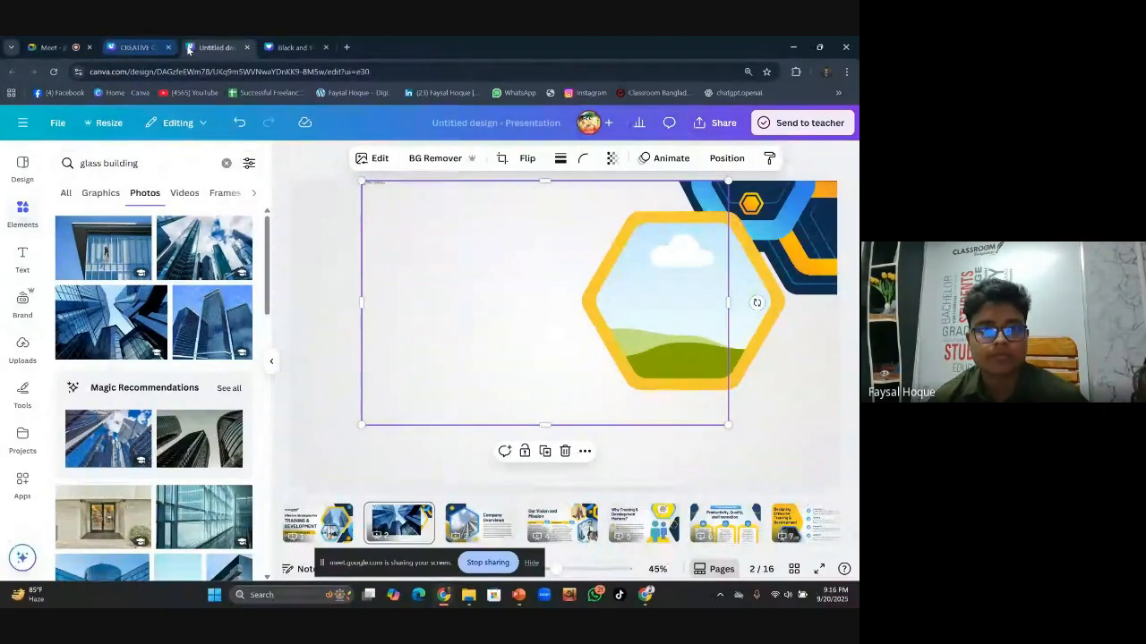
{"action": "left_click", "coordinate": [325, 49]}
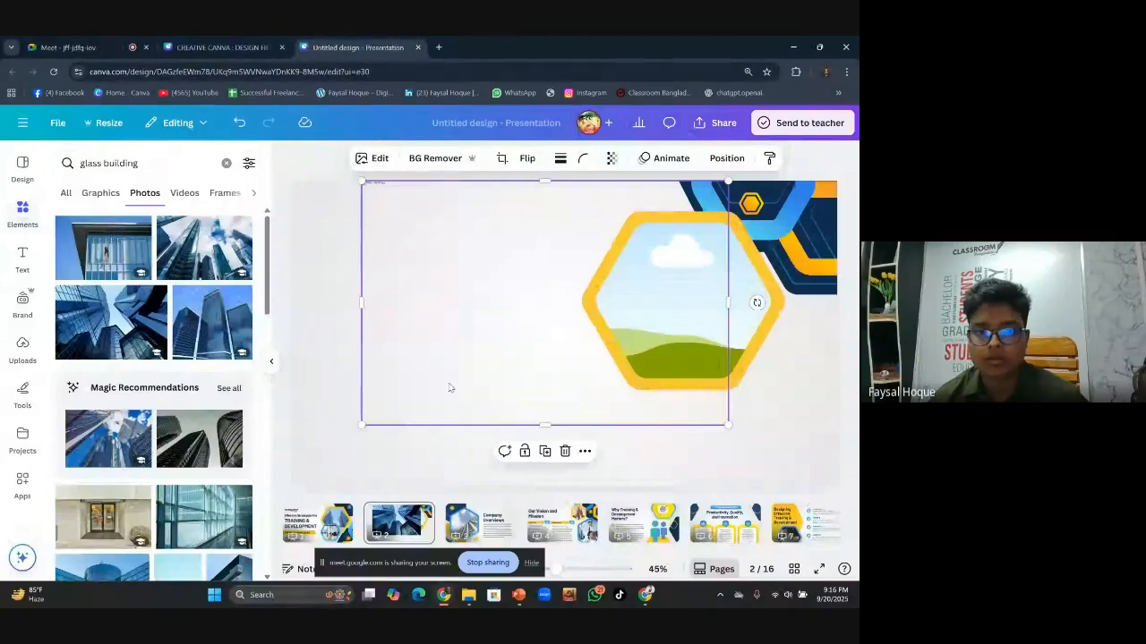
Restore the building photo inside the hexagon frame and move the large element back into place
{"action": "left_click", "coordinate": [324, 310]}
{"action": "left_click", "coordinate": [514, 321]}
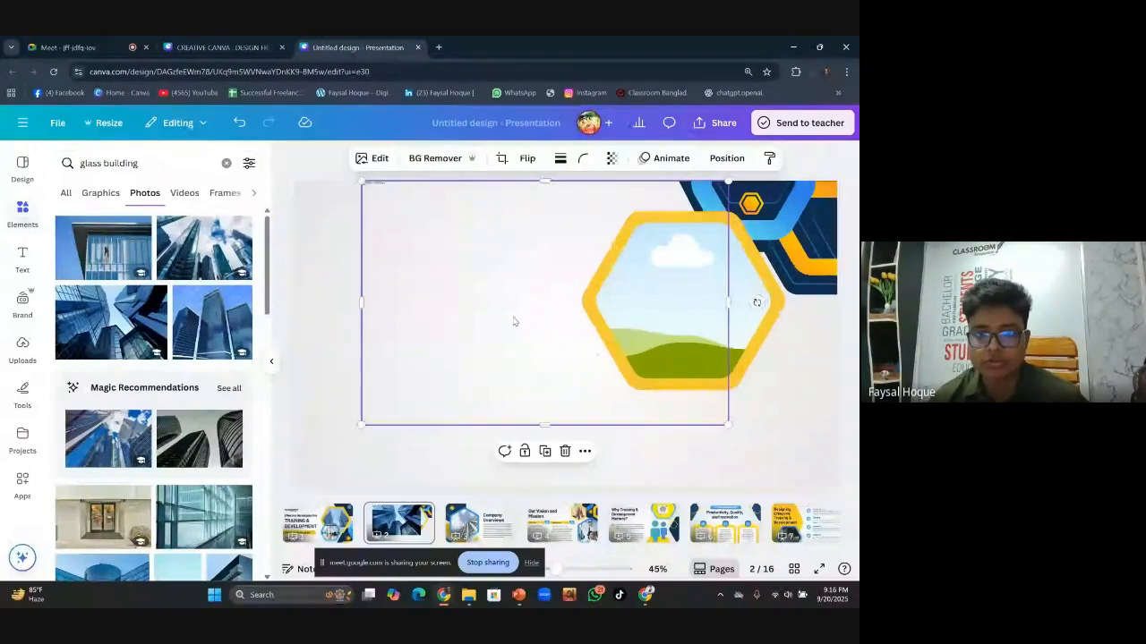
{"action": "key", "text": "Delete"}
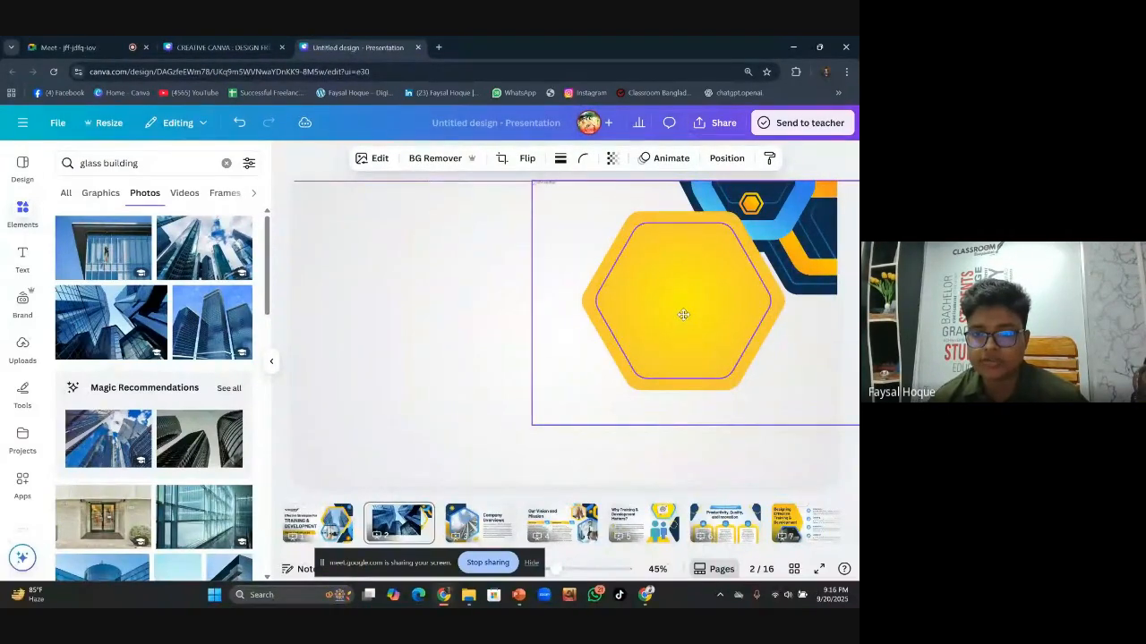
{"action": "key", "text": "ctrl+z"}
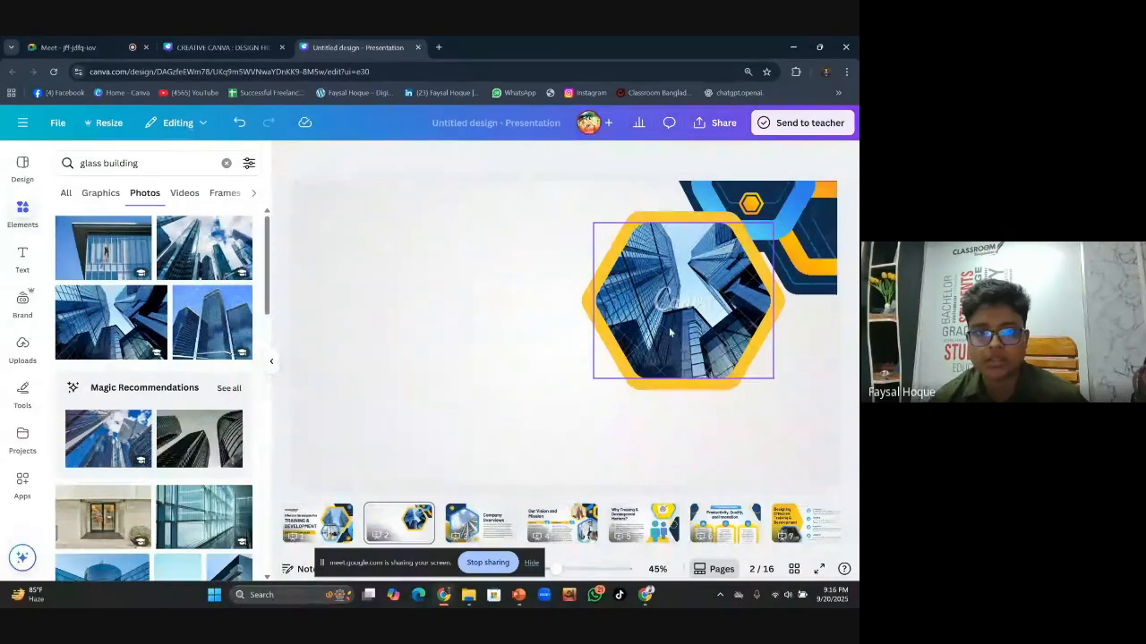
{"action": "left_click", "coordinate": [610, 326]}
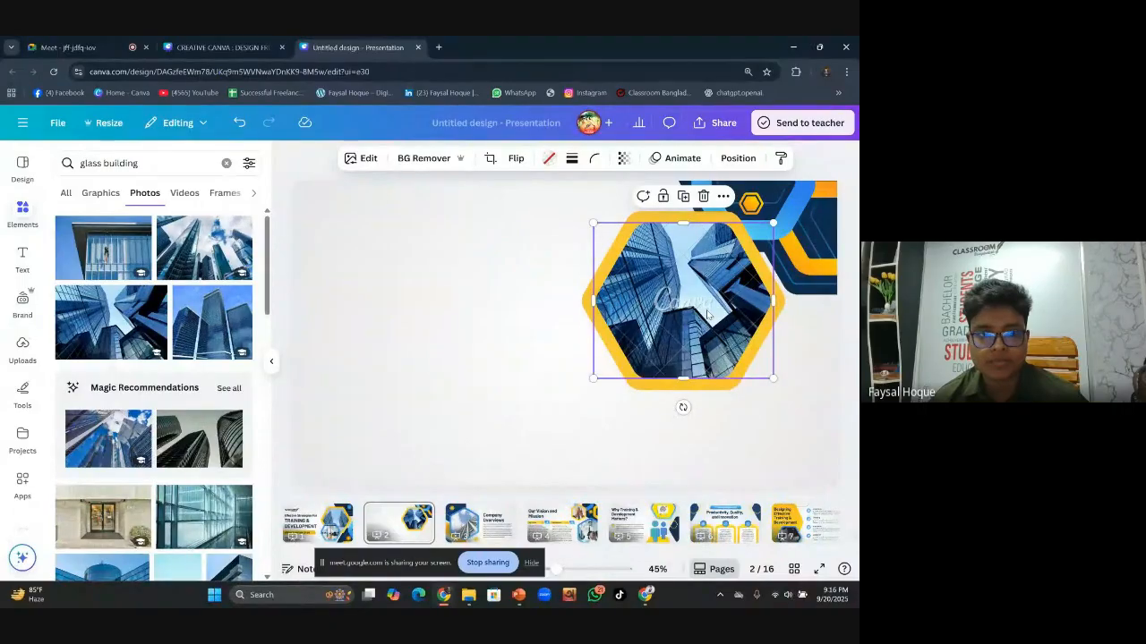
{"action": "left_click", "coordinate": [558, 337]}
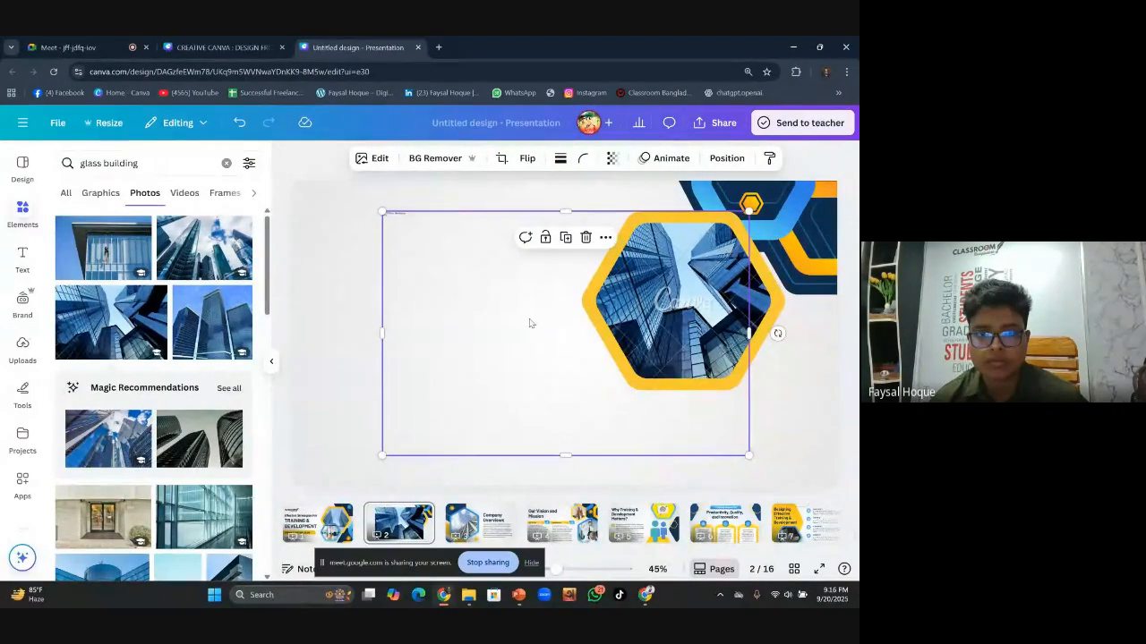
{"action": "left_click_drag", "start_coordinate": [528, 331], "coordinate": [645, 285]}
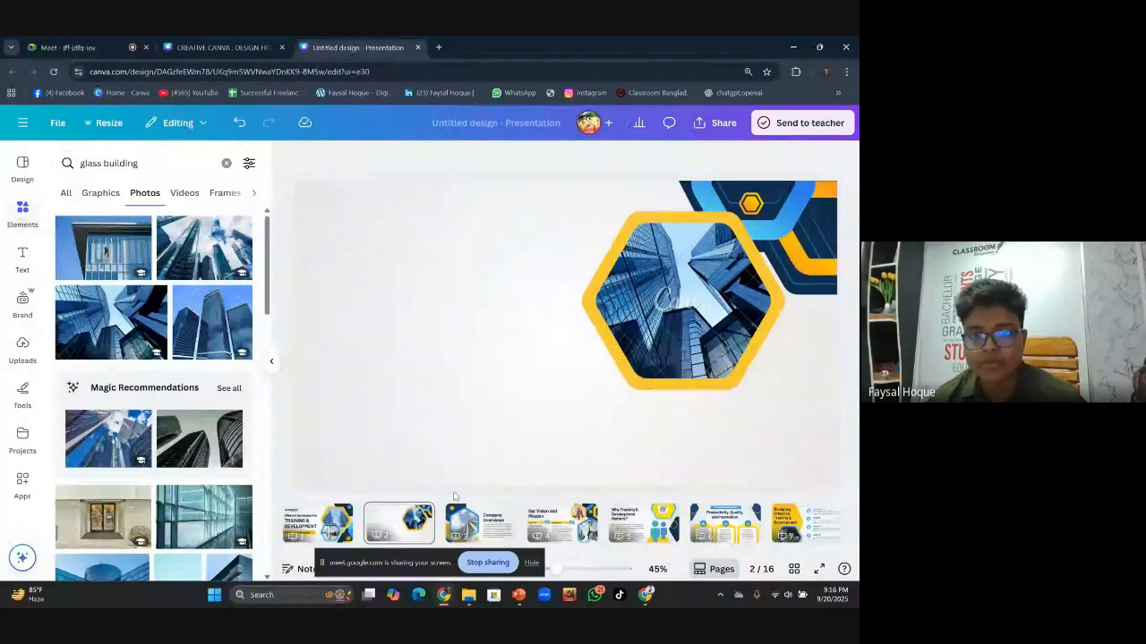
Group the yellow hexagon frame with its photo and duplicate the group
{"action": "left_click", "coordinate": [588, 350]}
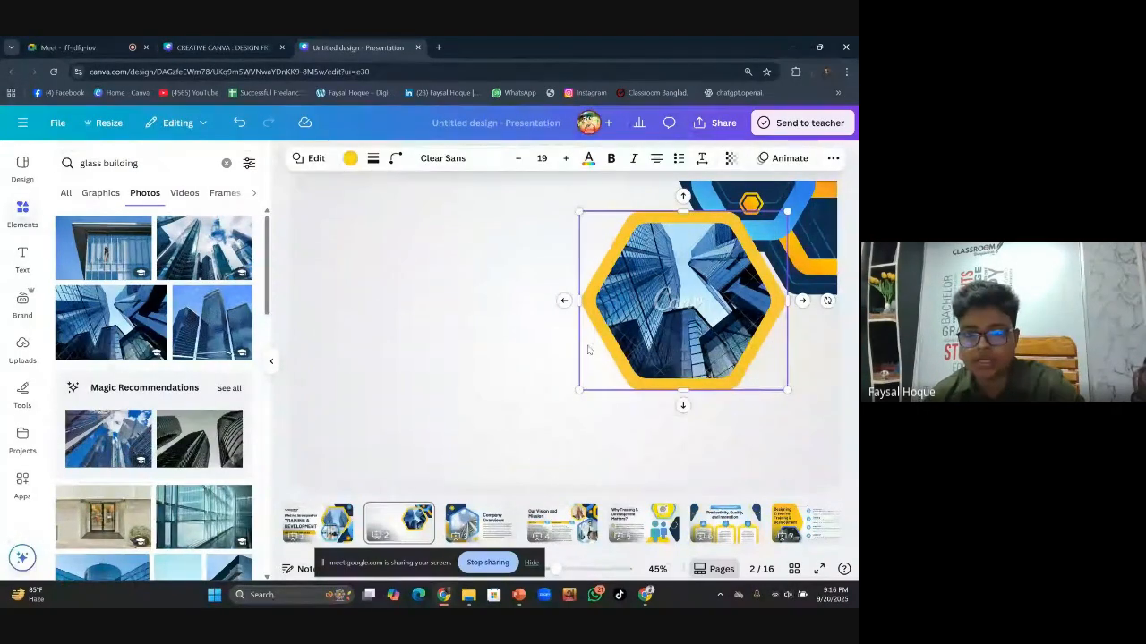
{"action": "left_click", "coordinate": [627, 367], "text": "shift"}
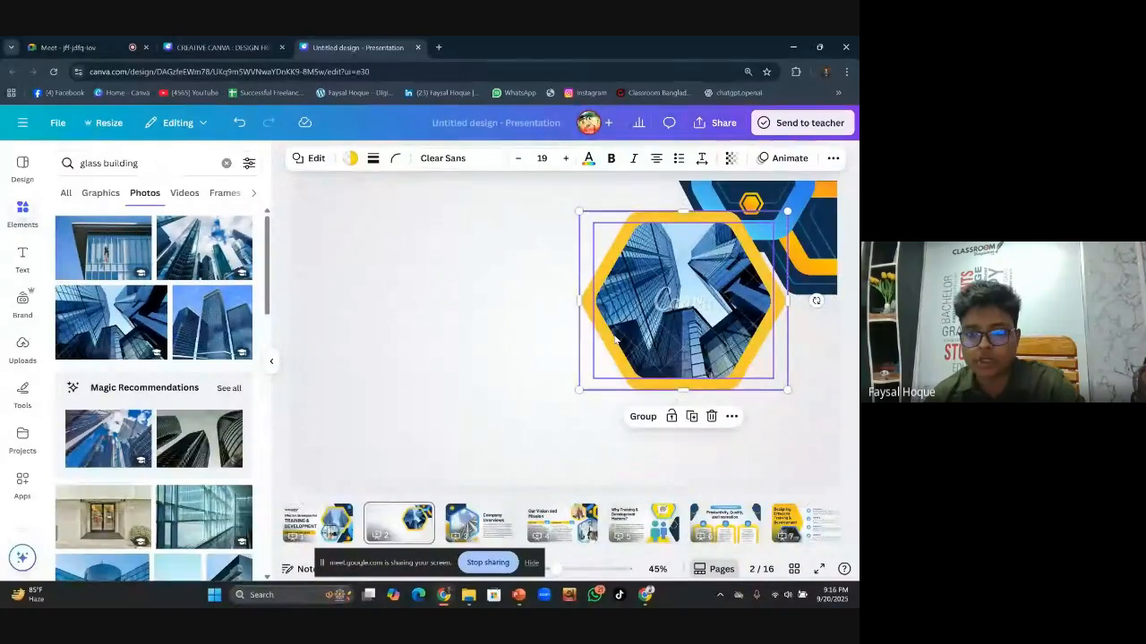
{"action": "left_click", "coordinate": [643, 416]}
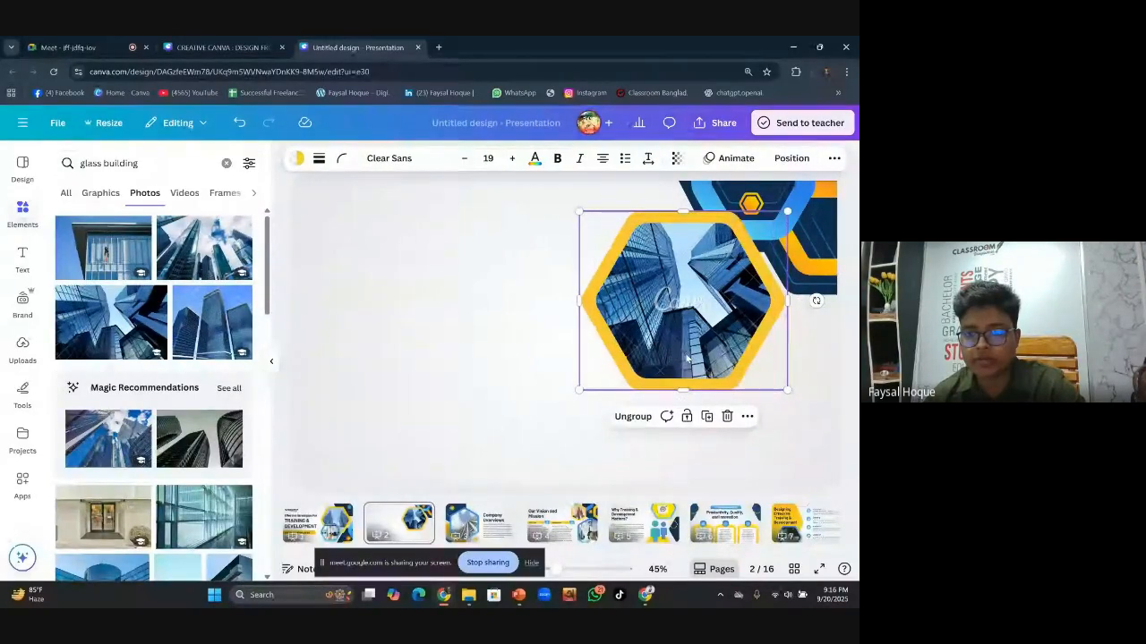
{"action": "key", "text": "ctrl+d"}
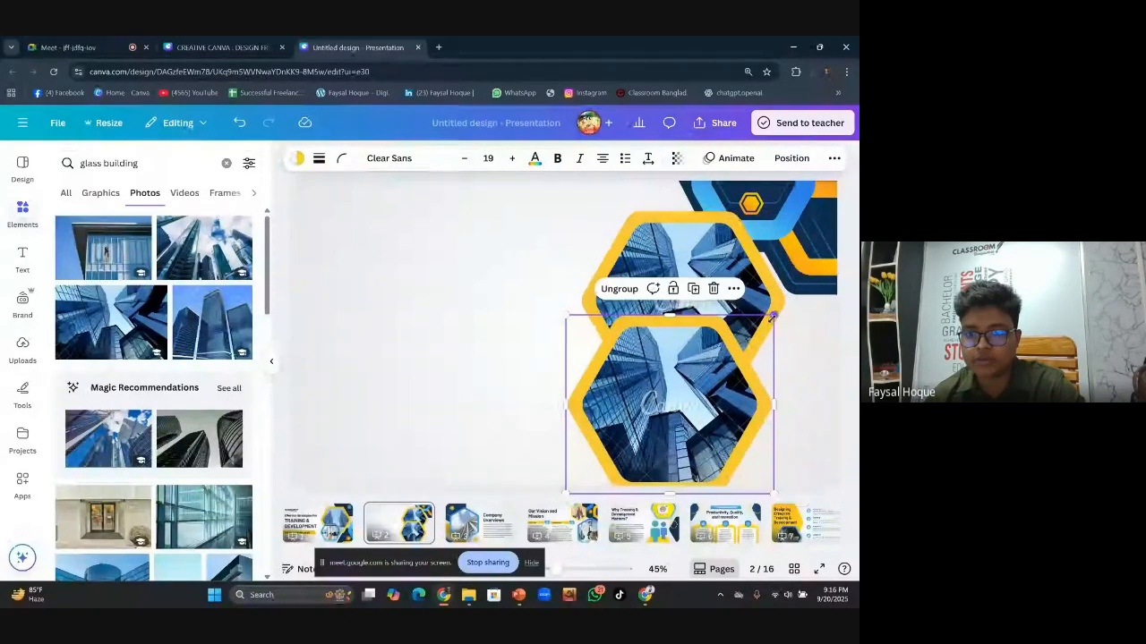
Shrink the copy and position it overlapping below-left of the original hexagon
{"action": "left_click_drag", "start_coordinate": [774, 316], "coordinate": [708, 369]}
{"action": "left_click_drag", "start_coordinate": [650, 417], "coordinate": [654, 377]}
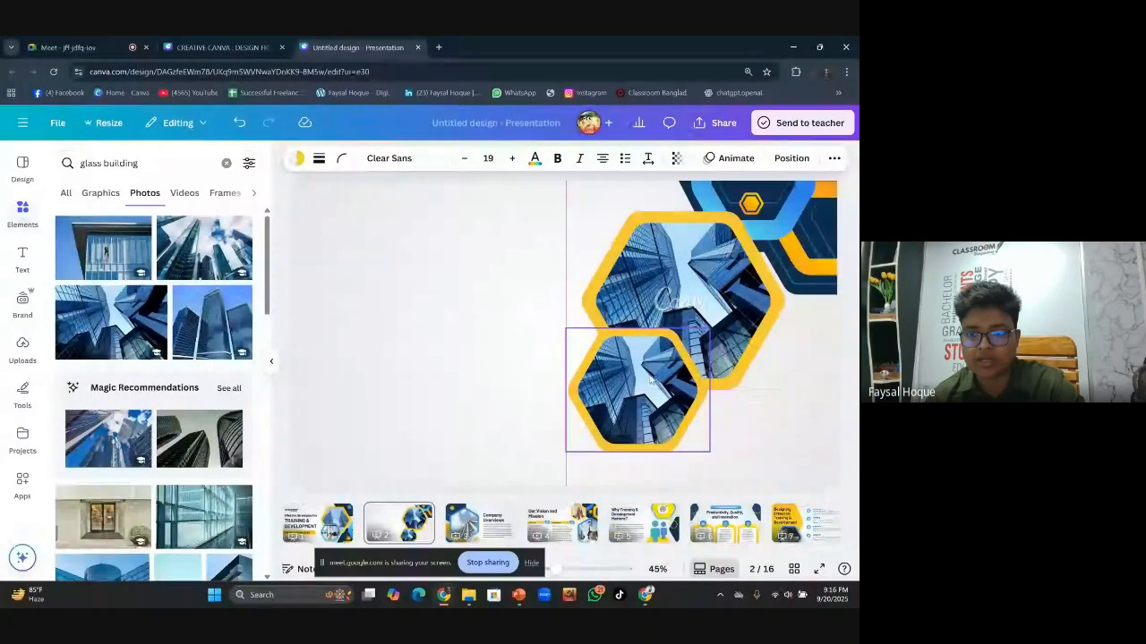
{"action": "left_click_drag", "start_coordinate": [708, 451], "coordinate": [723, 460]}
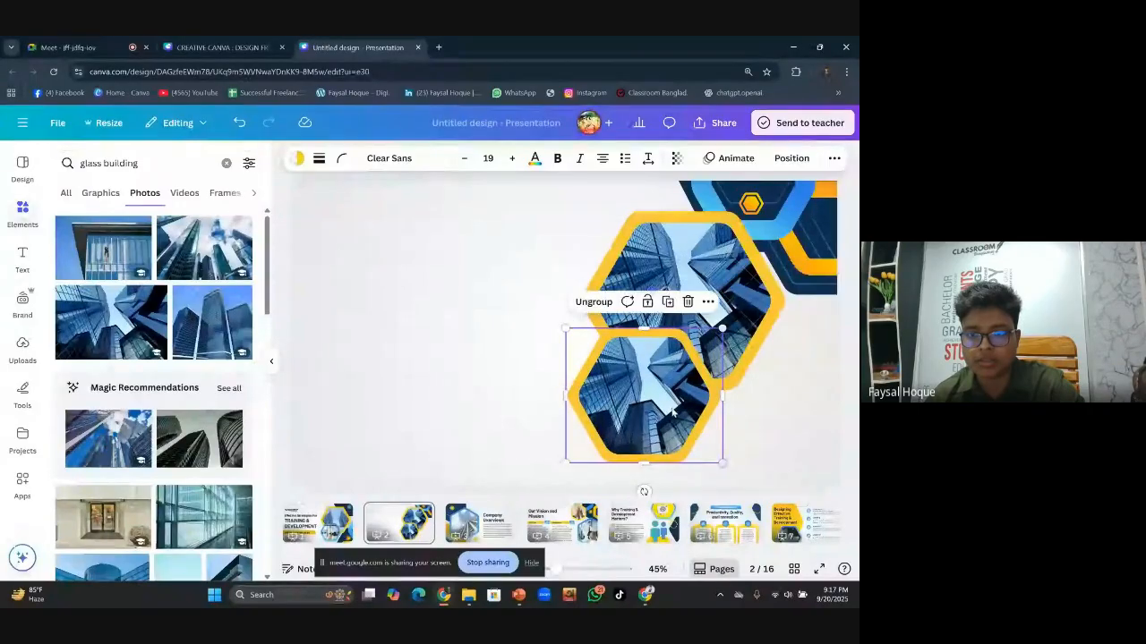
{"action": "left_click_drag", "start_coordinate": [653, 398], "coordinate": [651, 399]}
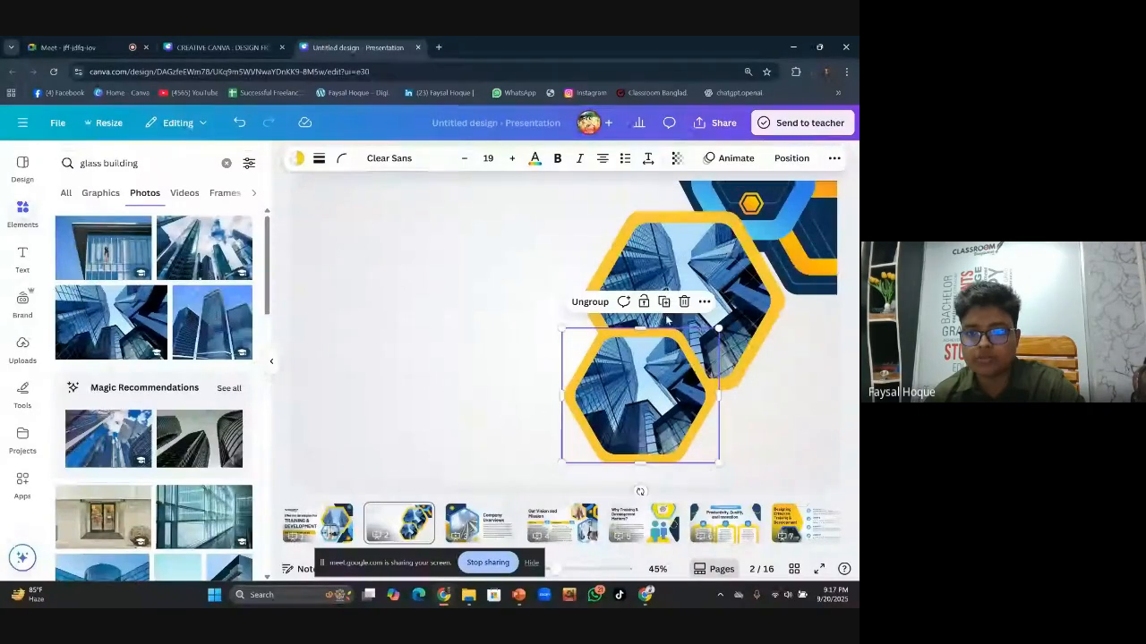
{"action": "left_click", "coordinate": [524, 336]}
{"action": "left_click", "coordinate": [567, 386]}
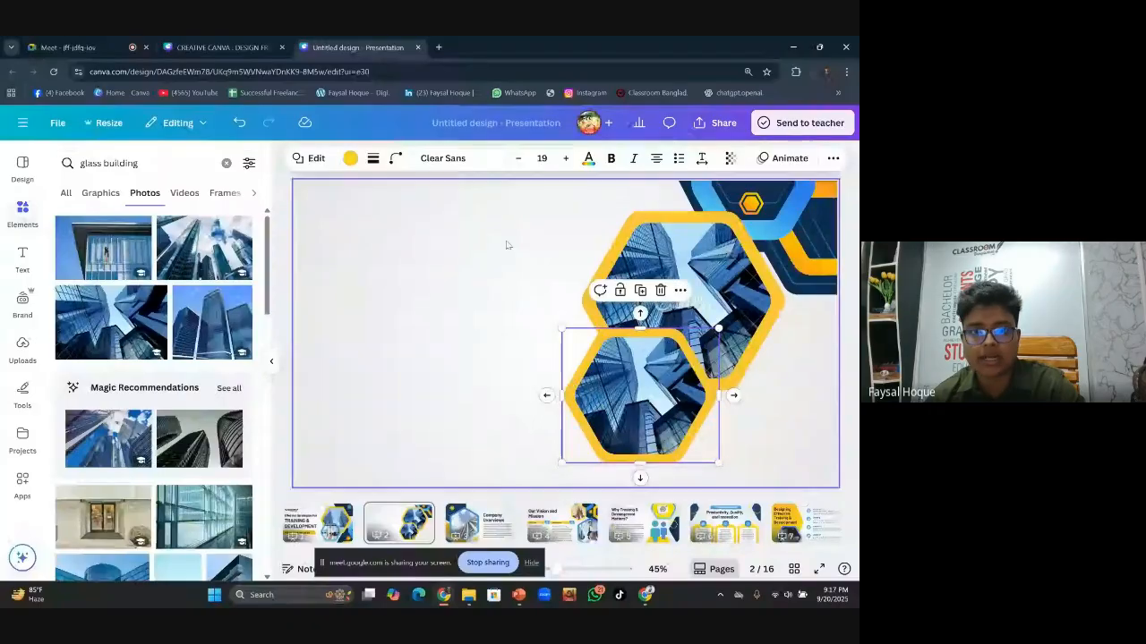
{"action": "left_click", "coordinate": [350, 159]}
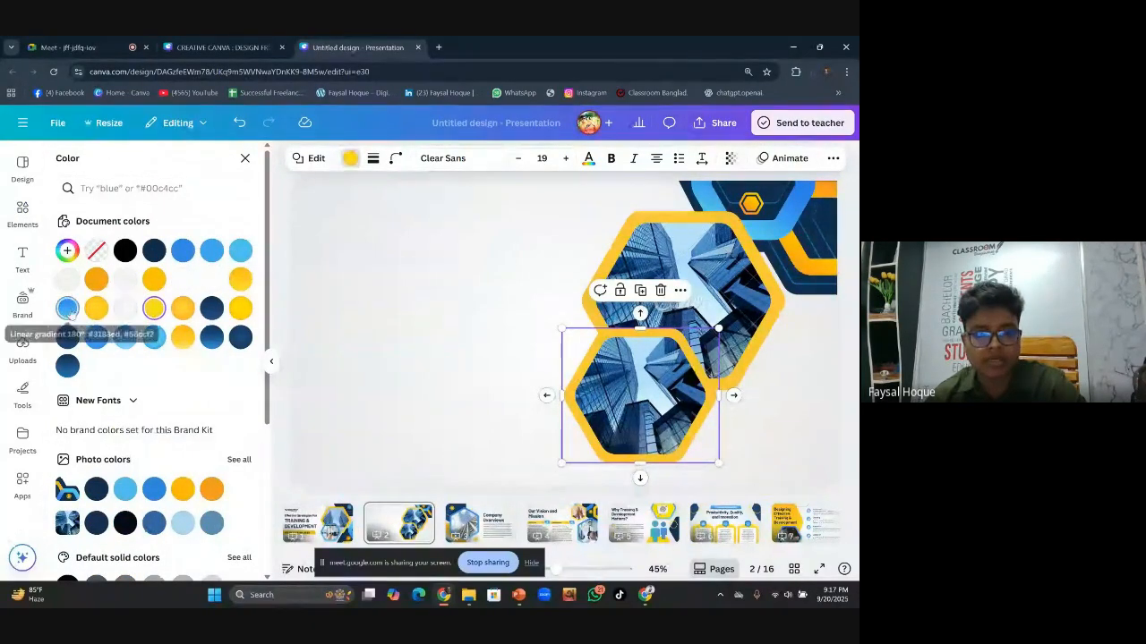
Give the lower hexagon frame a blue linear gradient border instead of yellow
{"action": "left_click", "coordinate": [67, 307]}
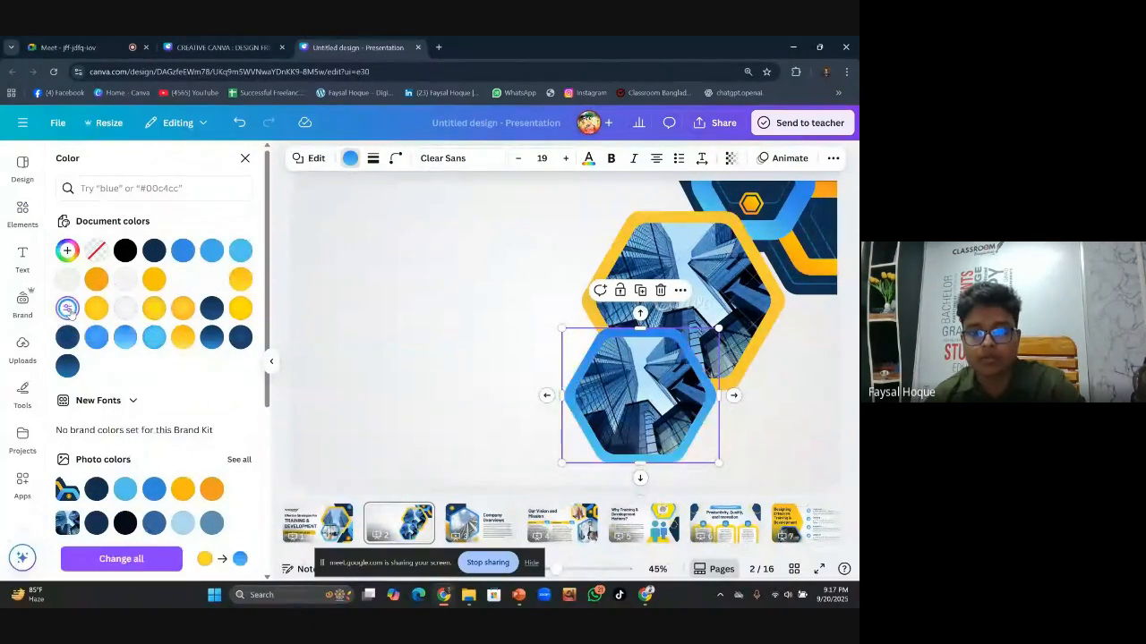
{"action": "left_click", "coordinate": [807, 403]}
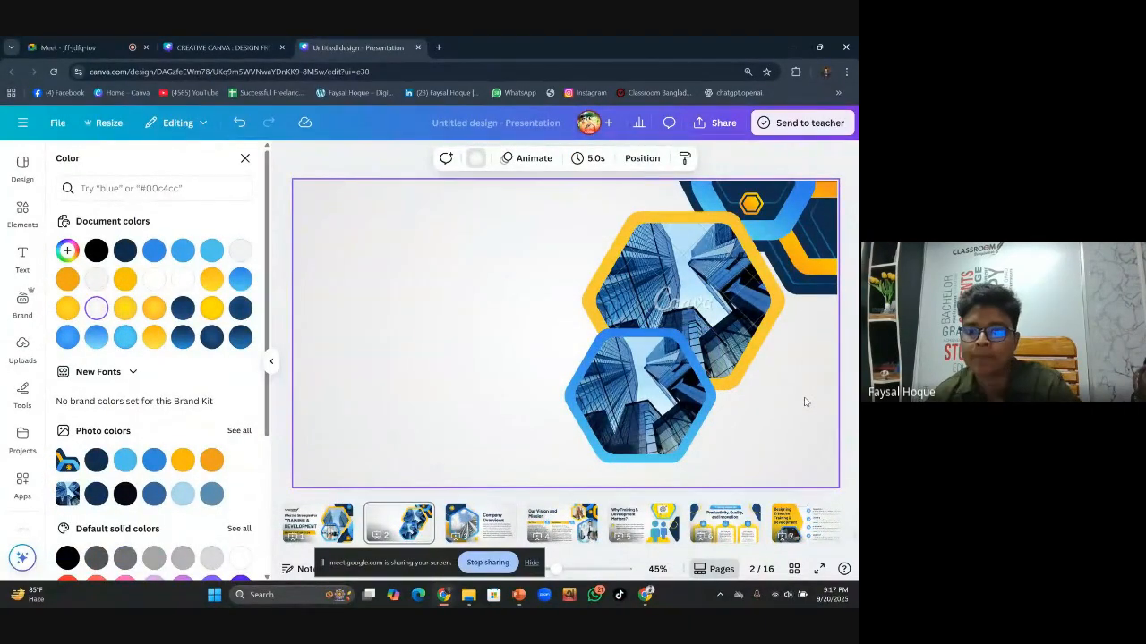
{"action": "left_click", "coordinate": [631, 408]}
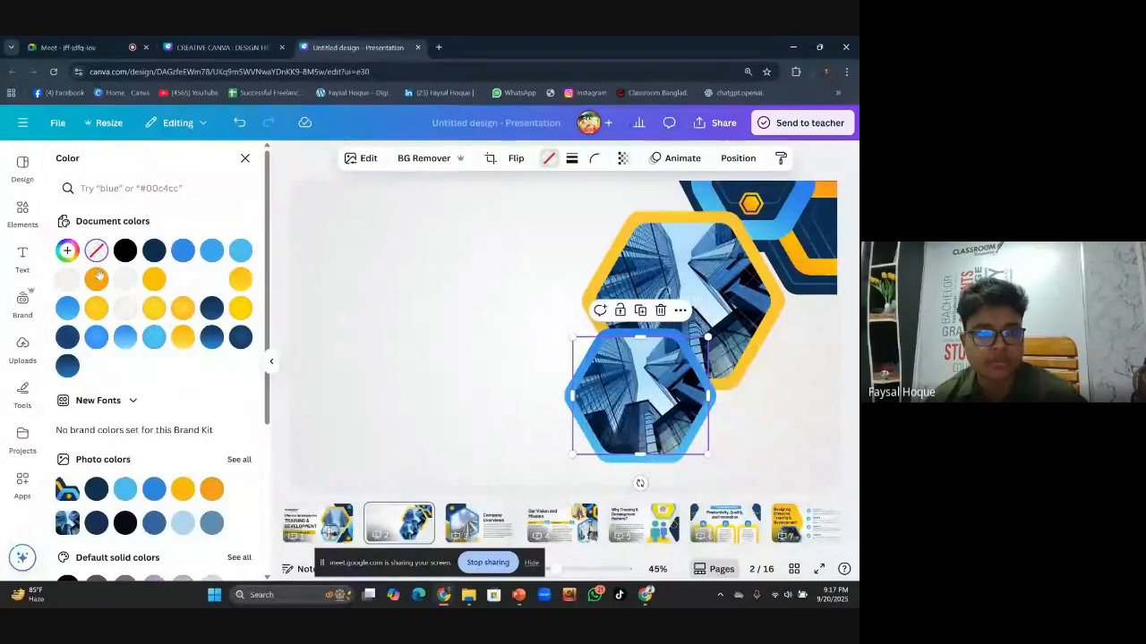
{"action": "left_click", "coordinate": [18, 213]}
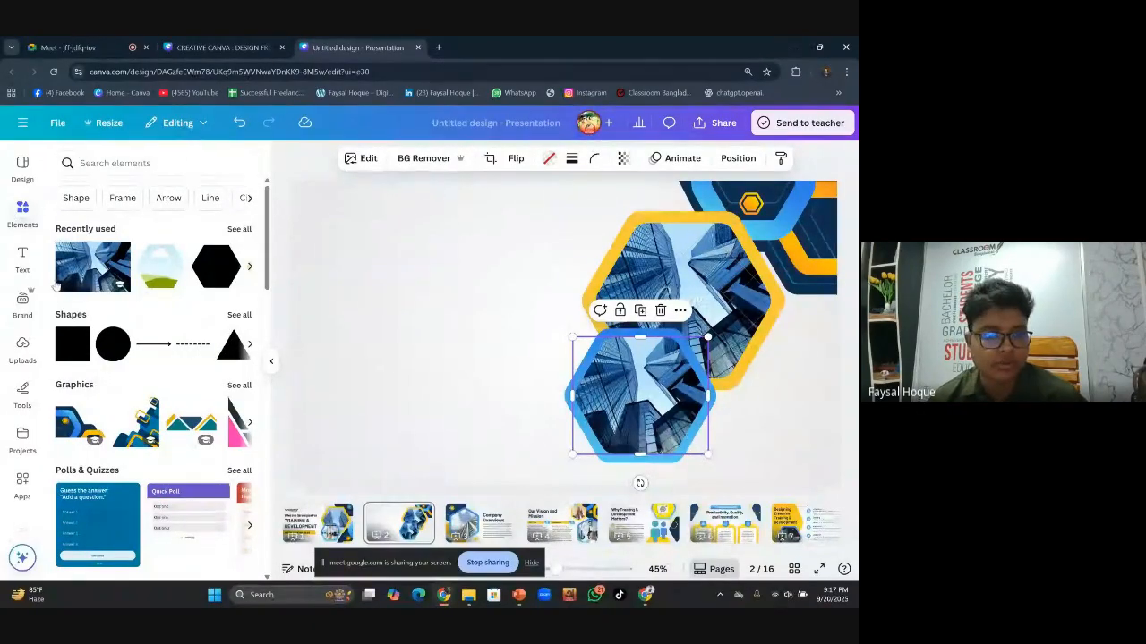
{"action": "left_click", "coordinate": [22, 347]}
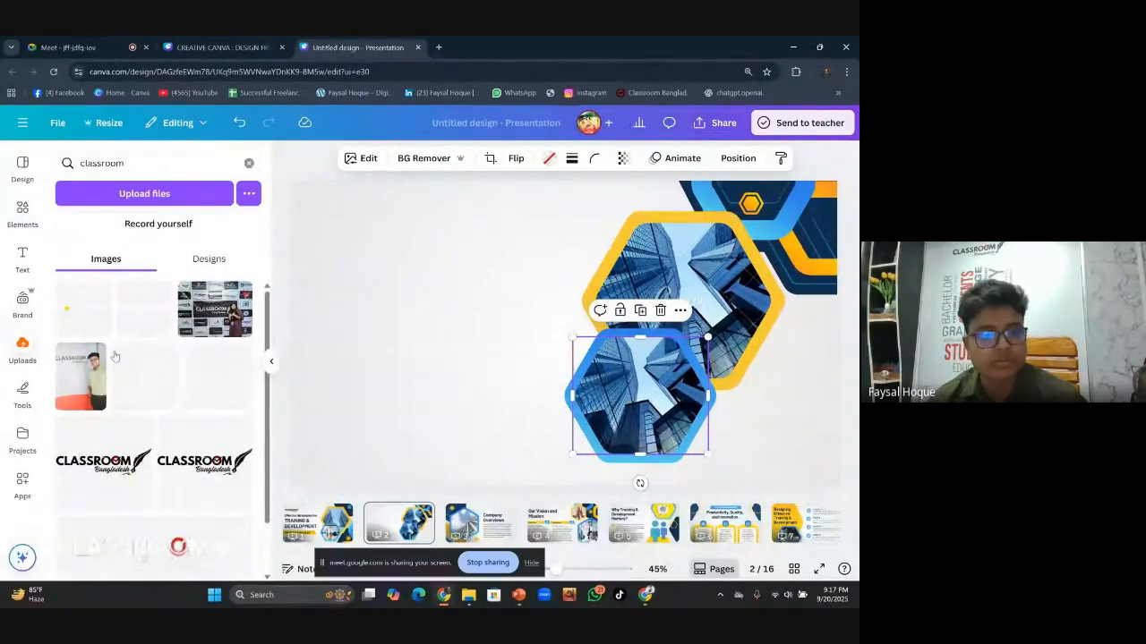
{"action": "left_click", "coordinate": [249, 165]}
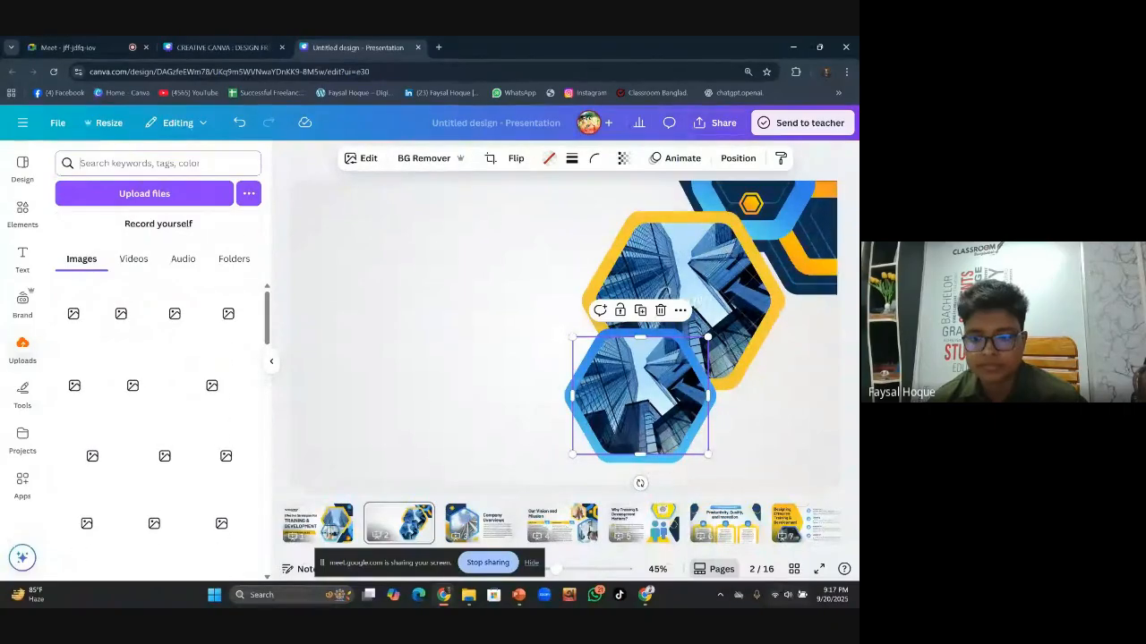
{"action": "left_click", "coordinate": [775, 602]}
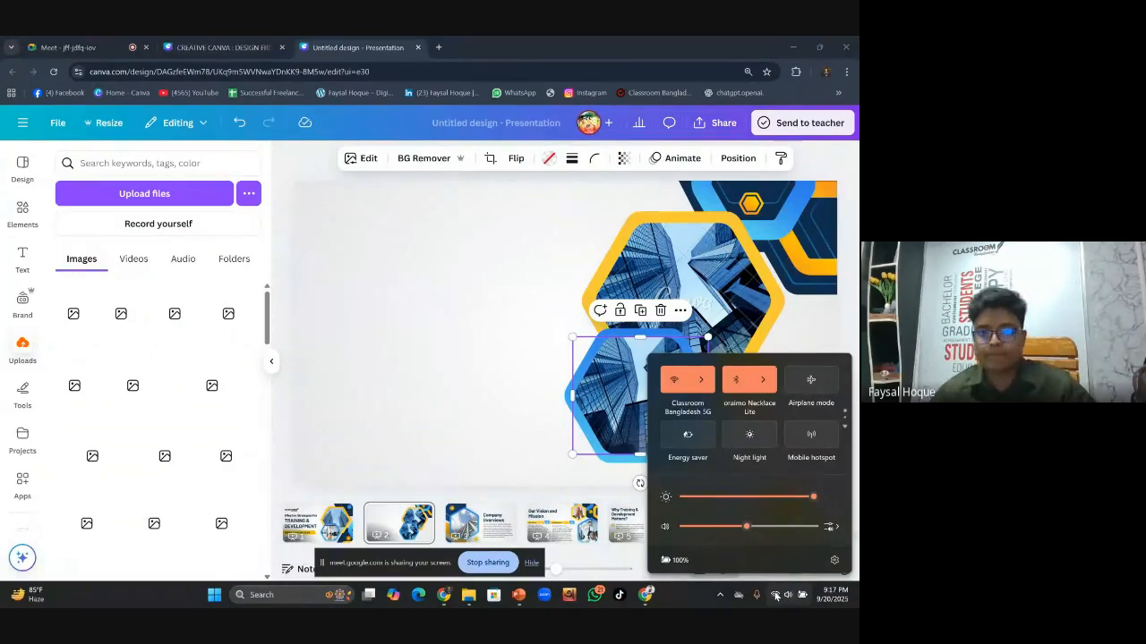
{"action": "left_click", "coordinate": [525, 376]}
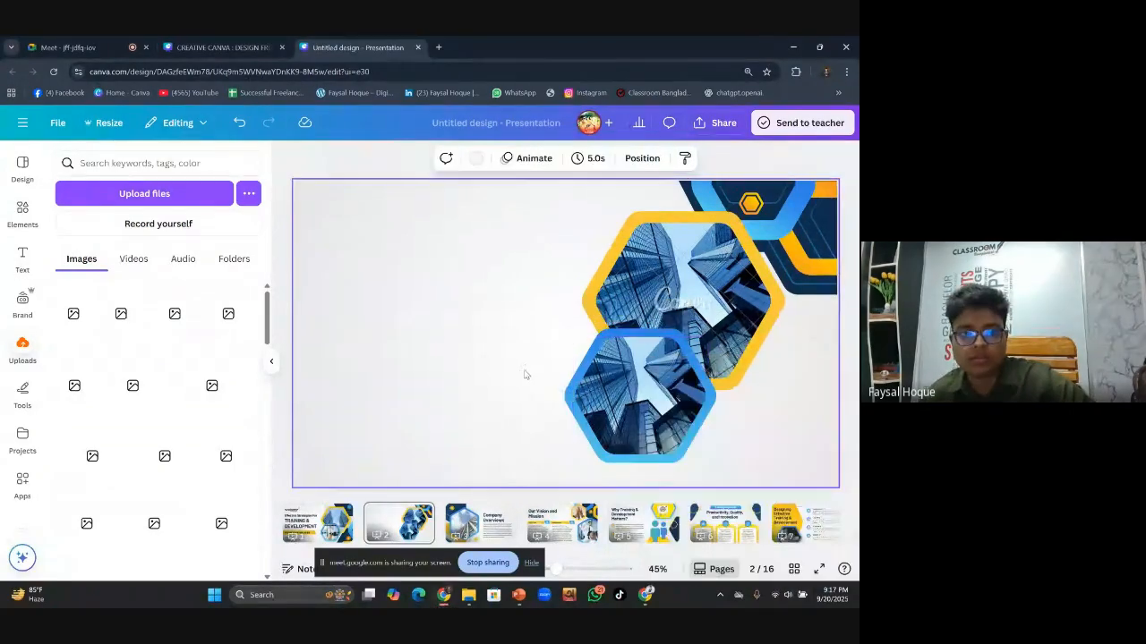
{"action": "left_click", "coordinate": [25, 212]}
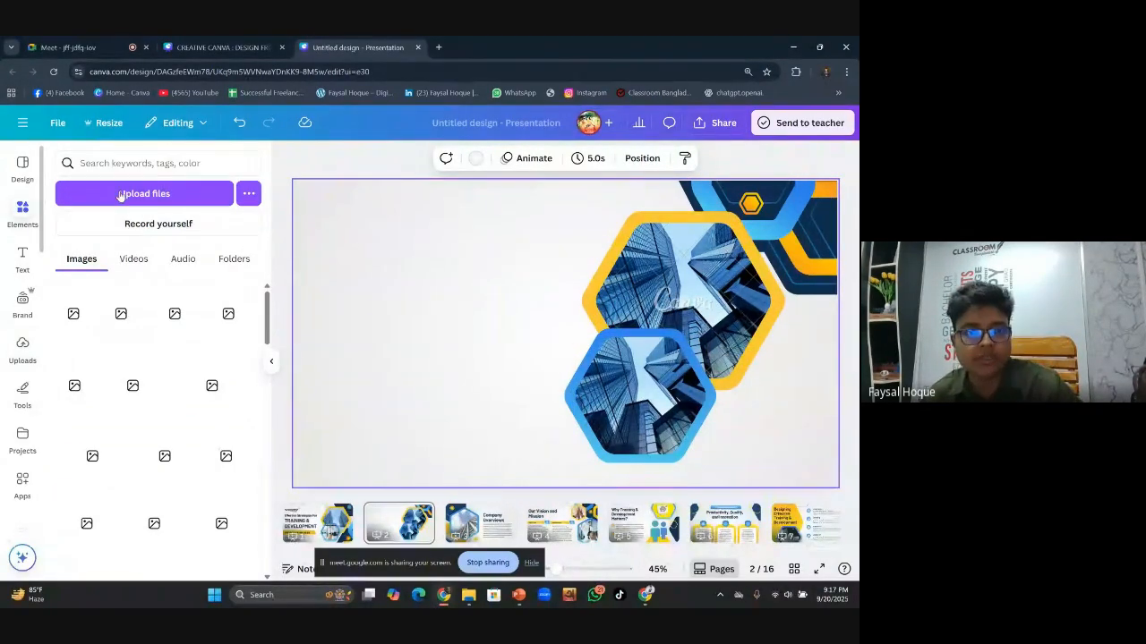
{"action": "left_click", "coordinate": [163, 159]}
Run a 'speker' photo search and add the woman-at-podium photo to the slide
{"action": "type", "text": "spe"}
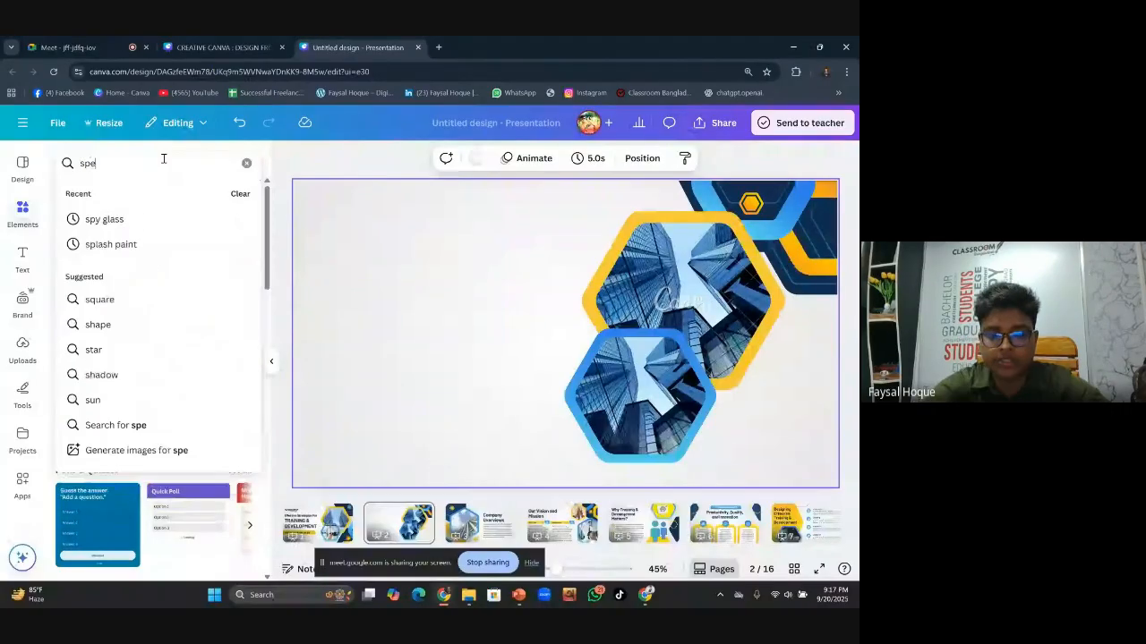
{"action": "type", "text": "ker"}
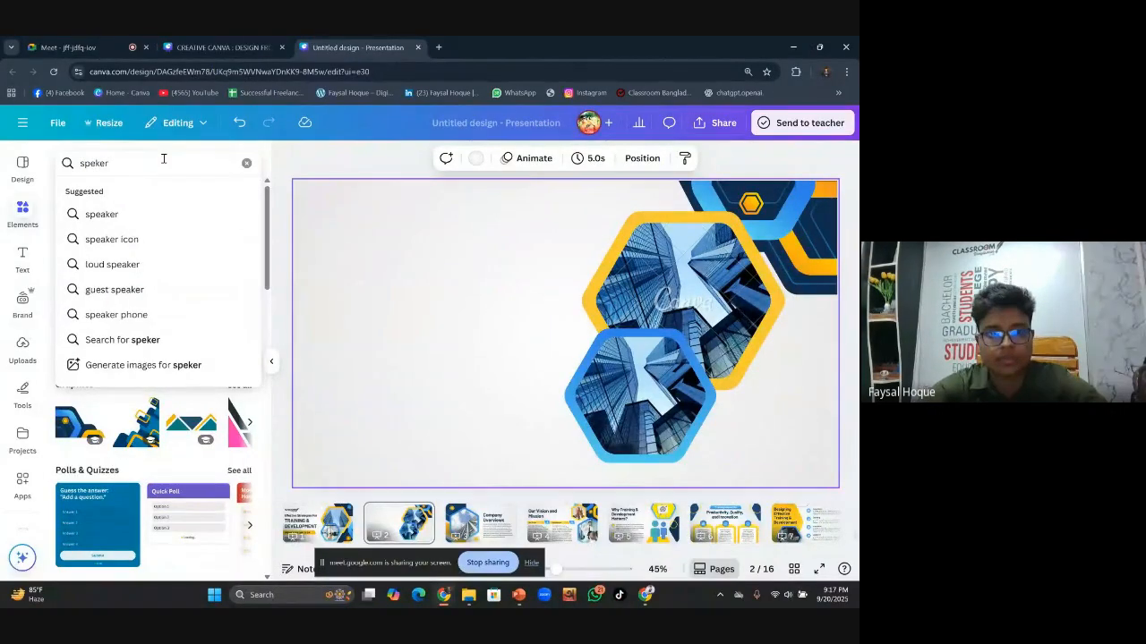
{"action": "left_click", "coordinate": [139, 220]}
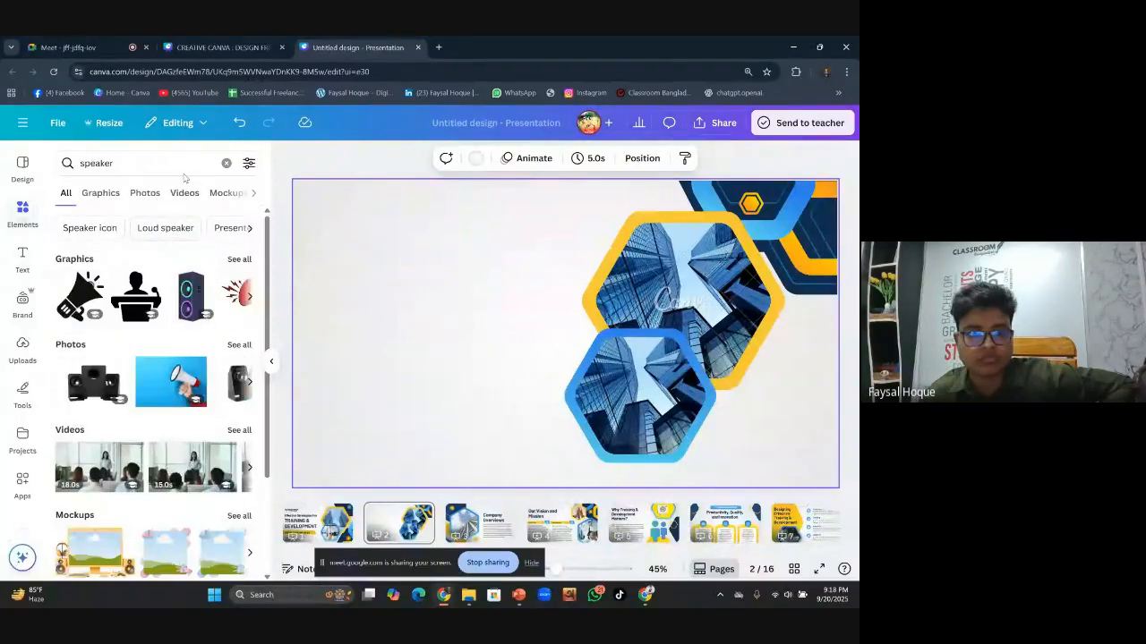
{"action": "left_click", "coordinate": [144, 195]}
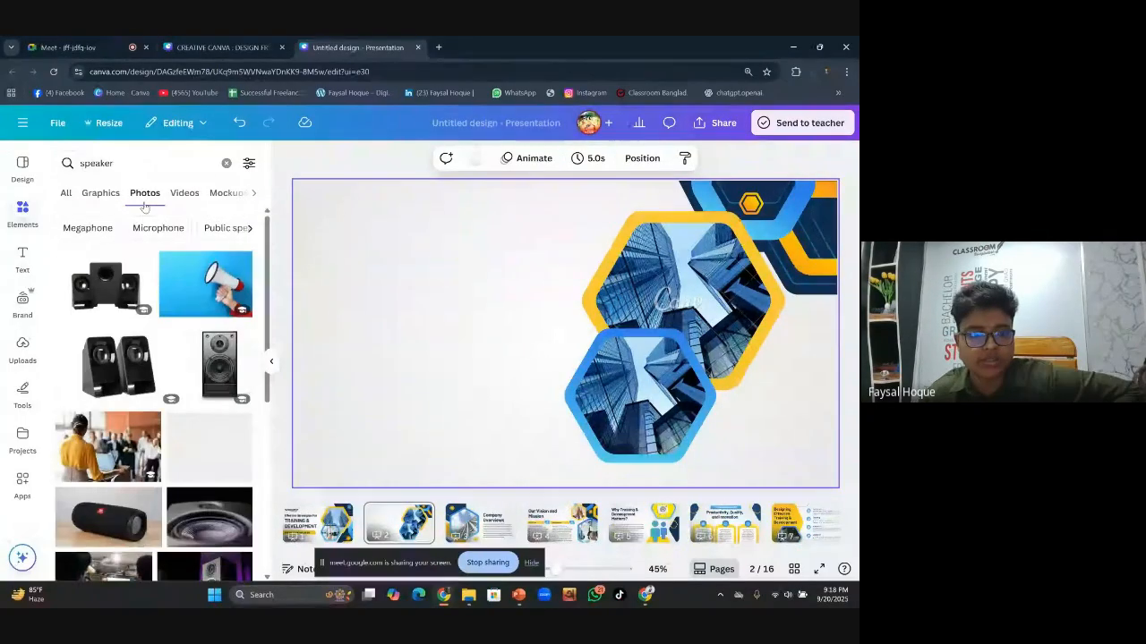
{"action": "scroll", "coordinate": [169, 358], "scroll_direction": "down", "scroll_amount": 2}
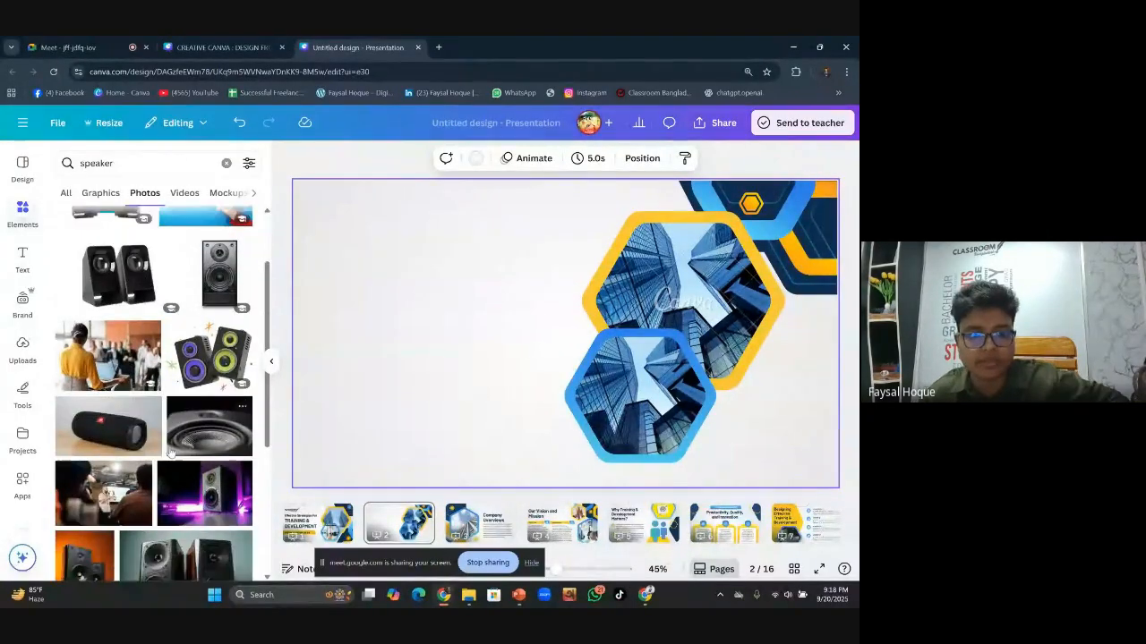
{"action": "scroll", "coordinate": [170, 454], "scroll_direction": "down", "scroll_amount": 3}
{"action": "scroll", "coordinate": [183, 403], "scroll_direction": "up", "scroll_amount": 1}
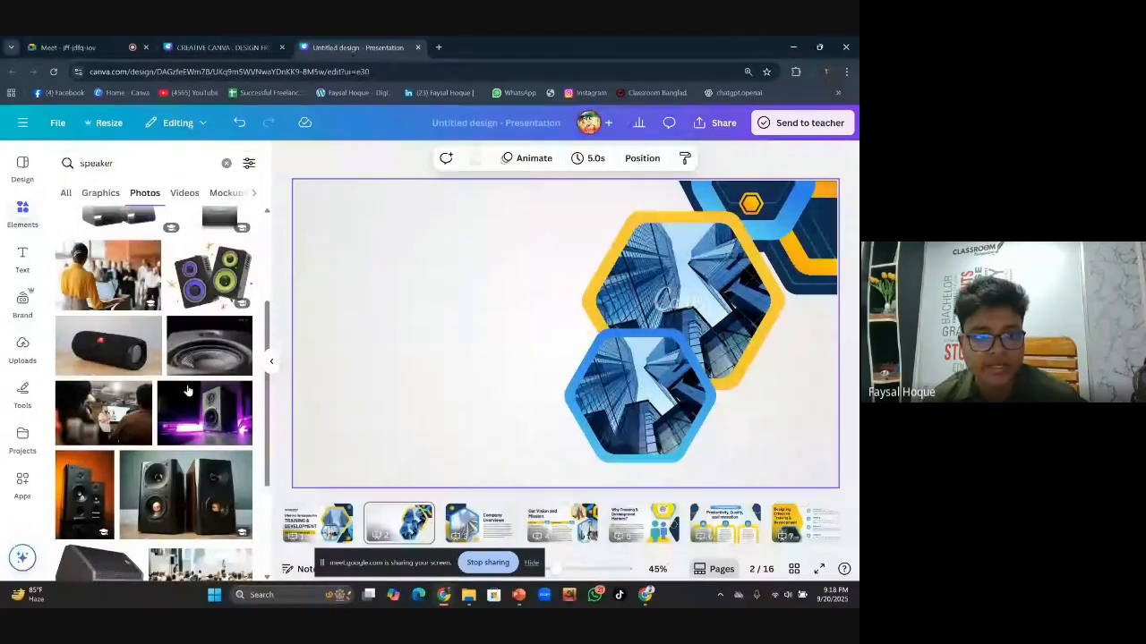
{"action": "left_click", "coordinate": [116, 304]}
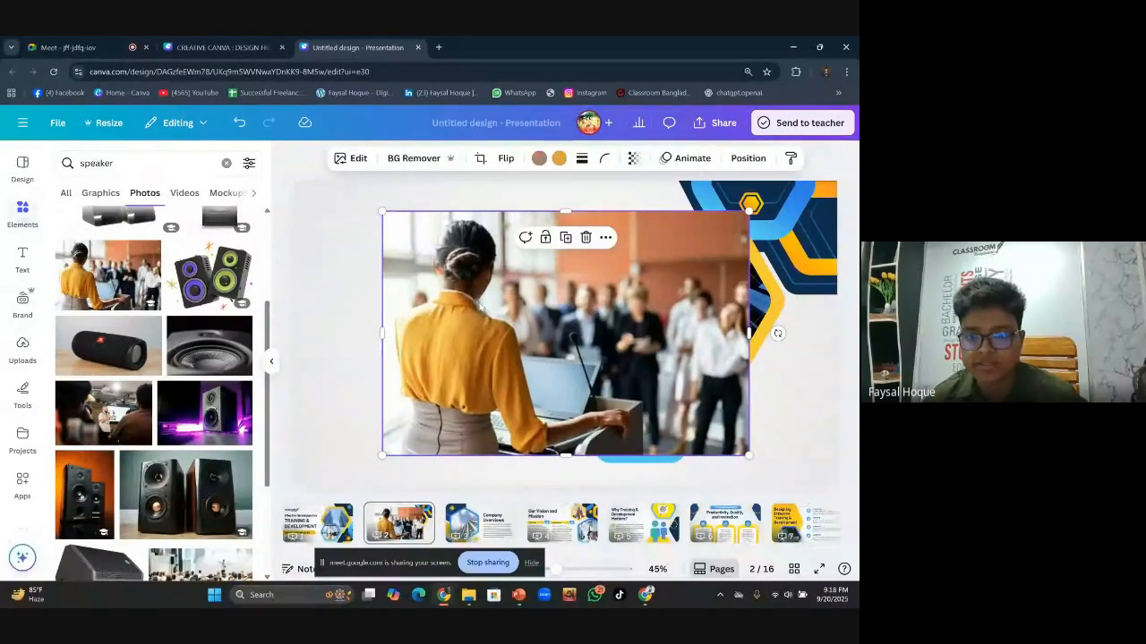
Drop the podium photo into the lower blue hexagon frame and adjust its crop
{"action": "left_click_drag", "start_coordinate": [486, 311], "coordinate": [636, 378]}
{"action": "double_click", "coordinate": [616, 377]}
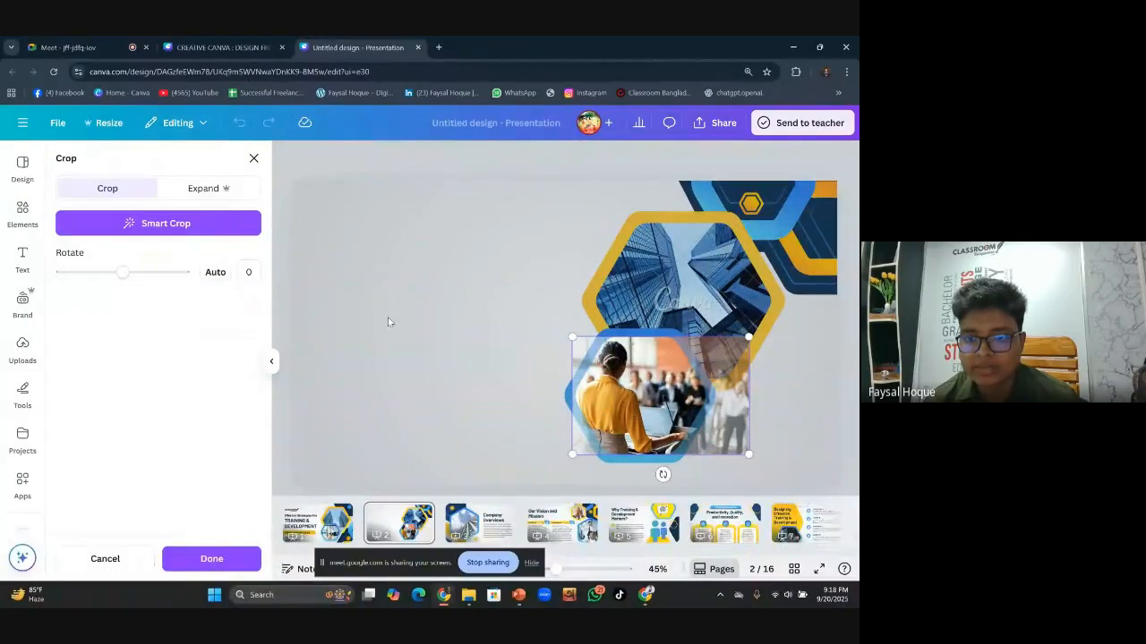
{"action": "left_click", "coordinate": [388, 318]}
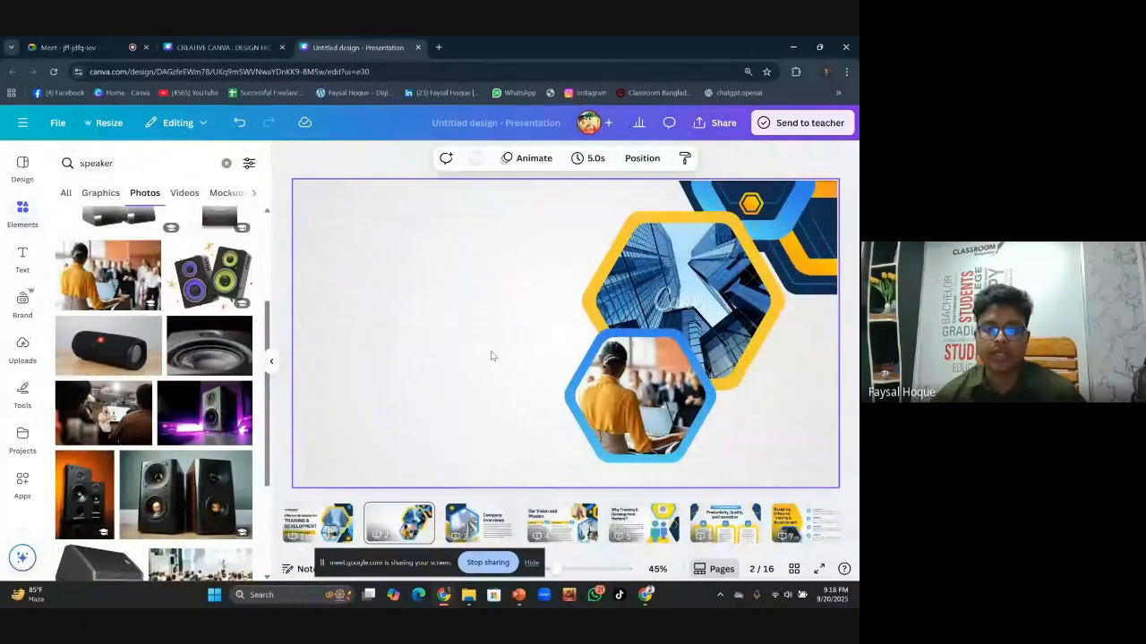
{"action": "scroll", "coordinate": [491, 358], "scroll_direction": "up", "scroll_amount": 3}
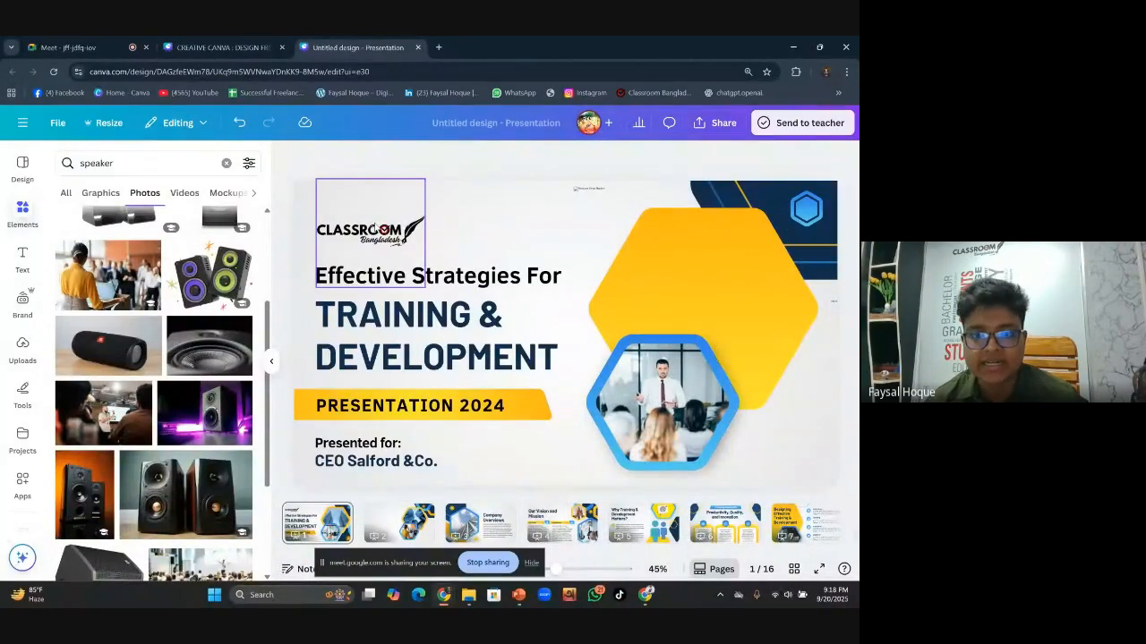
On the title slide, select the CLASSROOM logo, all title texts and the yellow banner
{"action": "left_click", "coordinate": [356, 212]}
{"action": "left_click", "coordinate": [437, 275], "text": "shift"}
{"action": "left_click", "coordinate": [454, 324], "text": "shift"}
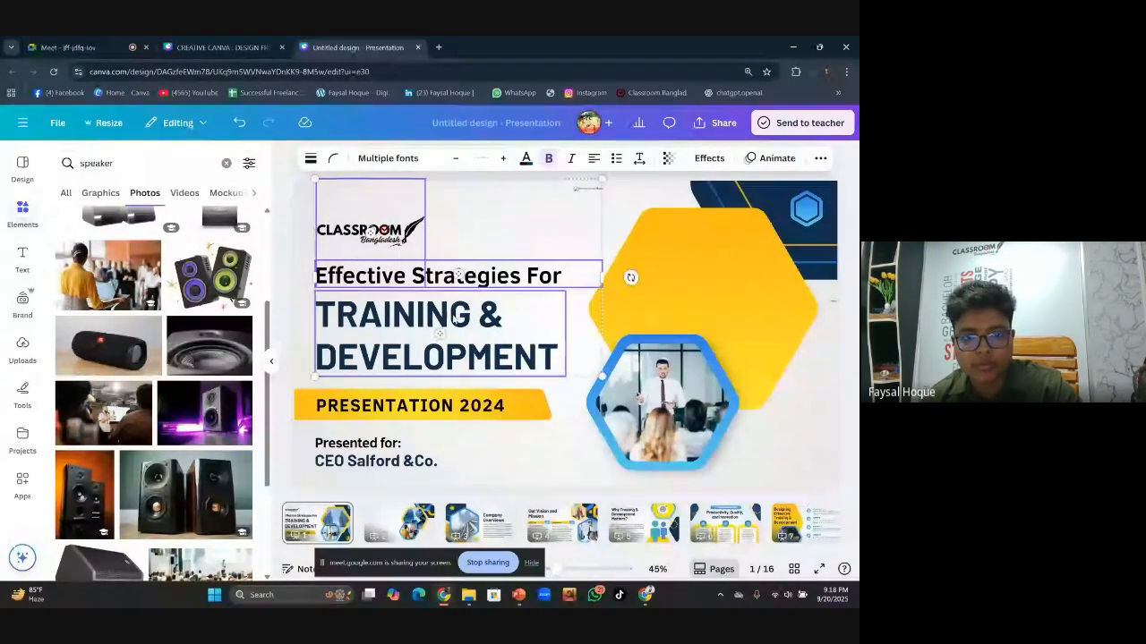
{"action": "left_click", "coordinate": [453, 407], "text": "shift"}
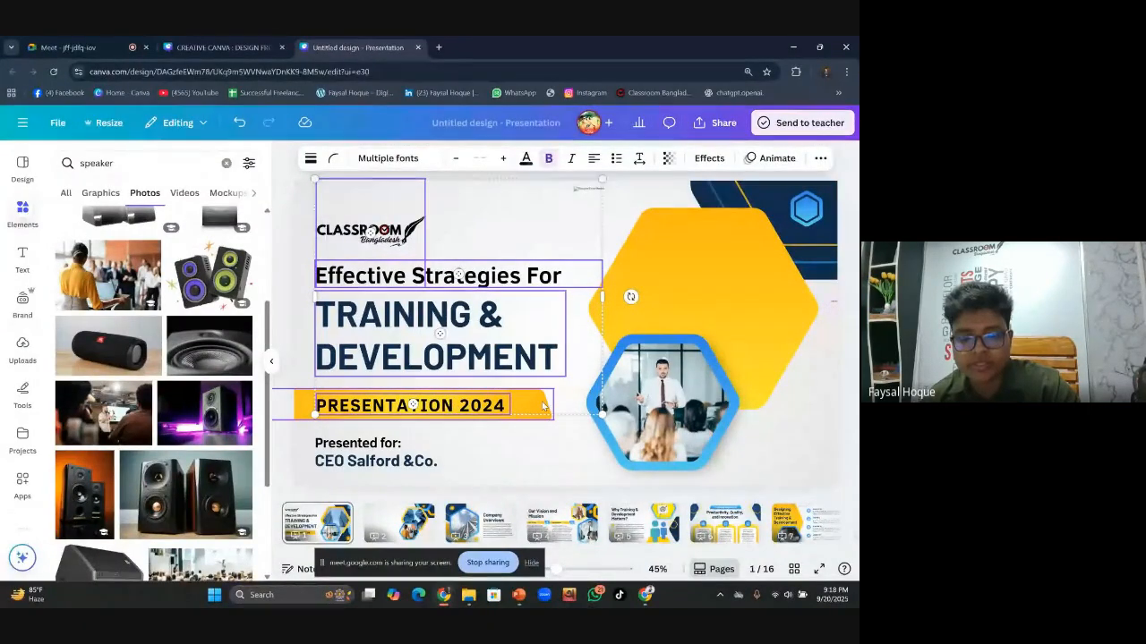
{"action": "left_click", "coordinate": [398, 449], "text": "shift"}
{"action": "left_click", "coordinate": [432, 463], "text": "shift"}
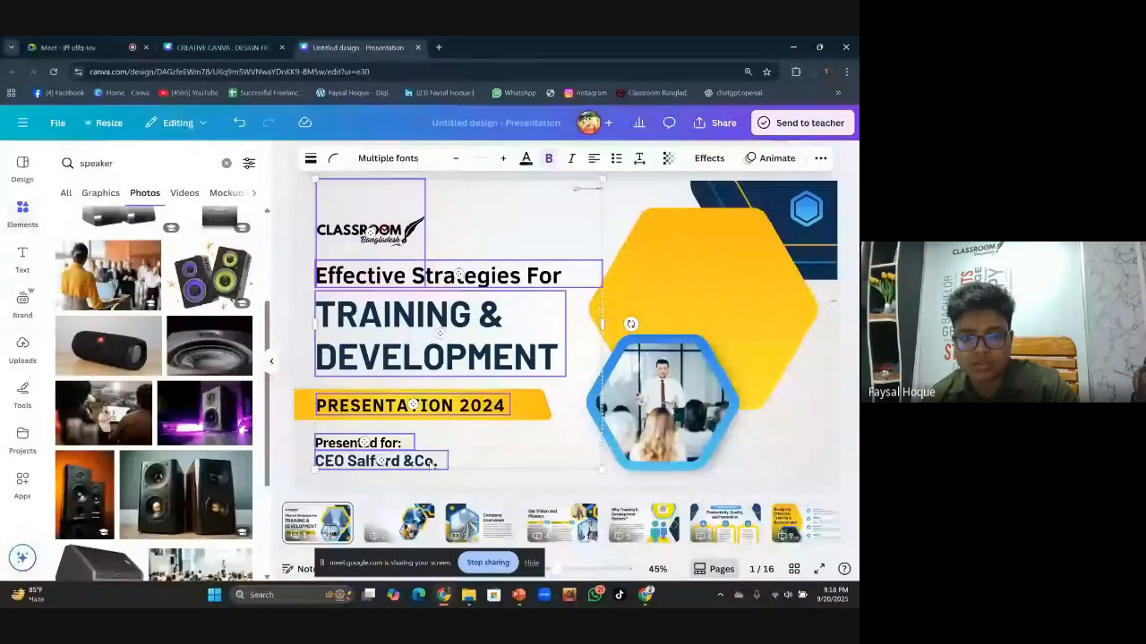
{"action": "left_click", "coordinate": [525, 408], "text": "shift"}
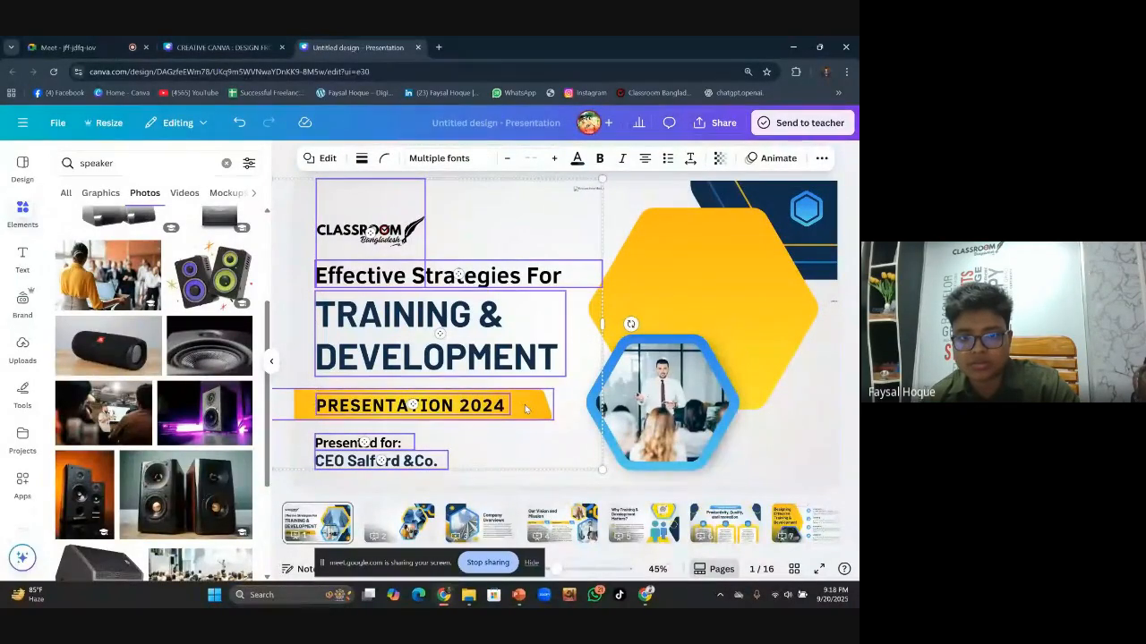
Group the selection, duplicate it, and drag the copy down toward slide 2
{"action": "left_click", "coordinate": [417, 207]}
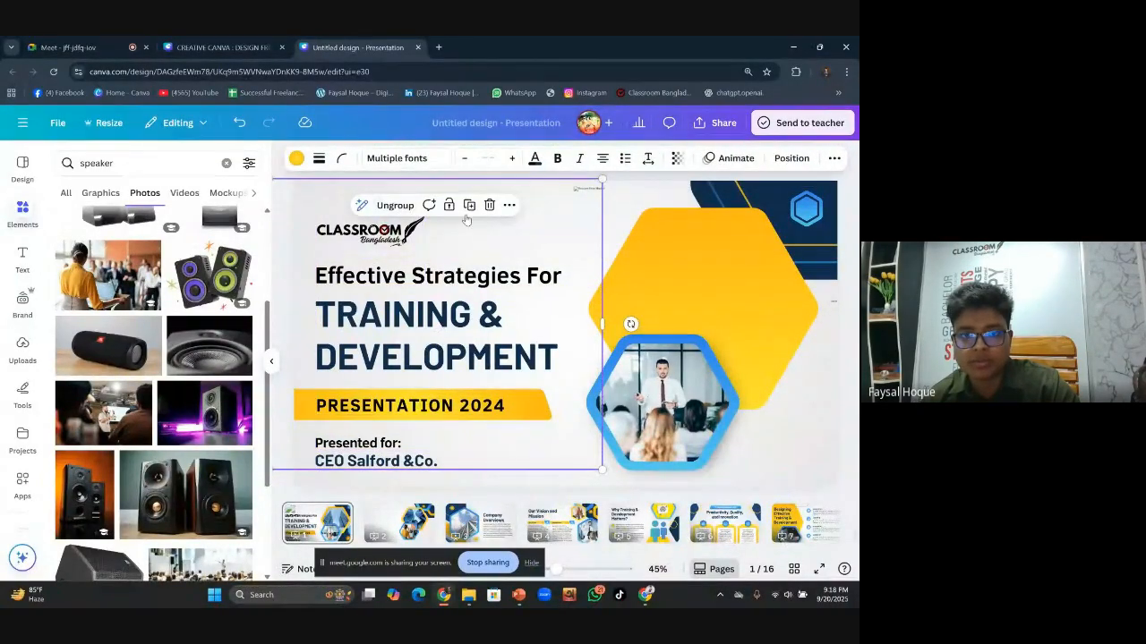
{"action": "left_click", "coordinate": [468, 205]}
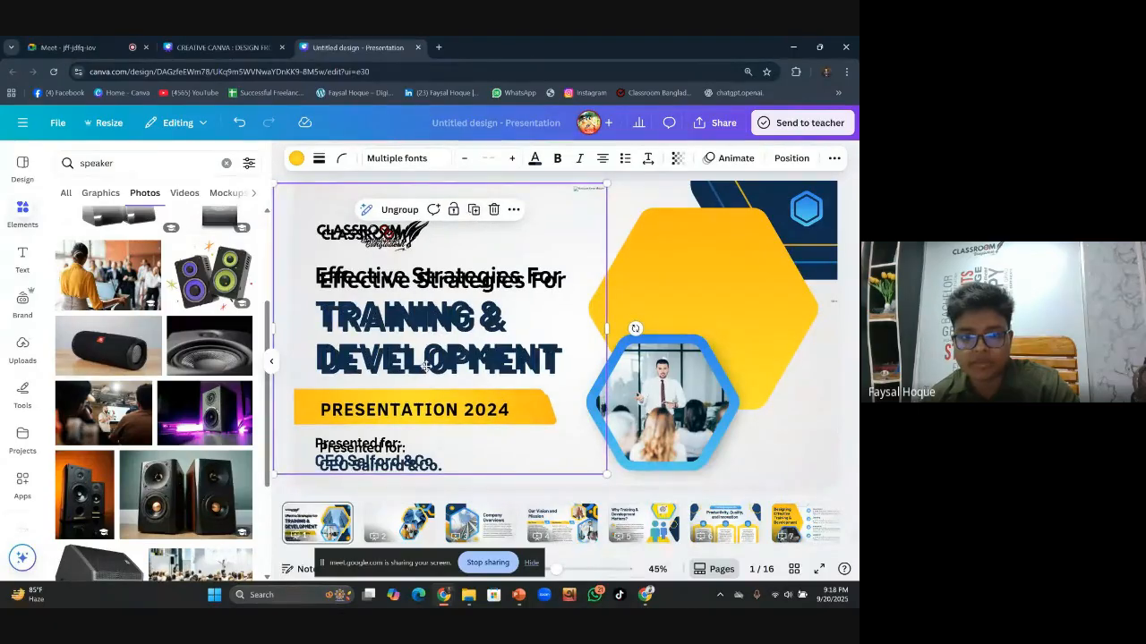
{"action": "left_click_drag", "start_coordinate": [426, 367], "coordinate": [410, 605]}
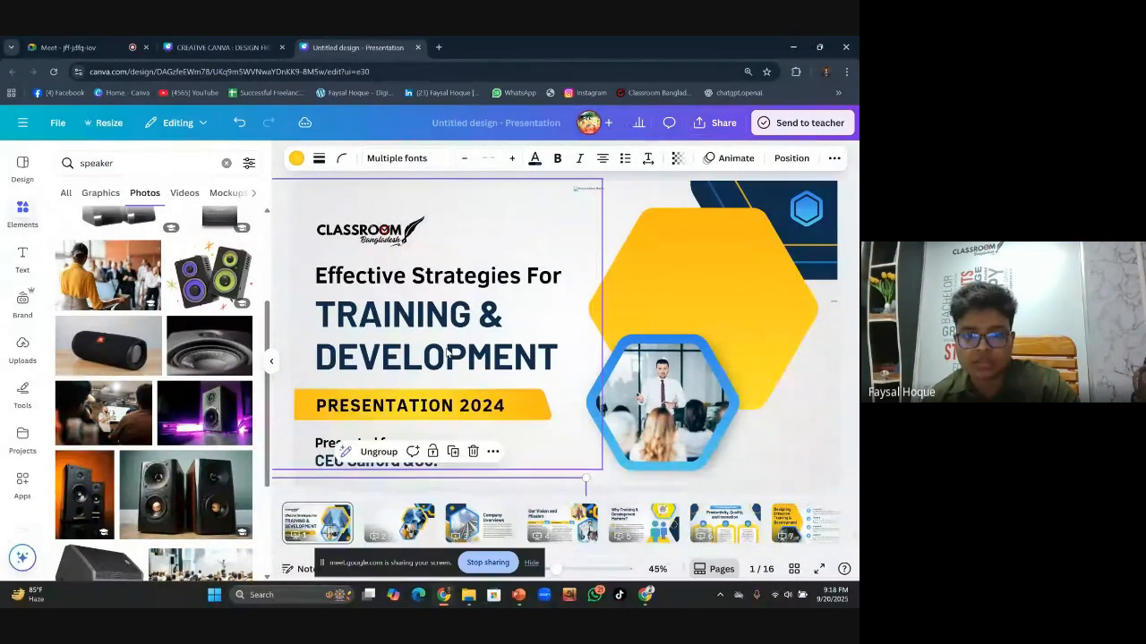
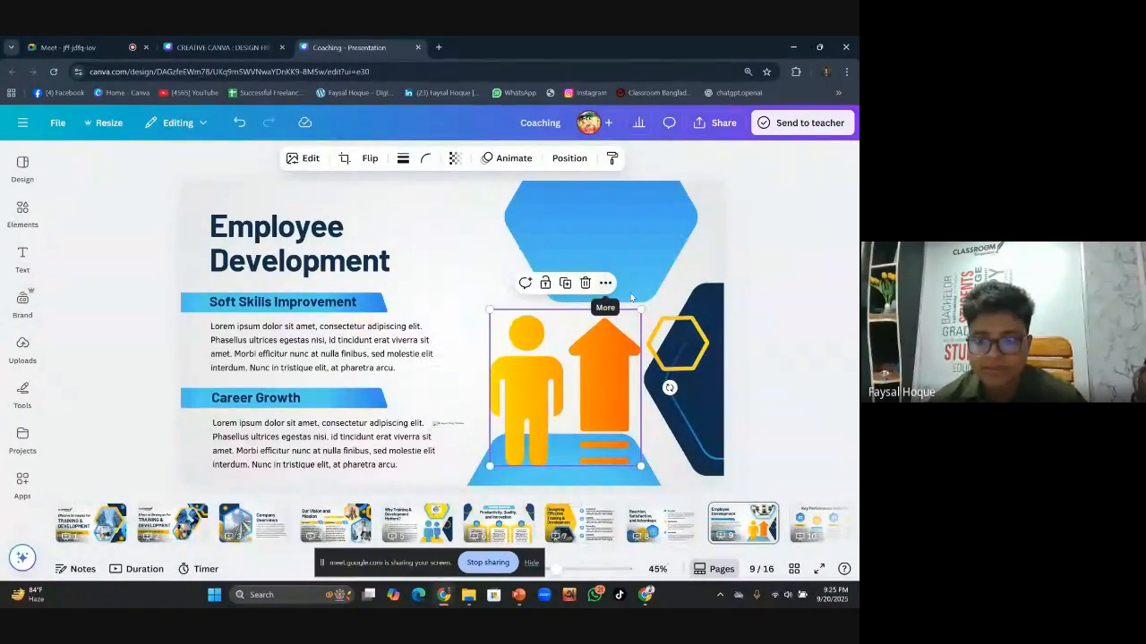
Move through the page strip from slide 10 to slide 11, Return On Investment
{"action": "left_click", "coordinate": [803, 529]}
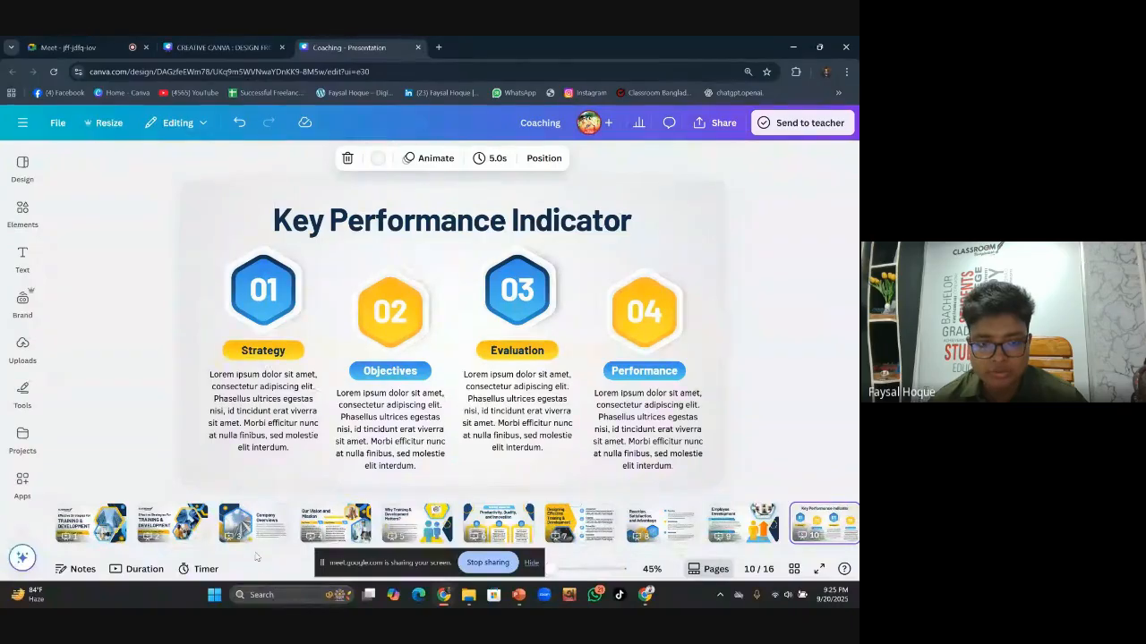
{"action": "left_click_drag", "start_coordinate": [255, 554], "coordinate": [567, 512]}
{"action": "left_click", "coordinate": [624, 528]}
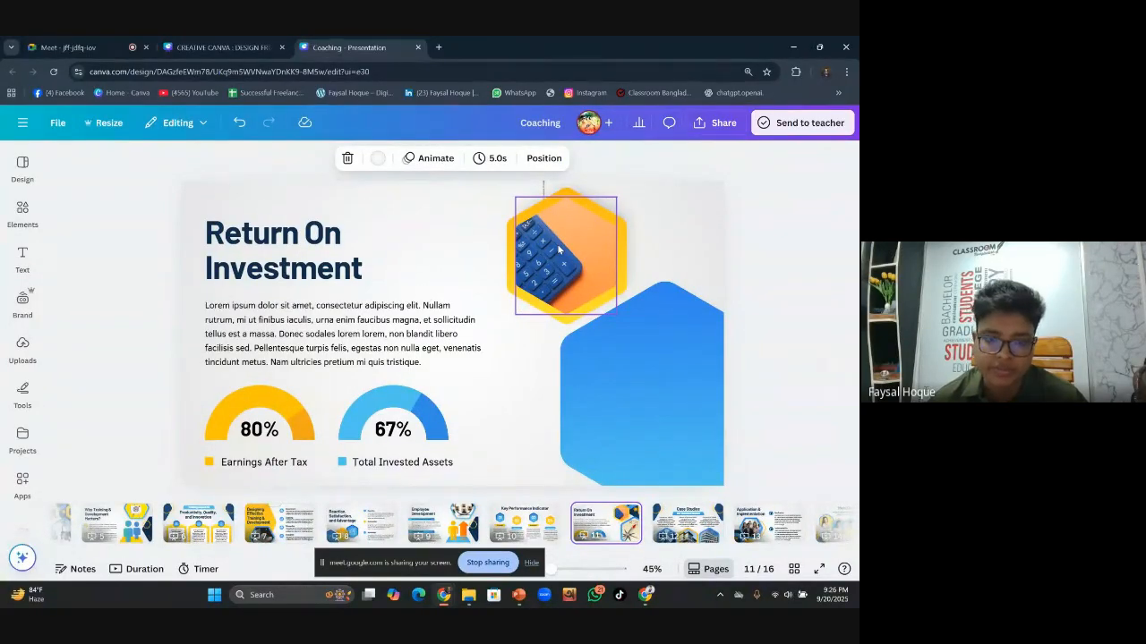
Search elements for '67%' and add the 67% ring graphic to the slide
{"action": "left_click", "coordinate": [413, 409]}
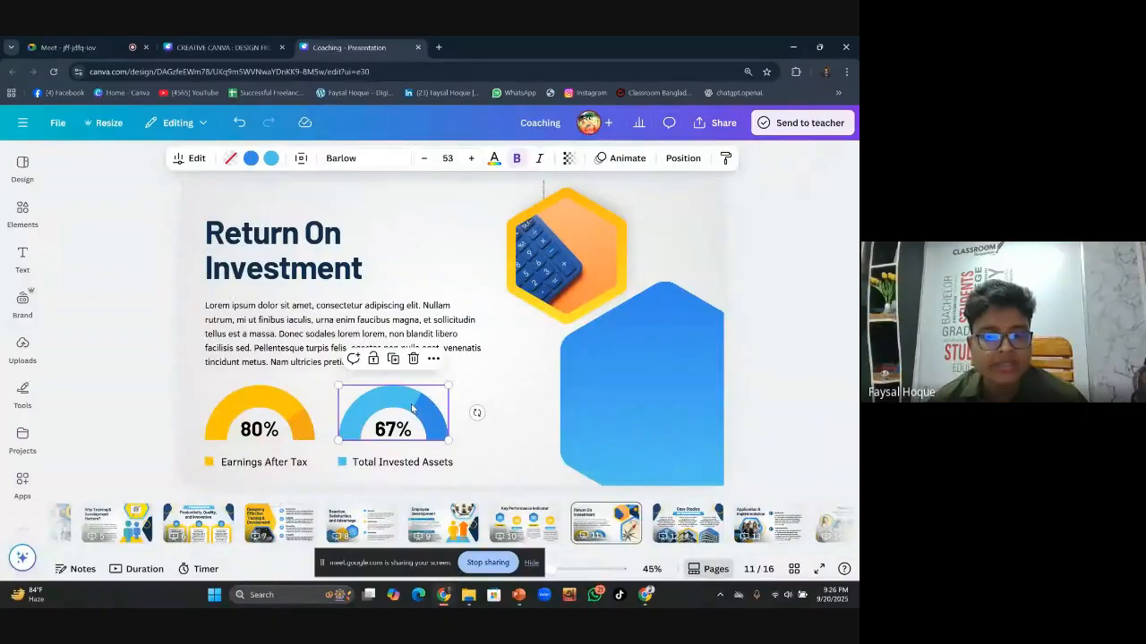
{"action": "left_click", "coordinate": [27, 208]}
{"action": "left_click", "coordinate": [225, 167]}
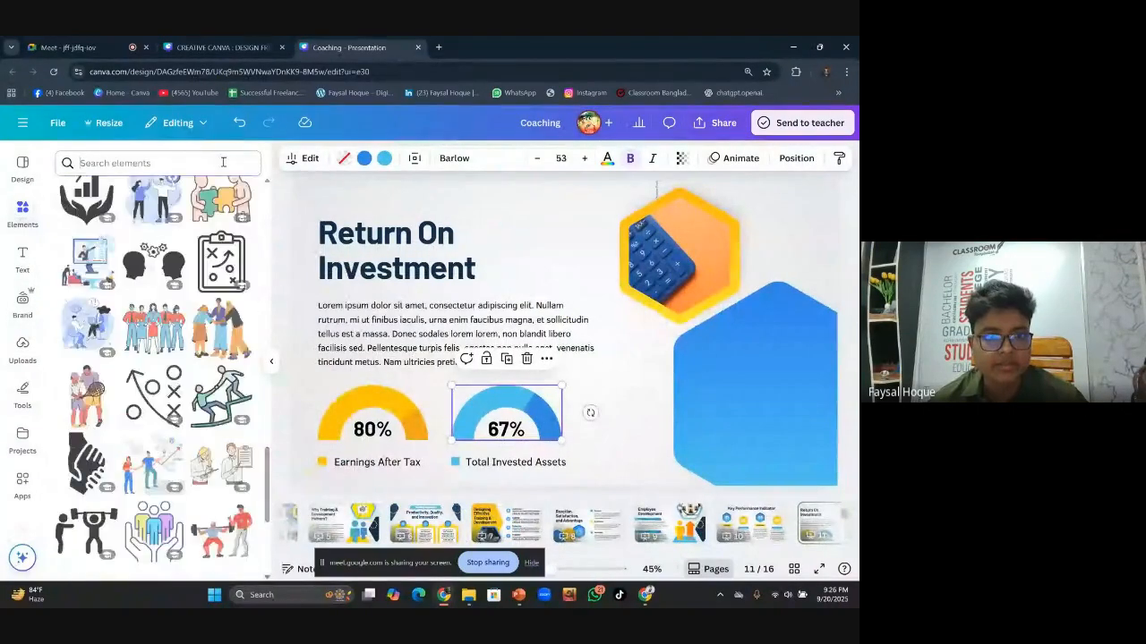
{"action": "type", "text": "6"}
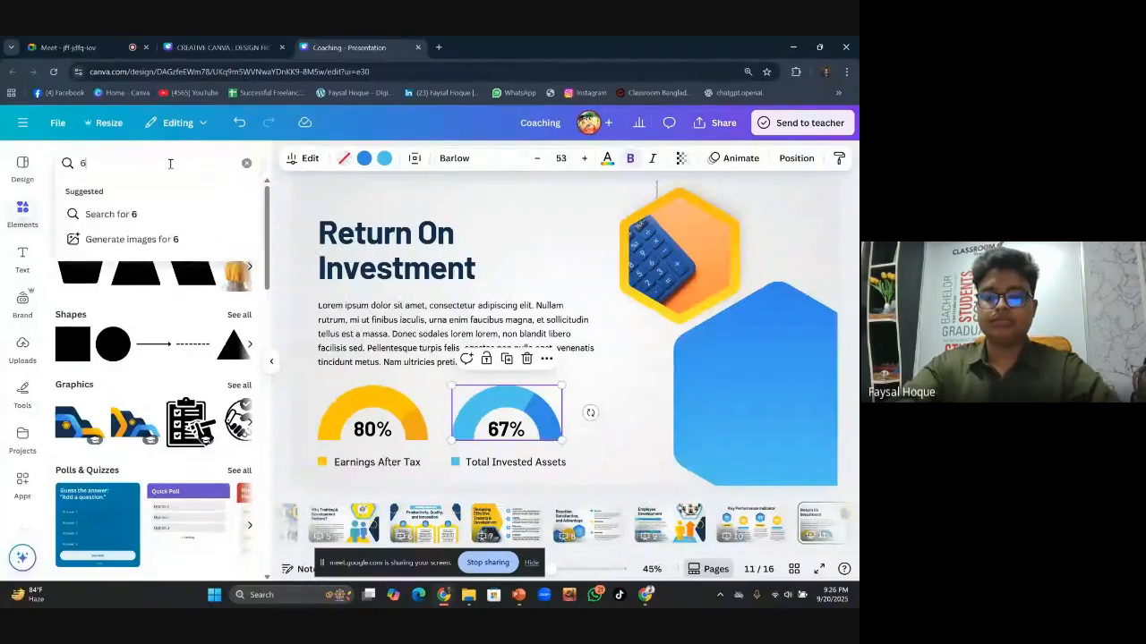
{"action": "type", "text": "7%"}
{"action": "key", "text": "Return"}
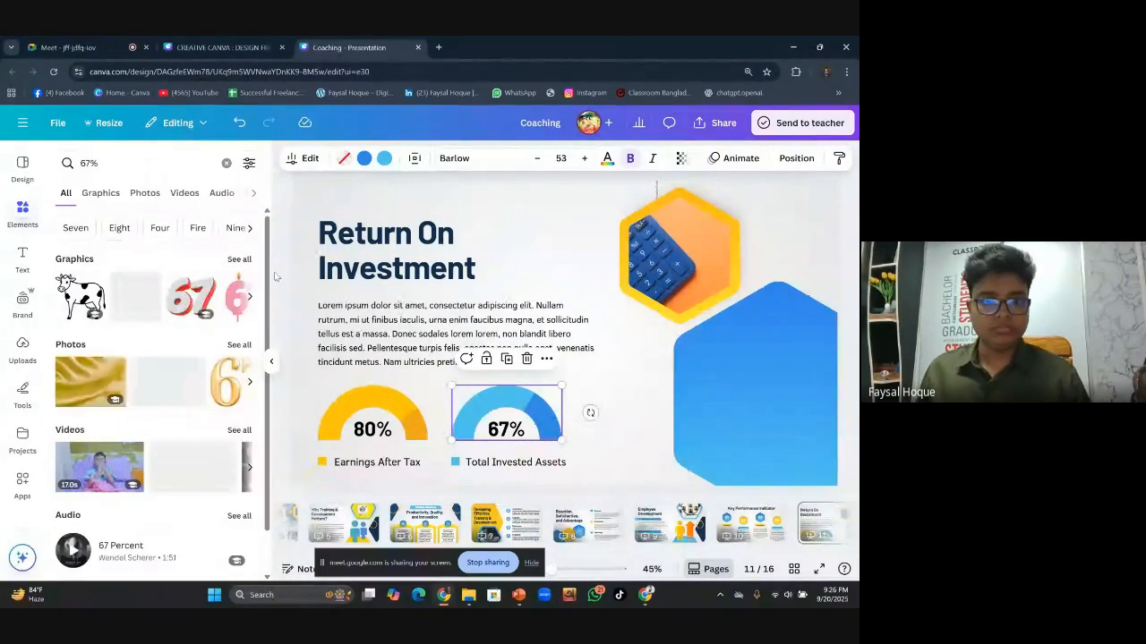
{"action": "left_click", "coordinate": [239, 259]}
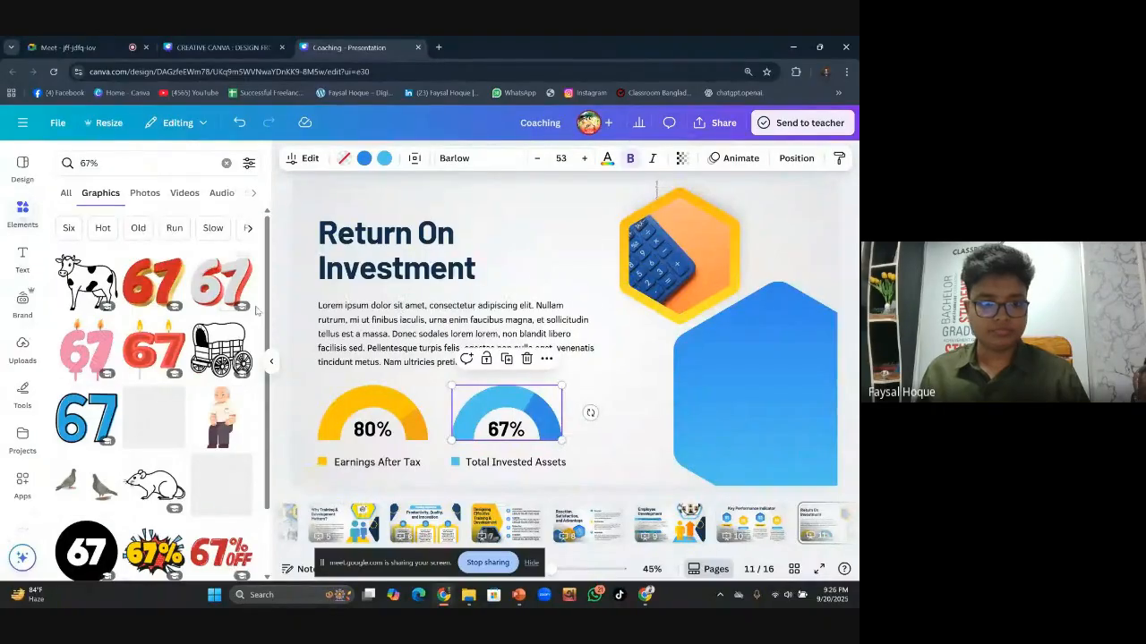
{"action": "scroll", "coordinate": [185, 333], "scroll_direction": "down", "scroll_amount": 1}
{"action": "scroll", "coordinate": [186, 333], "scroll_direction": "down", "scroll_amount": 3}
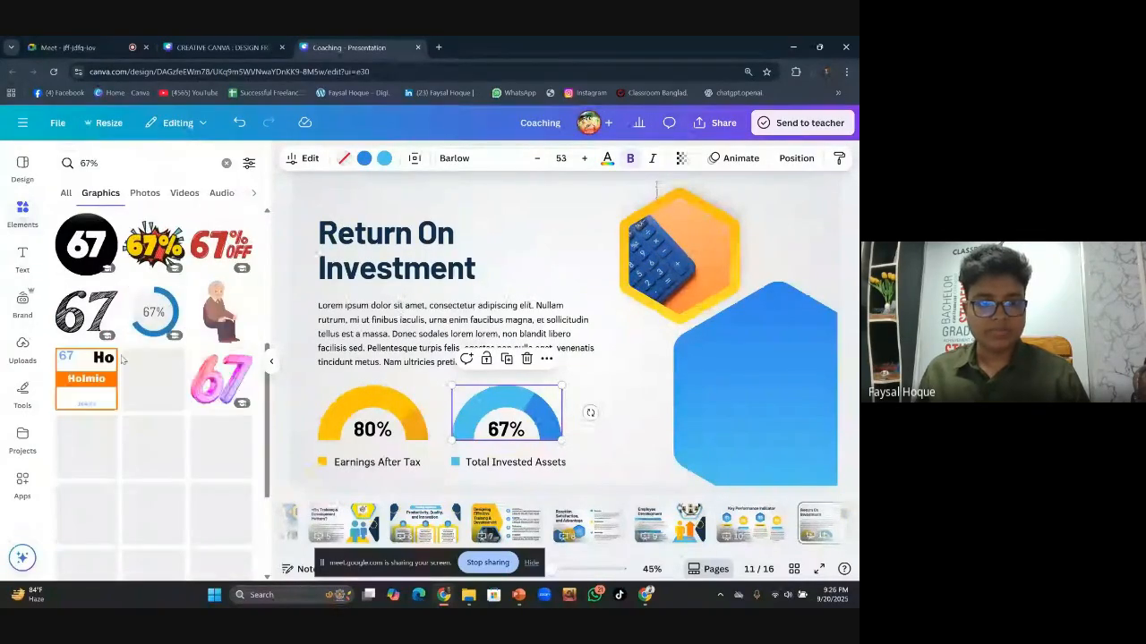
{"action": "left_click", "coordinate": [158, 320]}
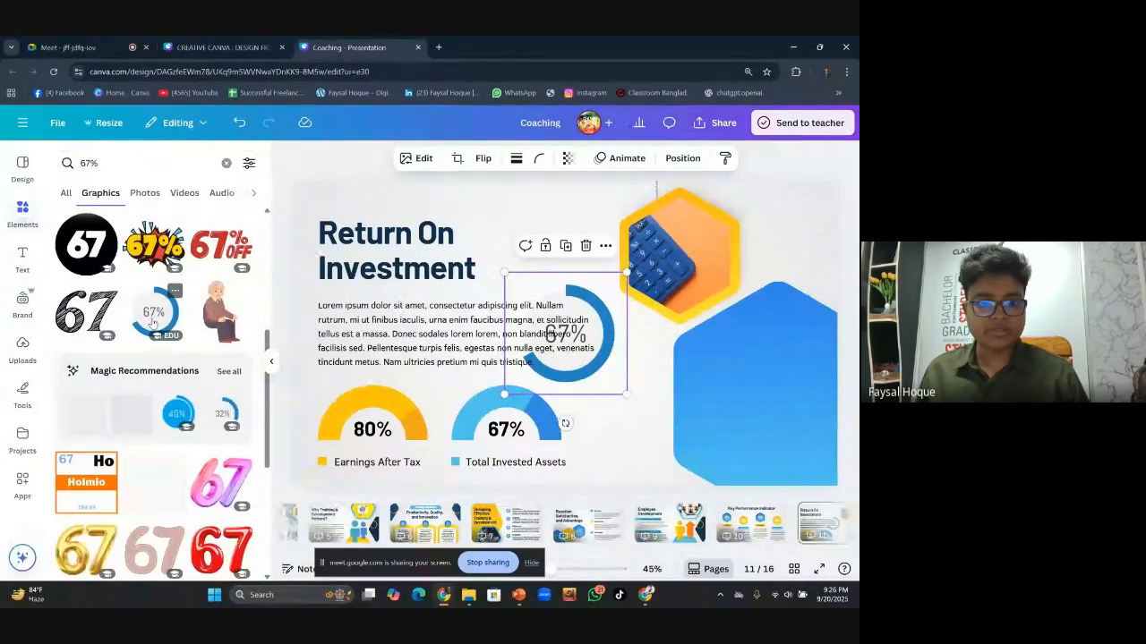
Browse similar ring graphics, then clear the '67%' element search
{"action": "left_click", "coordinate": [230, 374]}
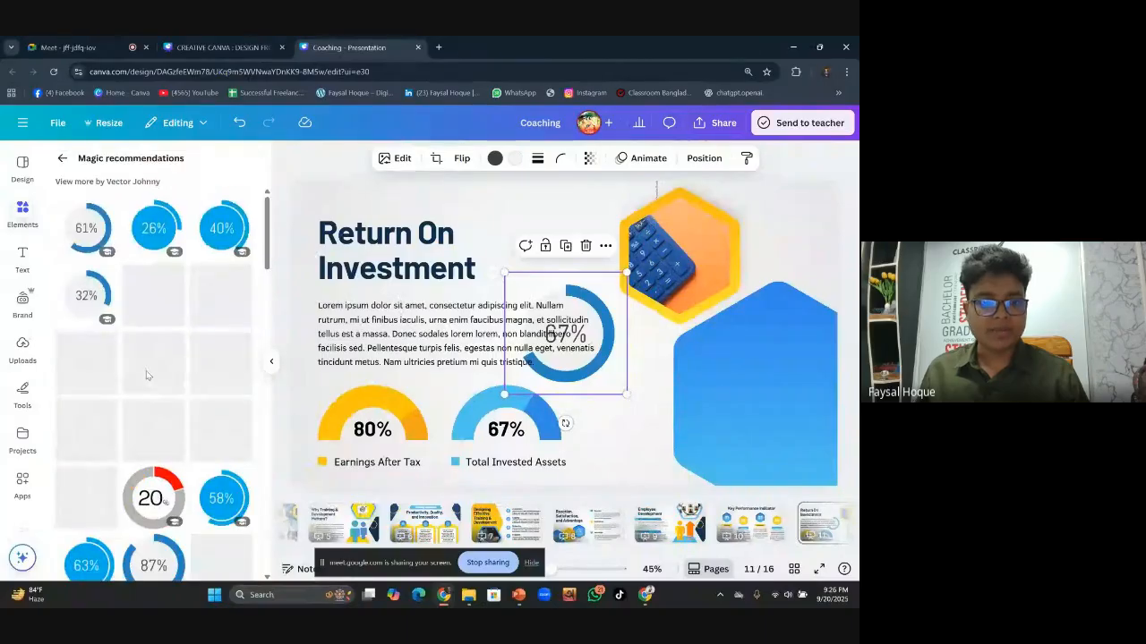
{"action": "scroll", "coordinate": [156, 394], "scroll_direction": "down", "scroll_amount": 3}
{"action": "scroll", "coordinate": [164, 408], "scroll_direction": "down", "scroll_amount": 5}
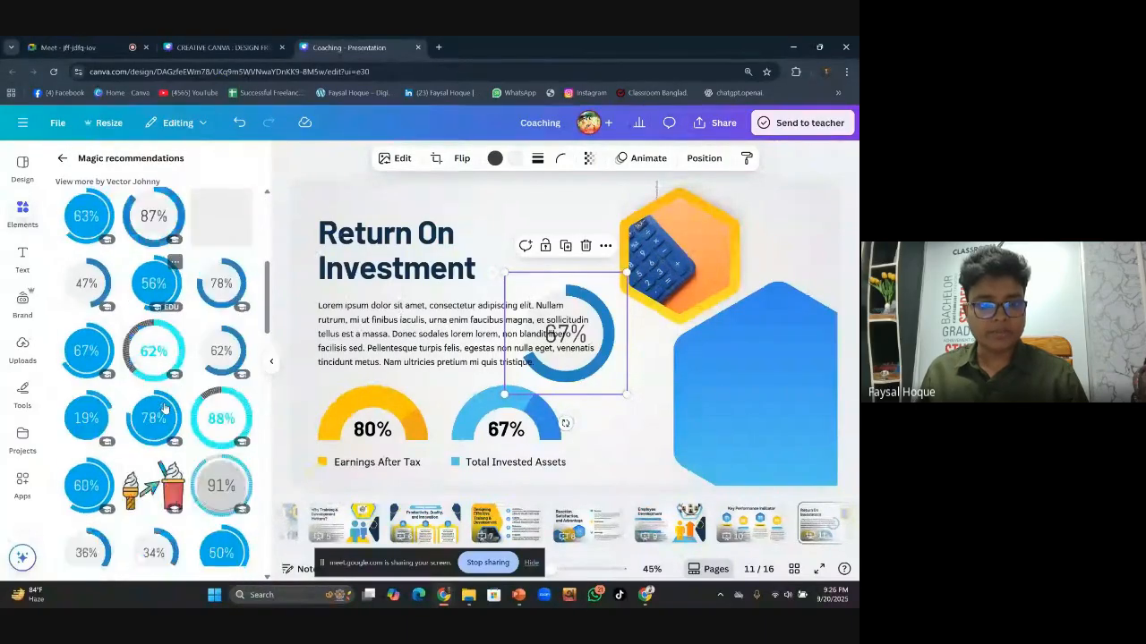
{"action": "scroll", "coordinate": [171, 402], "scroll_direction": "down", "scroll_amount": 5}
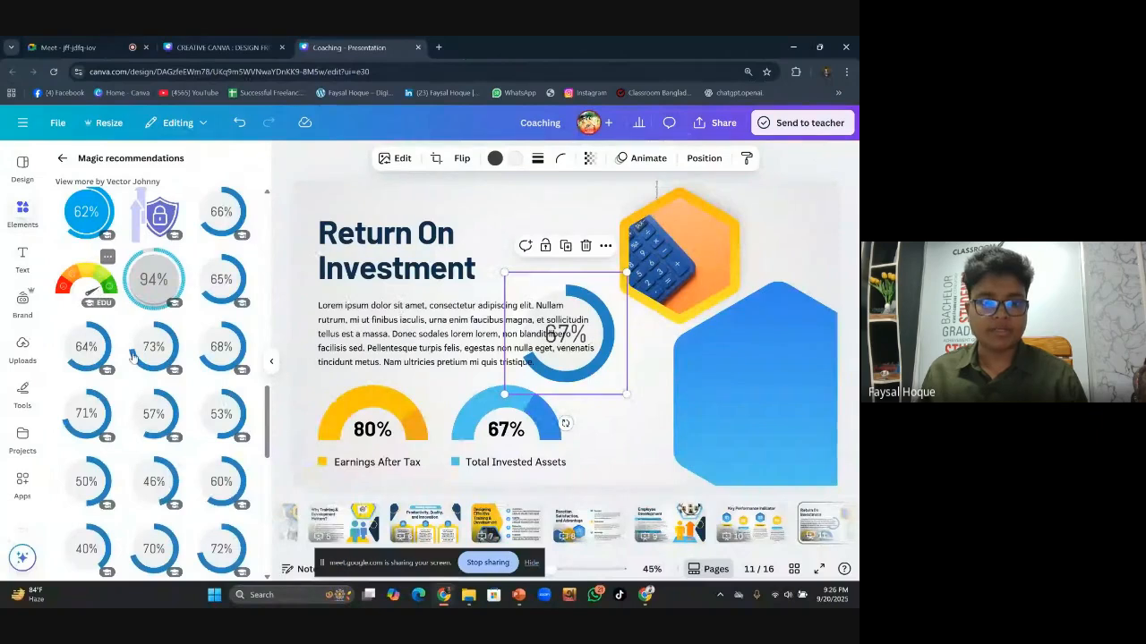
{"action": "scroll", "coordinate": [174, 382], "scroll_direction": "down", "scroll_amount": 10}
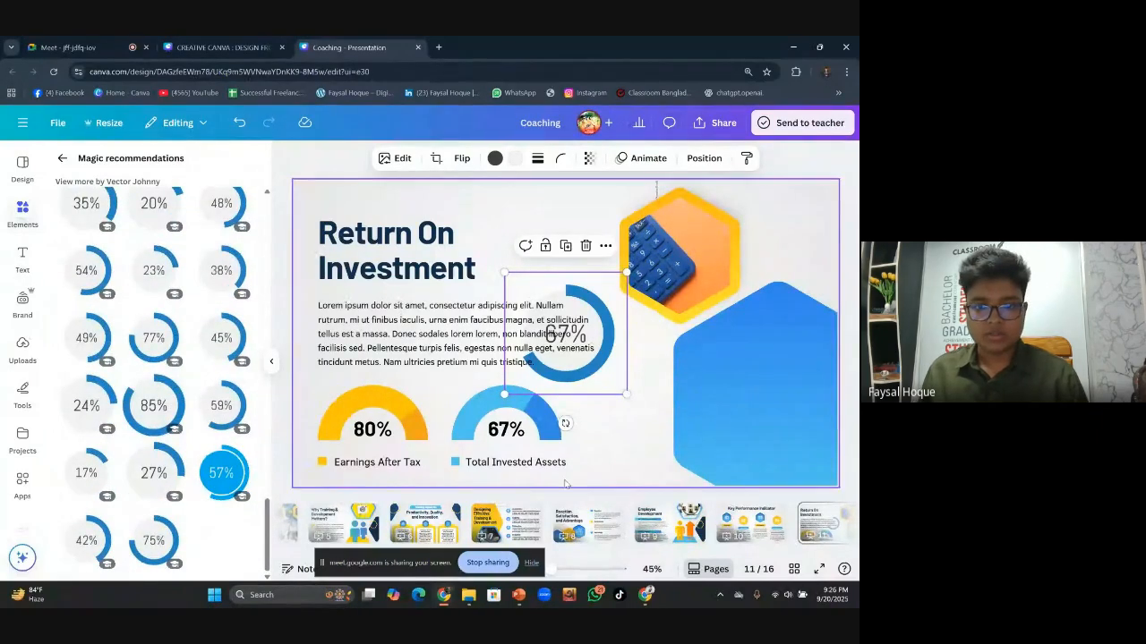
{"action": "left_click", "coordinate": [542, 425]}
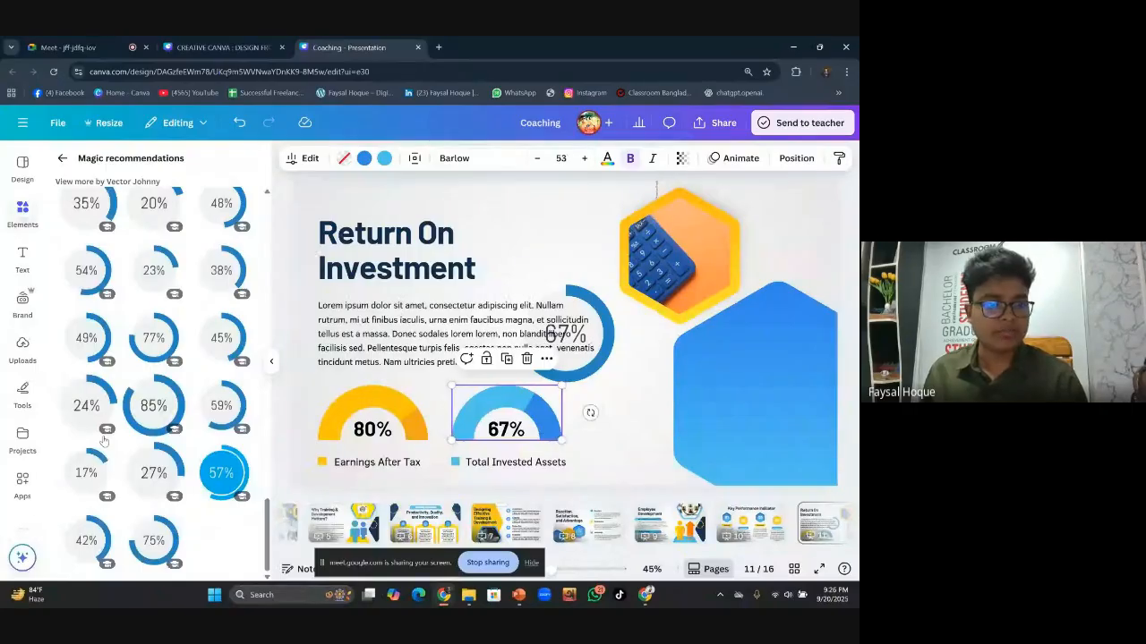
{"action": "left_click", "coordinate": [62, 158]}
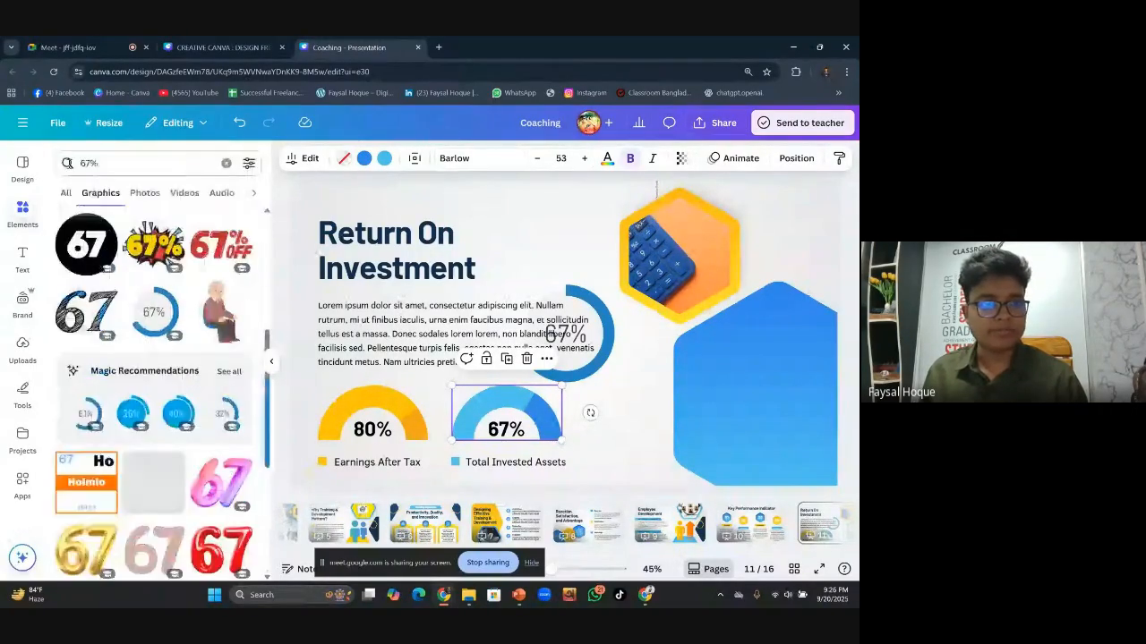
{"action": "left_click", "coordinate": [227, 164]}
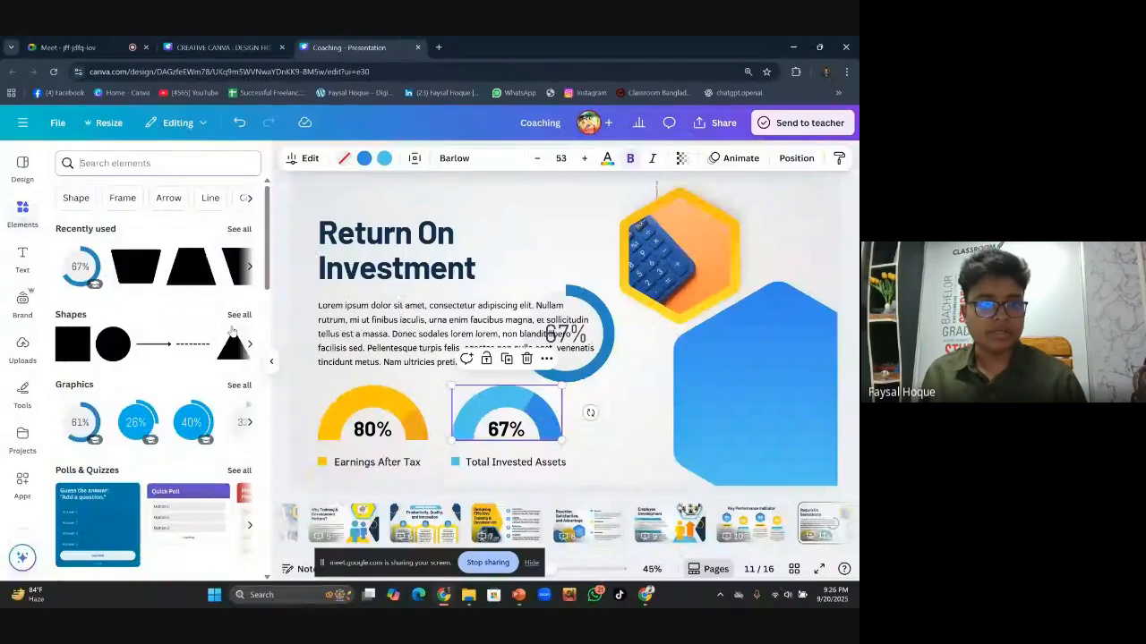
{"action": "scroll", "coordinate": [183, 311], "scroll_direction": "down", "scroll_amount": 2}
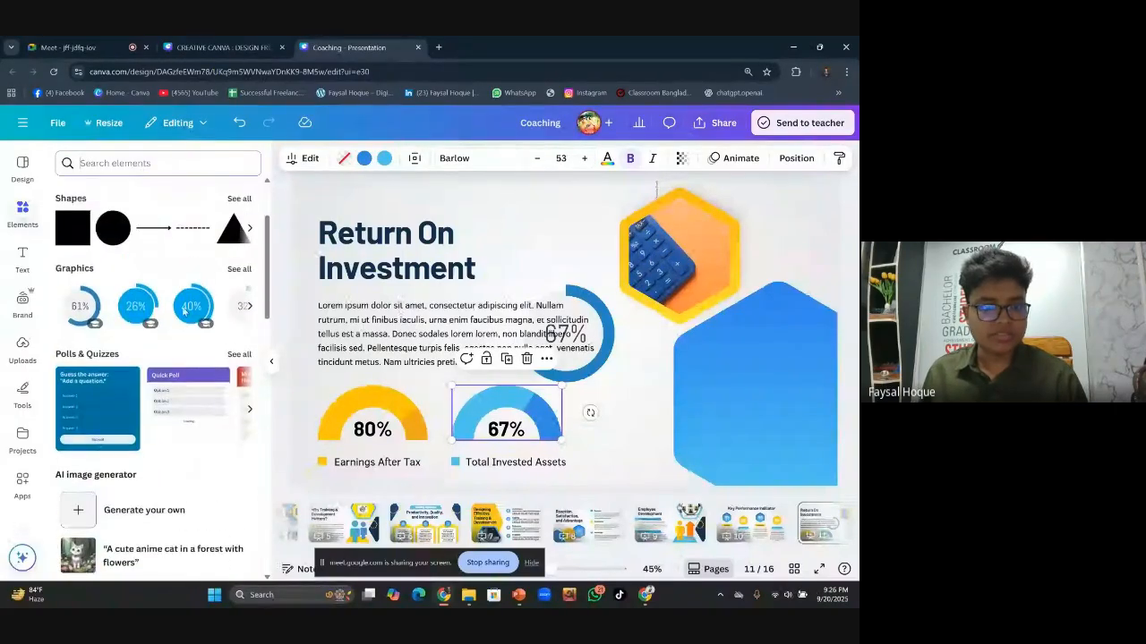
{"action": "scroll", "coordinate": [184, 310], "scroll_direction": "down", "scroll_amount": 3}
{"action": "scroll", "coordinate": [205, 329], "scroll_direction": "down", "scroll_amount": 2}
{"action": "scroll", "coordinate": [205, 329], "scroll_direction": "down", "scroll_amount": 5}
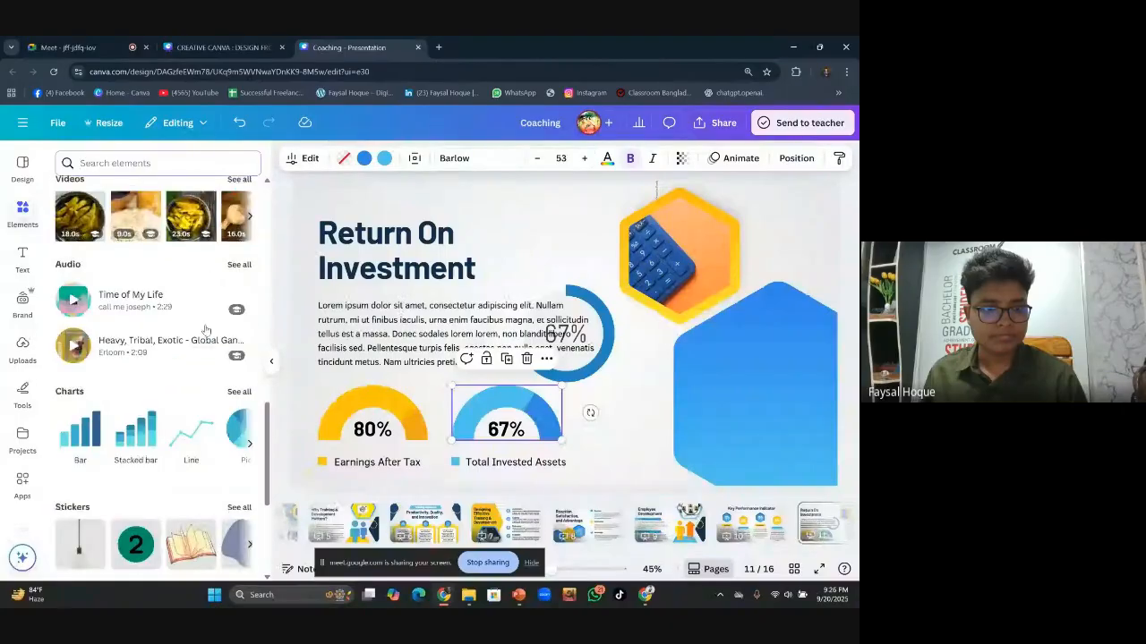
Add a donut chart from Charts and move it up over the hexagons
{"action": "left_click", "coordinate": [239, 323]}
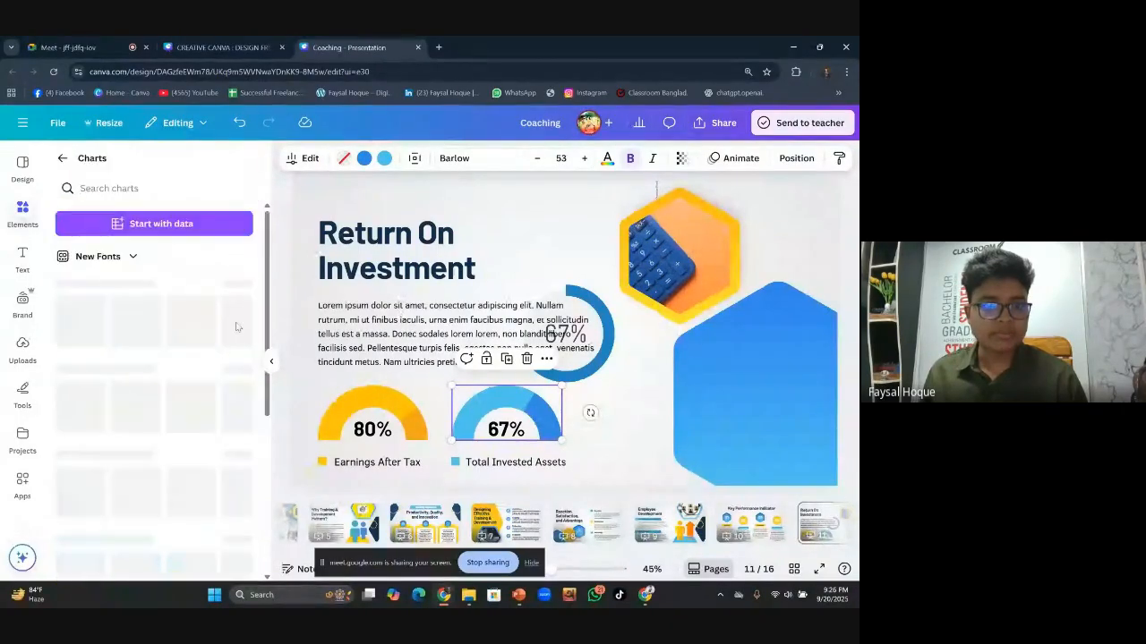
{"action": "scroll", "coordinate": [129, 398], "scroll_direction": "down", "scroll_amount": 2}
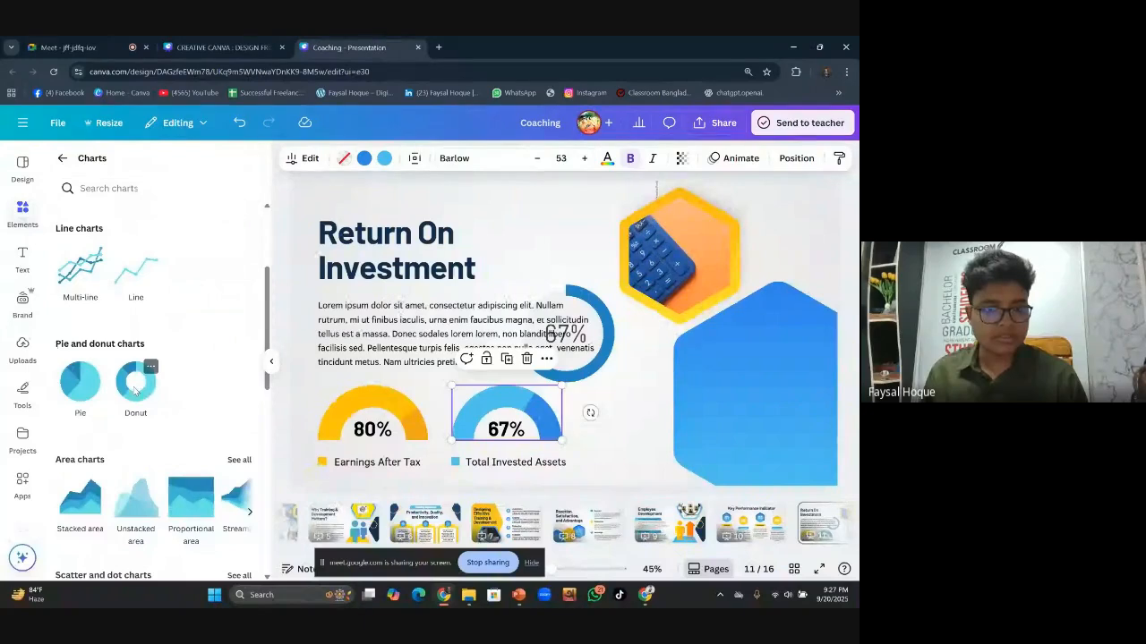
{"action": "left_click", "coordinate": [135, 383]}
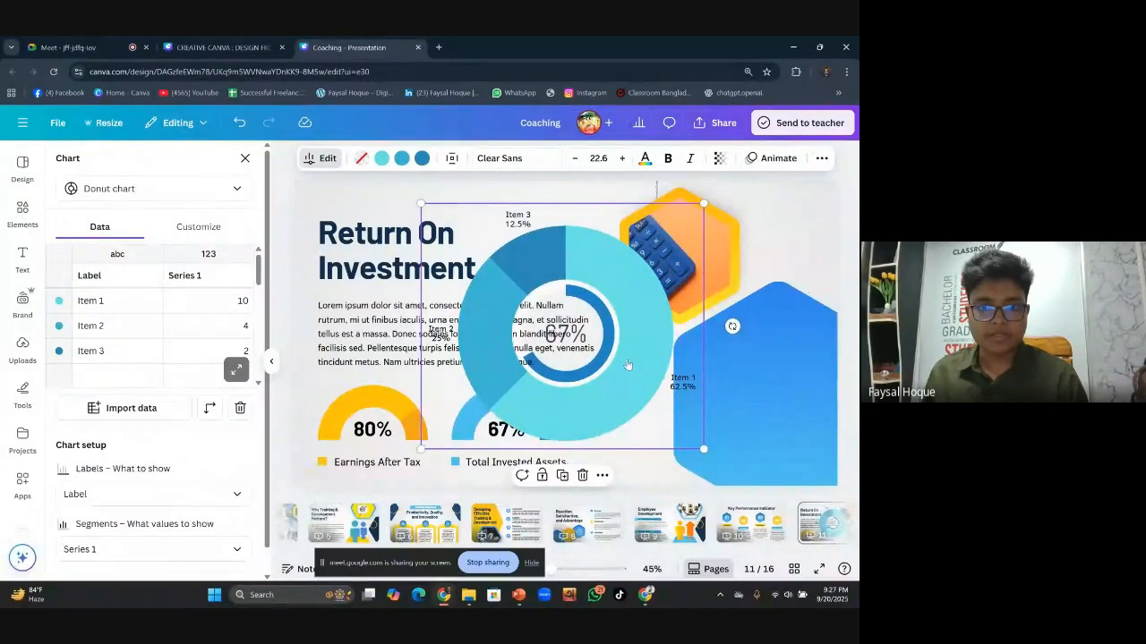
{"action": "left_click_drag", "start_coordinate": [628, 379], "coordinate": [712, 383]}
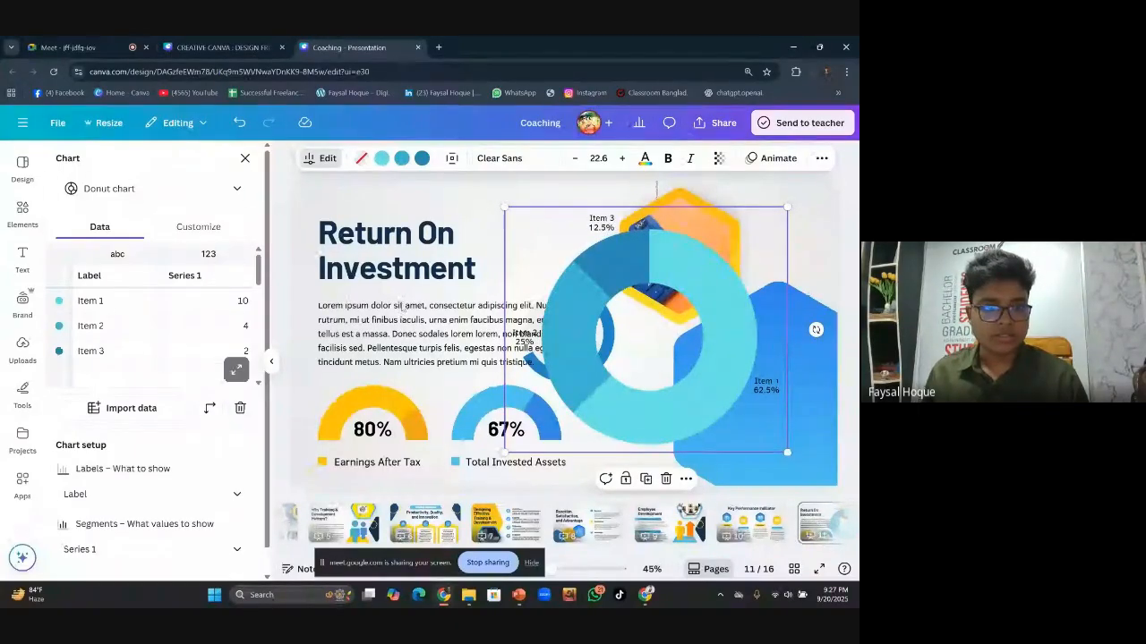
Select the donut chart's sample data rows and delete them
{"action": "left_click", "coordinate": [120, 301]}
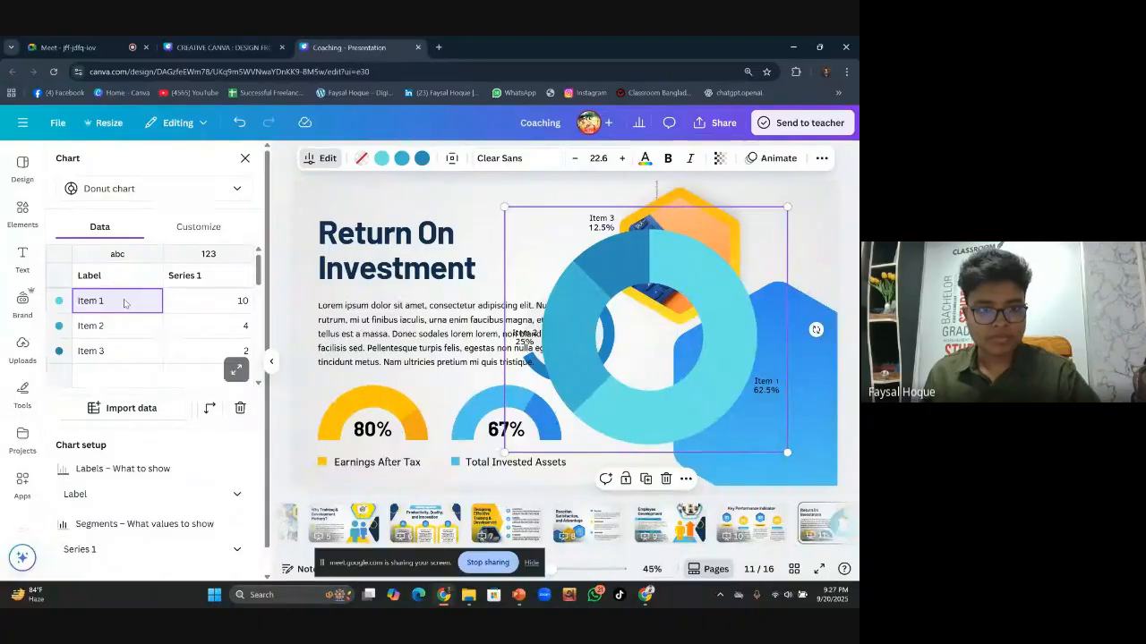
{"action": "left_click", "coordinate": [141, 353]}
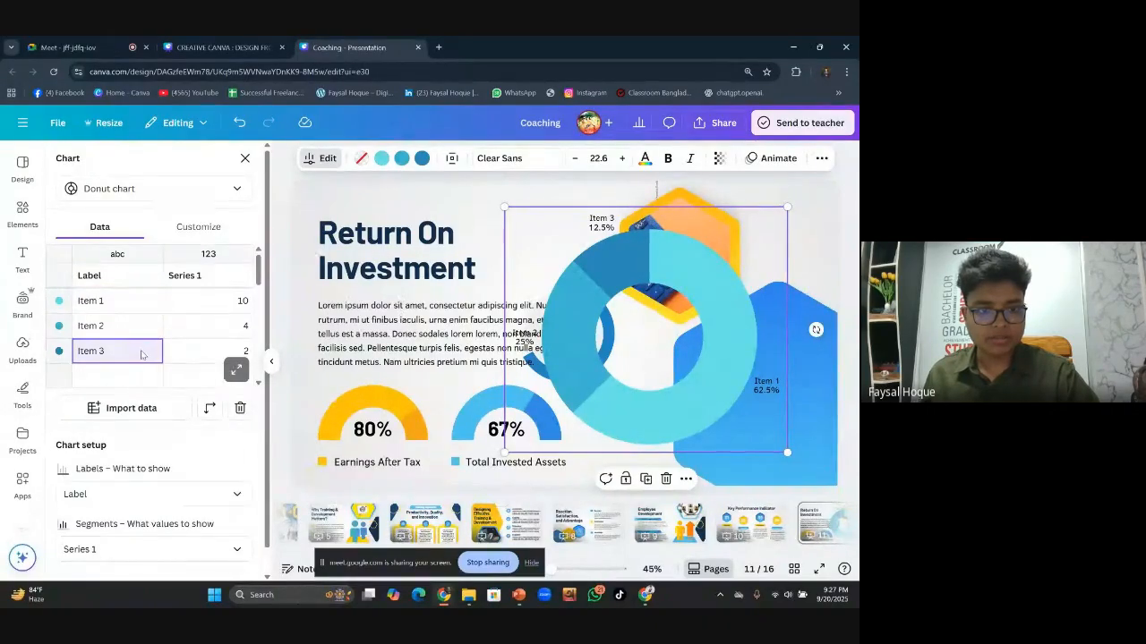
{"action": "left_click", "coordinate": [49, 358]}
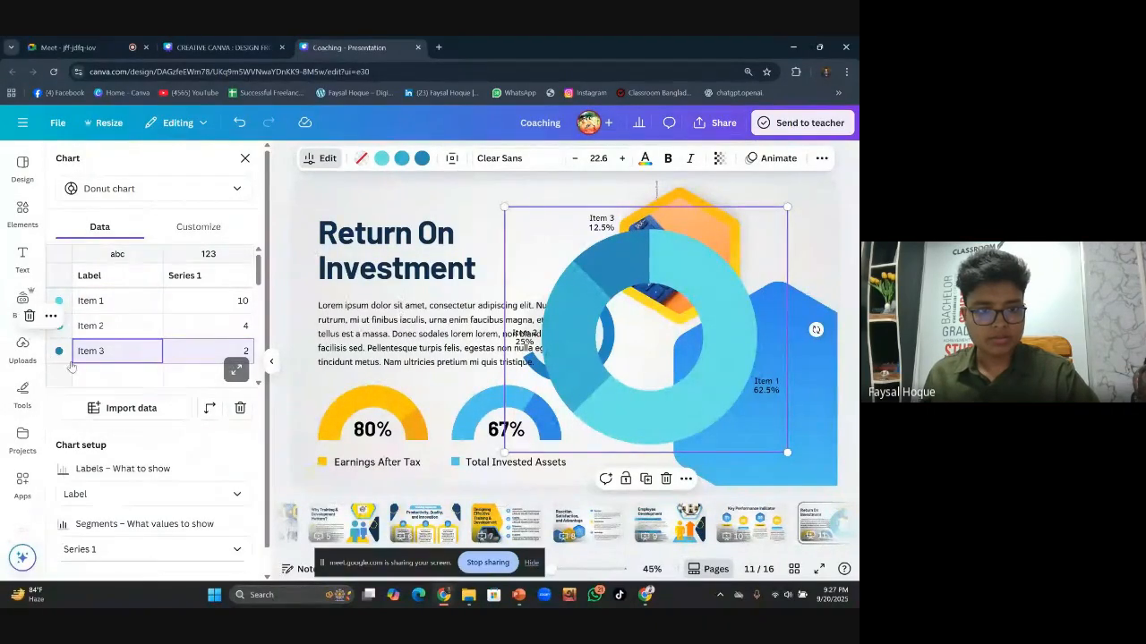
{"action": "left_click", "coordinate": [240, 409]}
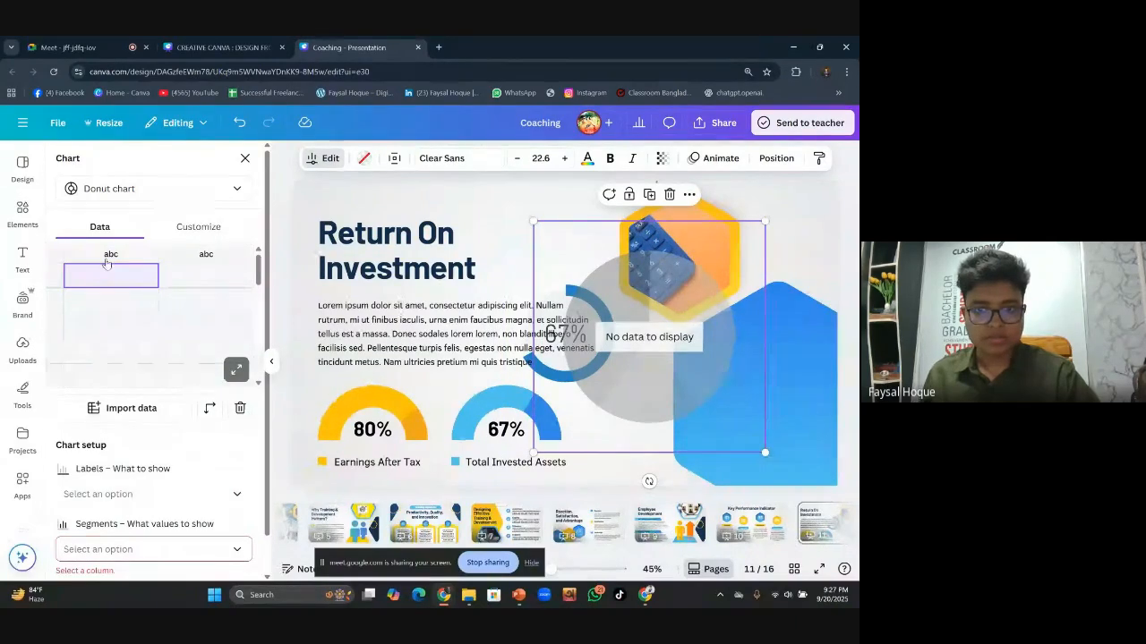
Undo the mistaken 'Data 67%' entry and rename the first chart item to 'item 1'
{"action": "left_click", "coordinate": [112, 279]}
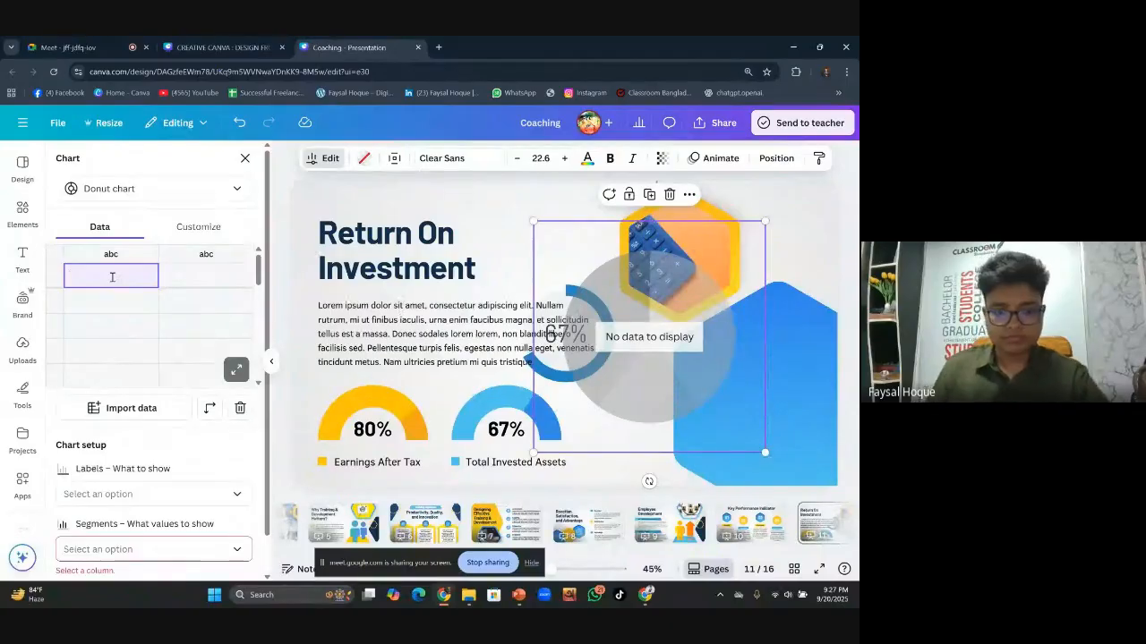
{"action": "type", "text": "Data 67"}
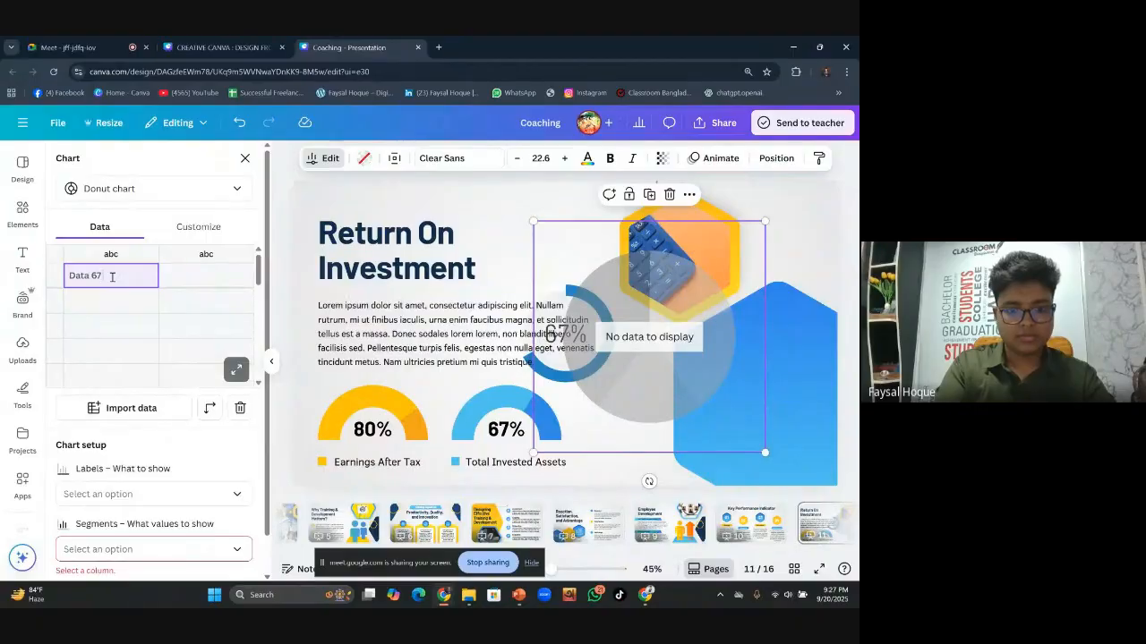
{"action": "type", "text": "%"}
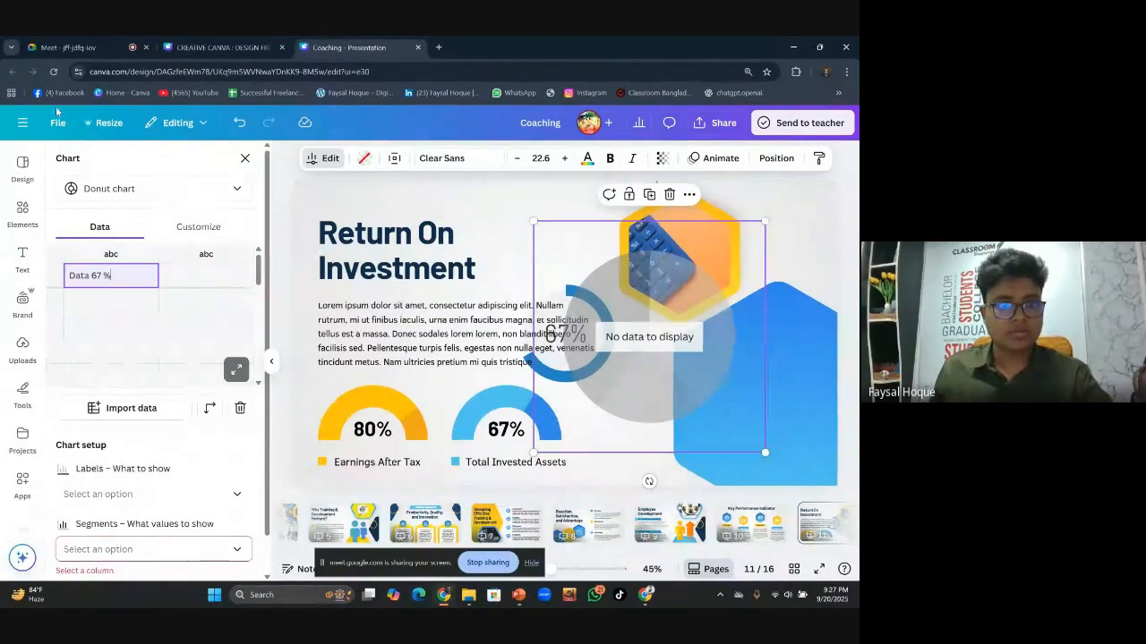
{"action": "left_click", "coordinate": [239, 125]}
{"action": "left_click", "coordinate": [239, 125]}
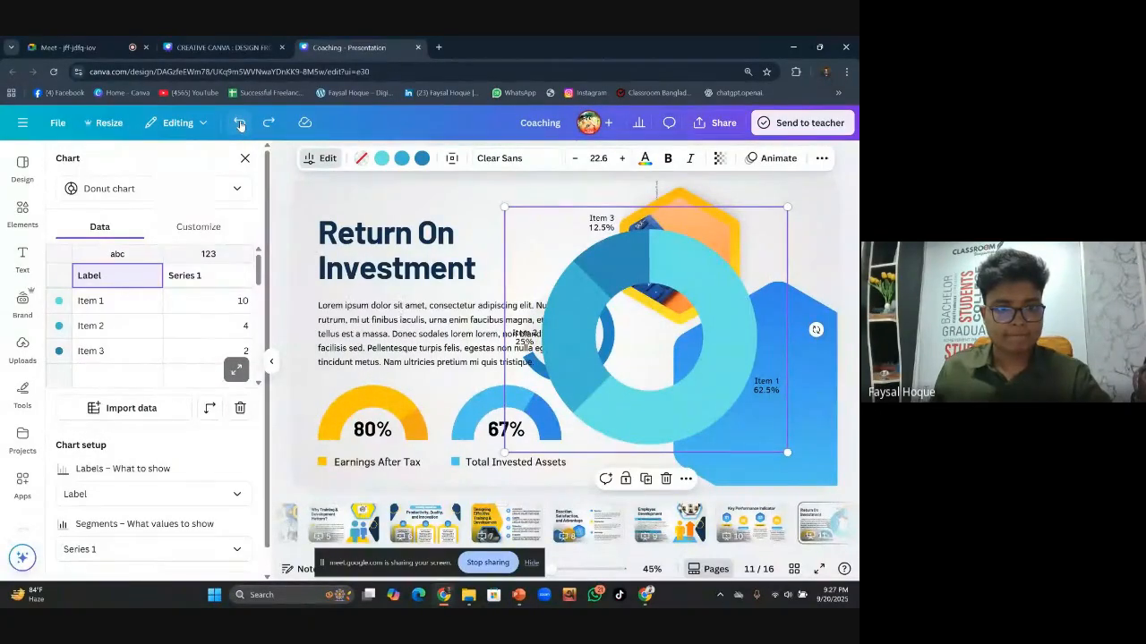
{"action": "left_click", "coordinate": [148, 304]}
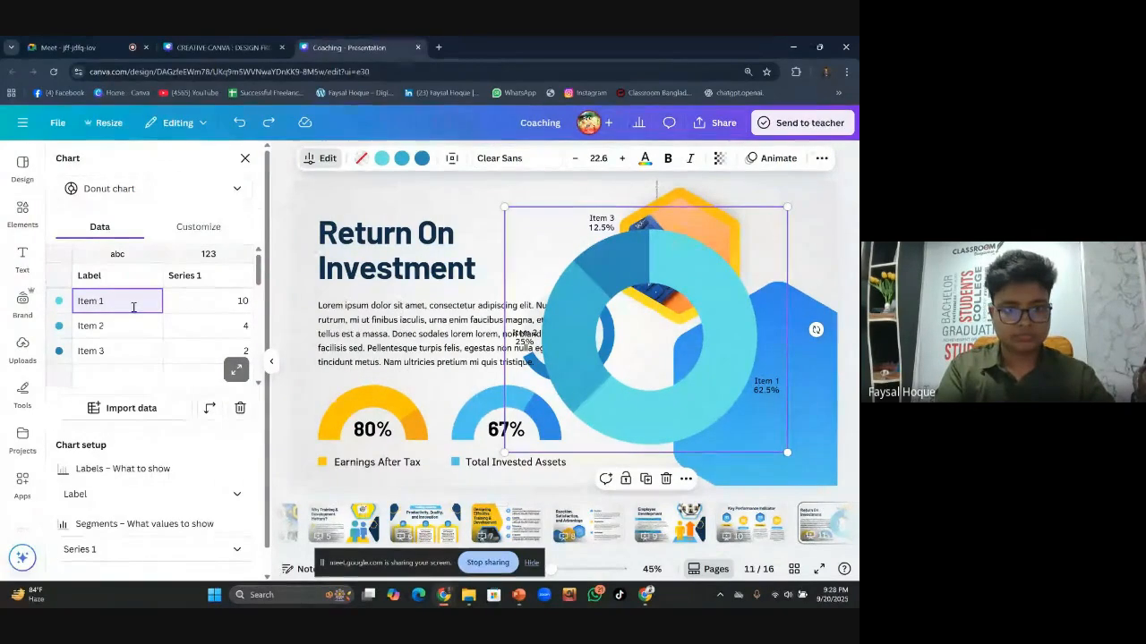
{"action": "key", "text": "BackSpace"}
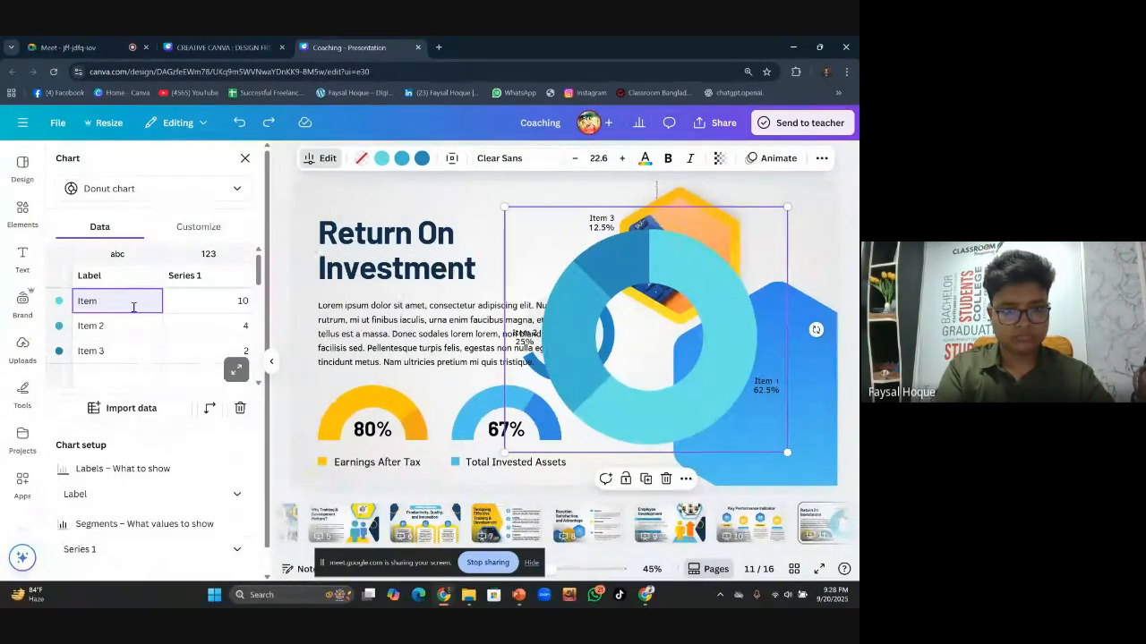
{"action": "key", "text": "BackSpace"}
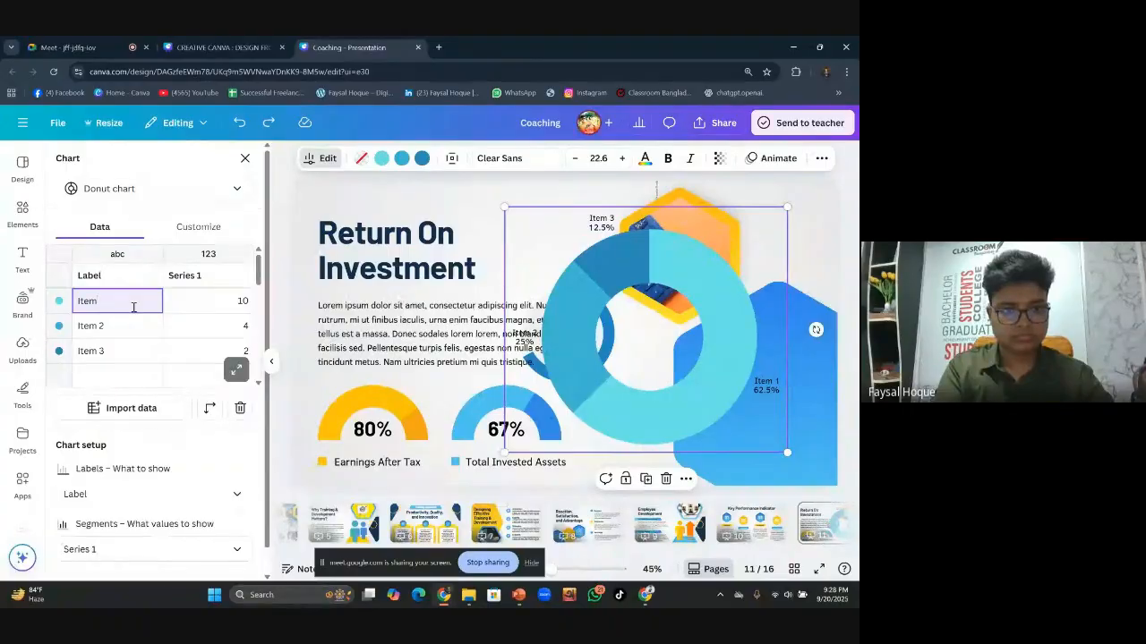
{"action": "key", "text": "BackSpace"}
{"action": "key", "text": "BackSpace"}
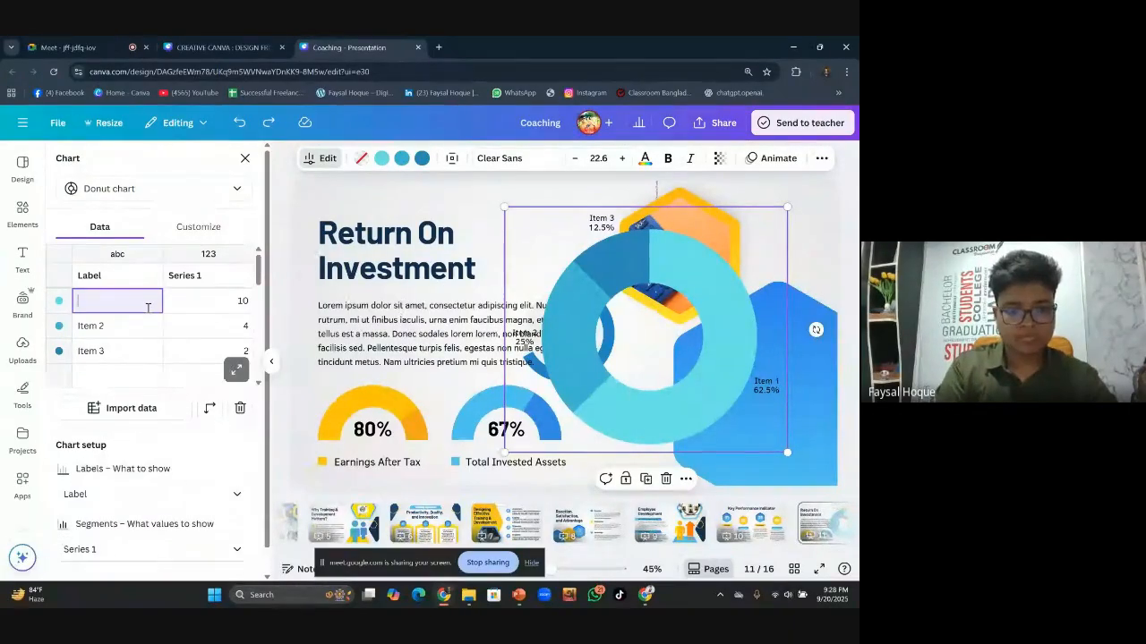
{"action": "type", "text": "i"}
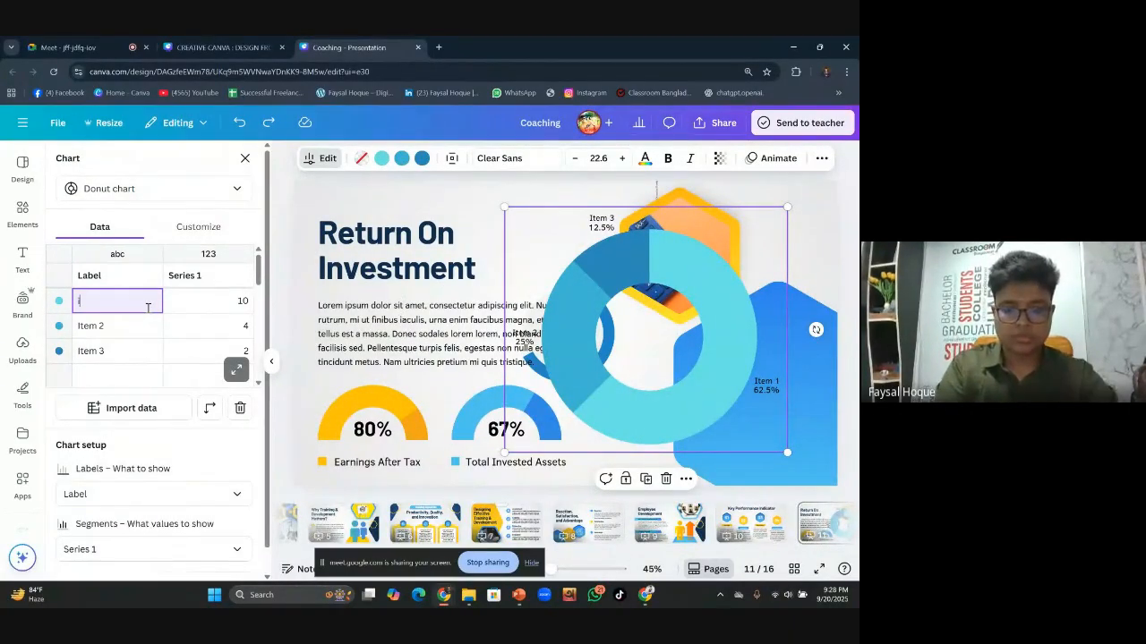
{"action": "type", "text": "tem 1"}
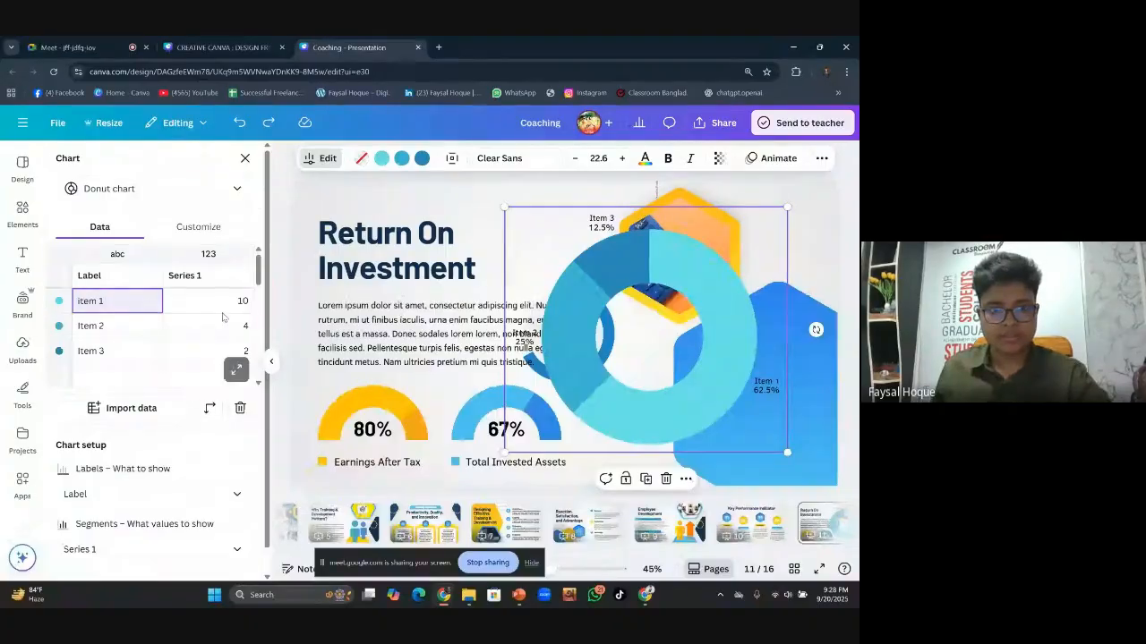
Set the item values to 67 and 33, empty Item 3, and reposition the chart
{"action": "left_click", "coordinate": [243, 301]}
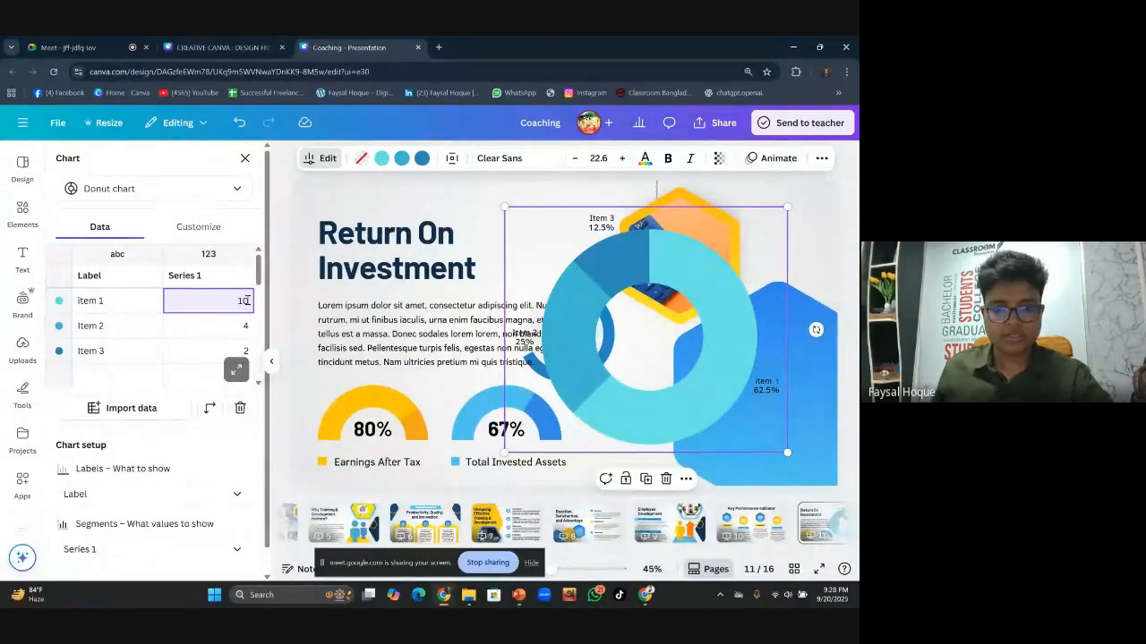
{"action": "key", "text": "BackSpace"}
{"action": "key", "text": "BackSpace"}
{"action": "type", "text": "62"}
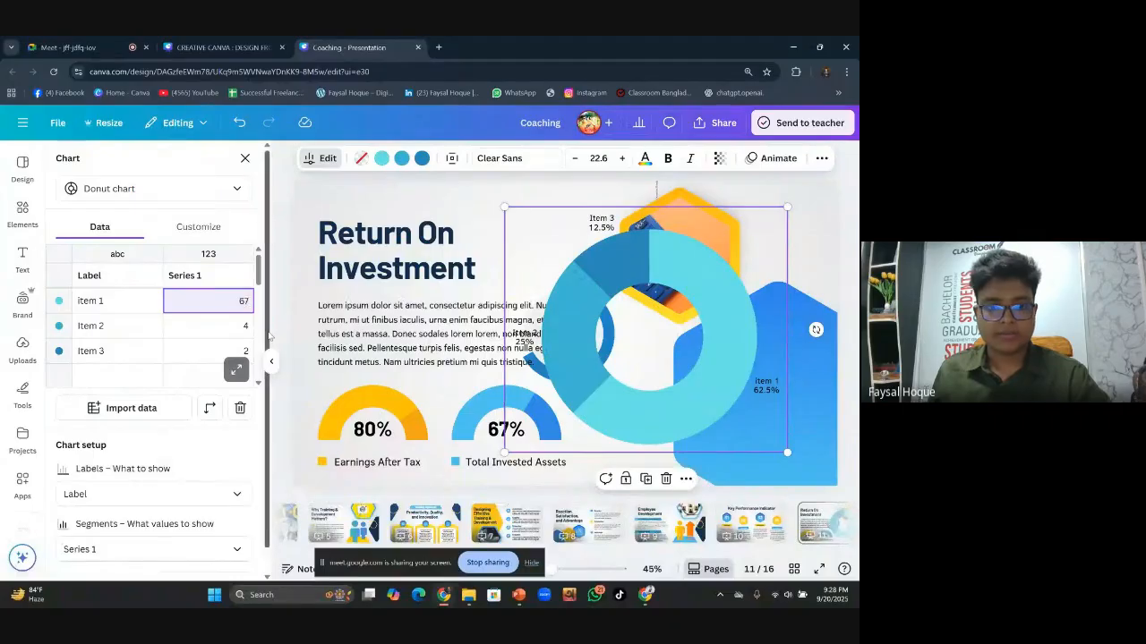
{"action": "left_click", "coordinate": [241, 327]}
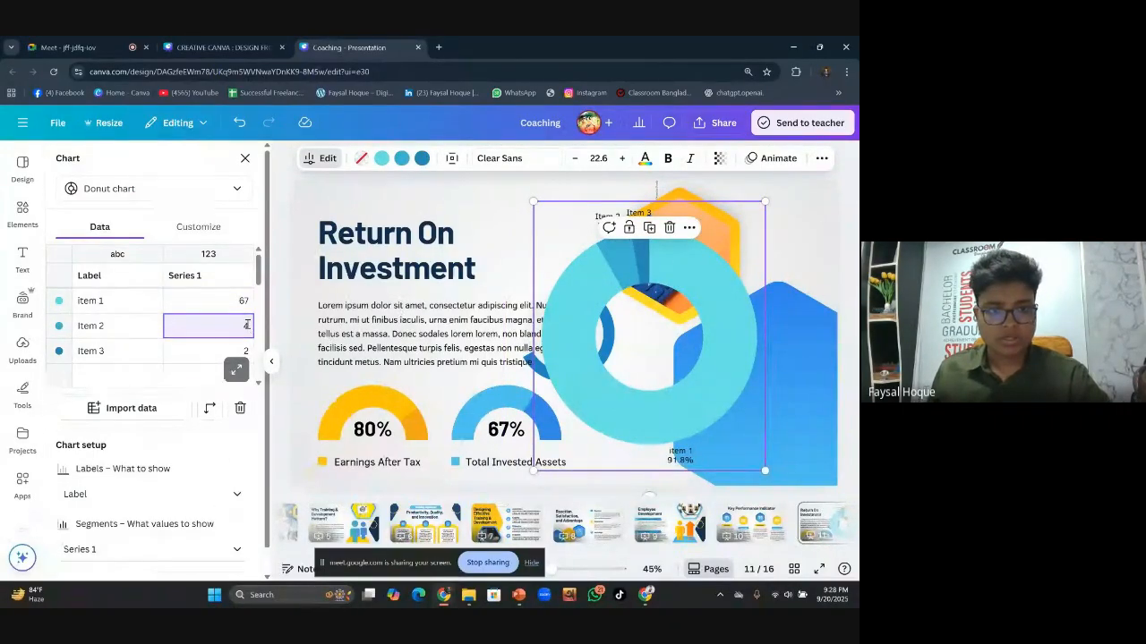
{"action": "key", "text": "BackSpace"}
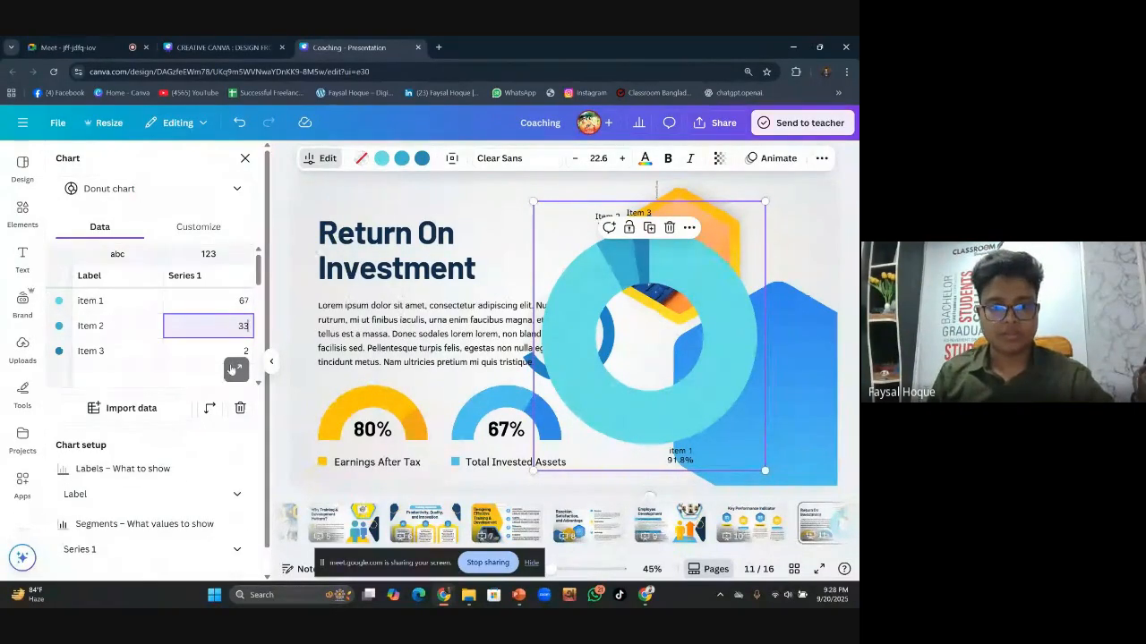
{"action": "left_click", "coordinate": [248, 354]}
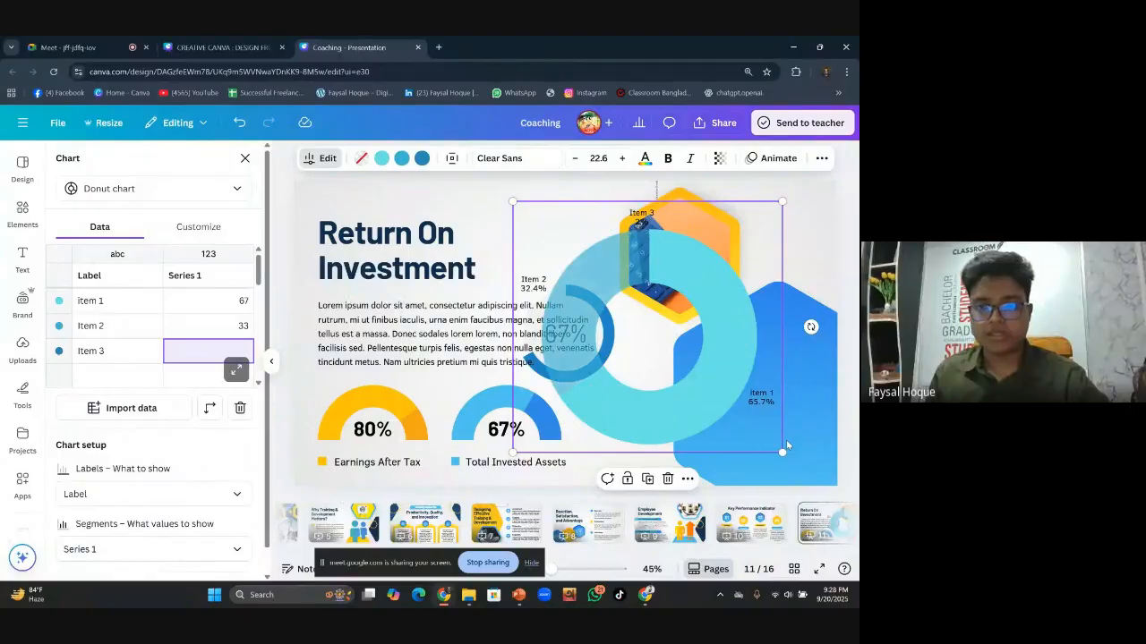
{"action": "left_click", "coordinate": [128, 355]}
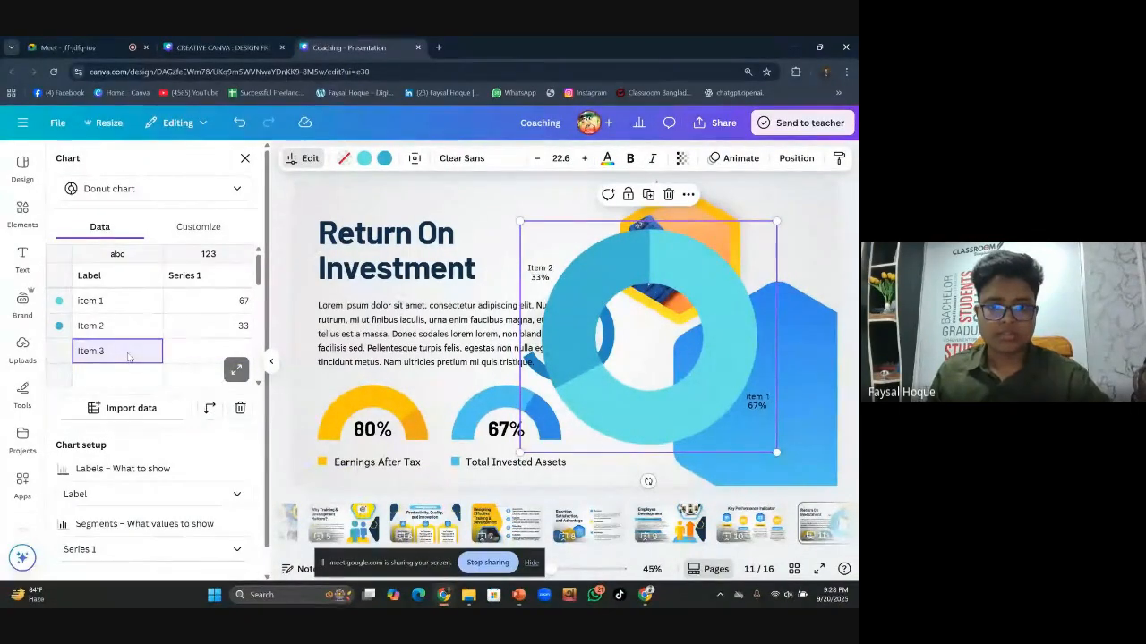
{"action": "left_click_drag", "start_coordinate": [696, 403], "coordinate": [780, 427]}
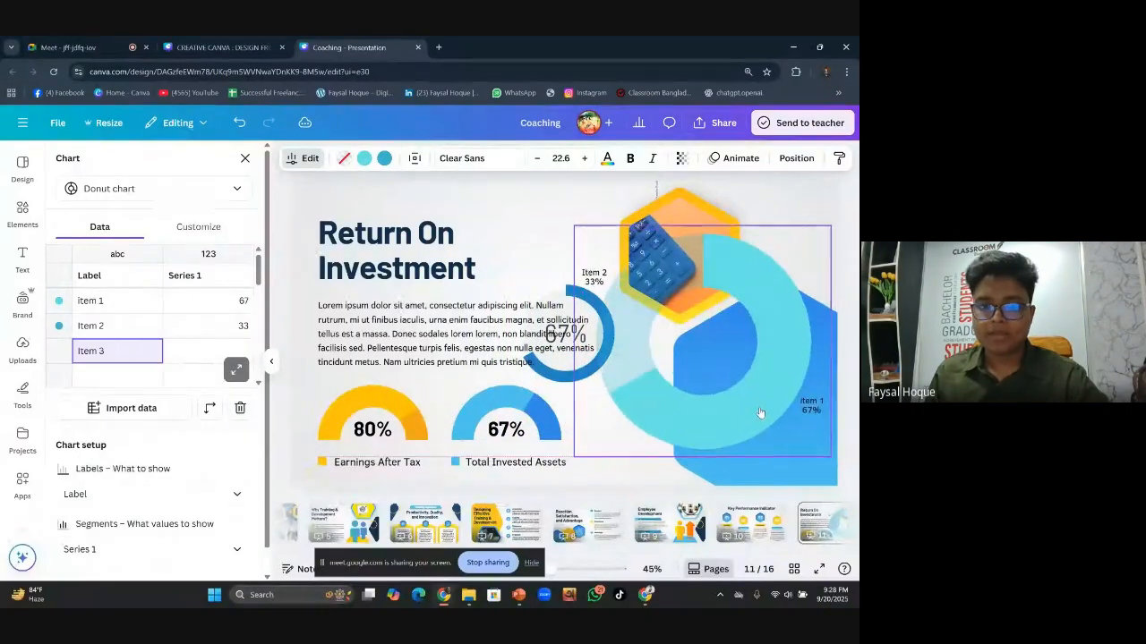
{"action": "left_click", "coordinate": [762, 413]}
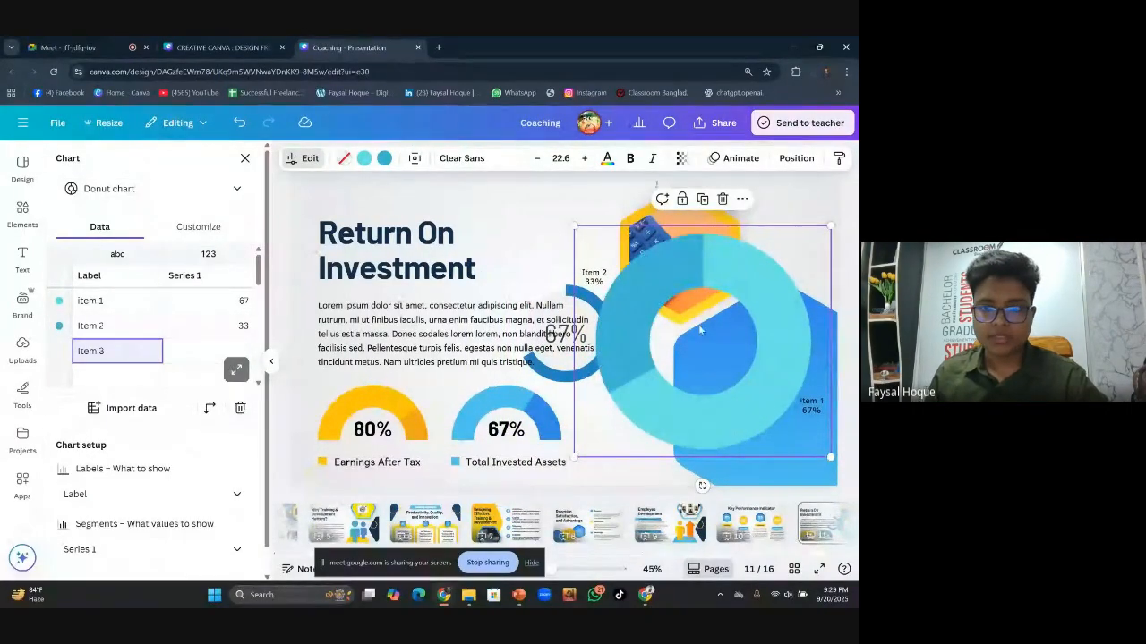
Delete the new donut chart and the small 67% ring graphic from the slide
{"action": "left_click", "coordinate": [723, 199]}
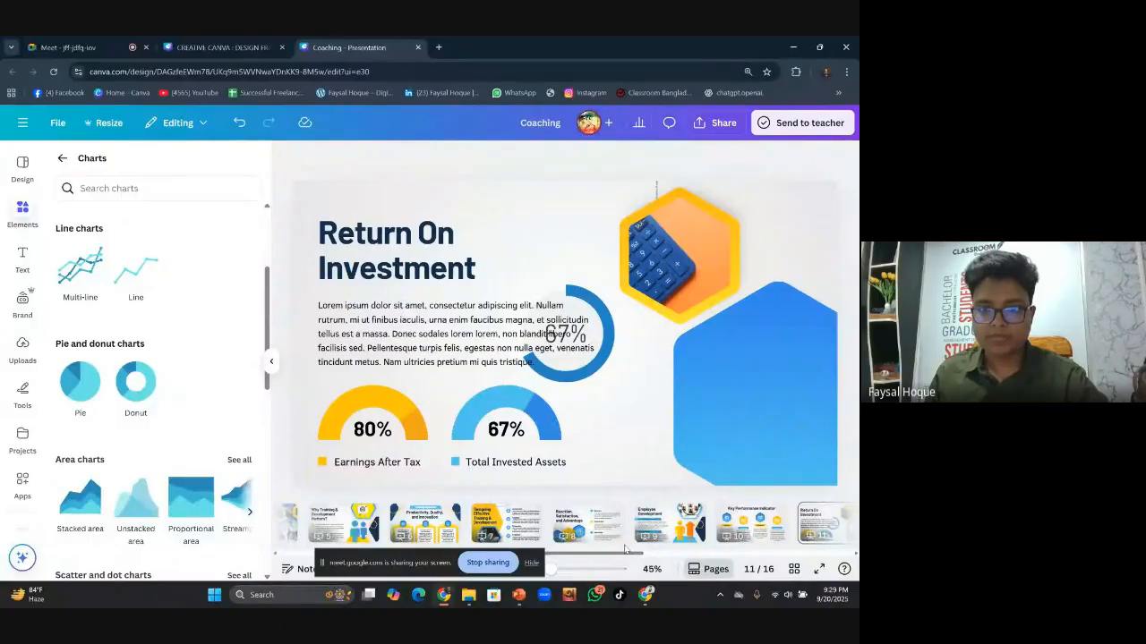
{"action": "left_click", "coordinate": [586, 374]}
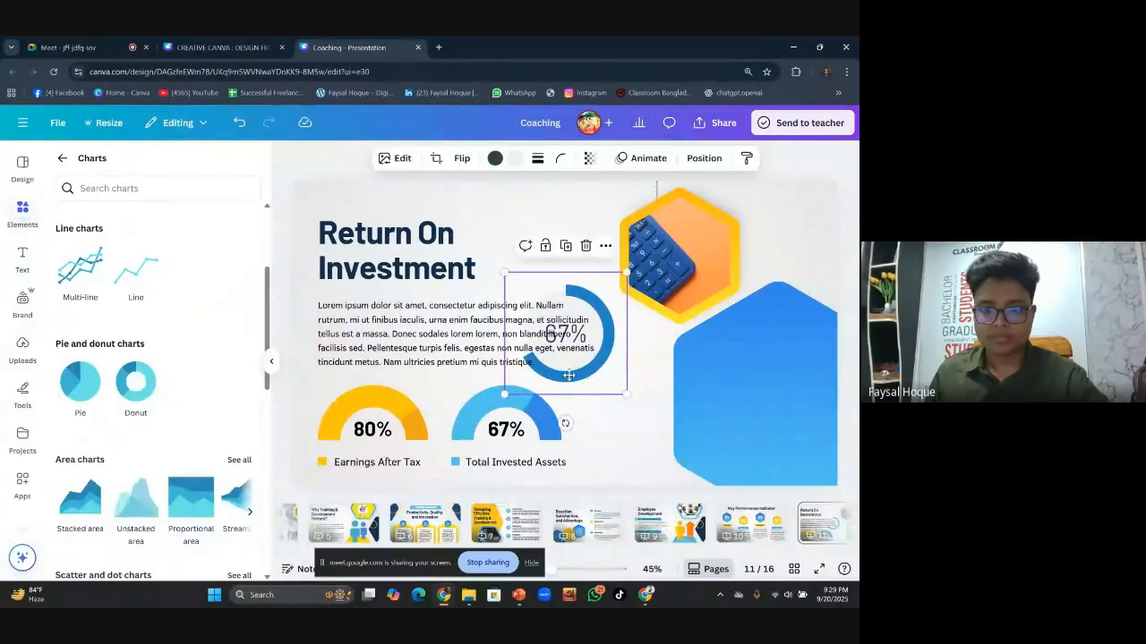
{"action": "left_click_drag", "start_coordinate": [587, 374], "coordinate": [393, 375]}
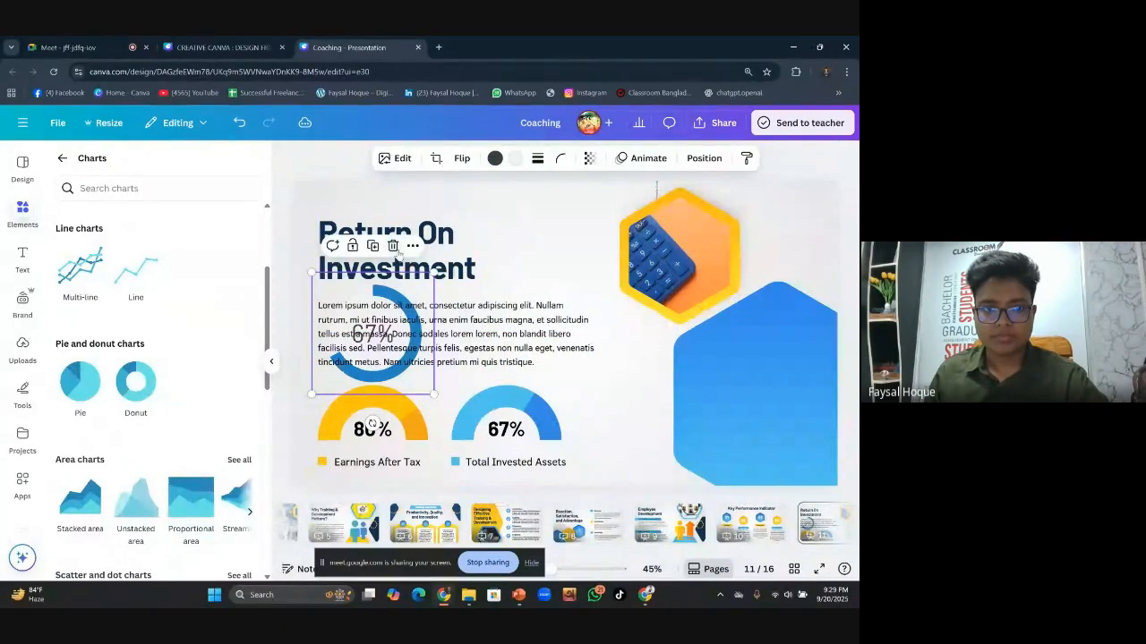
{"action": "left_click", "coordinate": [392, 245]}
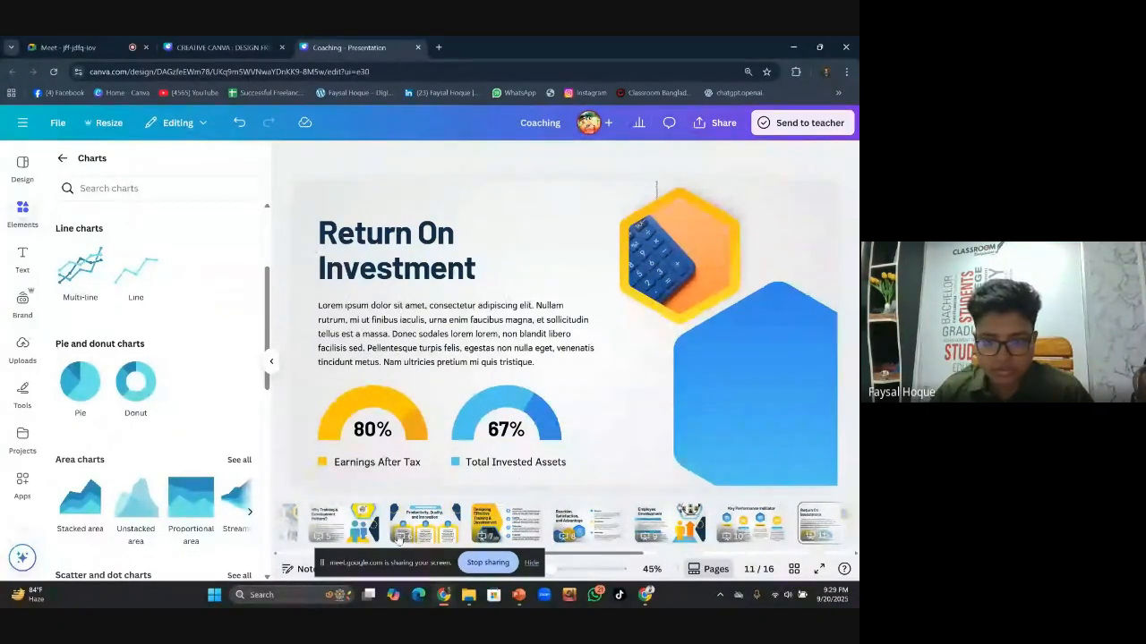
Look over slides 12, Case Studies, and 13, Application & Implementation
{"action": "left_click_drag", "start_coordinate": [653, 554], "coordinate": [731, 555]}
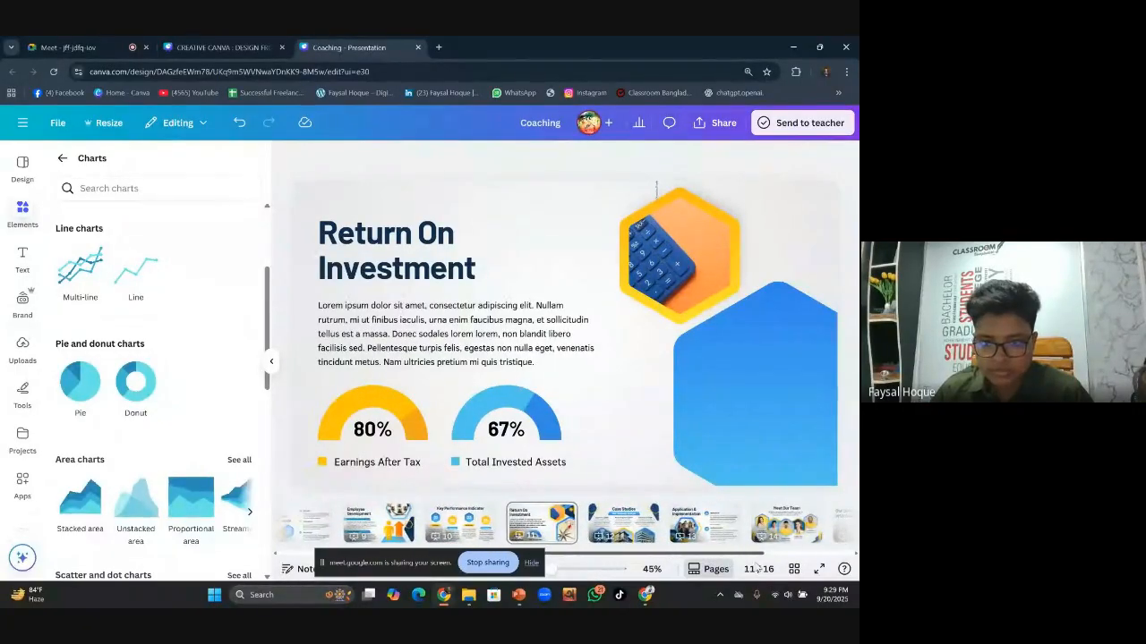
{"action": "left_click", "coordinate": [627, 528]}
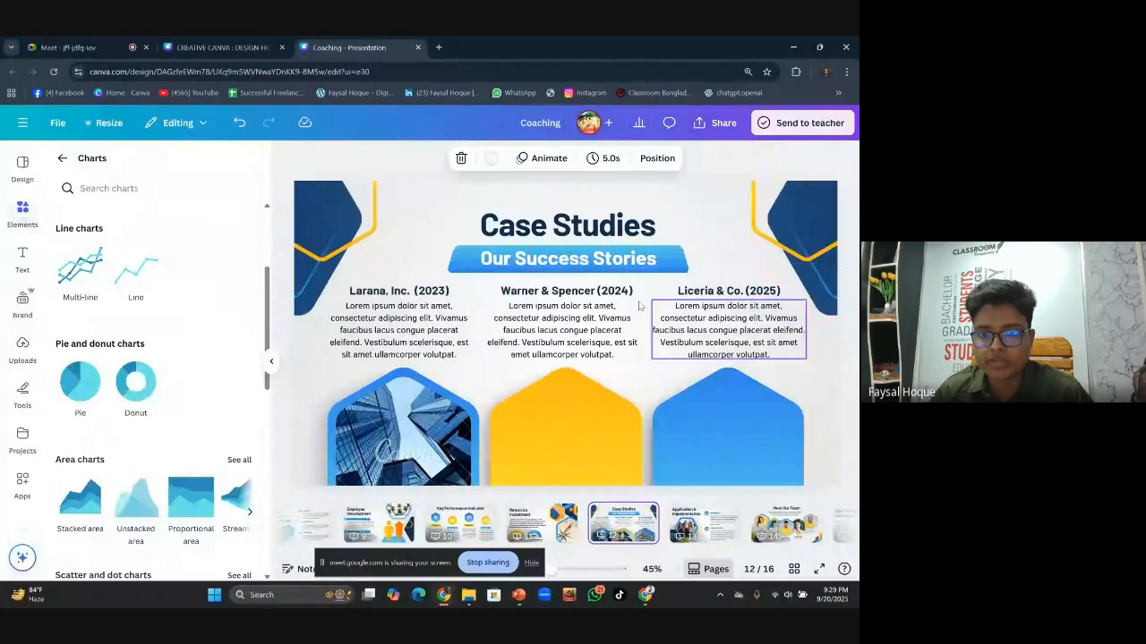
{"action": "left_click", "coordinate": [731, 524]}
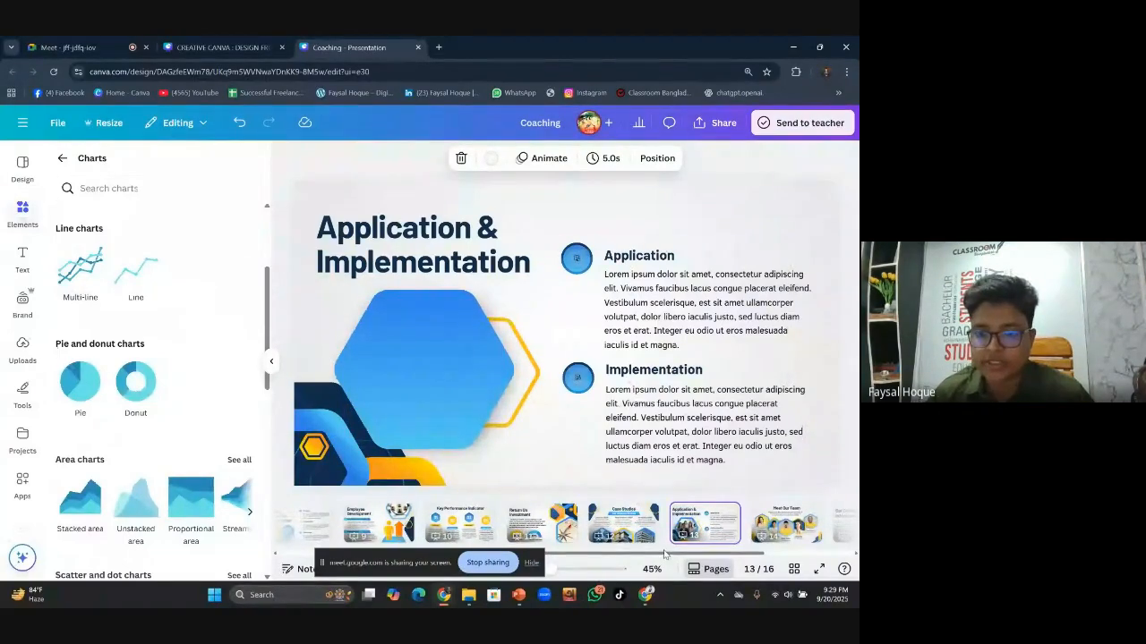
{"action": "left_click_drag", "start_coordinate": [647, 555], "coordinate": [316, 515]}
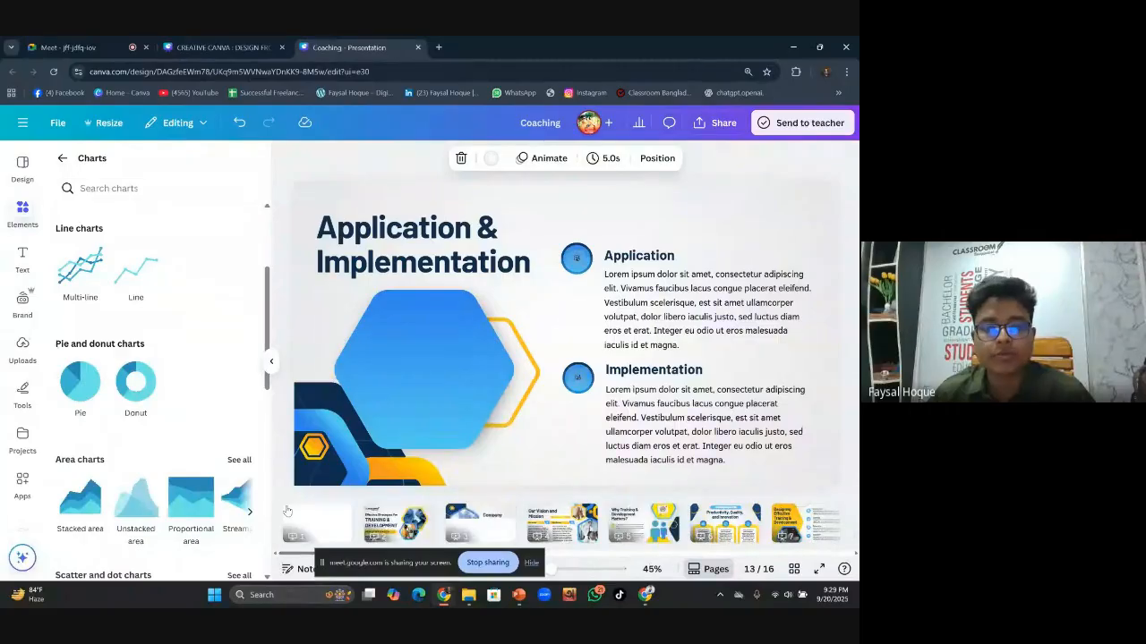
{"action": "left_click", "coordinate": [299, 304]}
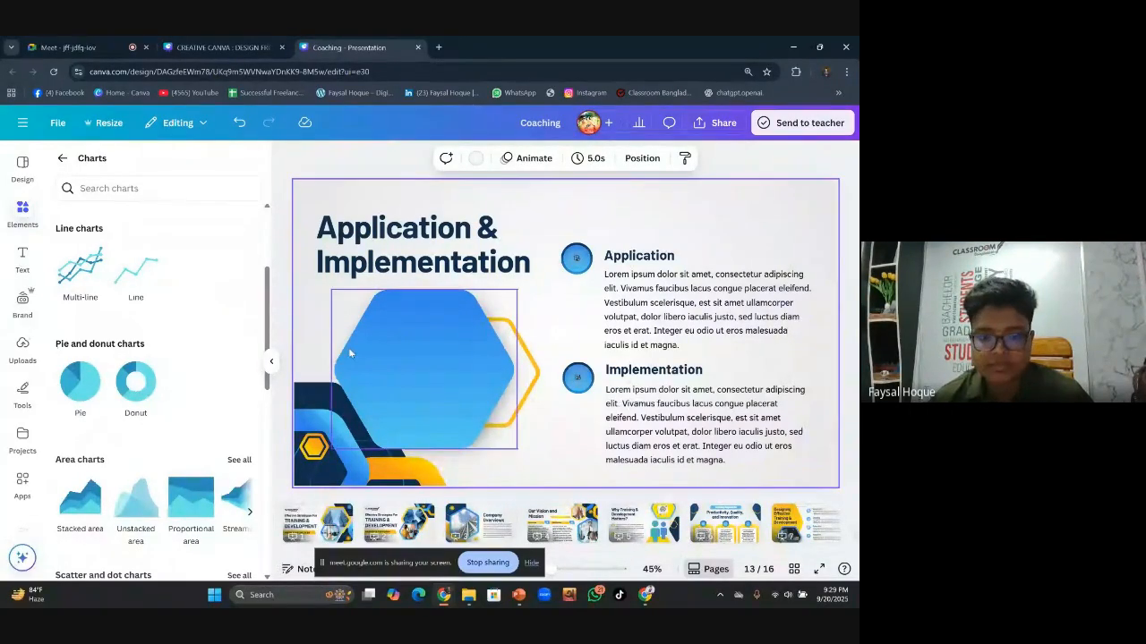
Copy slide 2 and insert a blank new page after it
{"action": "left_click", "coordinate": [398, 523]}
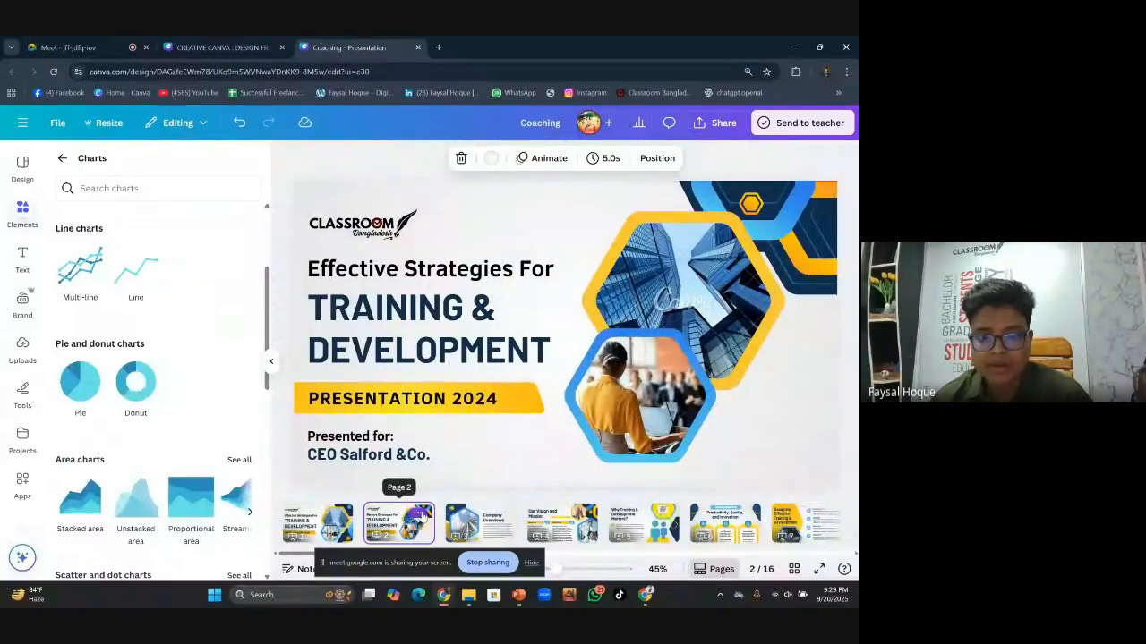
{"action": "left_click", "coordinate": [418, 513]}
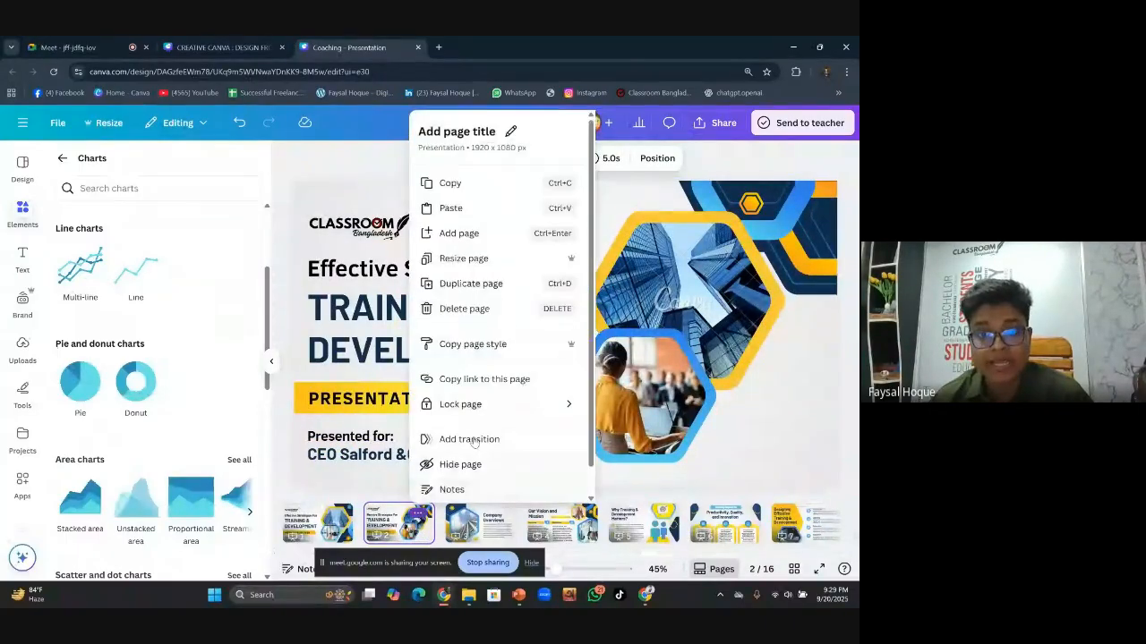
{"action": "left_click", "coordinate": [475, 186]}
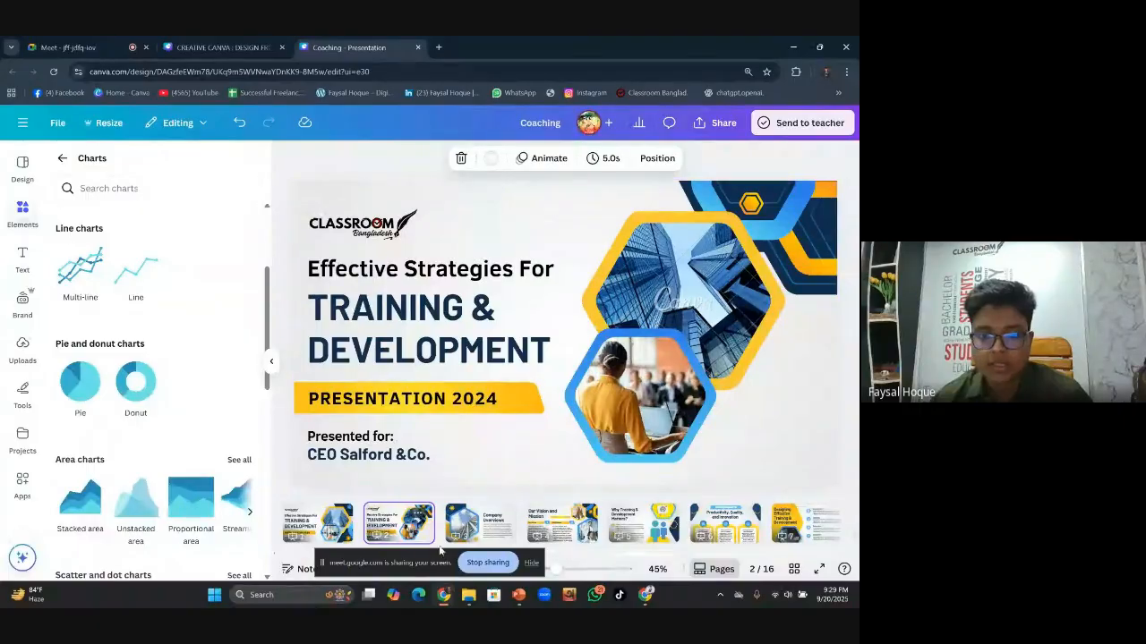
{"action": "left_click", "coordinate": [418, 512]}
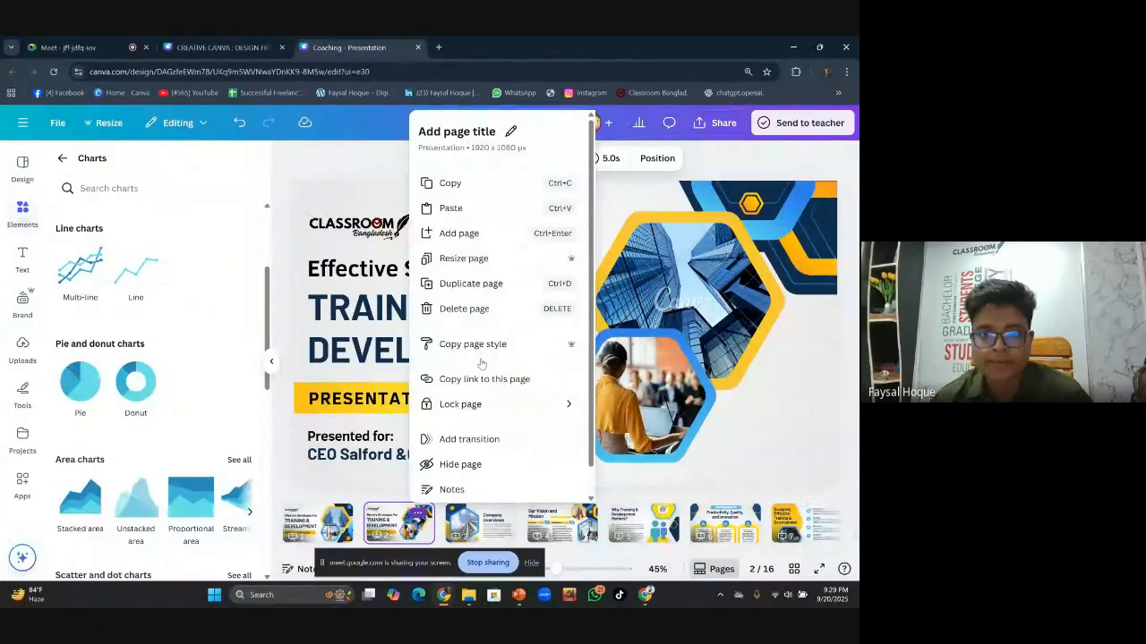
{"action": "left_click", "coordinate": [468, 235]}
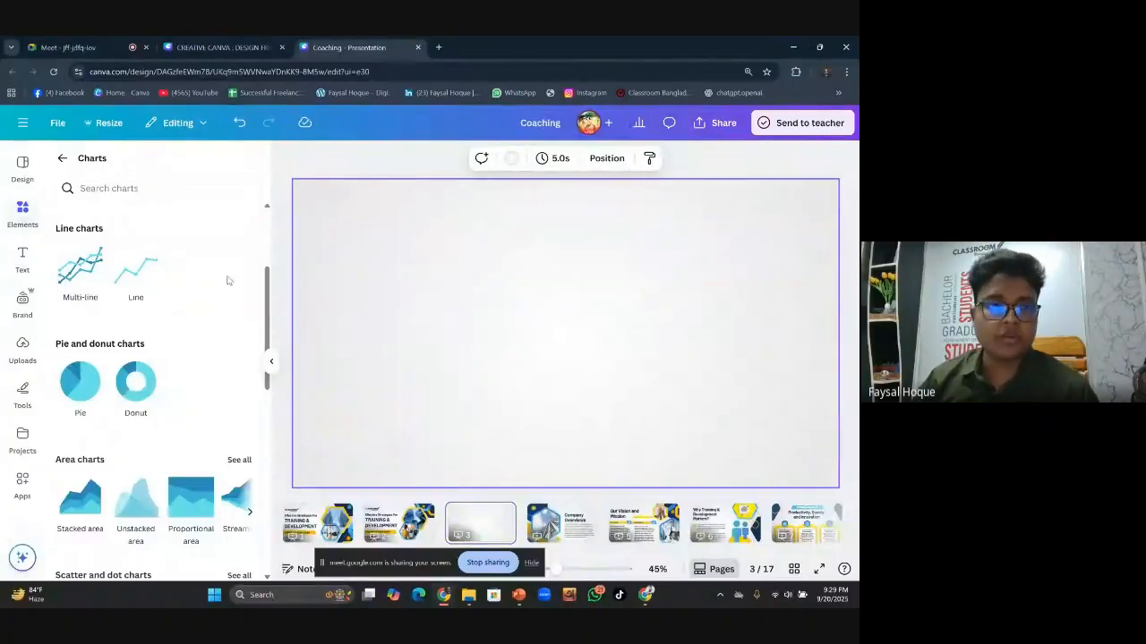
Rerun the recent 'Geometric Modern Business Corner' search and scroll through all its graphics
{"action": "left_click", "coordinate": [65, 160]}
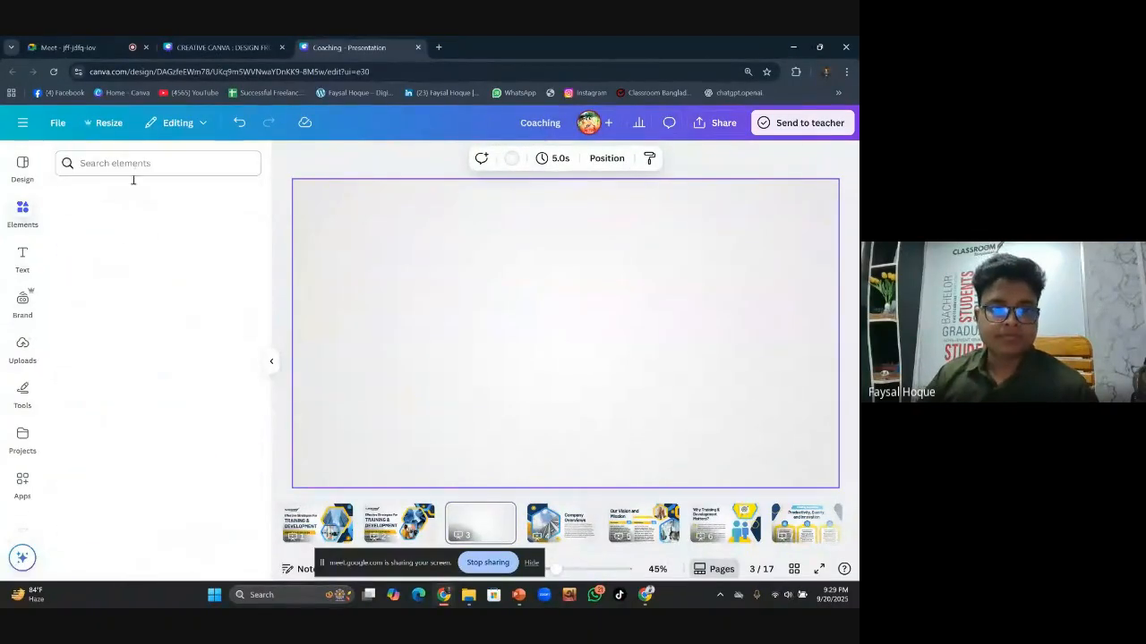
{"action": "left_click", "coordinate": [170, 164]}
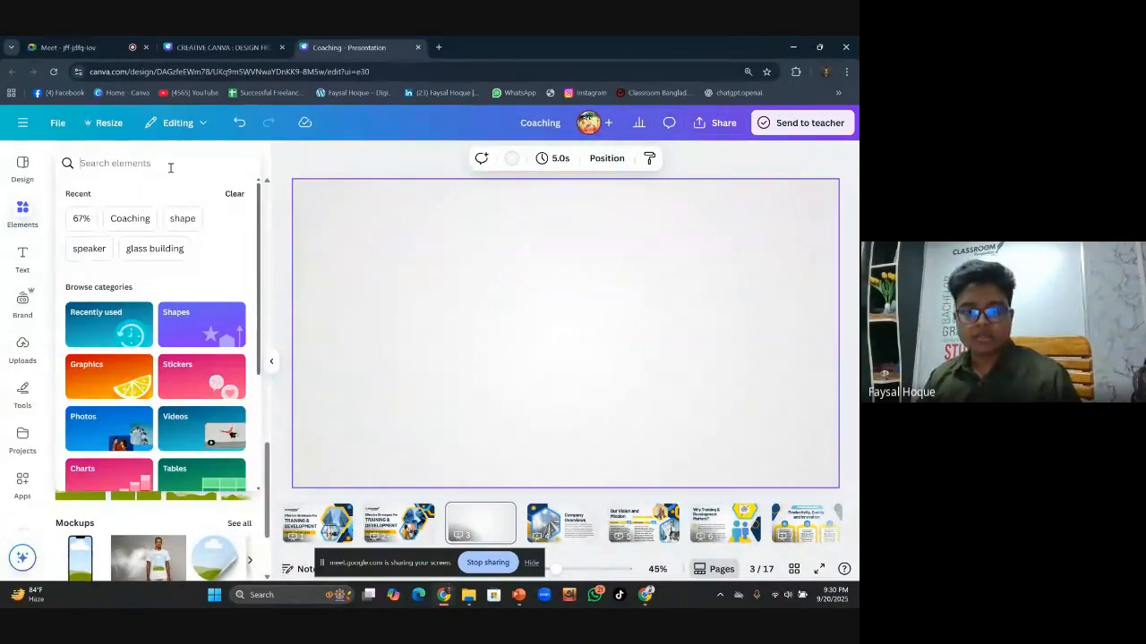
{"action": "type", "text": "bu"}
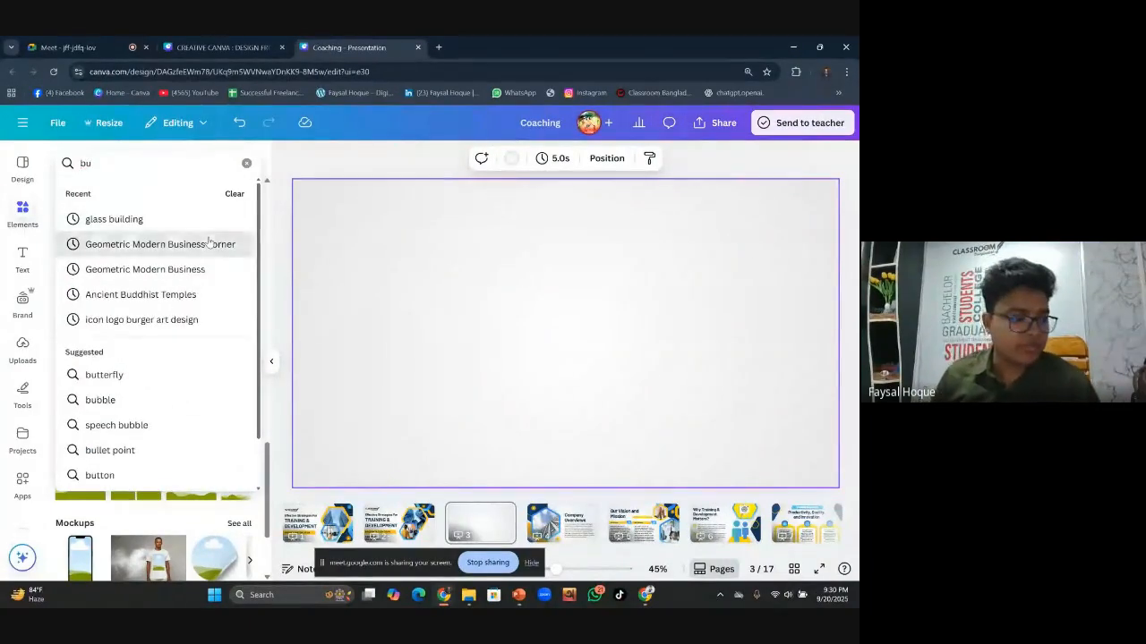
{"action": "left_click", "coordinate": [208, 244]}
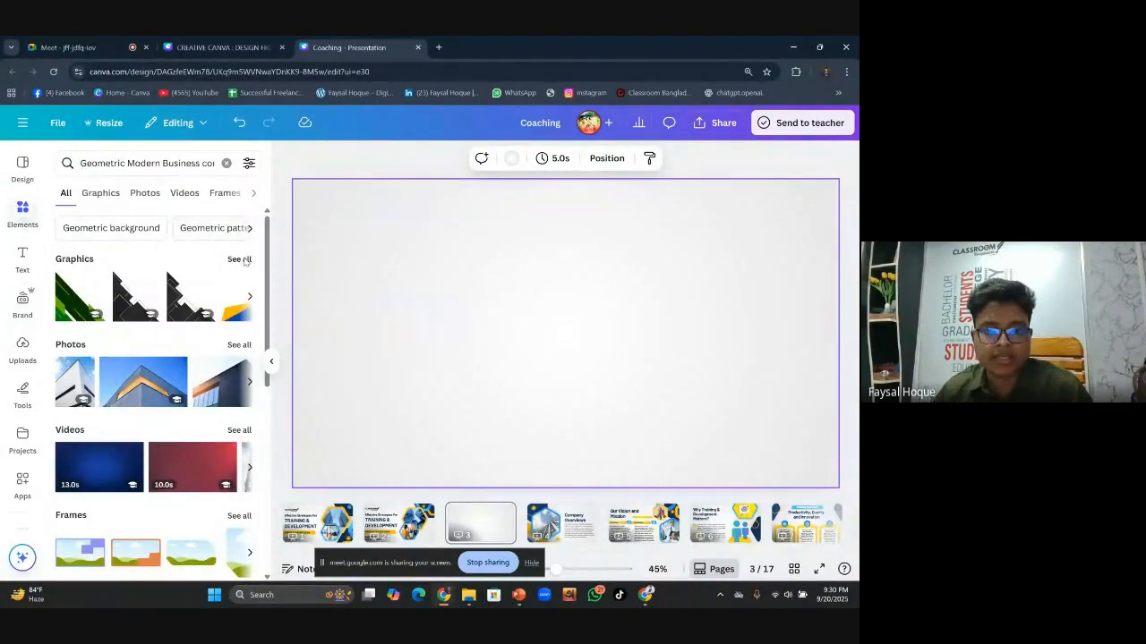
{"action": "left_click", "coordinate": [239, 259]}
{"action": "scroll", "coordinate": [178, 417], "scroll_direction": "down", "scroll_amount": 1}
{"action": "scroll", "coordinate": [179, 414], "scroll_direction": "down", "scroll_amount": 3}
{"action": "scroll", "coordinate": [200, 400], "scroll_direction": "down", "scroll_amount": 10}
{"action": "scroll", "coordinate": [201, 401], "scroll_direction": "down", "scroll_amount": 8}
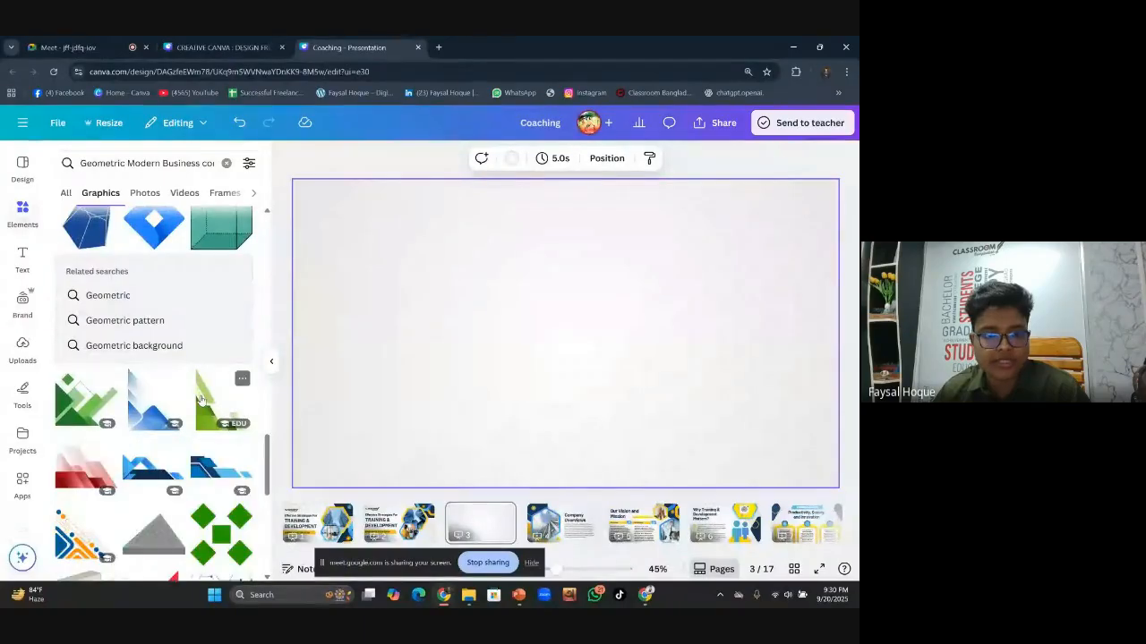
{"action": "scroll", "coordinate": [200, 401], "scroll_direction": "down", "scroll_amount": 10}
{"action": "scroll", "coordinate": [201, 400], "scroll_direction": "down", "scroll_amount": 10}
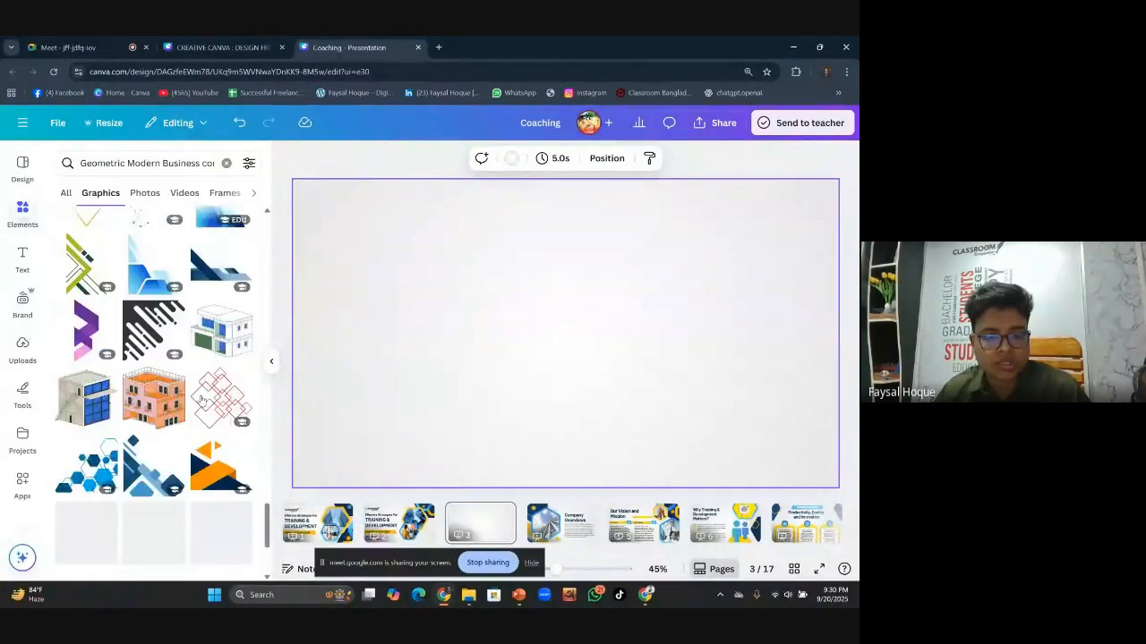
{"action": "scroll", "coordinate": [200, 401], "scroll_direction": "down", "scroll_amount": 10}
{"action": "scroll", "coordinate": [201, 400], "scroll_direction": "down", "scroll_amount": 10}
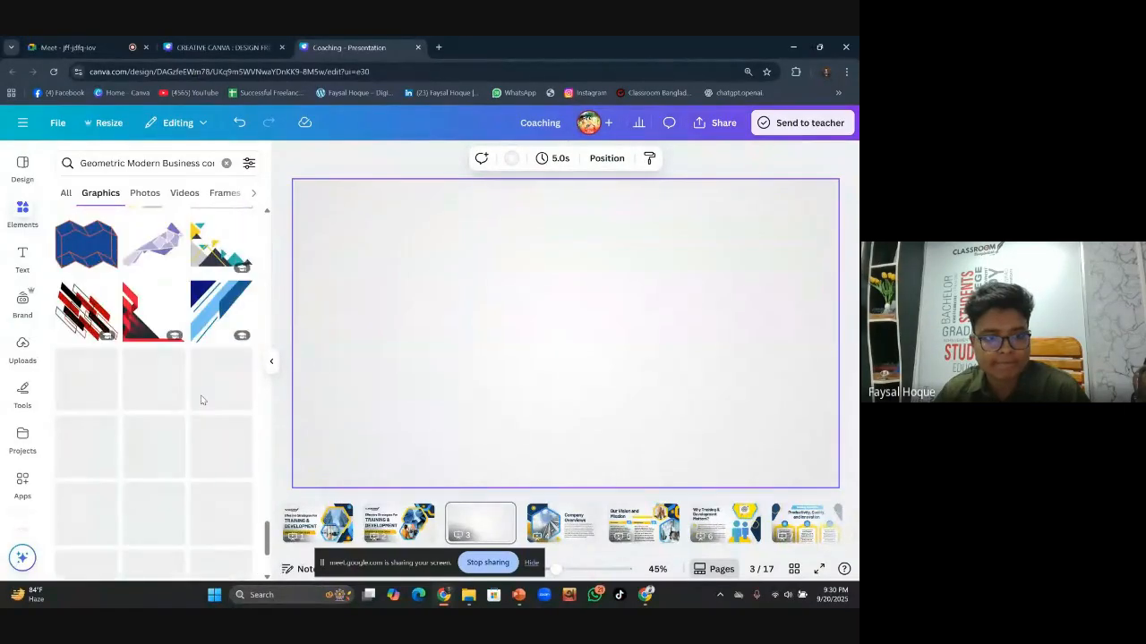
{"action": "scroll", "coordinate": [202, 400], "scroll_direction": "down", "scroll_amount": 3}
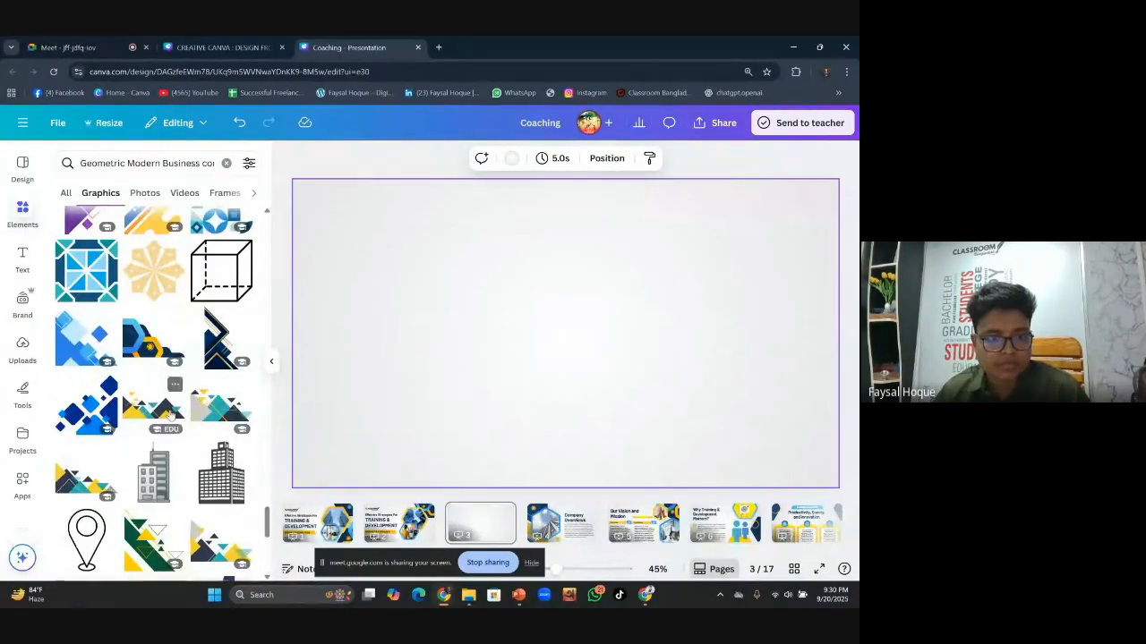
{"action": "scroll", "coordinate": [184, 391], "scroll_direction": "down", "scroll_amount": 3}
{"action": "scroll", "coordinate": [165, 340], "scroll_direction": "up", "scroll_amount": 2}
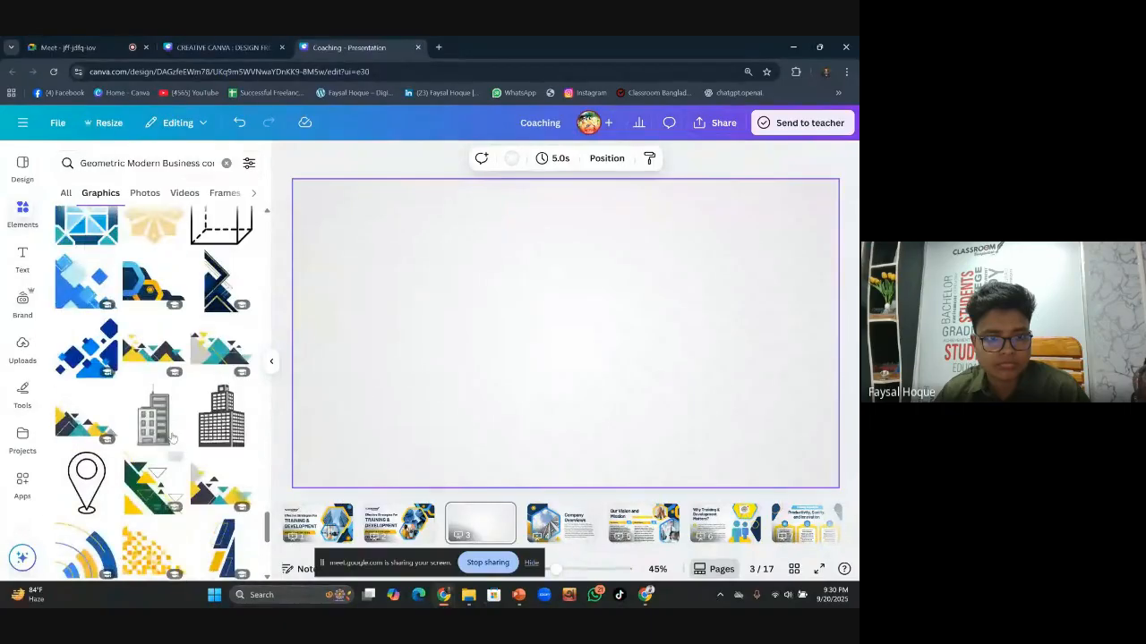
Add the navy and yellow hexagon graphic, flip it horizontally, and shrink it into the bottom-right corner
{"action": "left_click", "coordinate": [154, 284]}
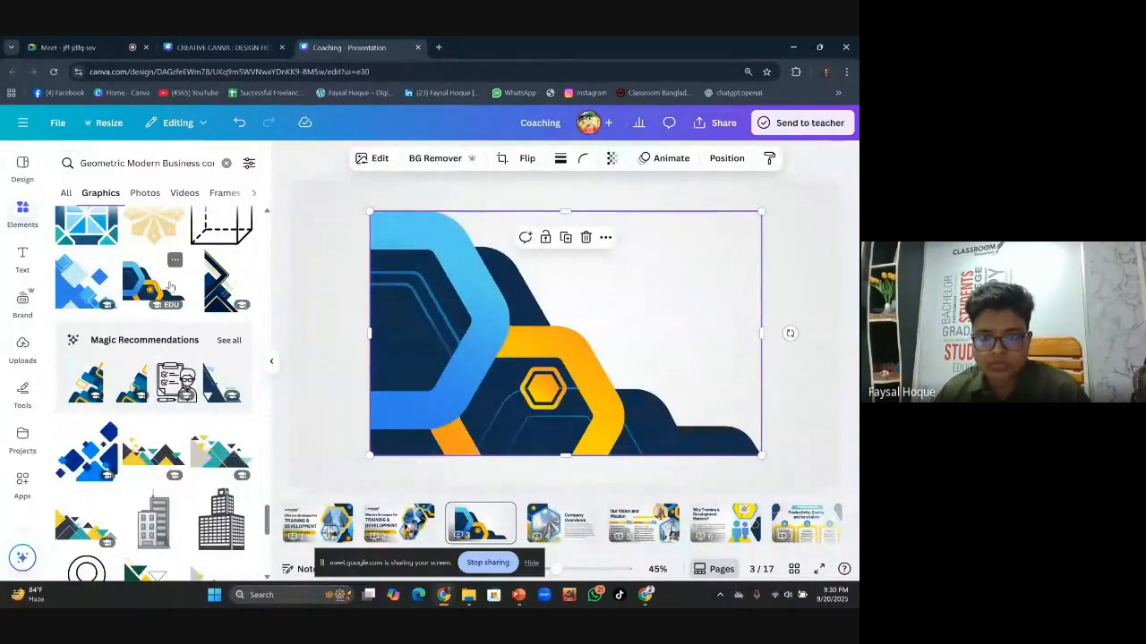
{"action": "left_click_drag", "start_coordinate": [482, 385], "coordinate": [544, 395]}
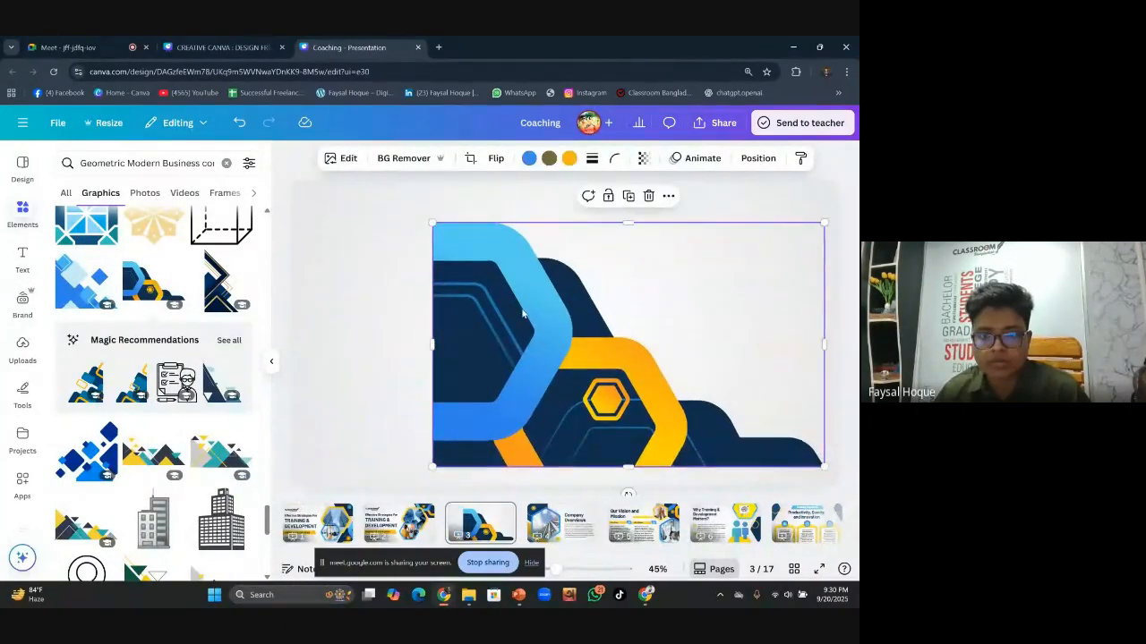
{"action": "left_click", "coordinate": [470, 159]}
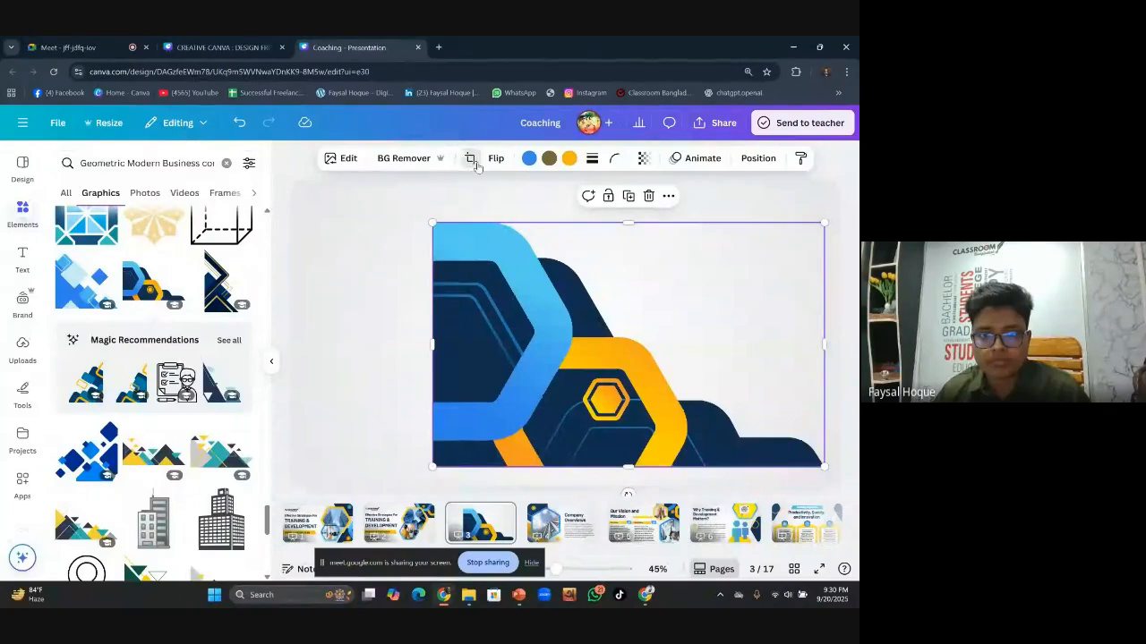
{"action": "left_click", "coordinate": [252, 158]}
{"action": "left_click", "coordinate": [493, 159]}
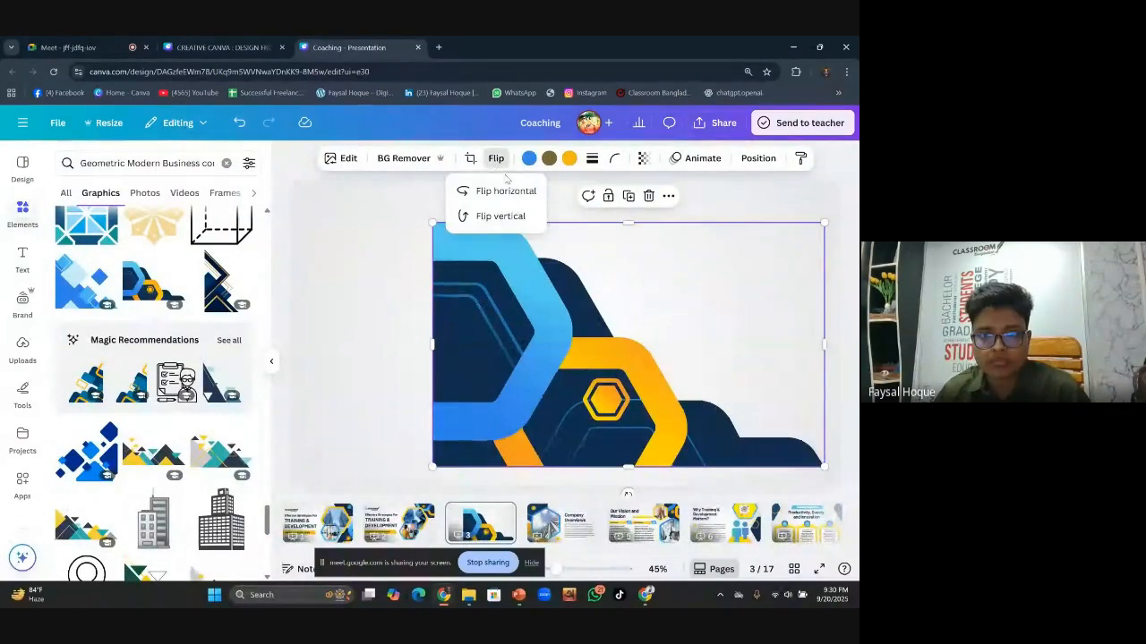
{"action": "left_click", "coordinate": [474, 190]}
{"action": "left_click_drag", "start_coordinate": [680, 327], "coordinate": [693, 347]}
{"action": "left_click_drag", "start_coordinate": [445, 241], "coordinate": [621, 385]}
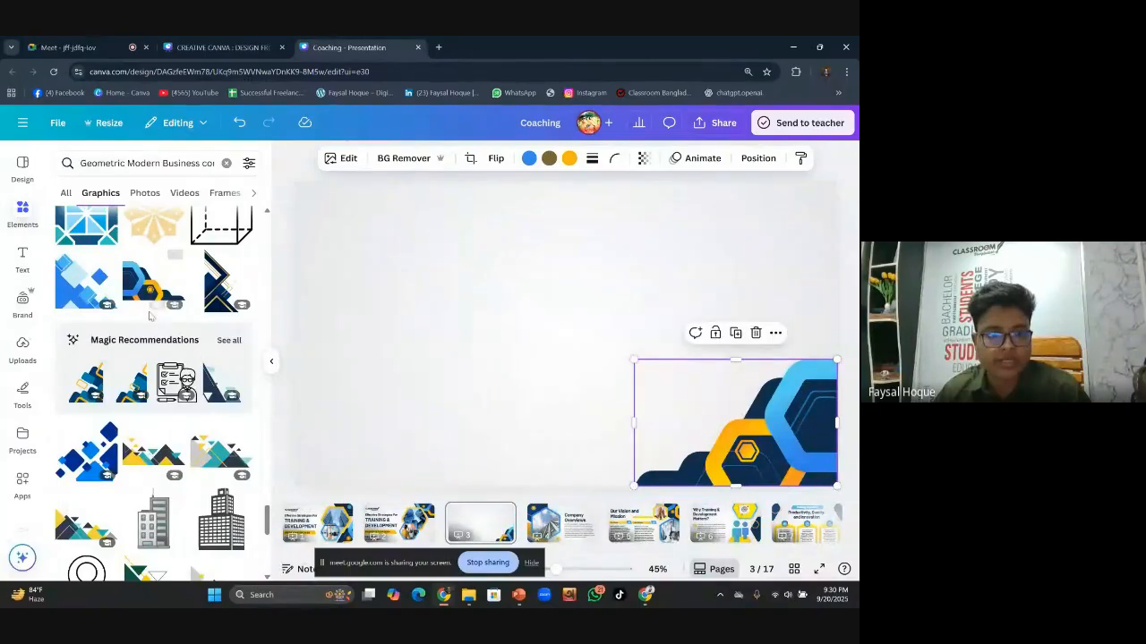
Browse graphics recommended like the hexagon, then deselect it
{"action": "left_click", "coordinate": [229, 341]}
{"action": "scroll", "coordinate": [179, 418], "scroll_direction": "down", "scroll_amount": 2}
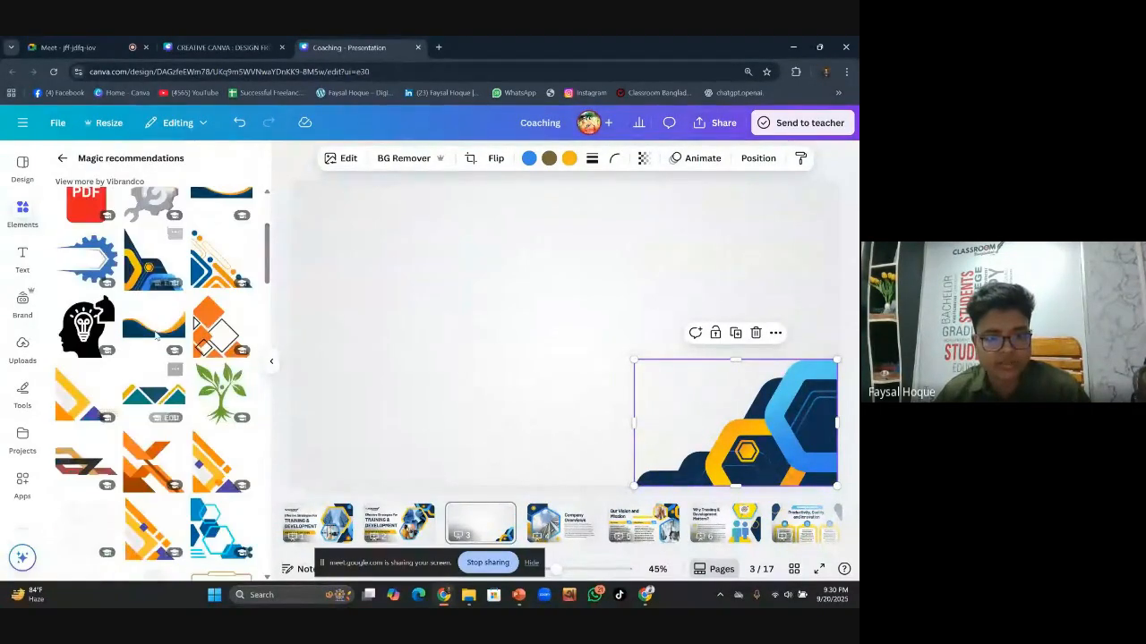
{"action": "left_click", "coordinate": [501, 373]}
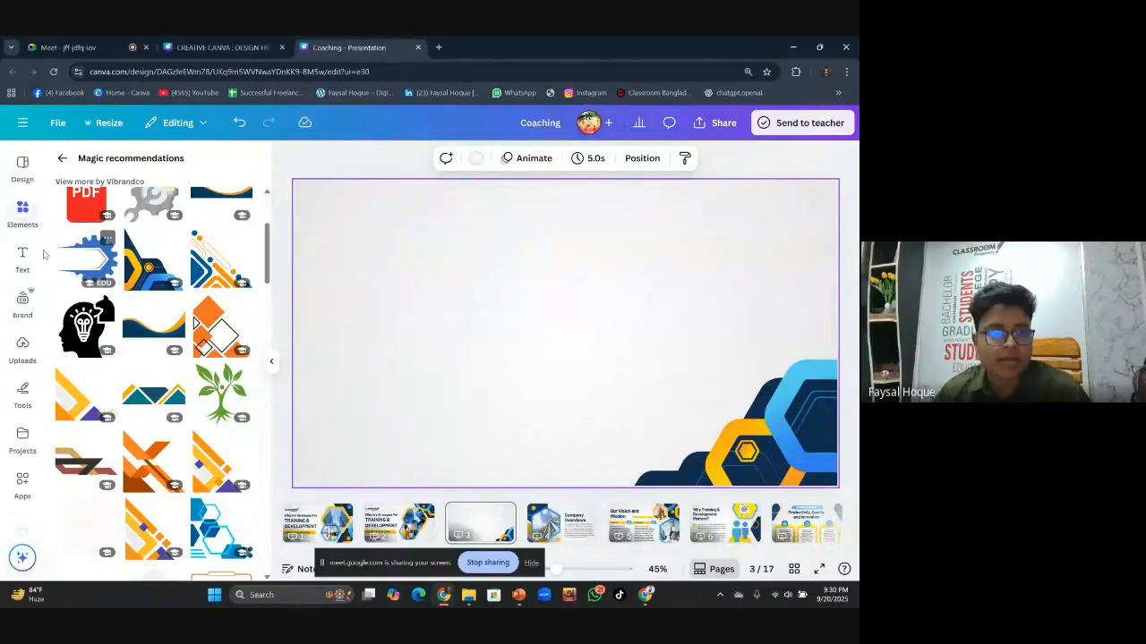
Switch to Uploads and try, then clear, a search of the uploaded files
{"action": "left_click", "coordinate": [23, 349]}
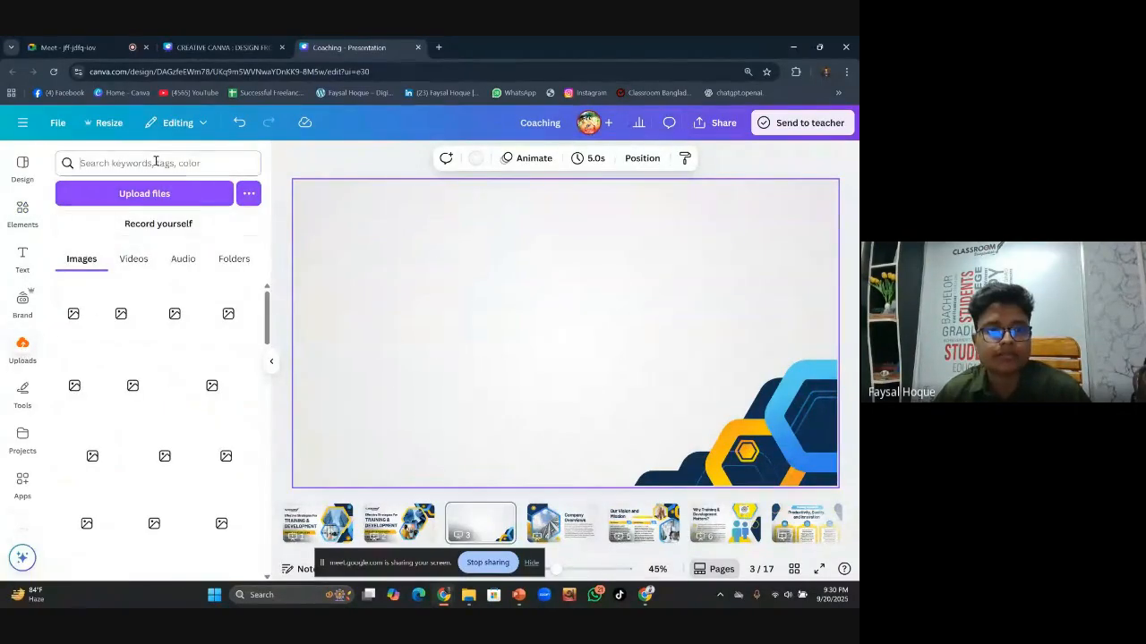
{"action": "left_click", "coordinate": [155, 162]}
{"action": "type", "text": "fay"}
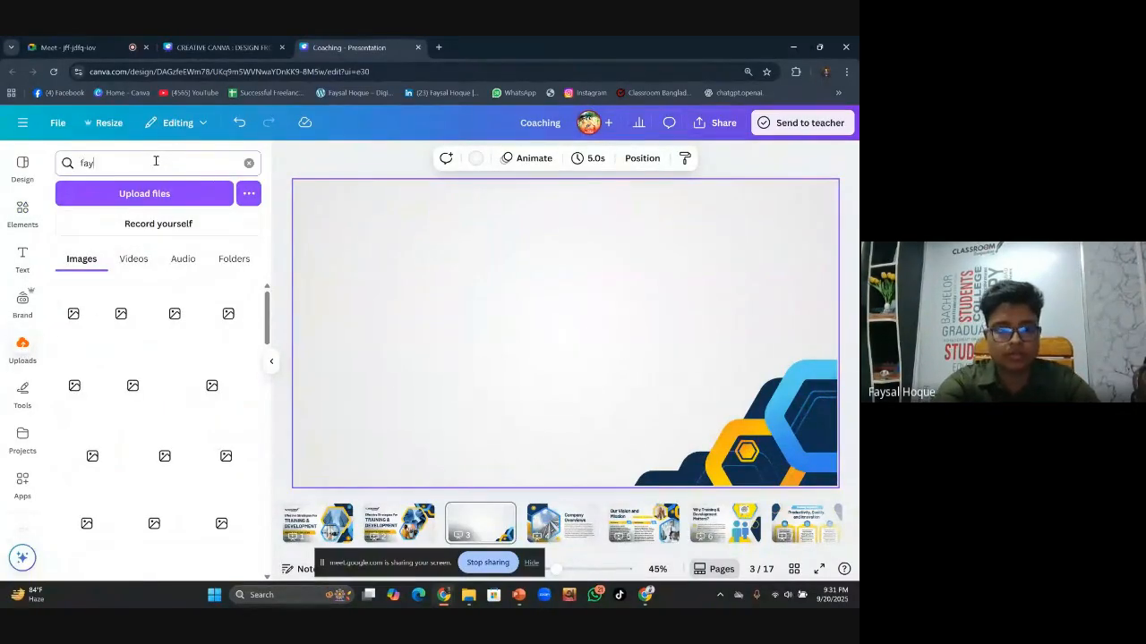
{"action": "key", "text": "BackSpace"}
{"action": "key", "text": "BackSpace"}
{"action": "key", "text": "BackSpace"}
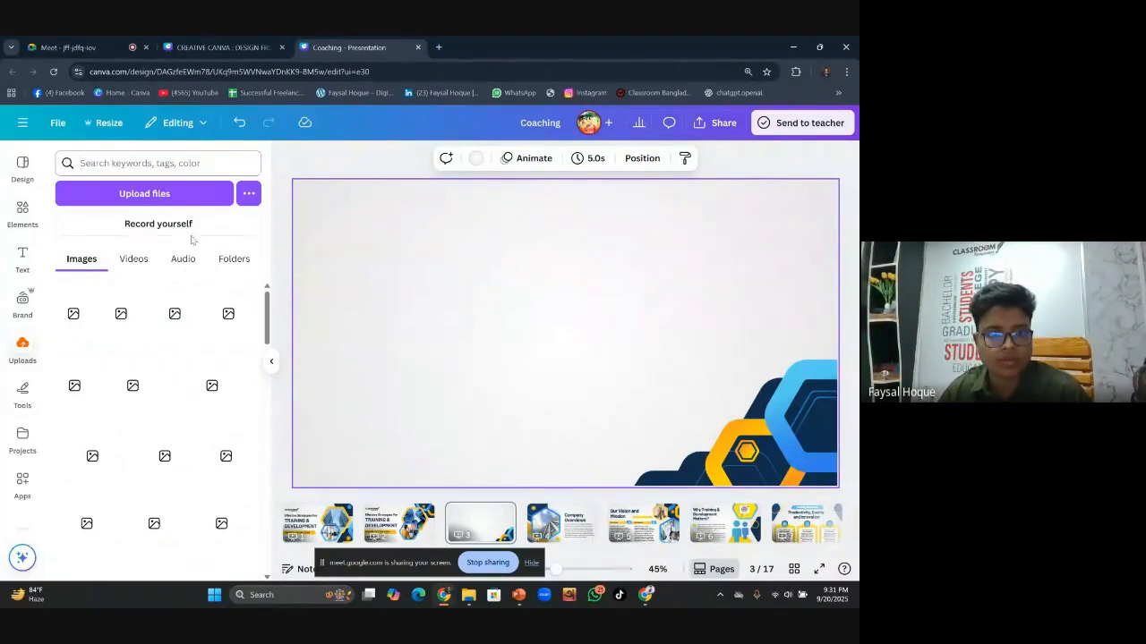
Browse the Downloads folder in the upload picker and close it without choosing a file
{"action": "left_click", "coordinate": [180, 197]}
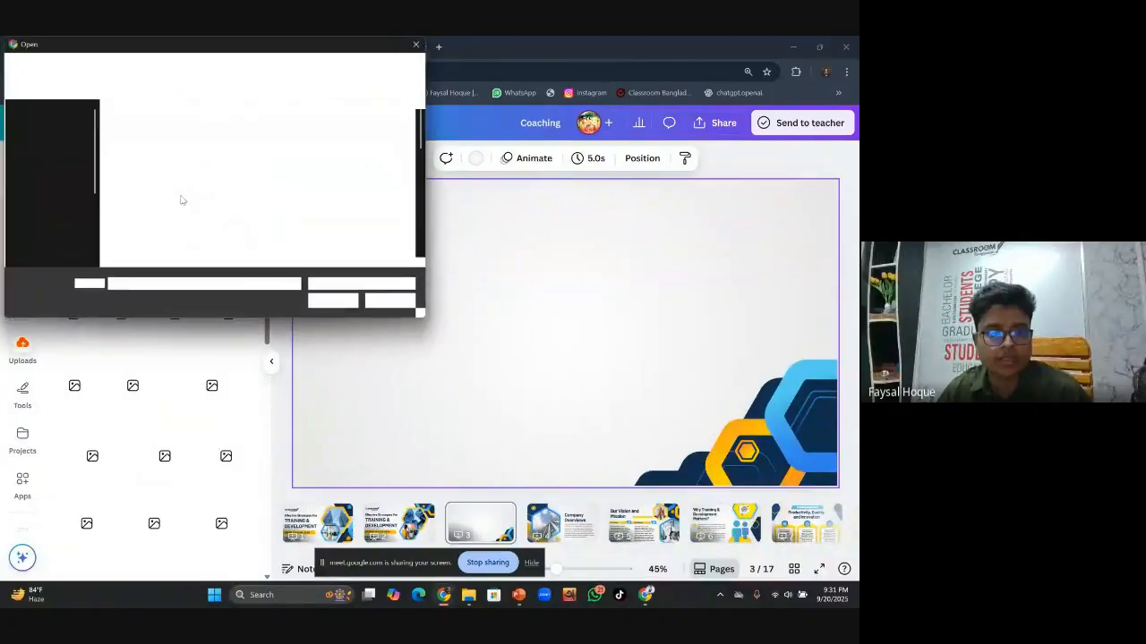
{"action": "scroll", "coordinate": [224, 197], "scroll_direction": "down", "scroll_amount": 5}
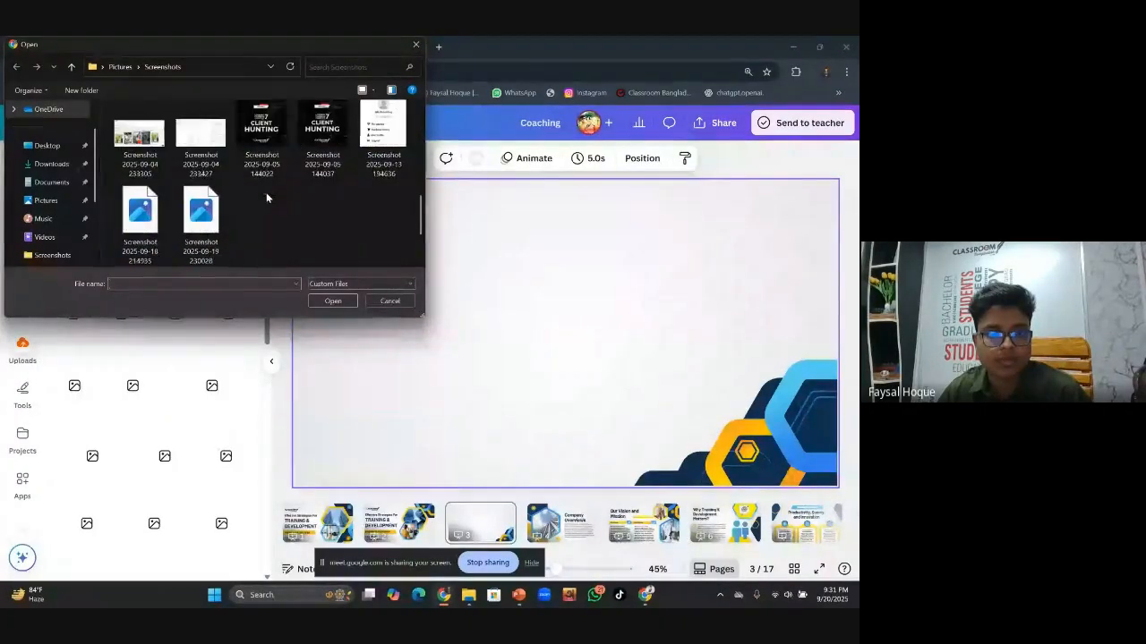
{"action": "scroll", "coordinate": [266, 193], "scroll_direction": "up", "scroll_amount": 2}
{"action": "left_click", "coordinate": [51, 164]}
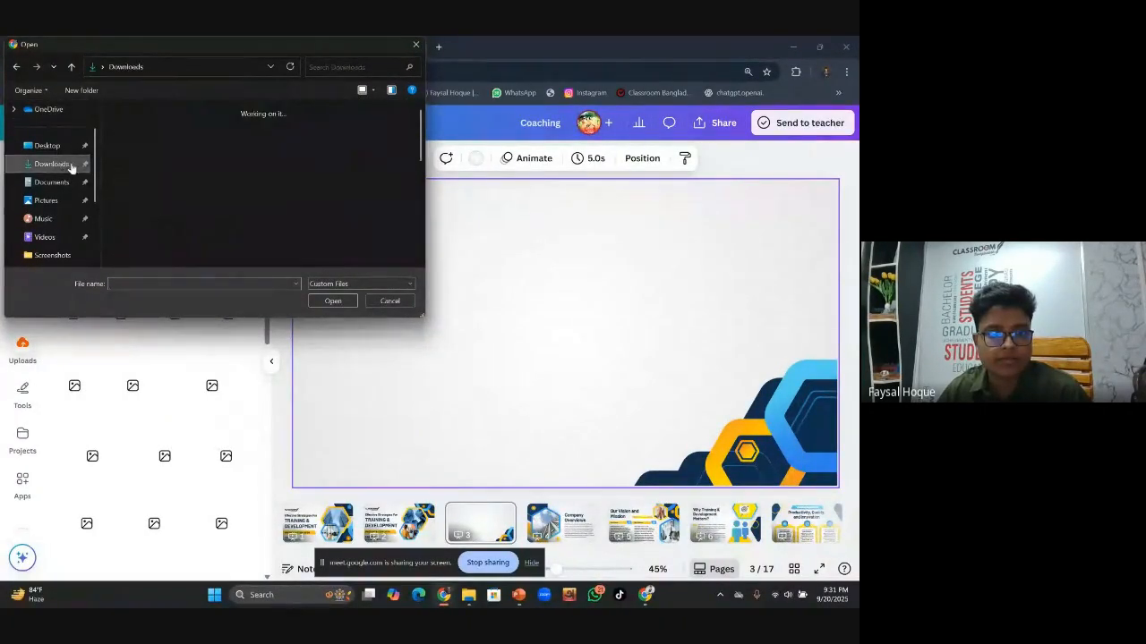
{"action": "scroll", "coordinate": [242, 200], "scroll_direction": "down", "scroll_amount": 10}
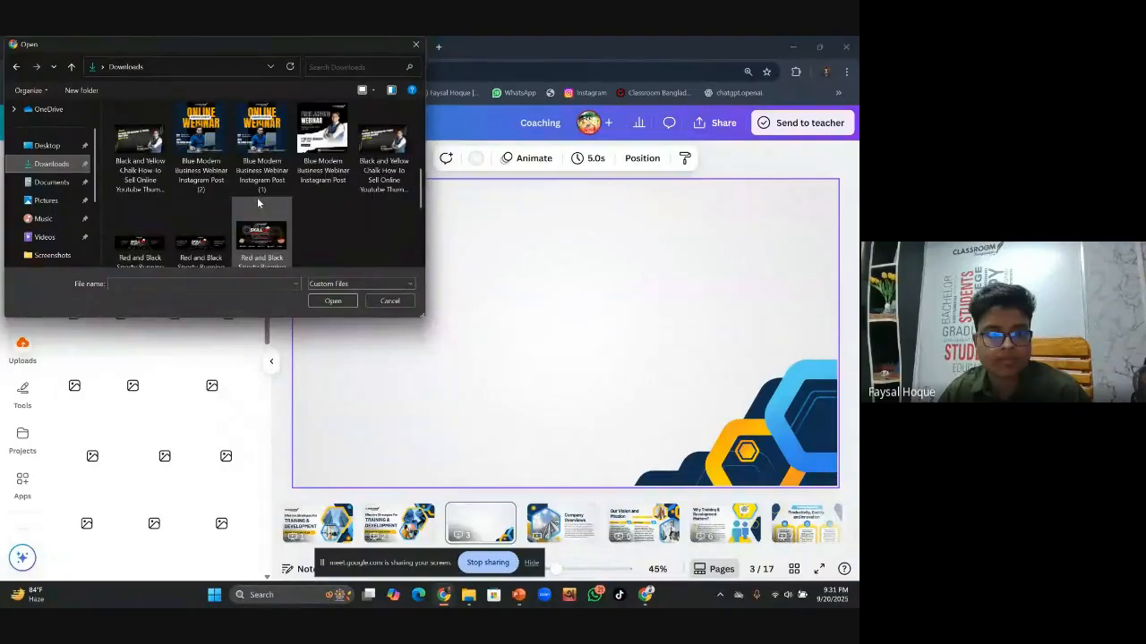
{"action": "scroll", "coordinate": [258, 203], "scroll_direction": "down", "scroll_amount": 8}
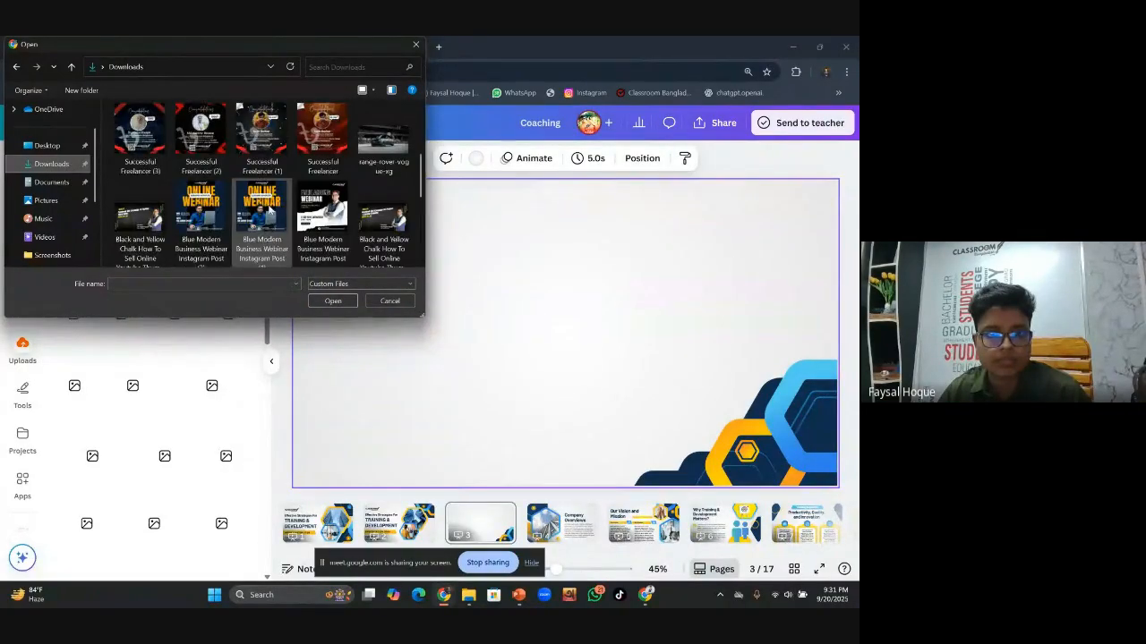
{"action": "scroll", "coordinate": [311, 217], "scroll_direction": "up", "scroll_amount": 2}
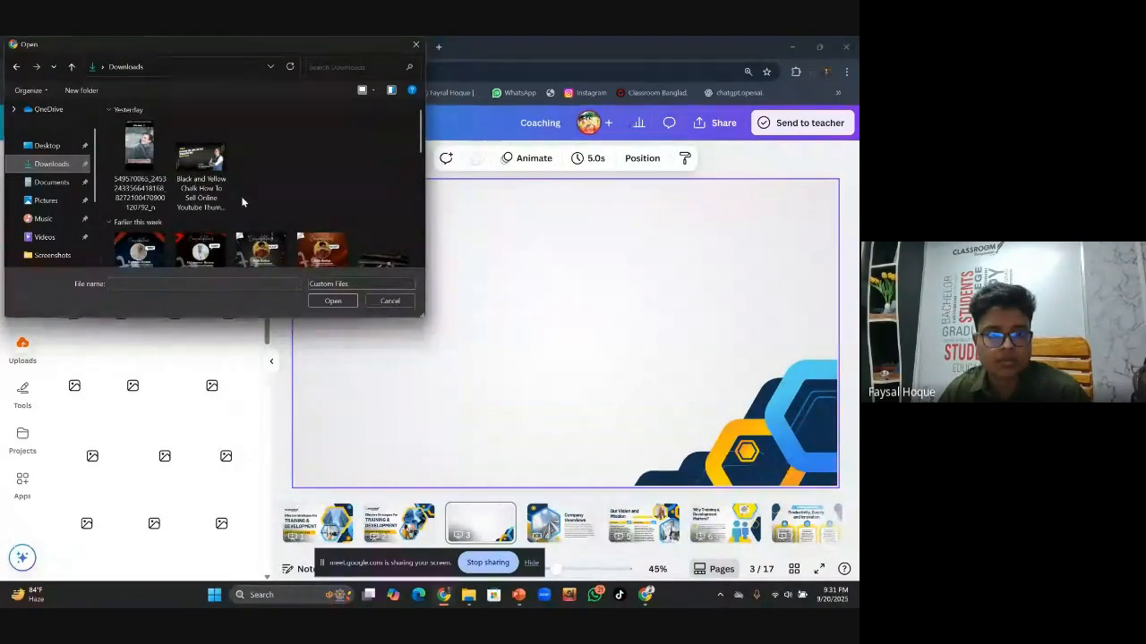
{"action": "scroll", "coordinate": [257, 200], "scroll_direction": "down", "scroll_amount": 10}
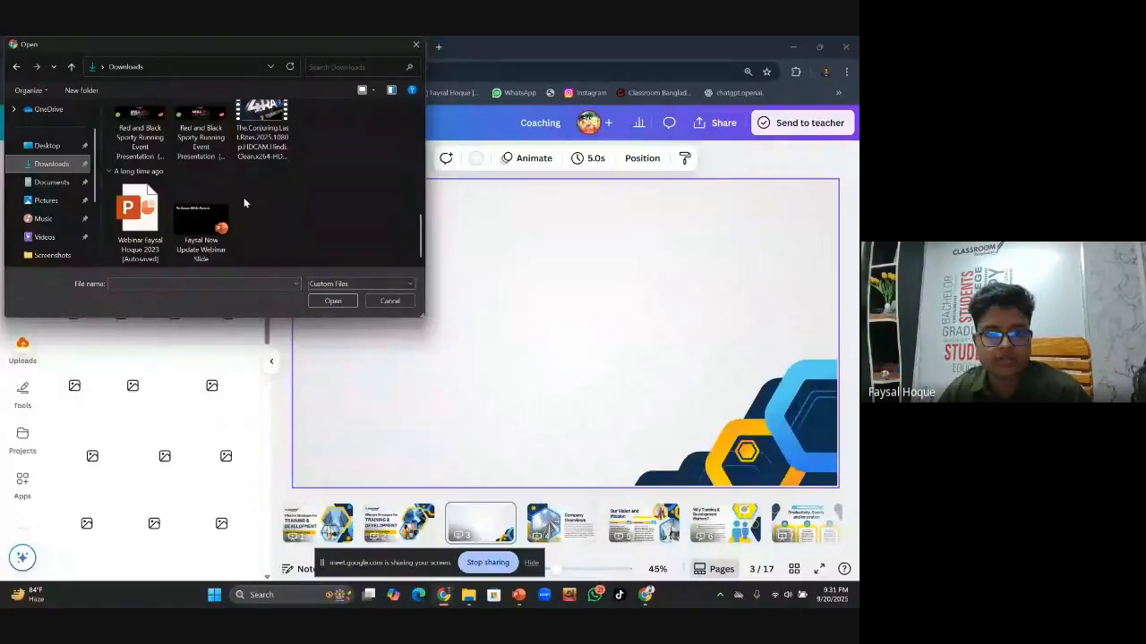
{"action": "left_click", "coordinate": [415, 45]}
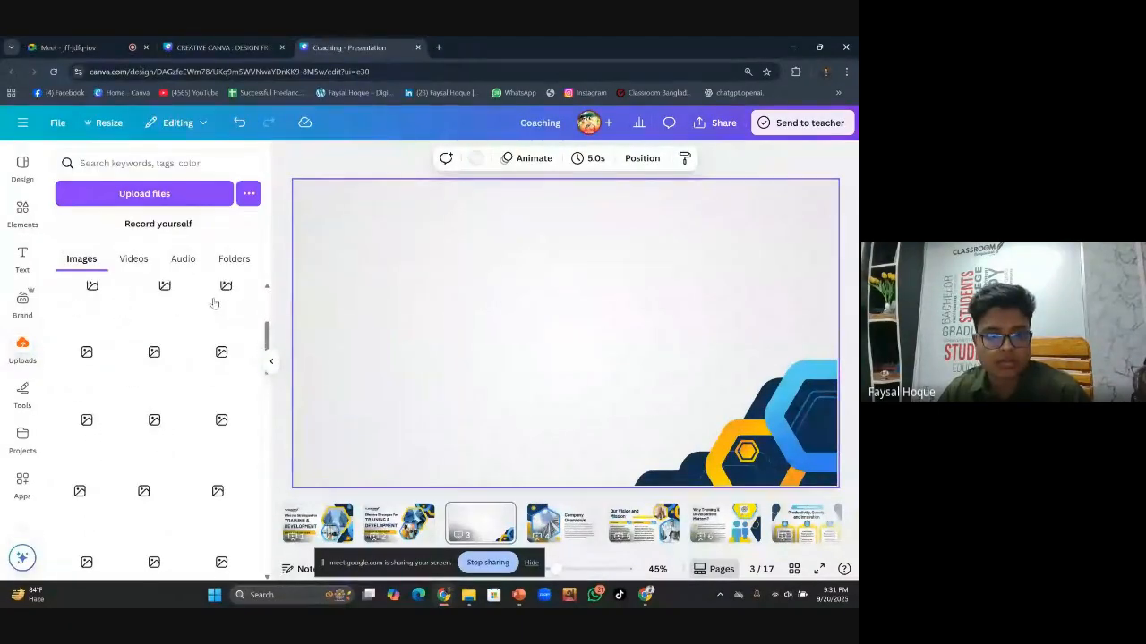
Search elements for 'corporate man' and add the first businessman photo to page 3
{"action": "scroll", "coordinate": [157, 434], "scroll_direction": "down", "scroll_amount": 2}
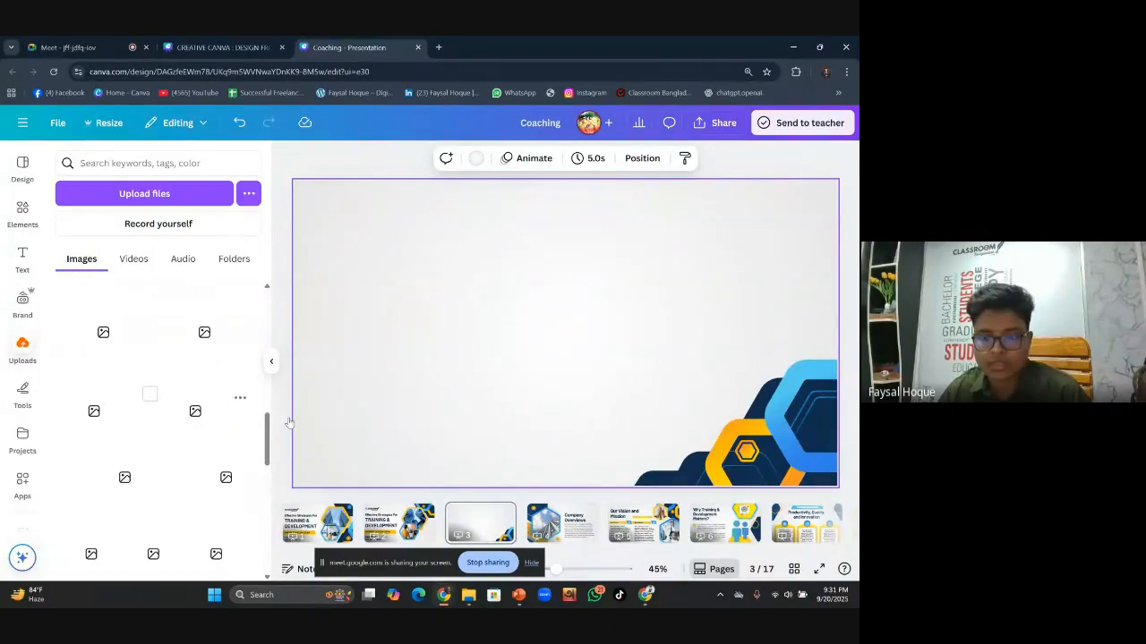
{"action": "left_click", "coordinate": [24, 213]}
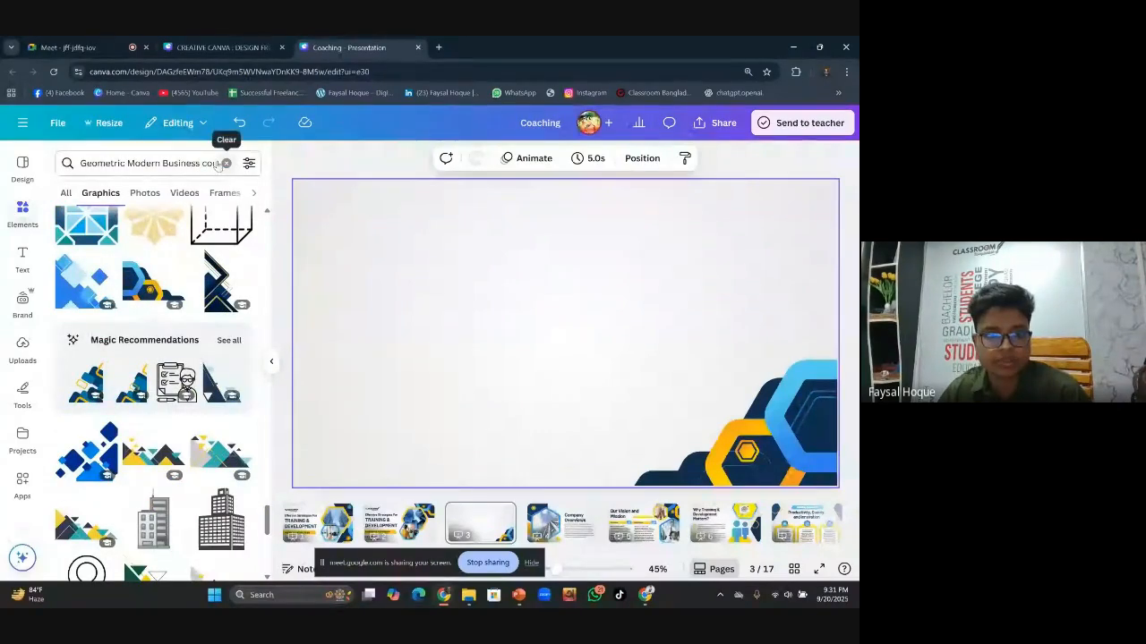
{"action": "left_click", "coordinate": [226, 163]}
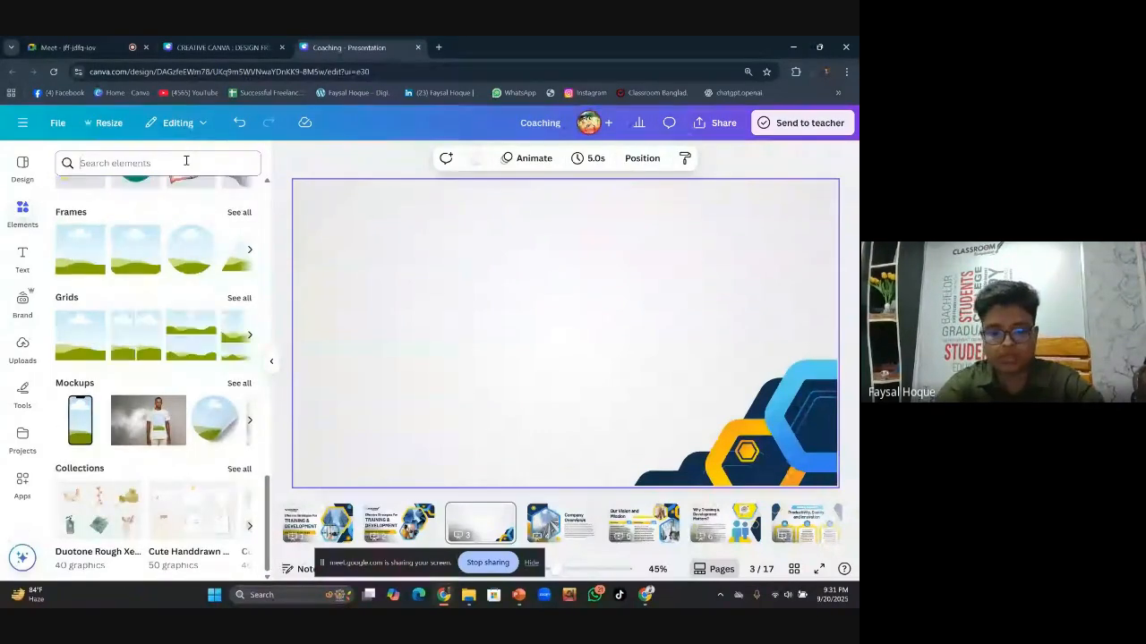
{"action": "left_click", "coordinate": [187, 160]}
{"action": "type", "text": "corporate man"}
{"action": "key", "text": "Return"}
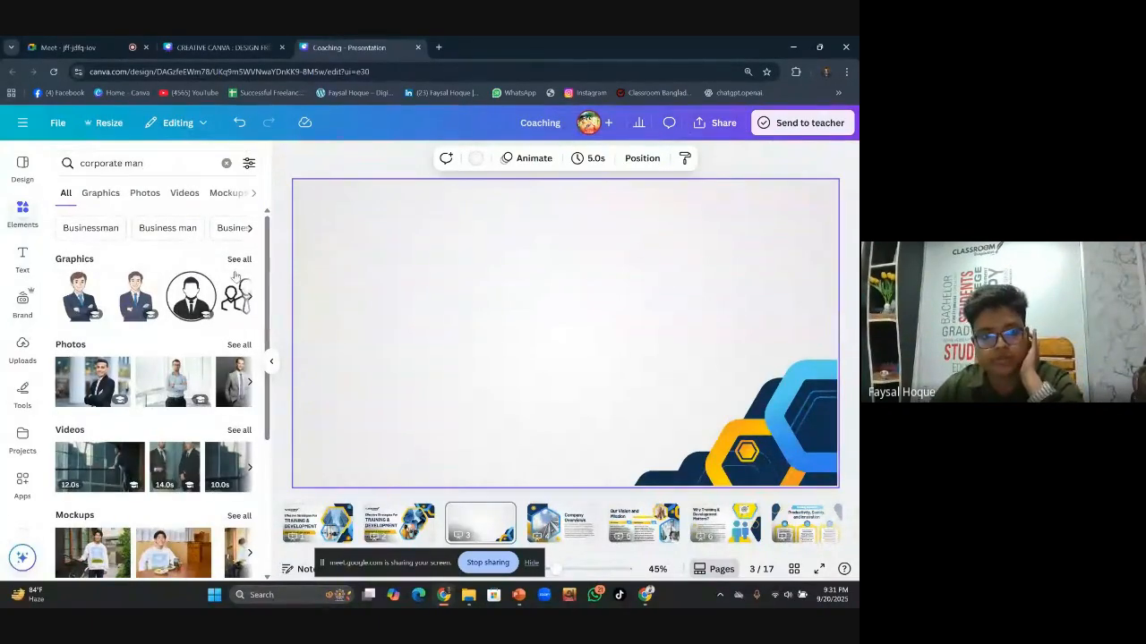
{"action": "left_click", "coordinate": [238, 259]}
{"action": "left_click", "coordinate": [65, 193]}
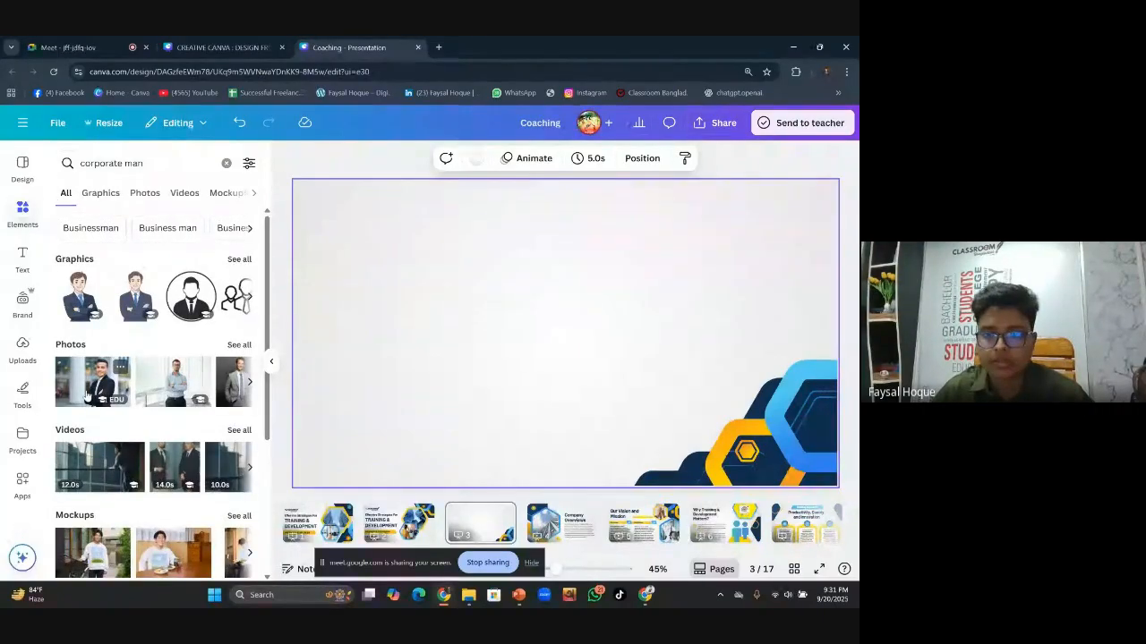
{"action": "left_click", "coordinate": [87, 394]}
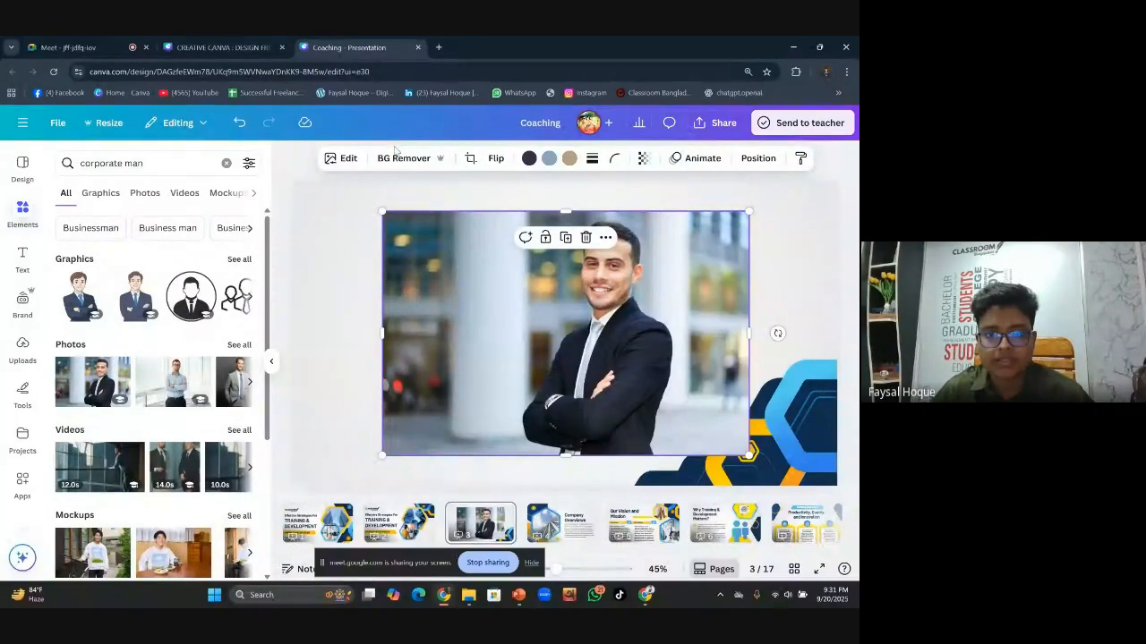
Remove the businessman photo's background and shift the photo down and right
{"action": "left_click", "coordinate": [403, 158]}
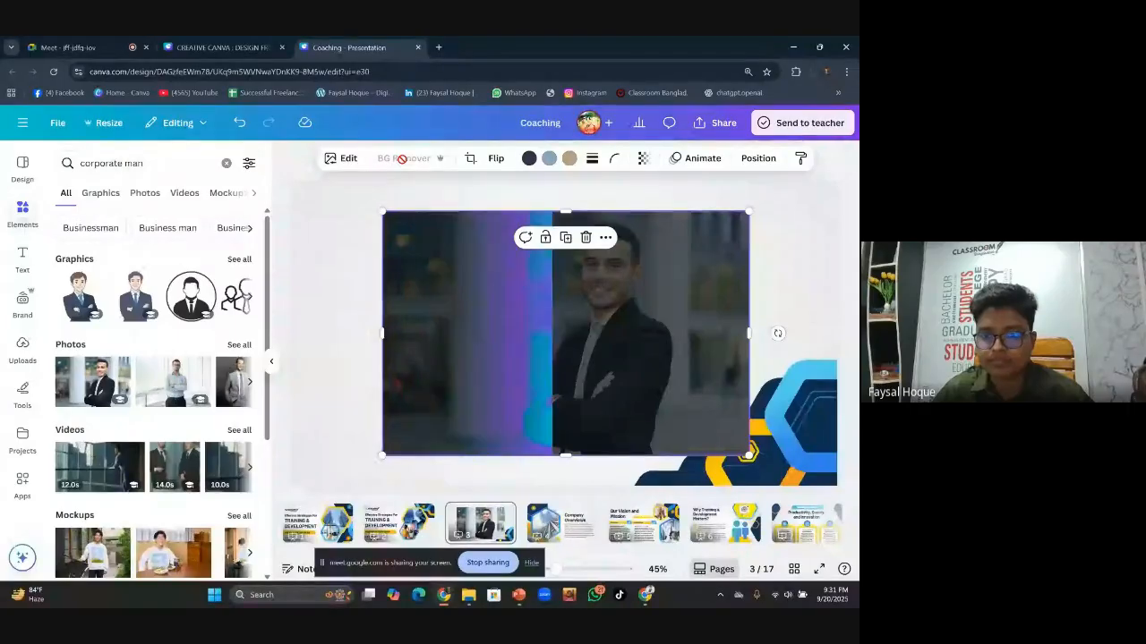
{"action": "left_click_drag", "start_coordinate": [600, 352], "coordinate": [729, 392]}
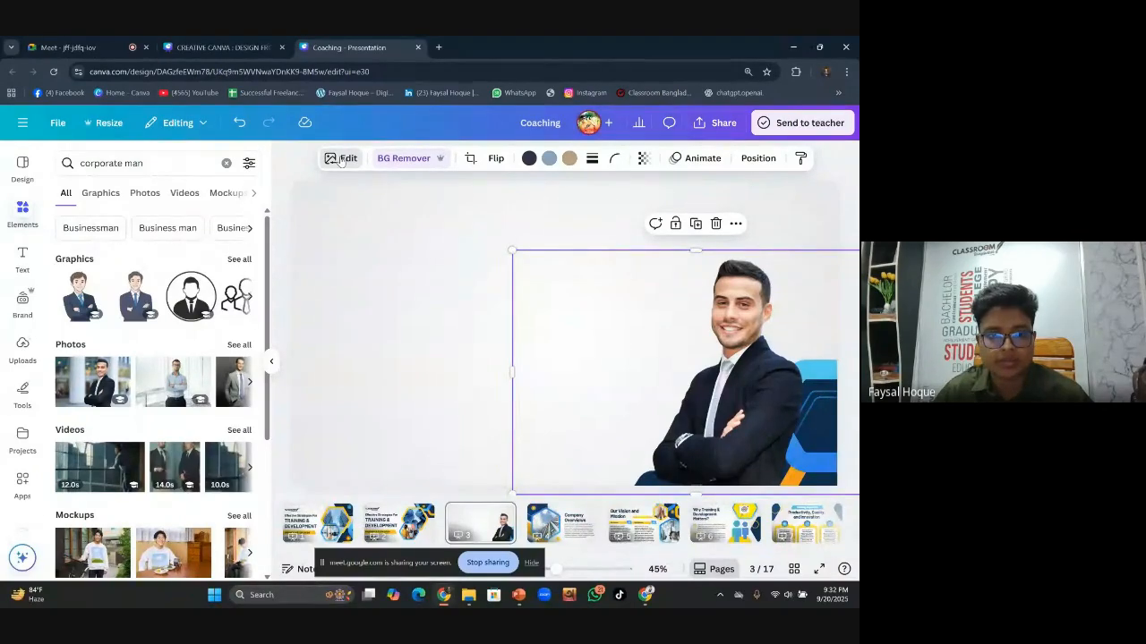
{"action": "left_click", "coordinate": [424, 302]}
{"action": "left_click", "coordinate": [665, 310]}
Add a Glow shadow effect around the businessman cutout
{"action": "left_click", "coordinate": [346, 159]}
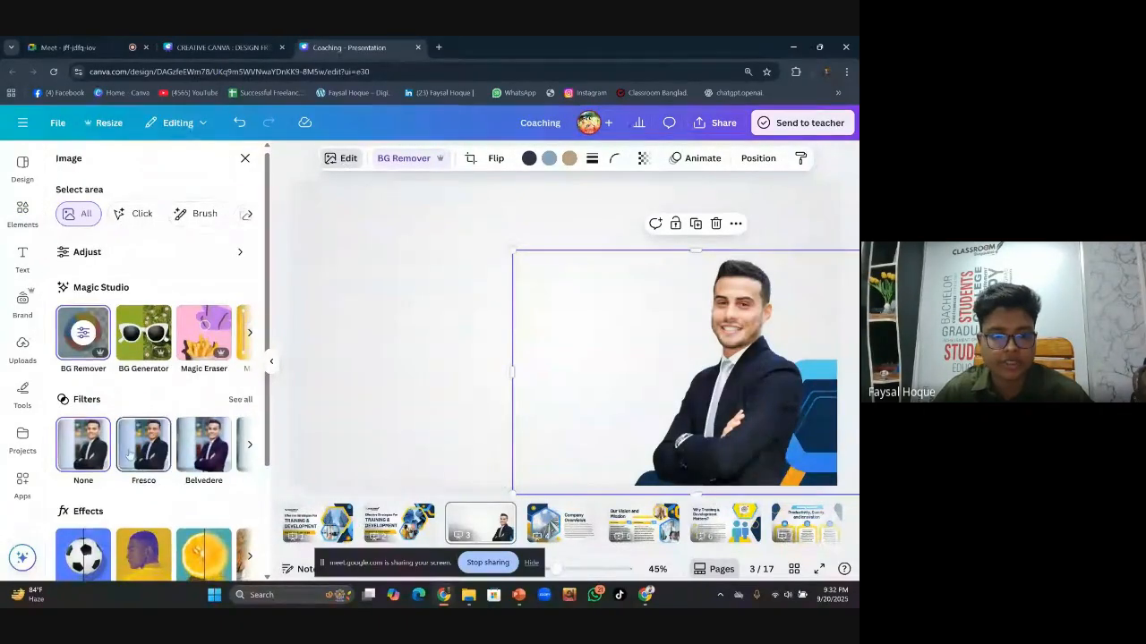
{"action": "scroll", "coordinate": [134, 421], "scroll_direction": "down", "scroll_amount": 3}
{"action": "left_click", "coordinate": [82, 442]}
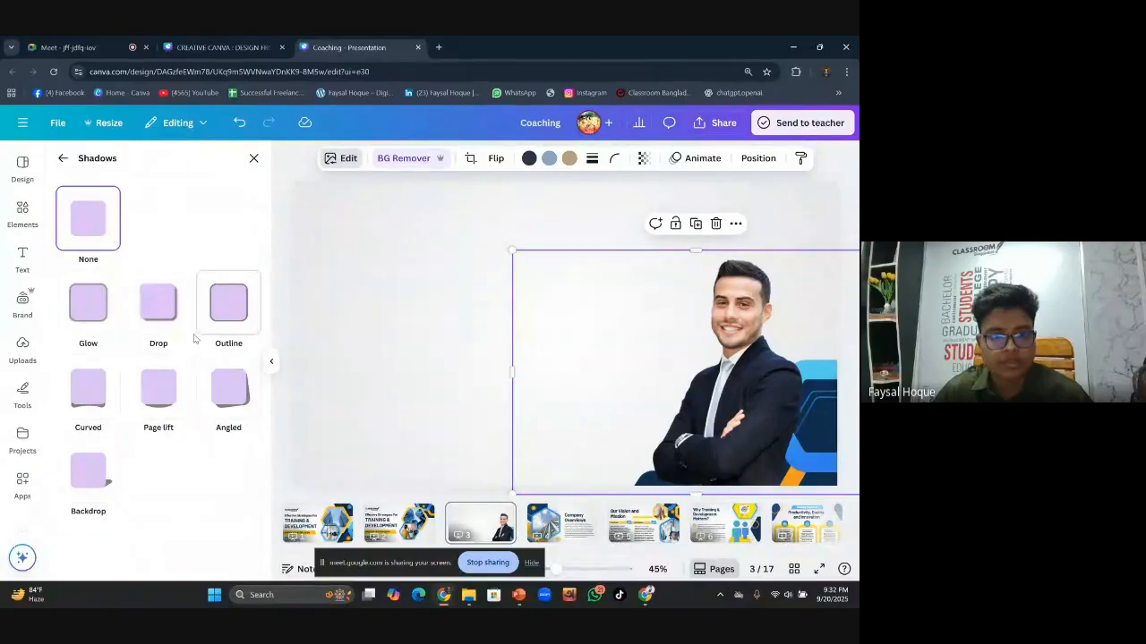
{"action": "left_click", "coordinate": [88, 304]}
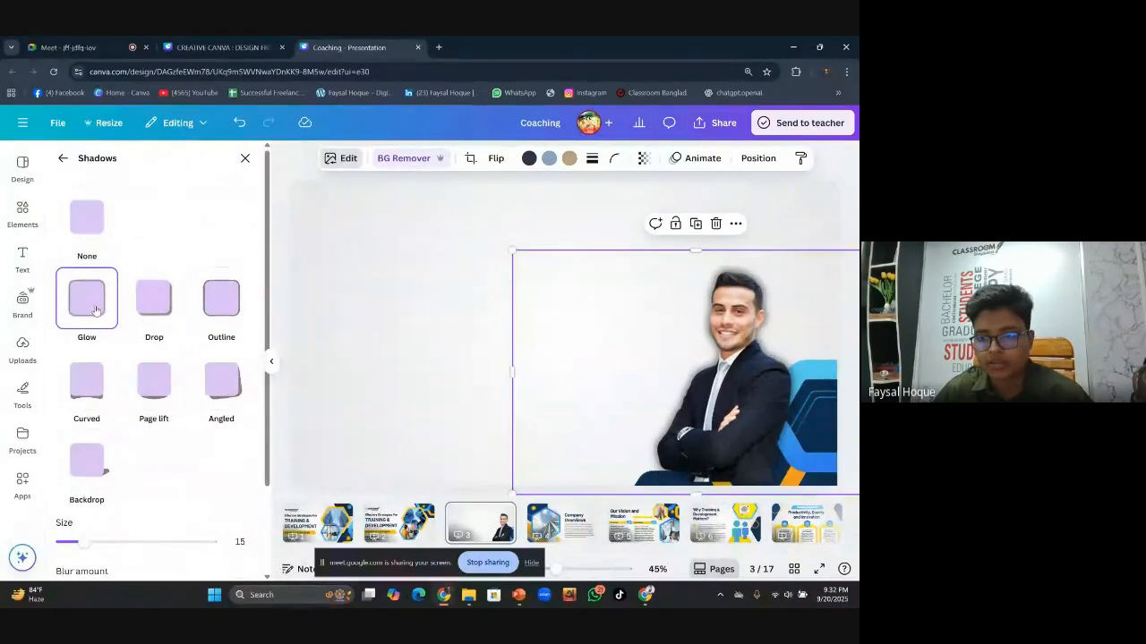
Move the businessman cutout left and the hexagon graphic up the slide
{"action": "left_click_drag", "start_coordinate": [741, 410], "coordinate": [511, 399]}
{"action": "left_click", "coordinate": [824, 433]}
{"action": "left_click_drag", "start_coordinate": [824, 432], "coordinate": [792, 223]}
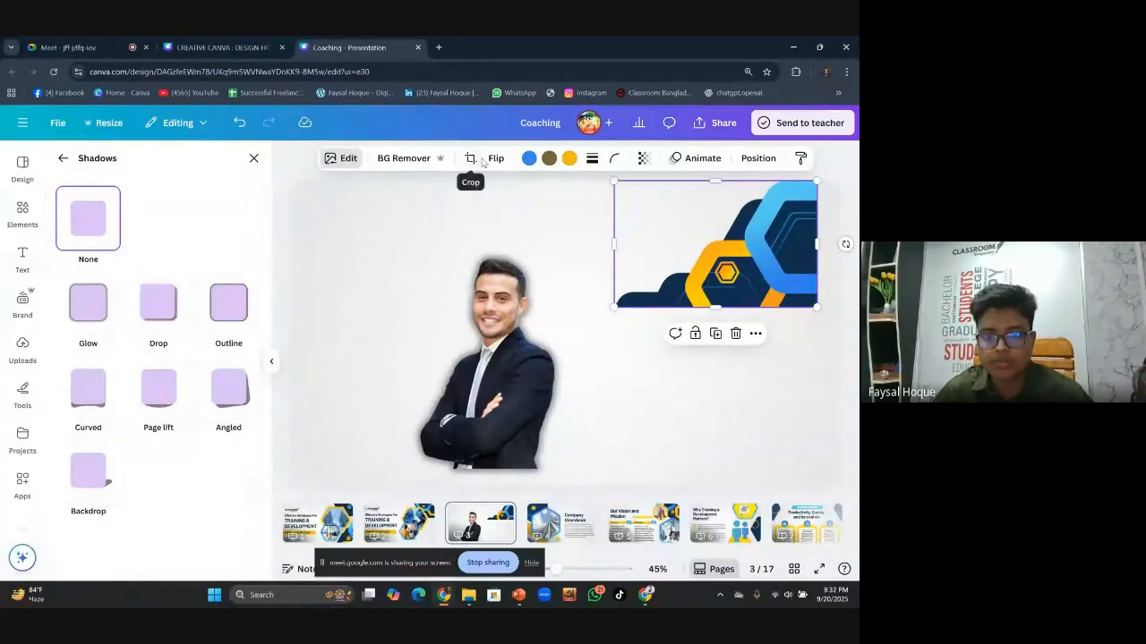
Flip the hexagon graphic horizontally and vertically, then snap it into the top-right corner
{"action": "left_click", "coordinate": [495, 159]}
{"action": "left_click", "coordinate": [527, 192]}
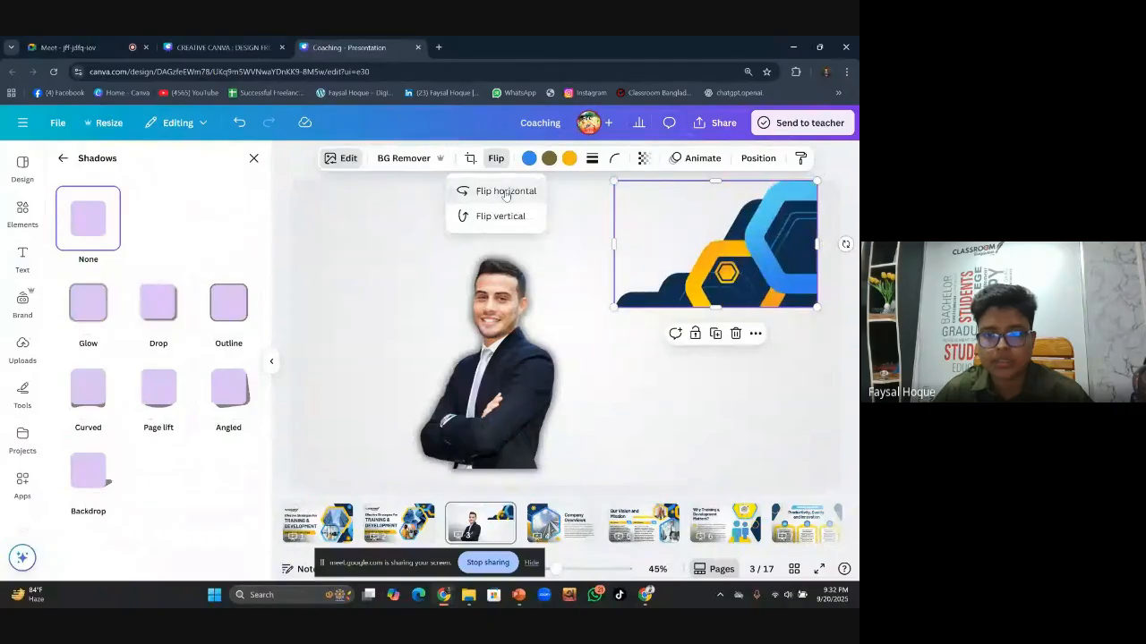
{"action": "left_click", "coordinate": [500, 217]}
{"action": "mouse_move", "coordinate": [796, 277]}
{"action": "left_mouse_down"}
{"action": "mouse_move", "coordinate": [819, 264]}
{"action": "mouse_move", "coordinate": [816, 274]}
{"action": "left_mouse_up"}
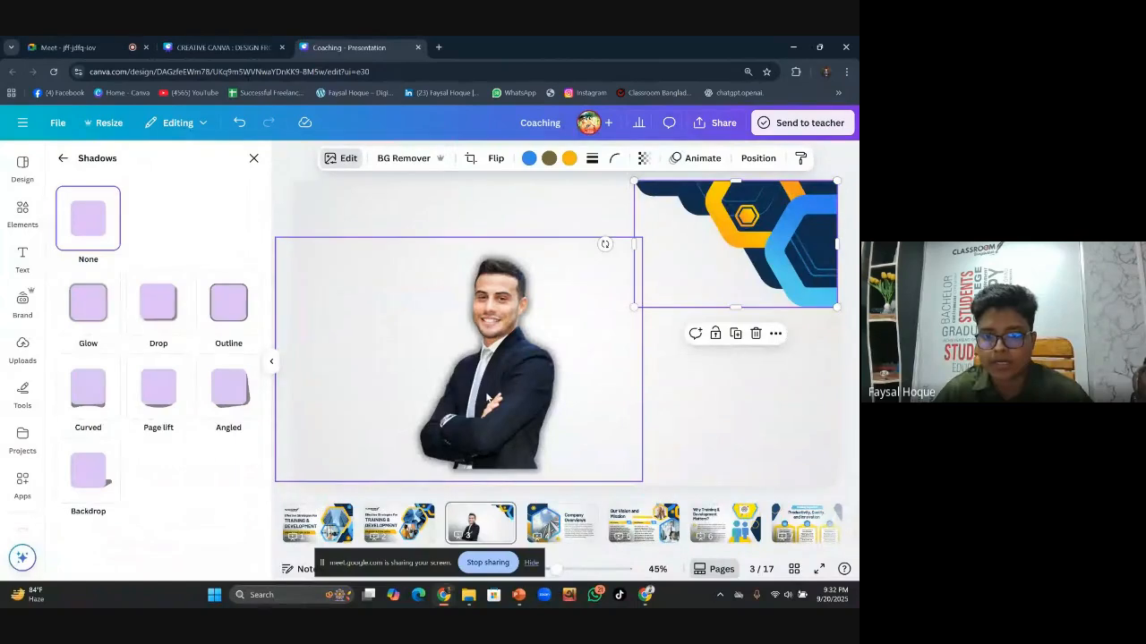
Move the businessman cutout to the right edge and enlarge it
{"action": "left_click_drag", "start_coordinate": [491, 397], "coordinate": [744, 418]}
{"action": "left_click_drag", "start_coordinate": [532, 259], "coordinate": [478, 241]}
{"action": "left_click", "coordinate": [367, 336]}
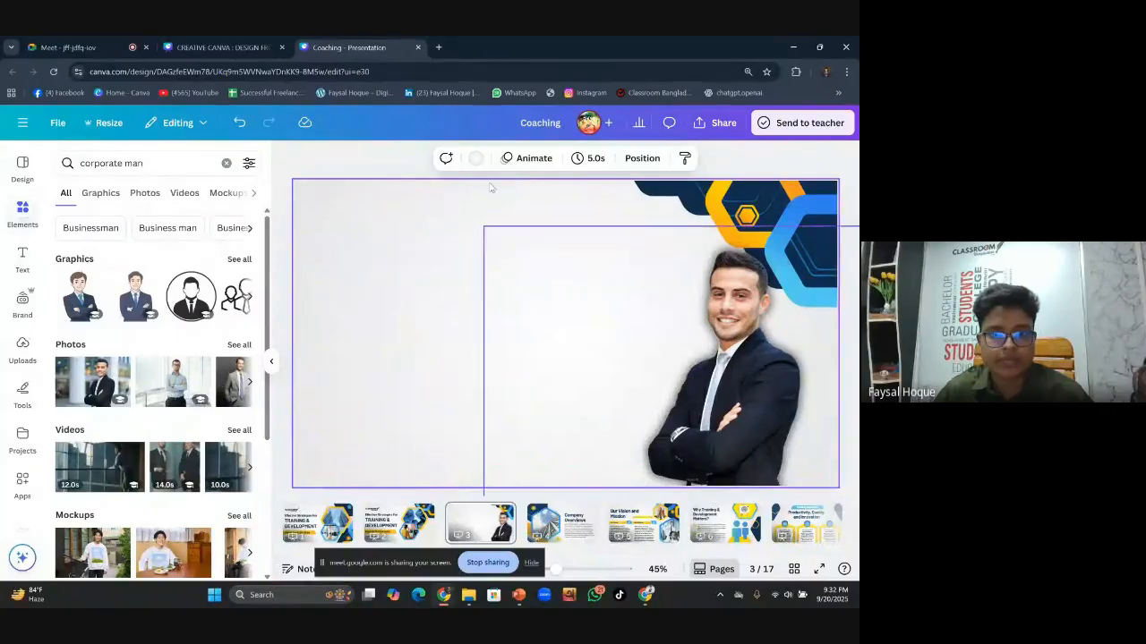
Give slide 3 a black-to-grey default gradient background
{"action": "left_click", "coordinate": [475, 157]}
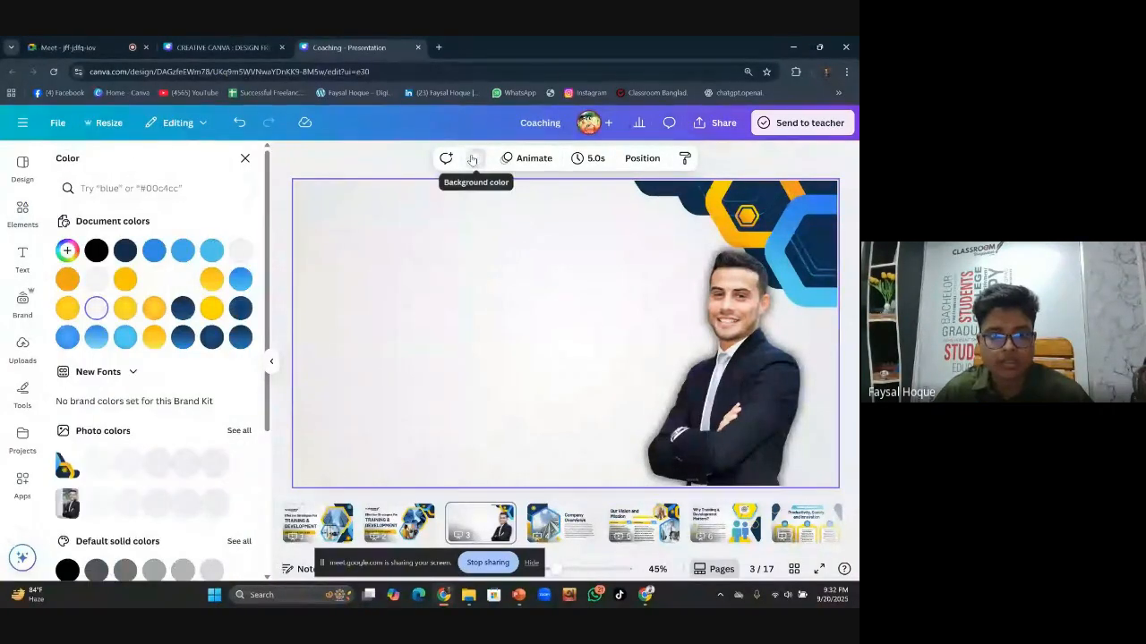
{"action": "scroll", "coordinate": [205, 429], "scroll_direction": "down", "scroll_amount": 3}
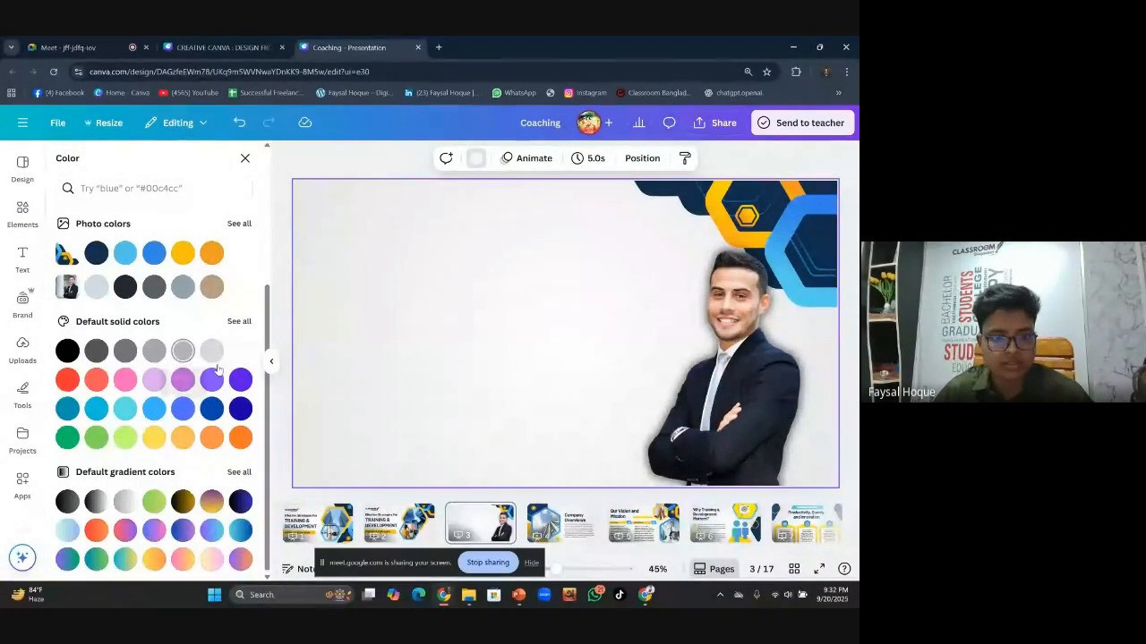
{"action": "left_click", "coordinate": [125, 502]}
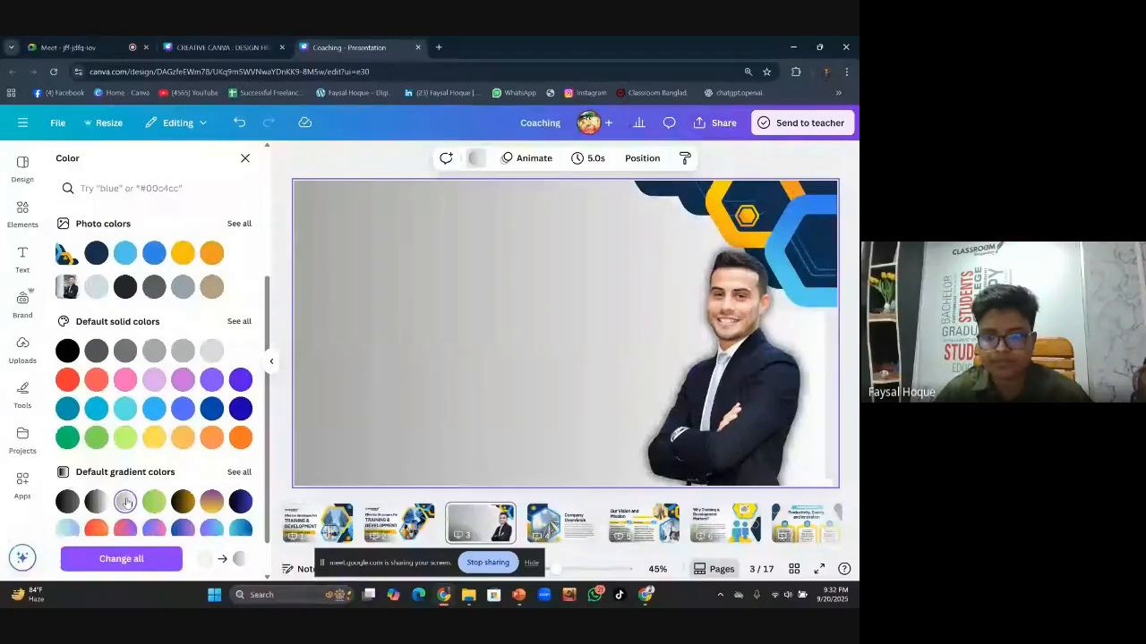
{"action": "left_click", "coordinate": [103, 504]}
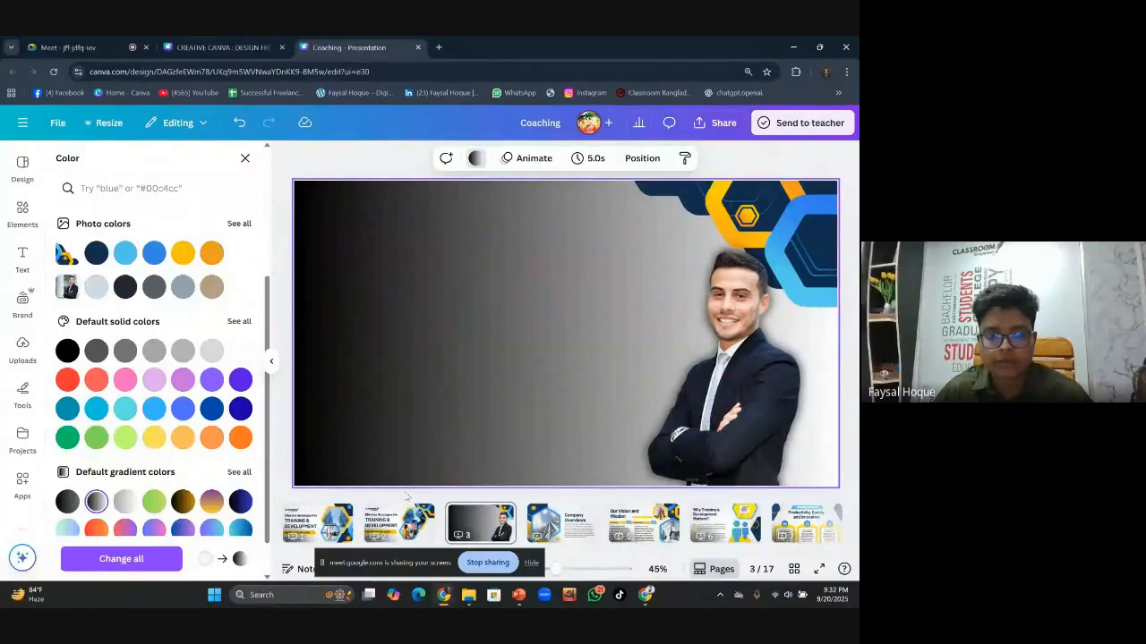
Go to slide 1 and select the Classroom logo and left text group
{"action": "left_click", "coordinate": [317, 524]}
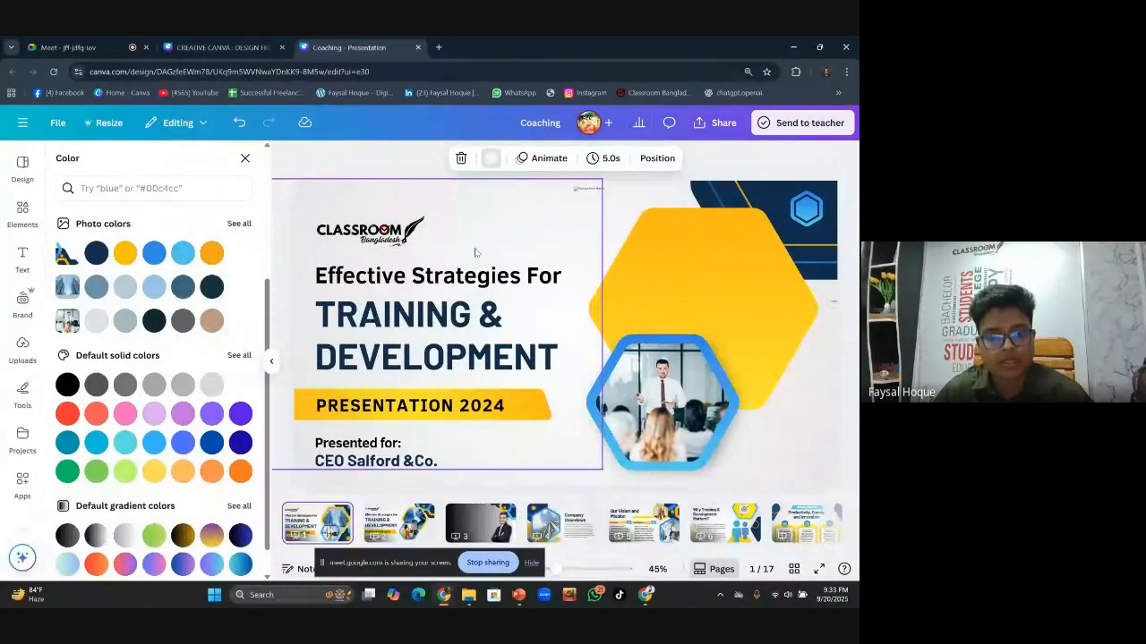
{"action": "left_click", "coordinate": [423, 249]}
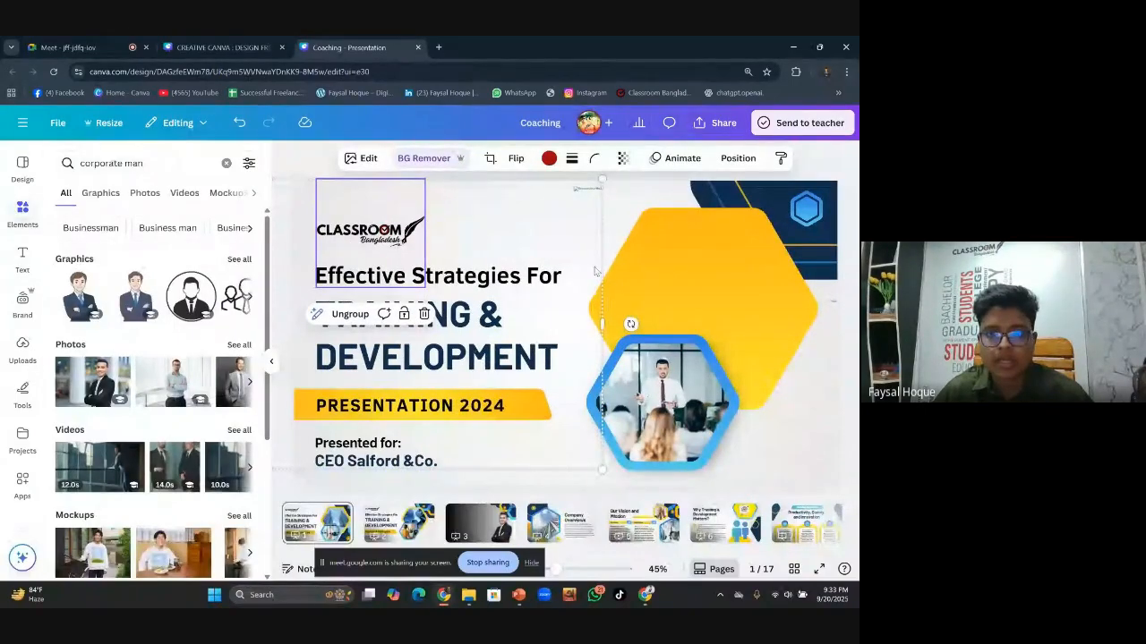
{"action": "left_click", "coordinate": [553, 223]}
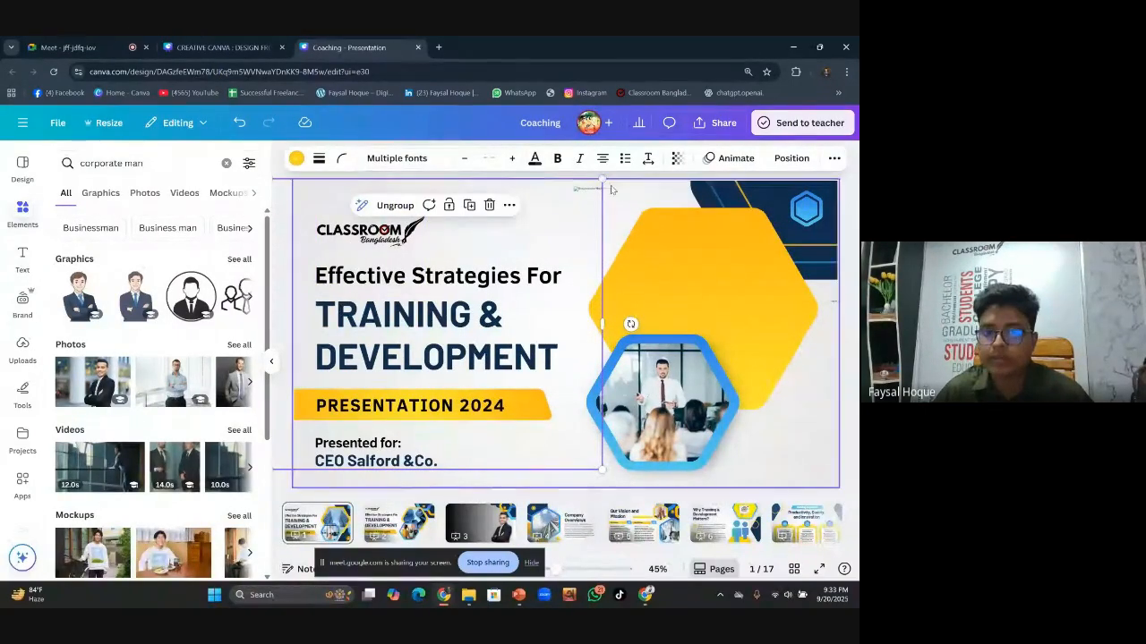
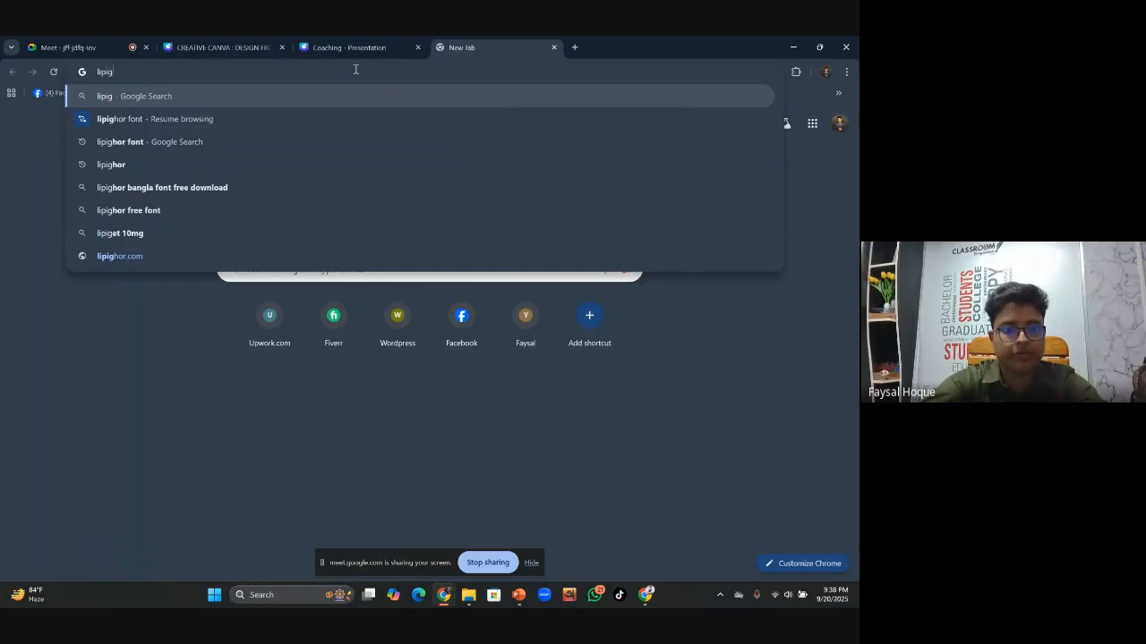
Search for the lipighor font and open the Jashir Abhyuday page from Lipighor's Free Fonts
{"action": "left_click", "coordinate": [294, 143]}
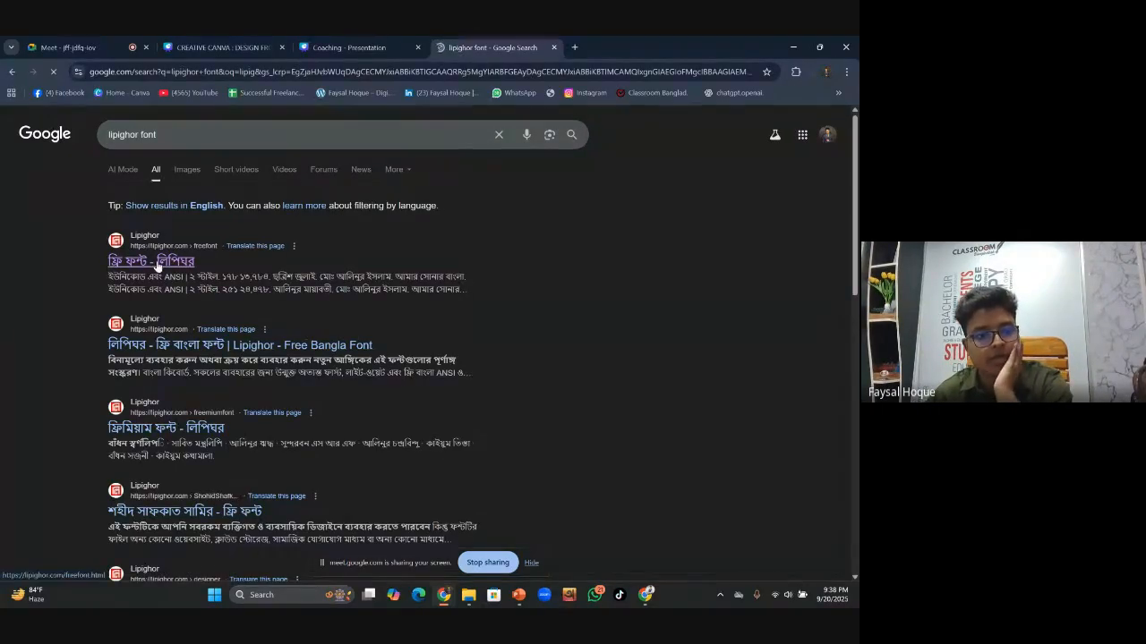
{"action": "left_click", "coordinate": [165, 266]}
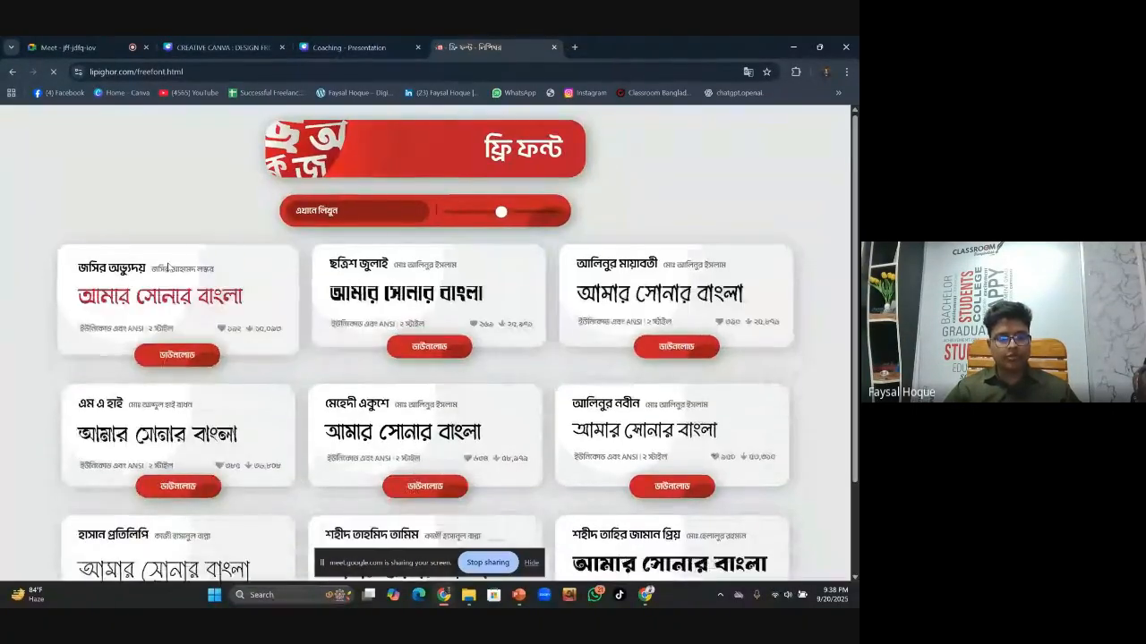
{"action": "scroll", "coordinate": [268, 314], "scroll_direction": "down", "scroll_amount": 3}
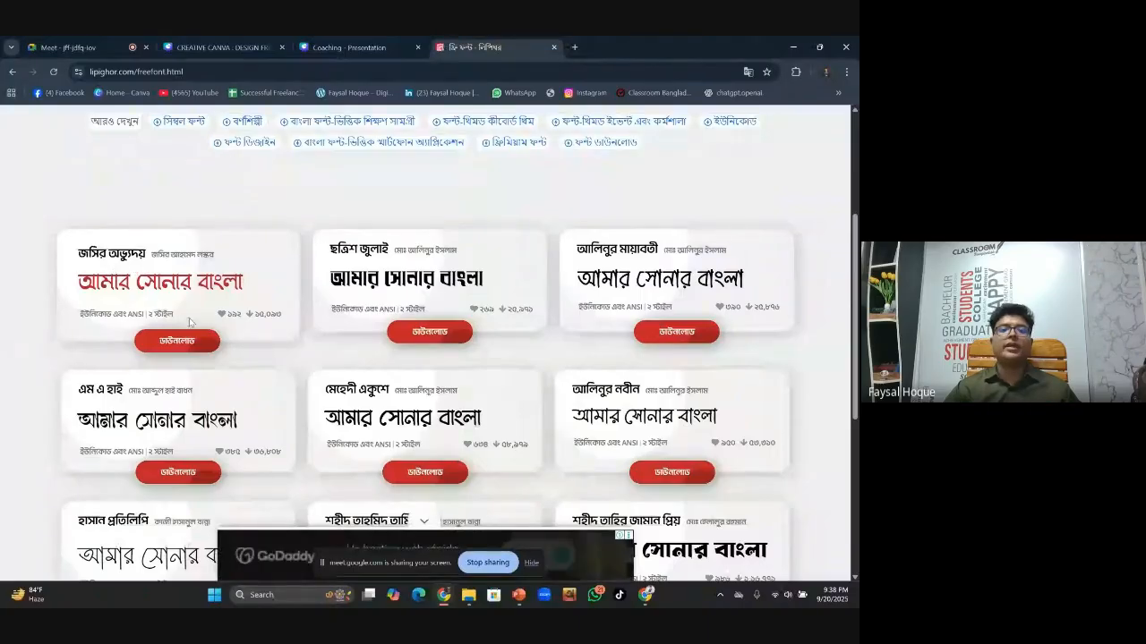
{"action": "left_click", "coordinate": [187, 340]}
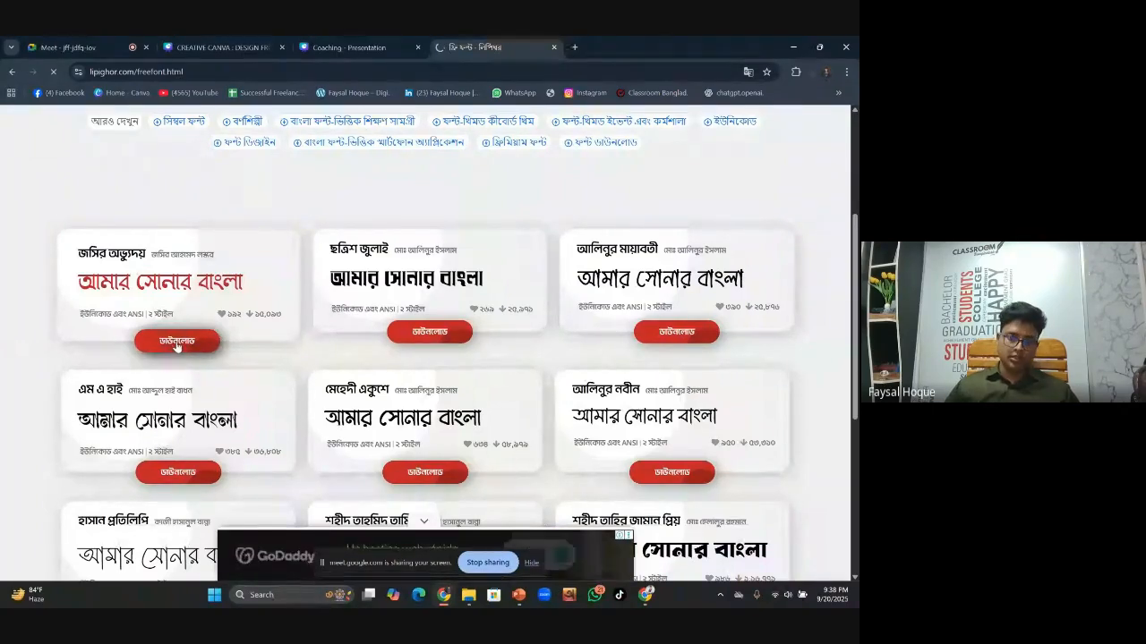
{"action": "left_click", "coordinate": [177, 344]}
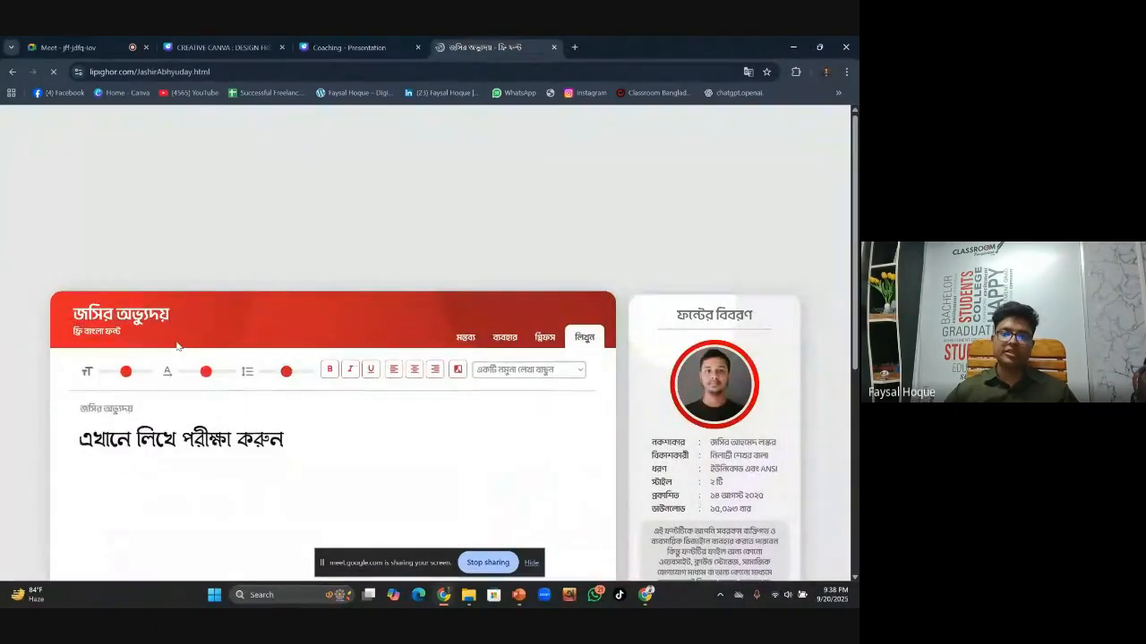
{"action": "scroll", "coordinate": [343, 365], "scroll_direction": "down", "scroll_amount": 1}
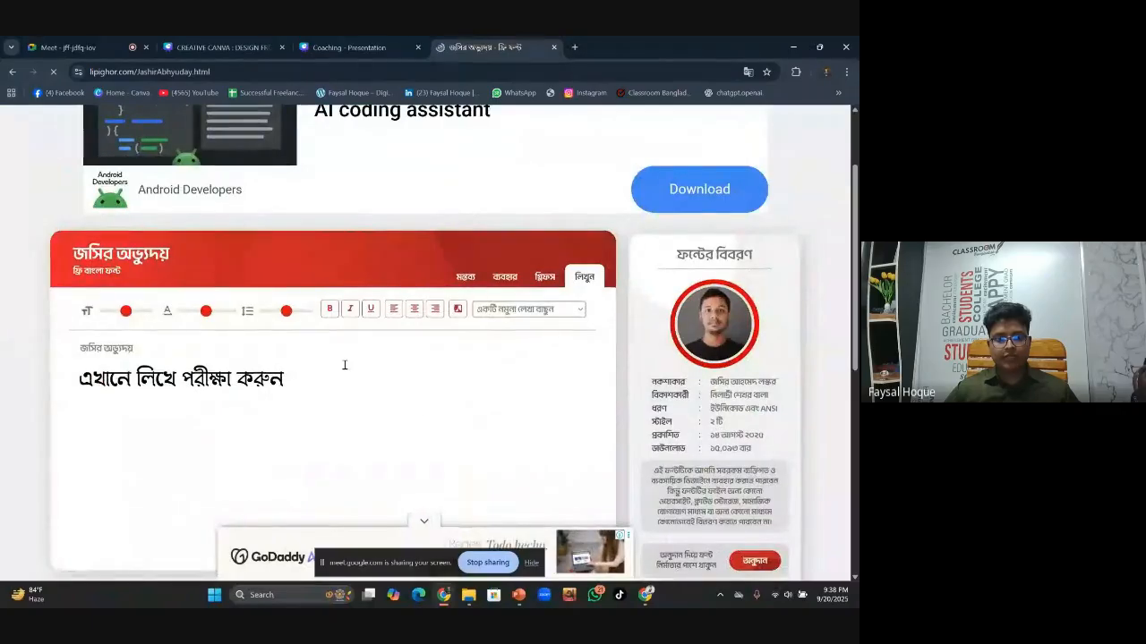
{"action": "scroll", "coordinate": [378, 388], "scroll_direction": "down", "scroll_amount": 2}
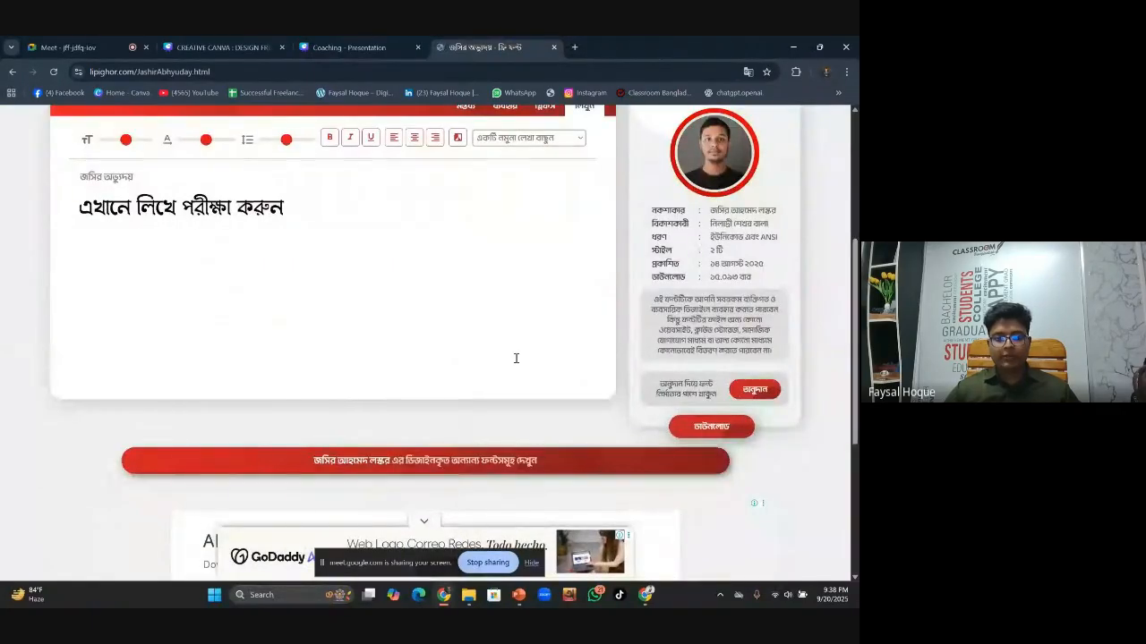
{"action": "scroll", "coordinate": [450, 350], "scroll_direction": "down", "scroll_amount": 1}
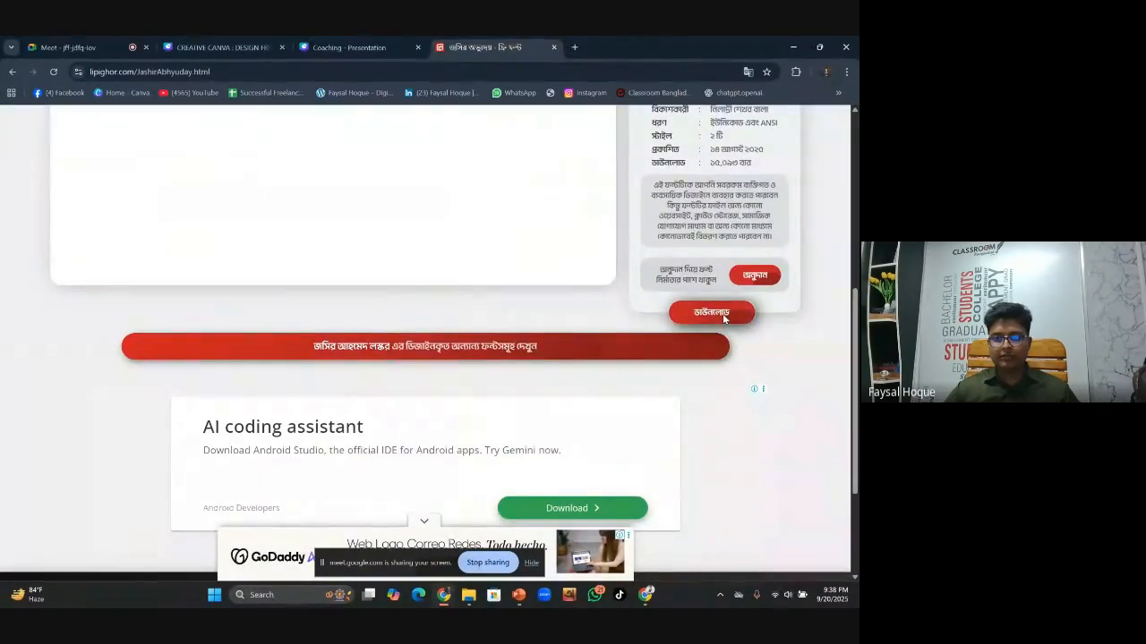
Download JashirAbhyuday.zip, declining the donation and agreeing to the terms, then open it
{"action": "left_click", "coordinate": [723, 319]}
{"action": "scroll", "coordinate": [551, 338], "scroll_direction": "down", "scroll_amount": 1}
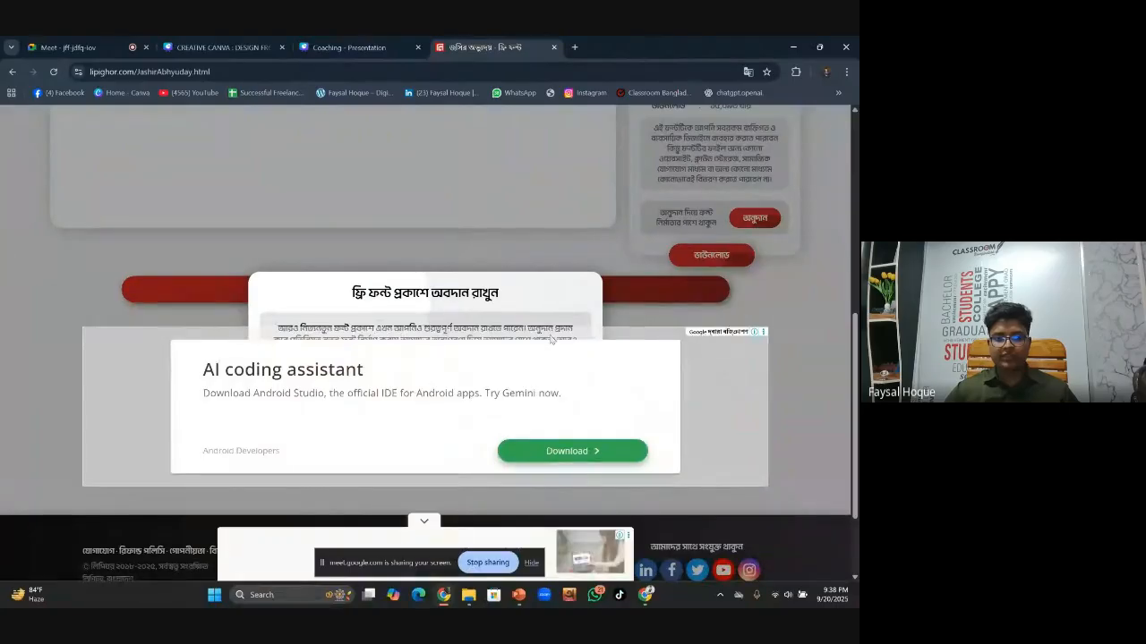
{"action": "scroll", "coordinate": [551, 338], "scroll_direction": "down", "scroll_amount": 2}
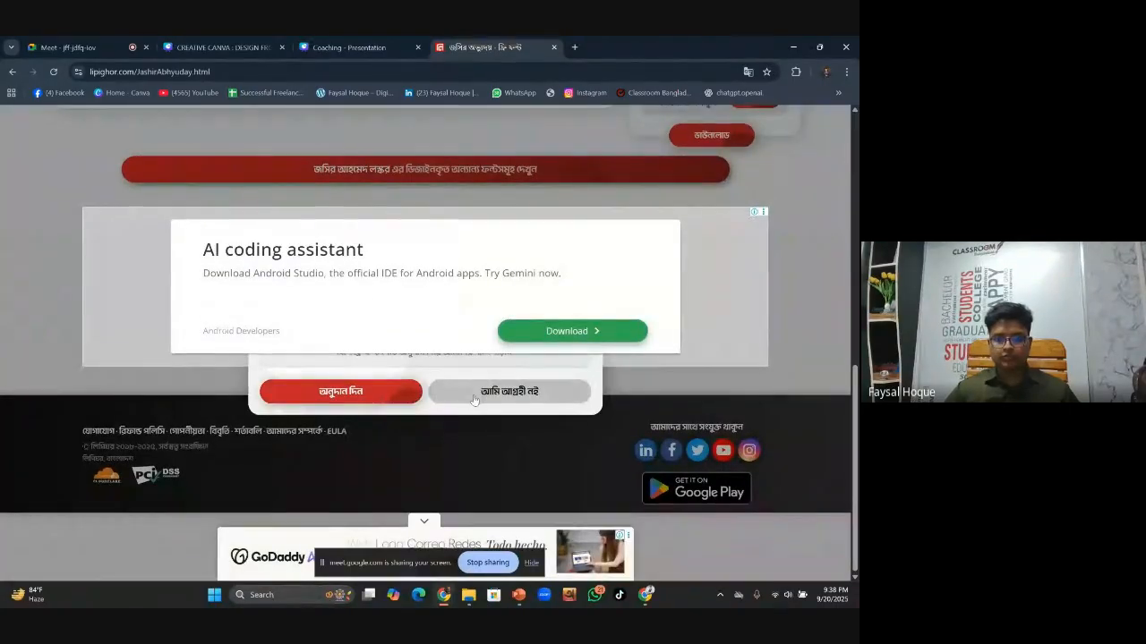
{"action": "left_click", "coordinate": [535, 394]}
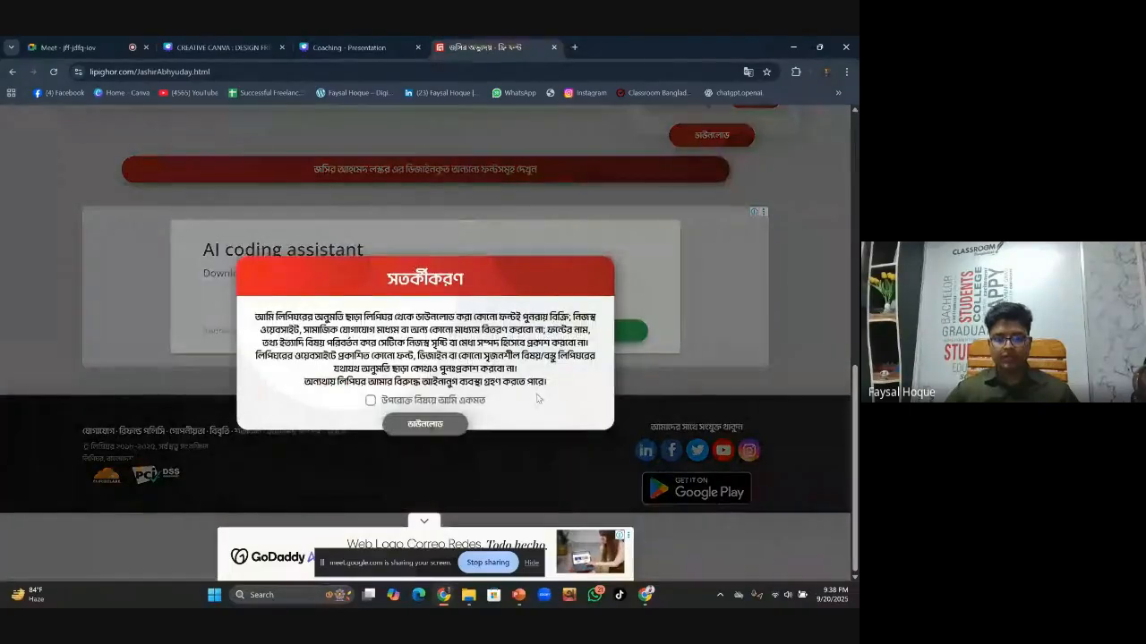
{"action": "left_click", "coordinate": [370, 400]}
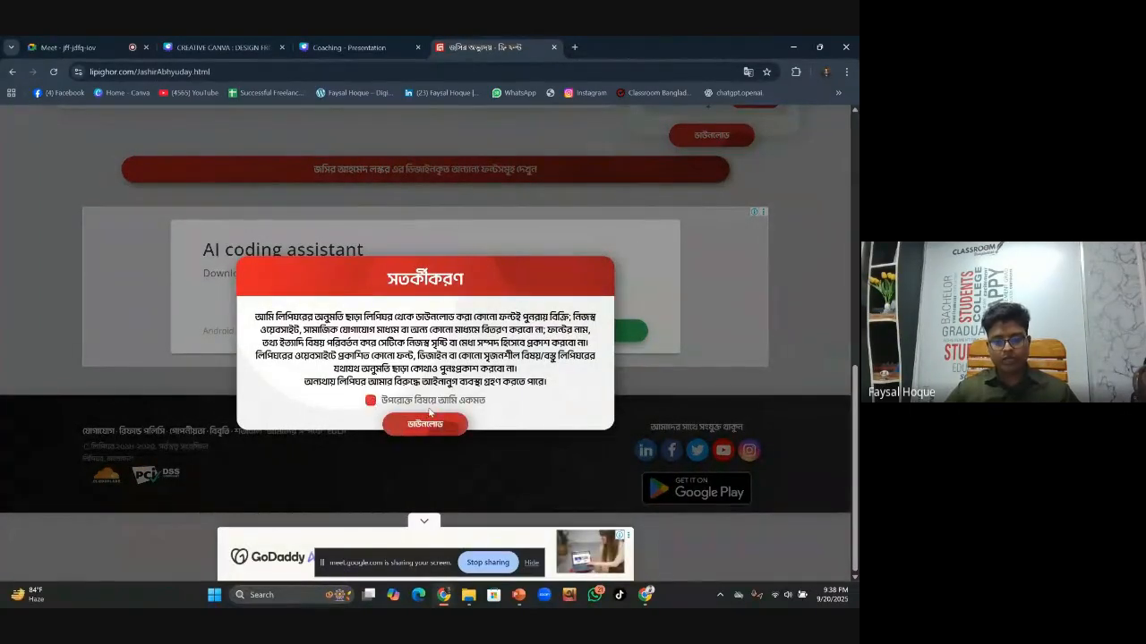
{"action": "left_click", "coordinate": [426, 424]}
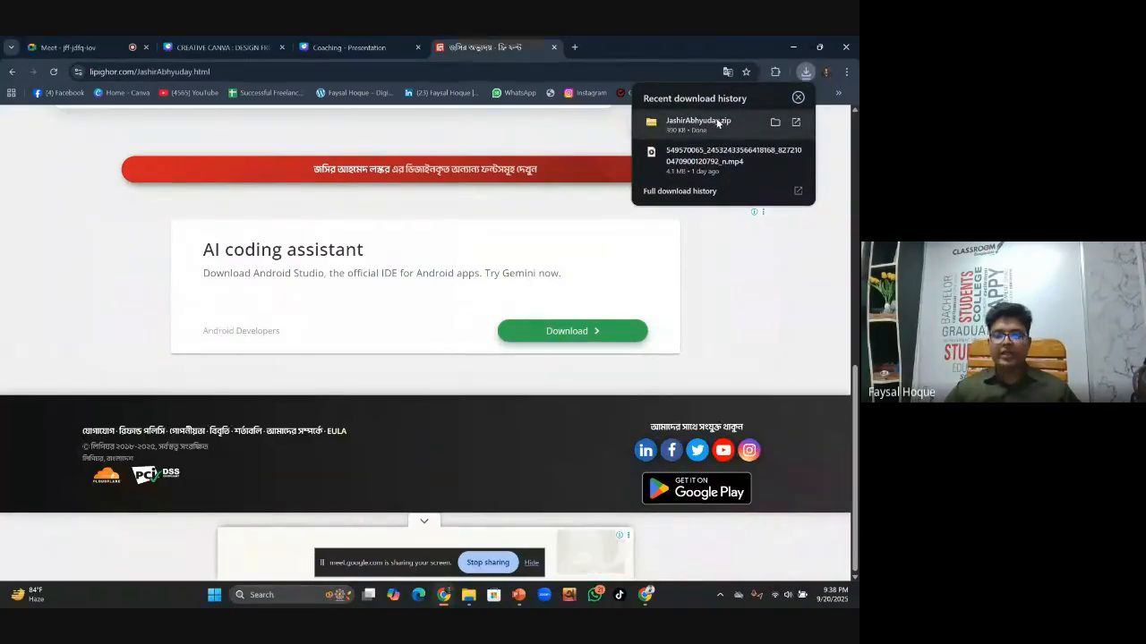
{"action": "left_click", "coordinate": [716, 123]}
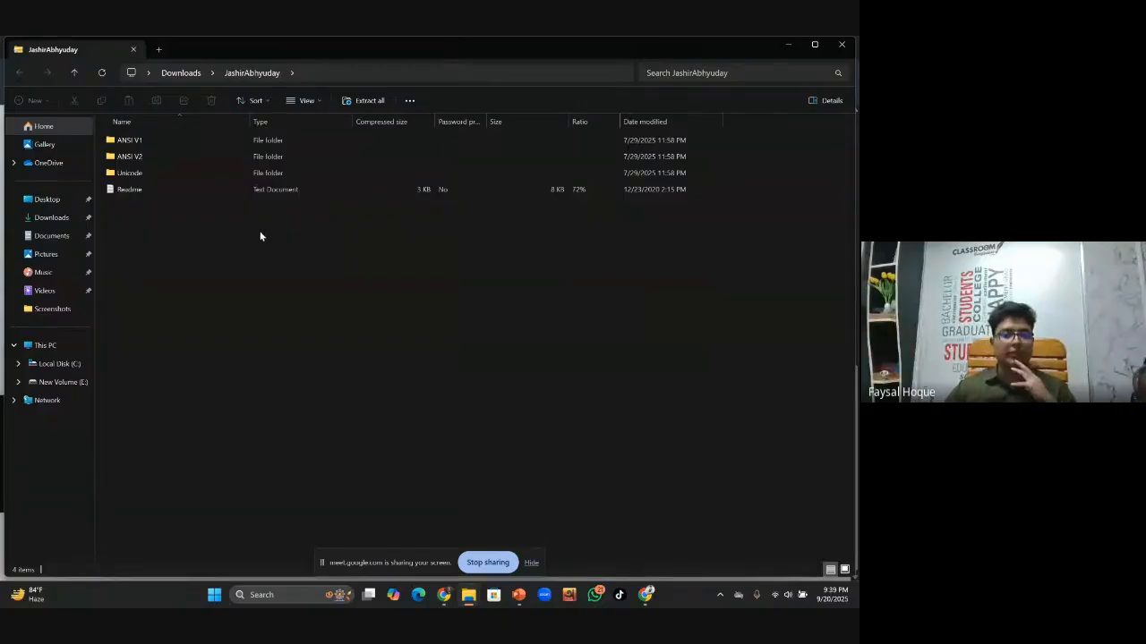
Open the archive's Unicode folder and preview the Li Jashir Abhyuday Unicode font
{"action": "double_click", "coordinate": [165, 172]}
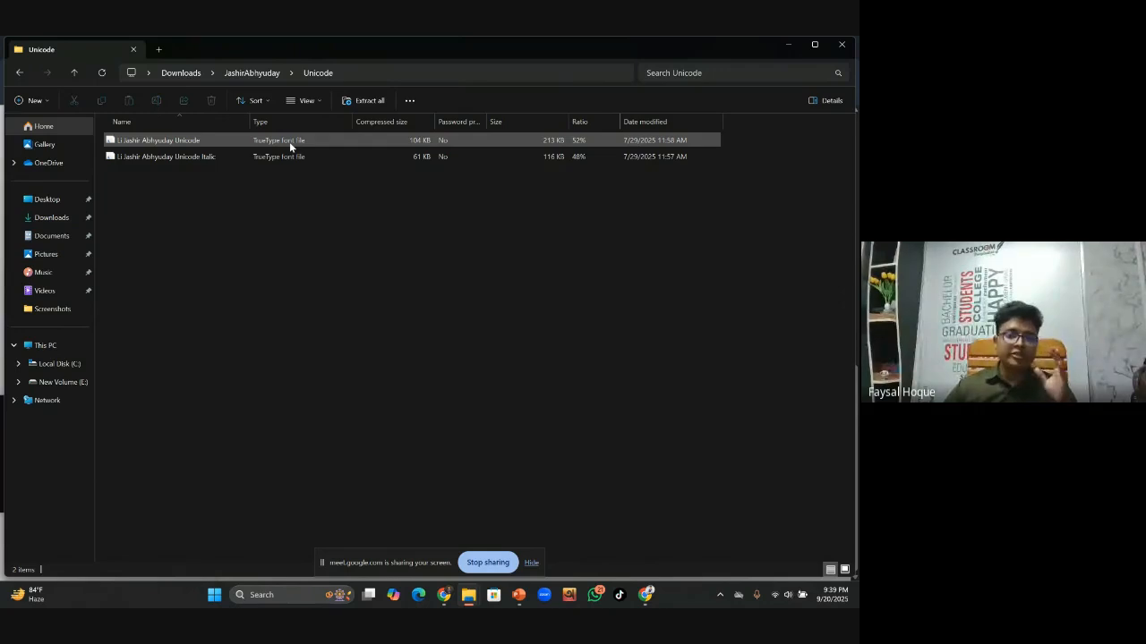
{"action": "double_click", "coordinate": [289, 141]}
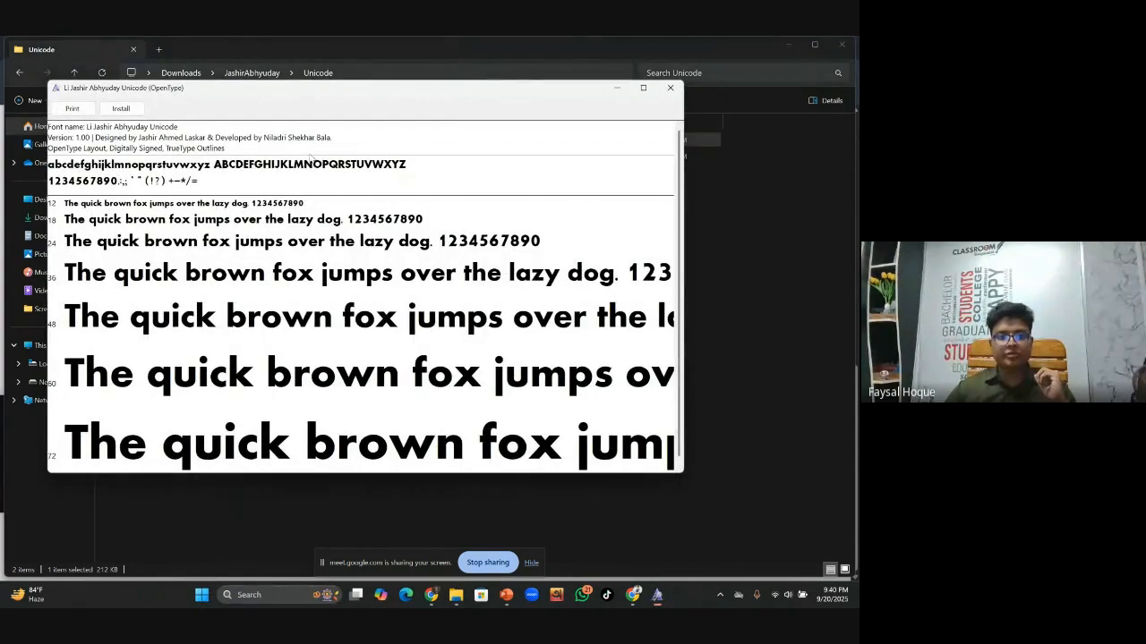
Install Li Jashir Abhyuday Unicode, replacing the existing copy, and close the font viewer
{"action": "left_click", "coordinate": [122, 109]}
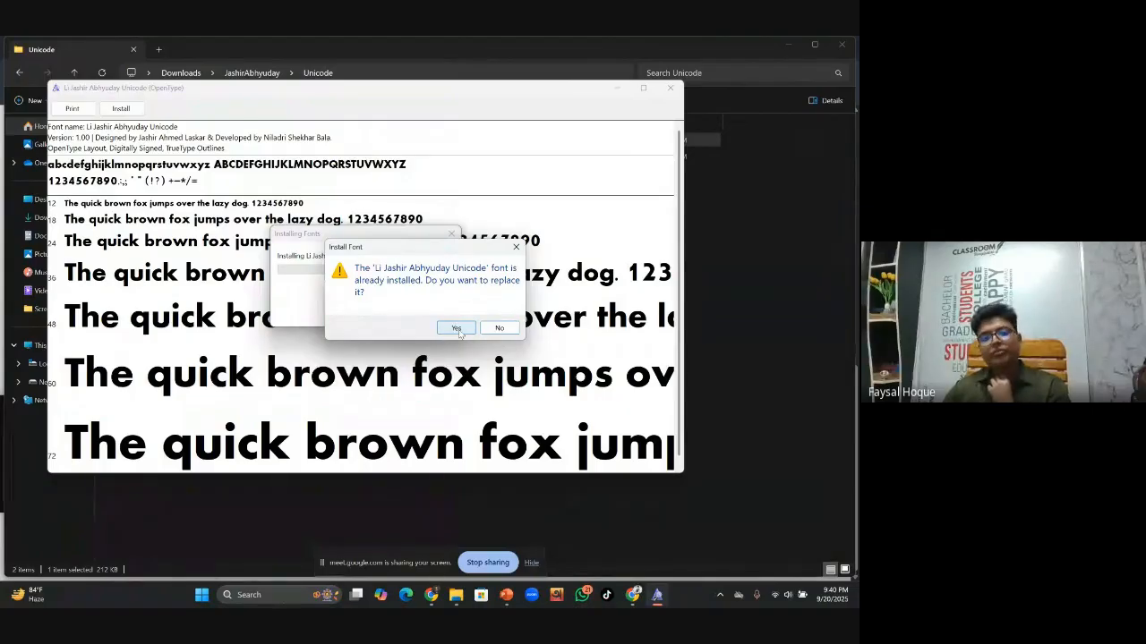
{"action": "left_click", "coordinate": [457, 328]}
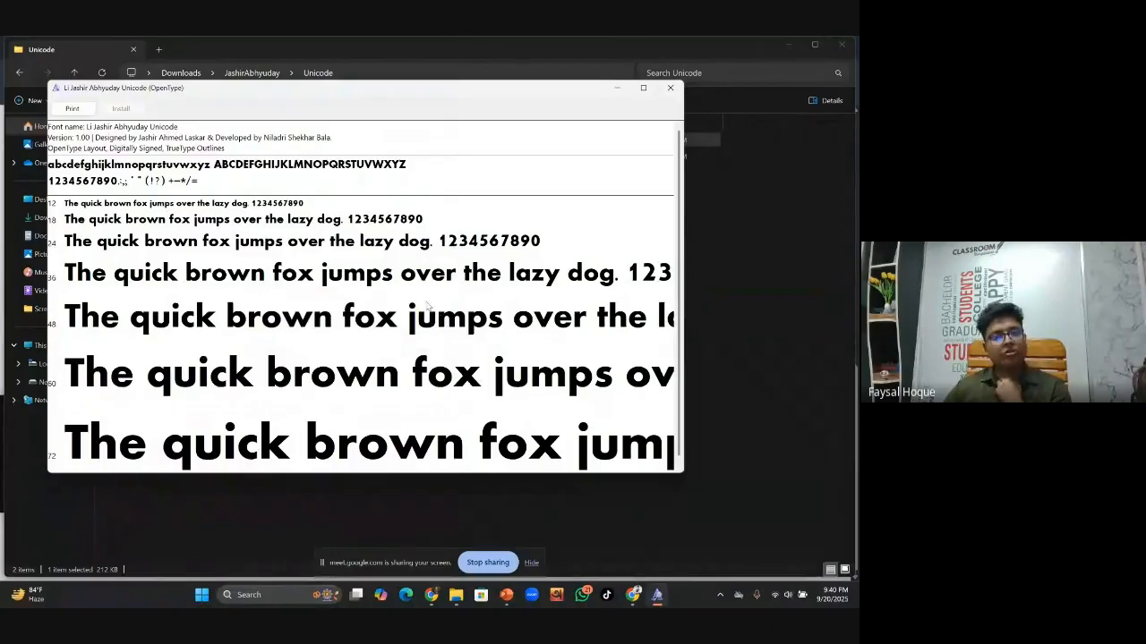
{"action": "left_click", "coordinate": [669, 87]}
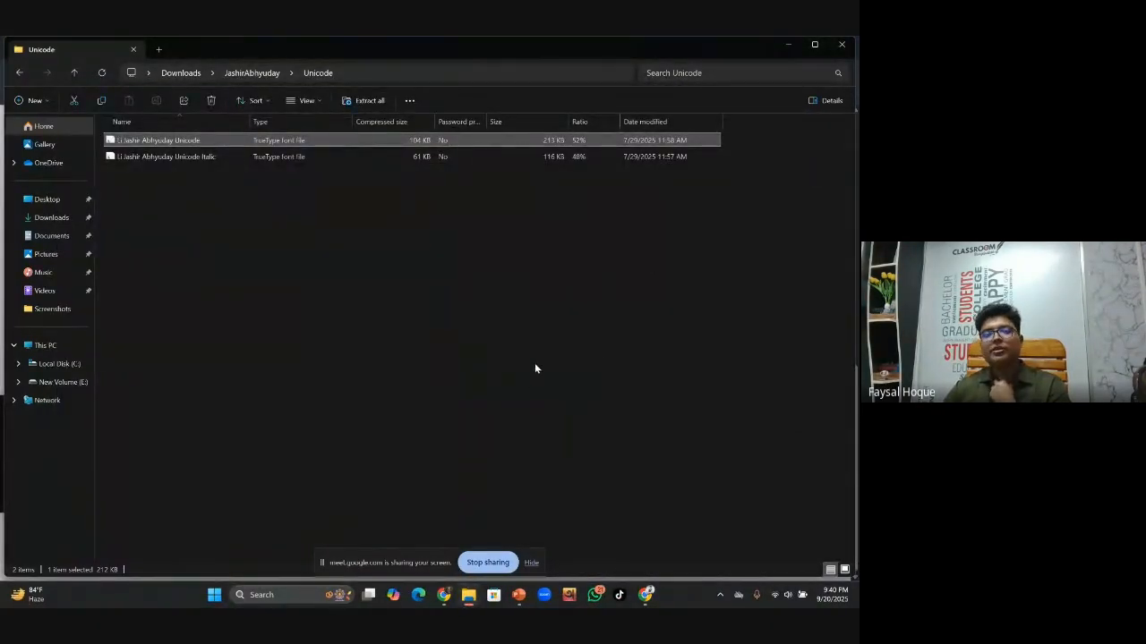
Return to the Coaching presentation tab in Chrome and go to Canva's Home page
{"action": "left_click", "coordinate": [445, 596]}
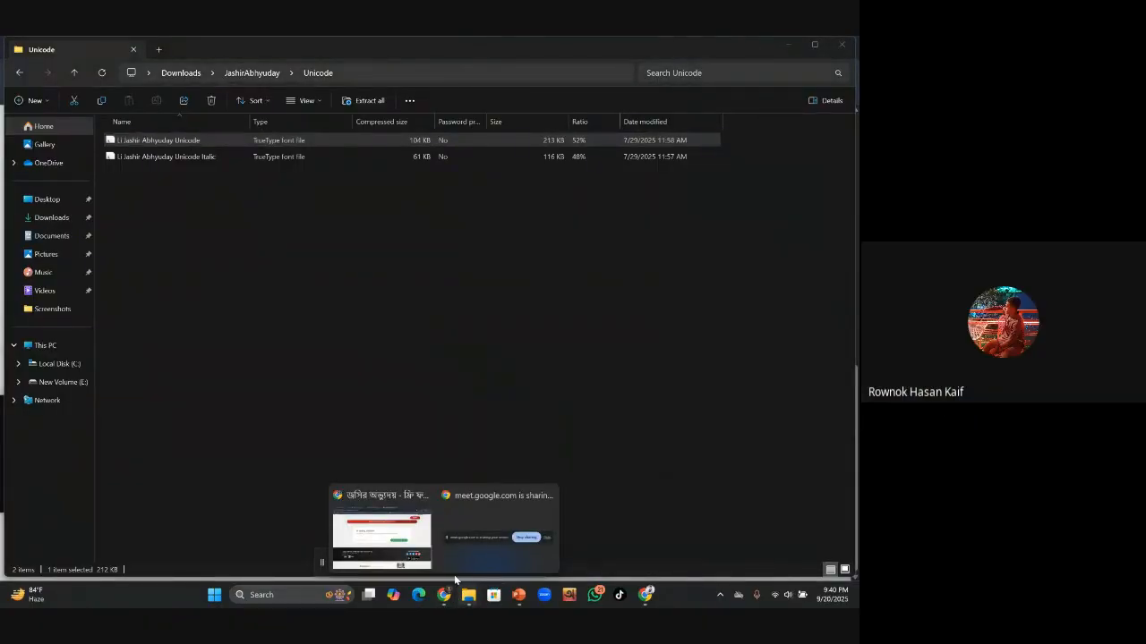
{"action": "mouse_move", "coordinate": [401, 540]}
{"action": "left_click", "coordinate": [382, 540]}
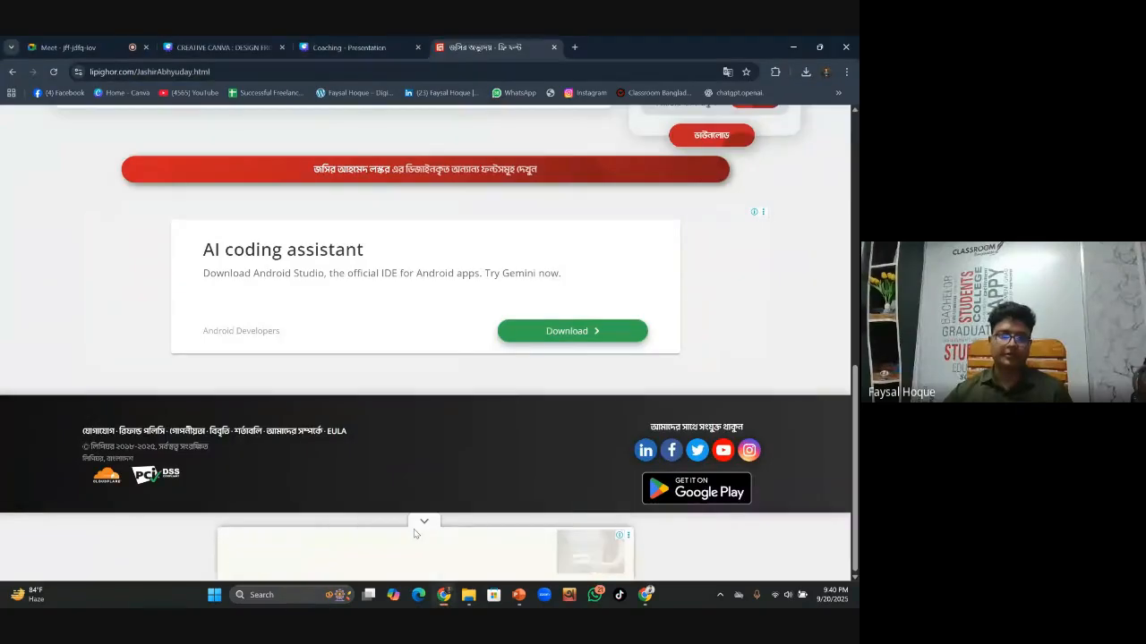
{"action": "left_click", "coordinate": [354, 47]}
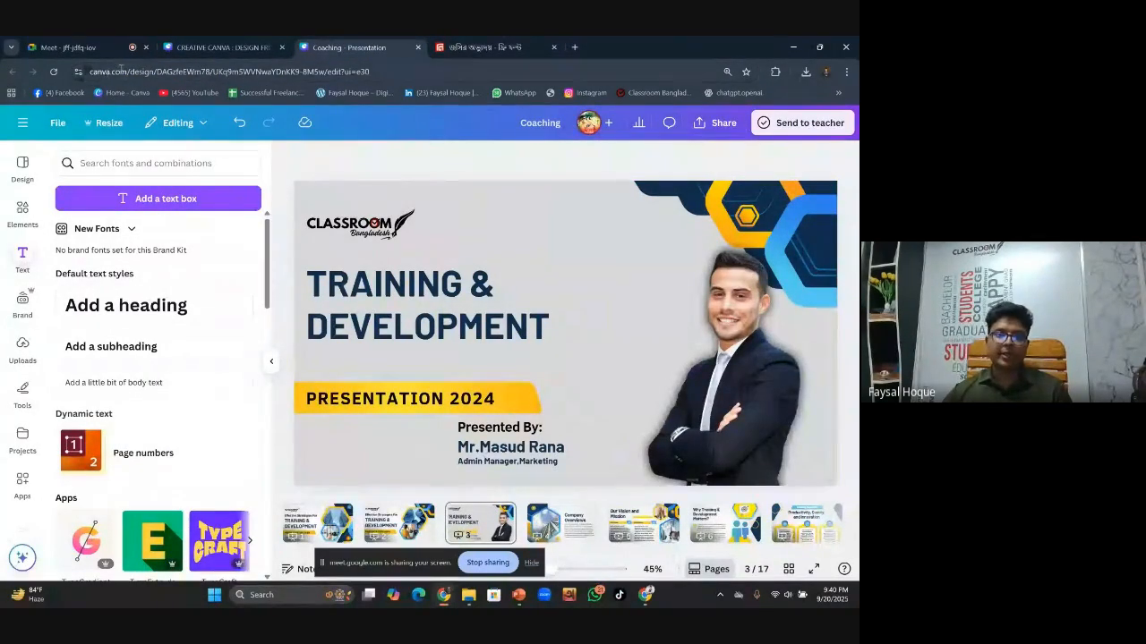
{"action": "left_click", "coordinate": [24, 123]}
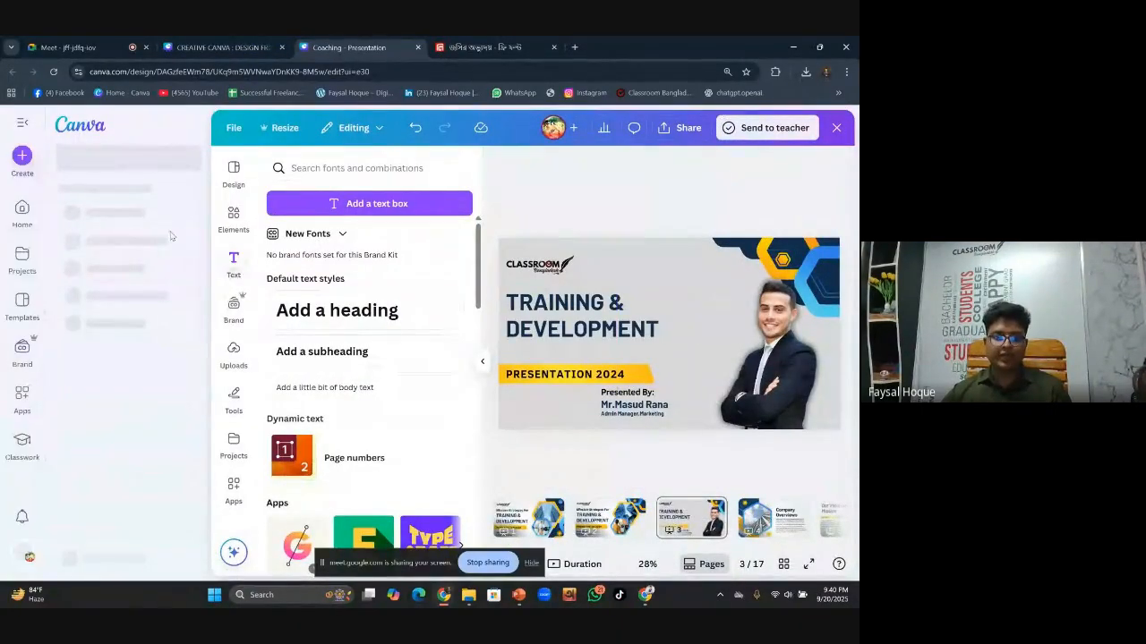
{"action": "left_click", "coordinate": [22, 218]}
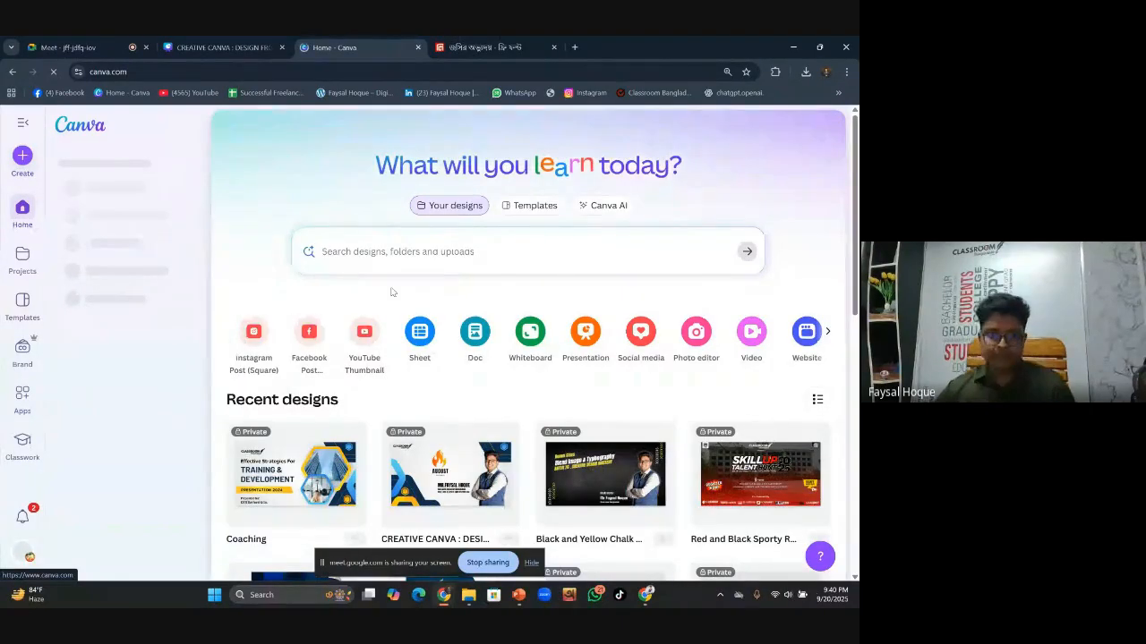
Search 'resume' templates and open the White and Black Modern New Graduate Professional Resume details
{"action": "left_click", "coordinate": [379, 243]}
{"action": "type", "text": "res"}
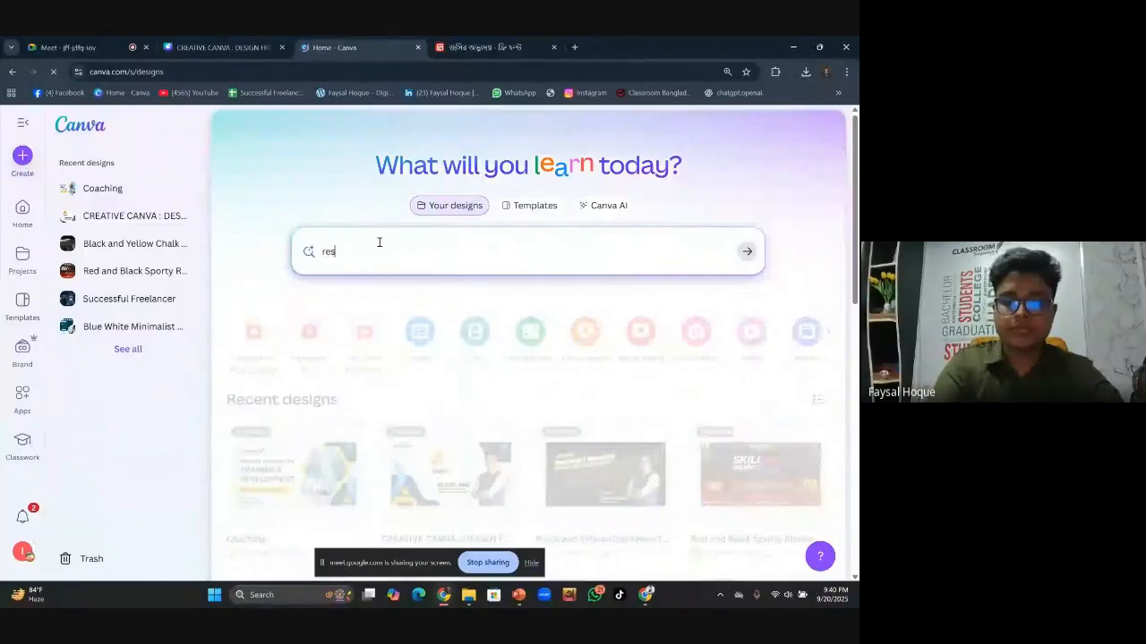
{"action": "type", "text": "ume"}
{"action": "key", "text": "Return"}
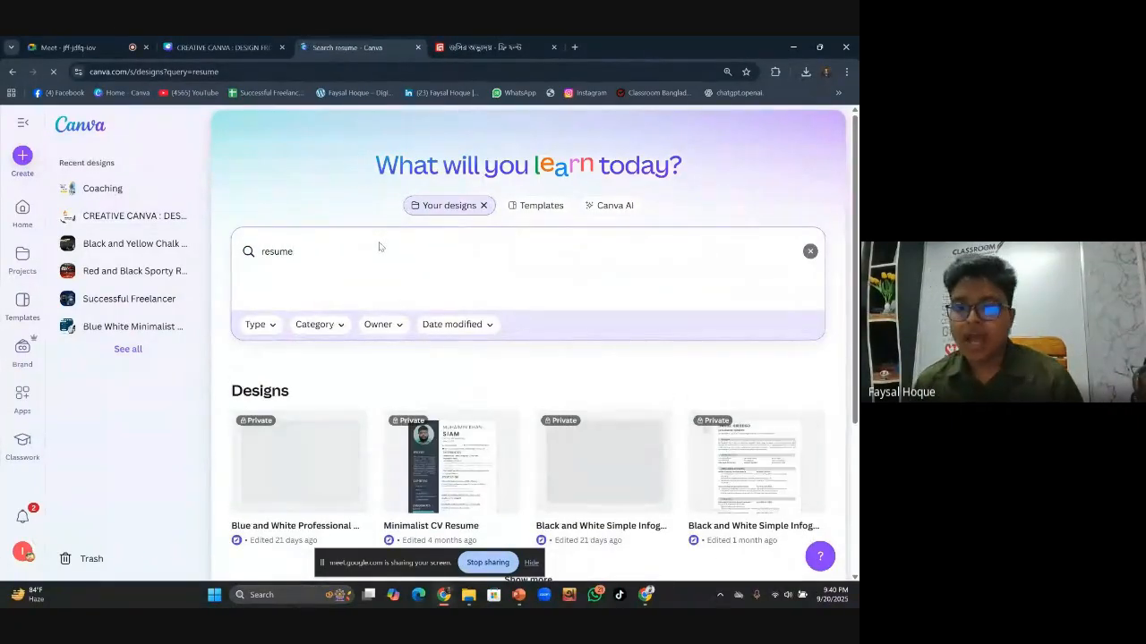
{"action": "scroll", "coordinate": [469, 356], "scroll_direction": "down", "scroll_amount": 3}
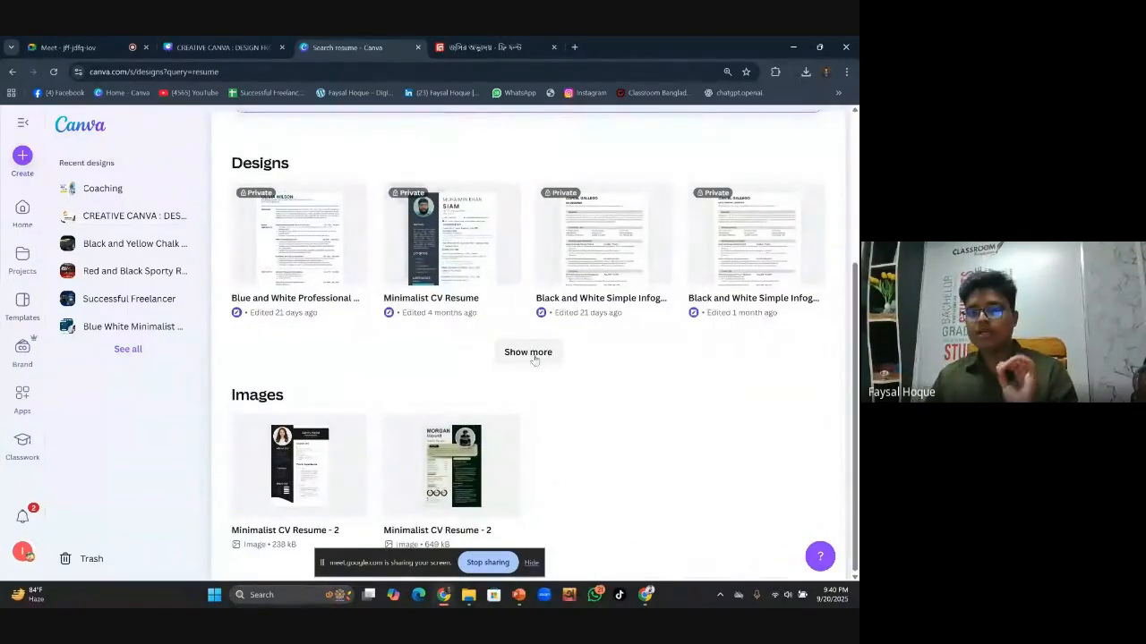
{"action": "left_click", "coordinate": [528, 352]}
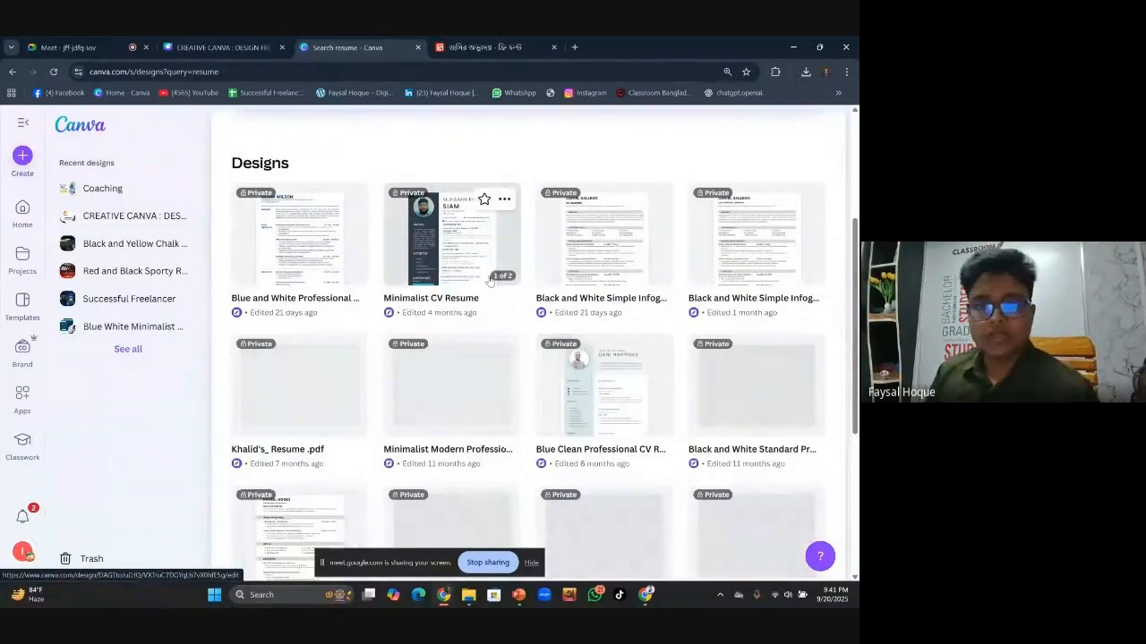
{"action": "scroll", "coordinate": [540, 205], "scroll_direction": "up", "scroll_amount": 3}
{"action": "left_click", "coordinate": [540, 205]}
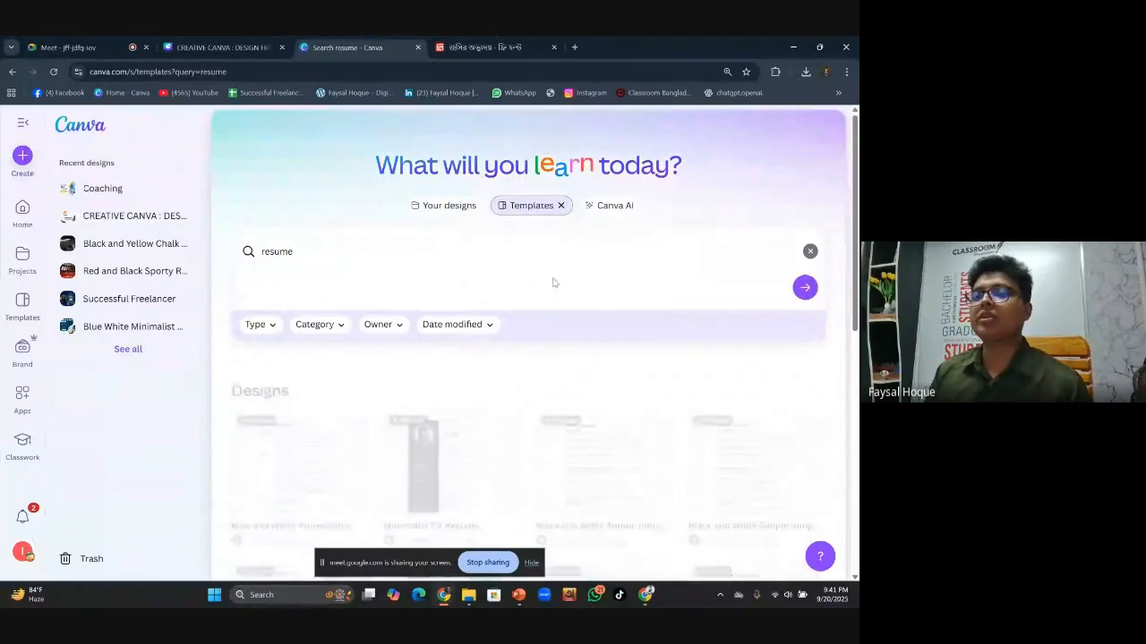
{"action": "scroll", "coordinate": [564, 273], "scroll_direction": "down", "scroll_amount": 2}
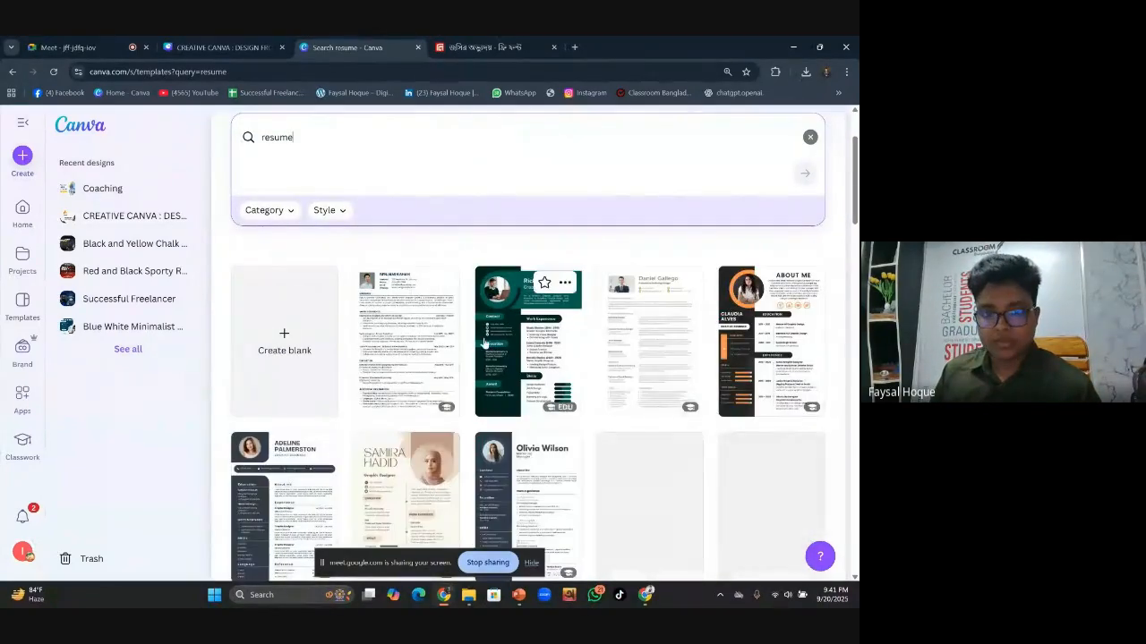
{"action": "scroll", "coordinate": [595, 337], "scroll_direction": "down", "scroll_amount": 2}
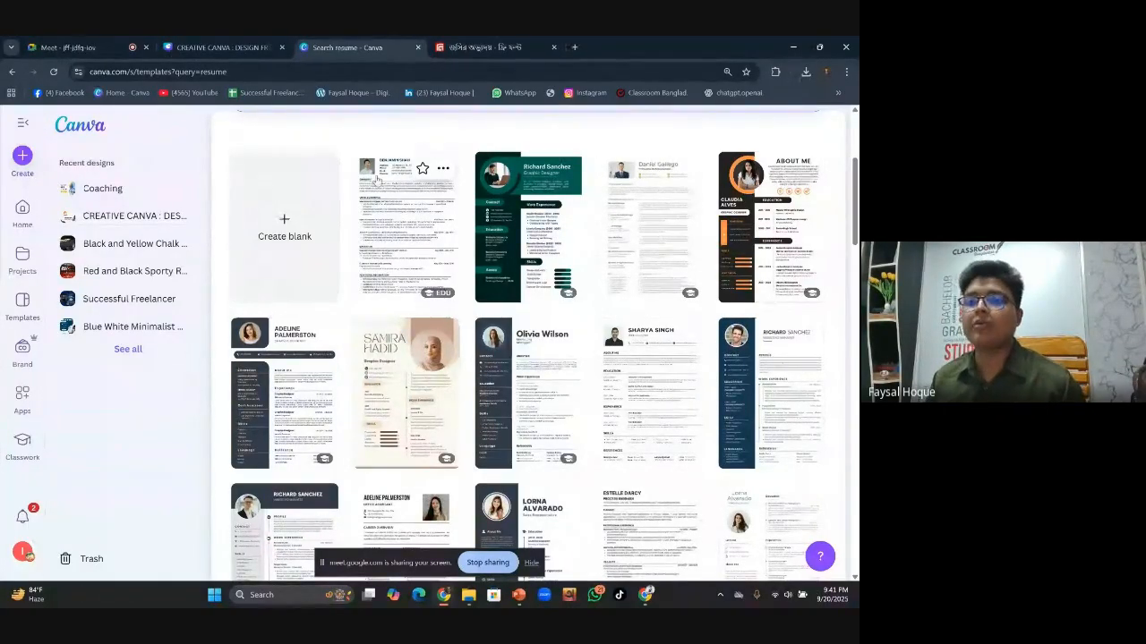
{"action": "scroll", "coordinate": [643, 309], "scroll_direction": "down", "scroll_amount": 3}
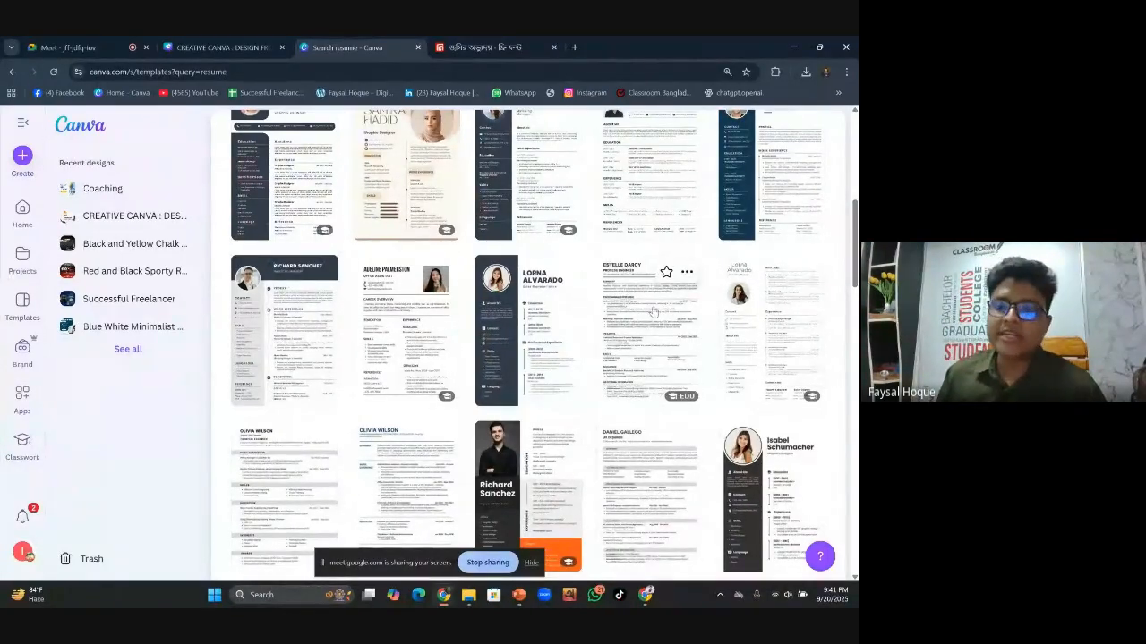
{"action": "left_click", "coordinate": [639, 339]}
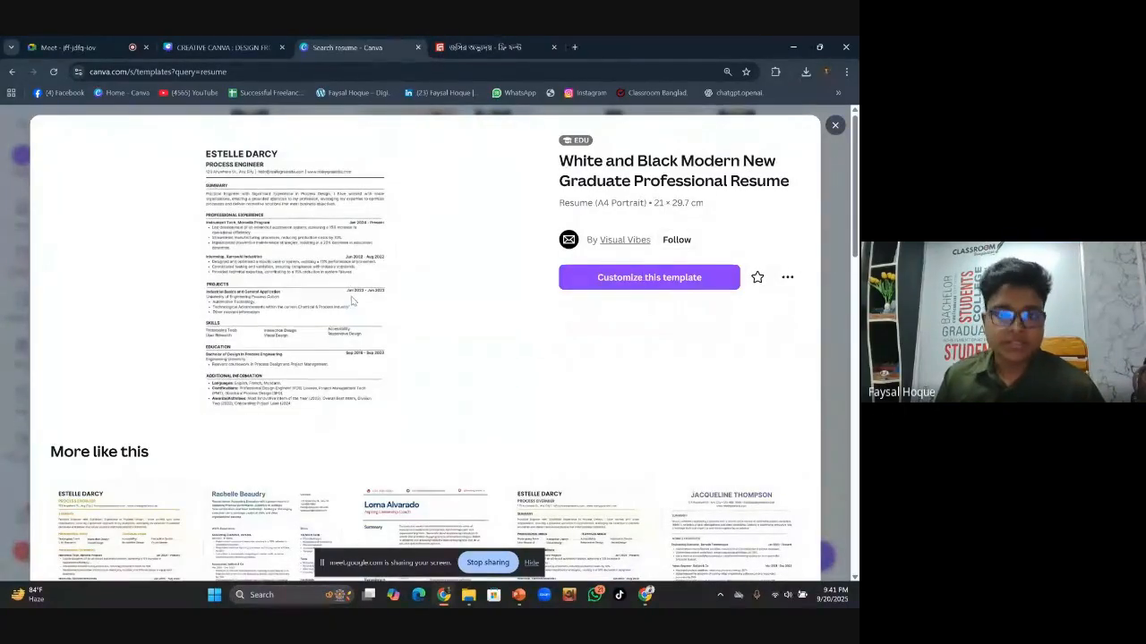
Customize the resume template and zoom the page to 82%
{"action": "left_click", "coordinate": [645, 276]}
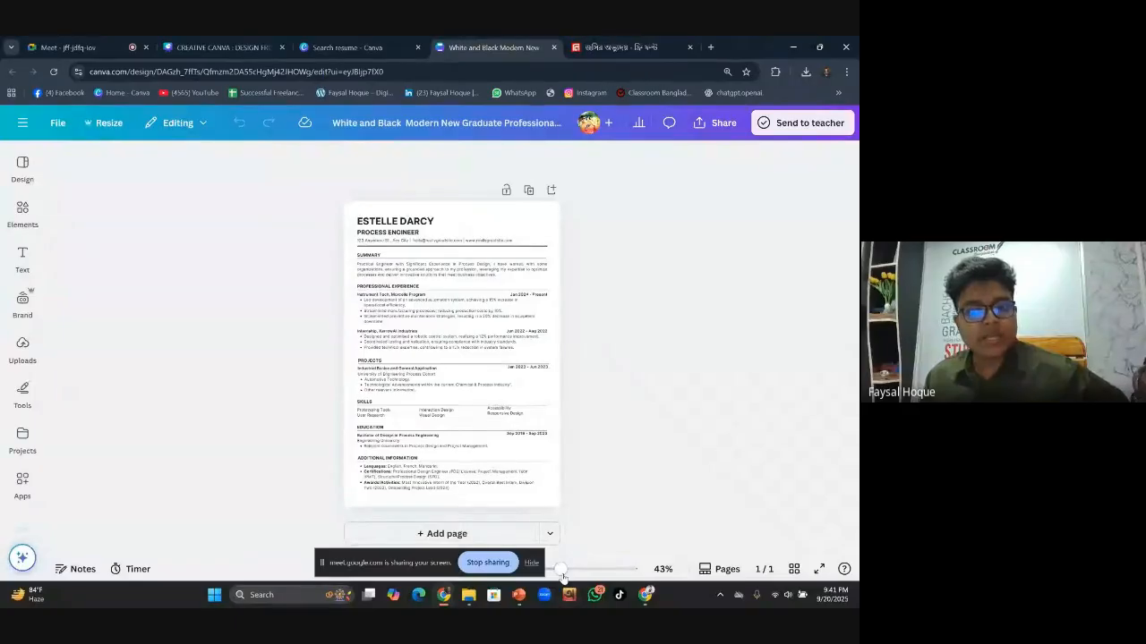
{"action": "left_click_drag", "start_coordinate": [559, 569], "coordinate": [579, 572]}
{"action": "scroll", "coordinate": [663, 405], "scroll_direction": "up", "scroll_amount": 3}
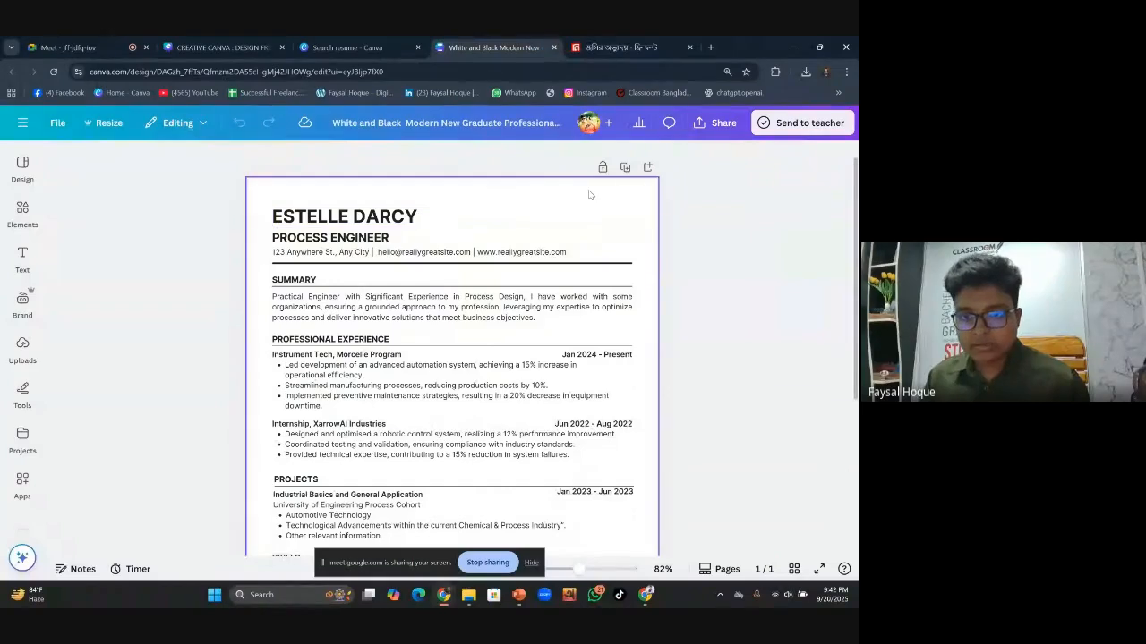
Nudge the divider line under the header's contact row slightly lower
{"action": "left_click_drag", "start_coordinate": [579, 193], "coordinate": [653, 267]}
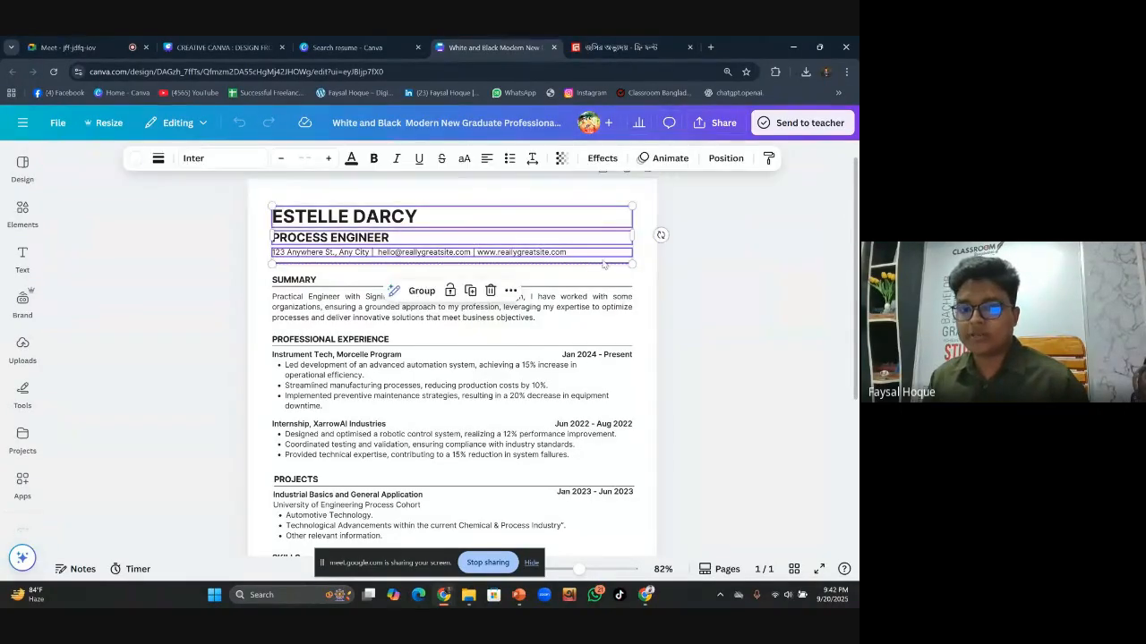
{"action": "left_click", "coordinate": [688, 269]}
{"action": "left_click", "coordinate": [594, 264]}
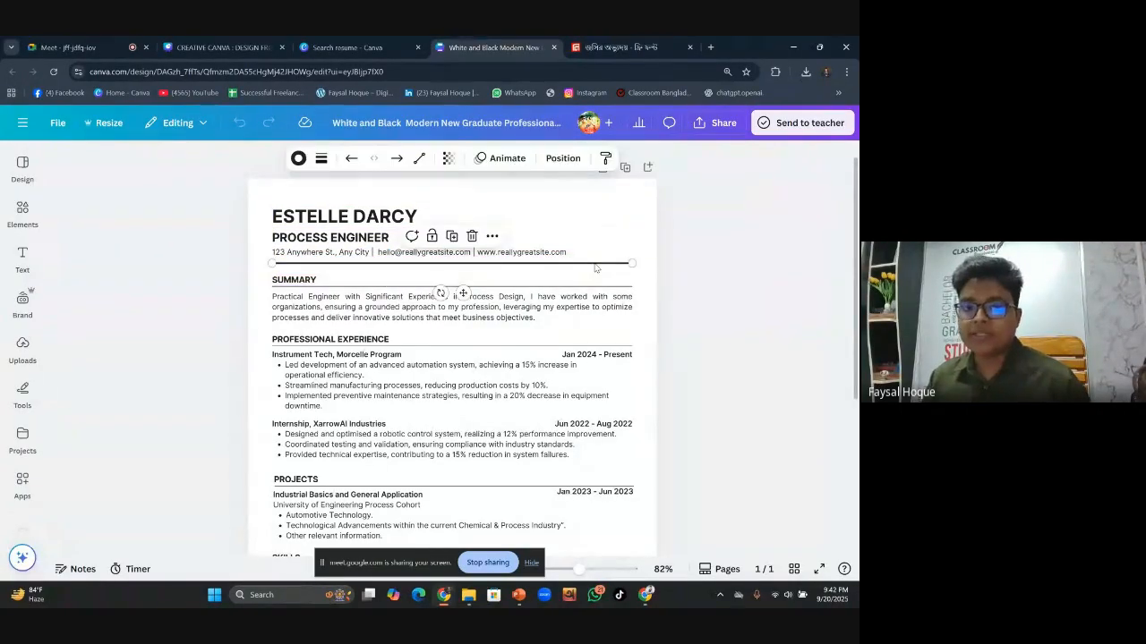
{"action": "left_click_drag", "start_coordinate": [594, 267], "coordinate": [595, 268]}
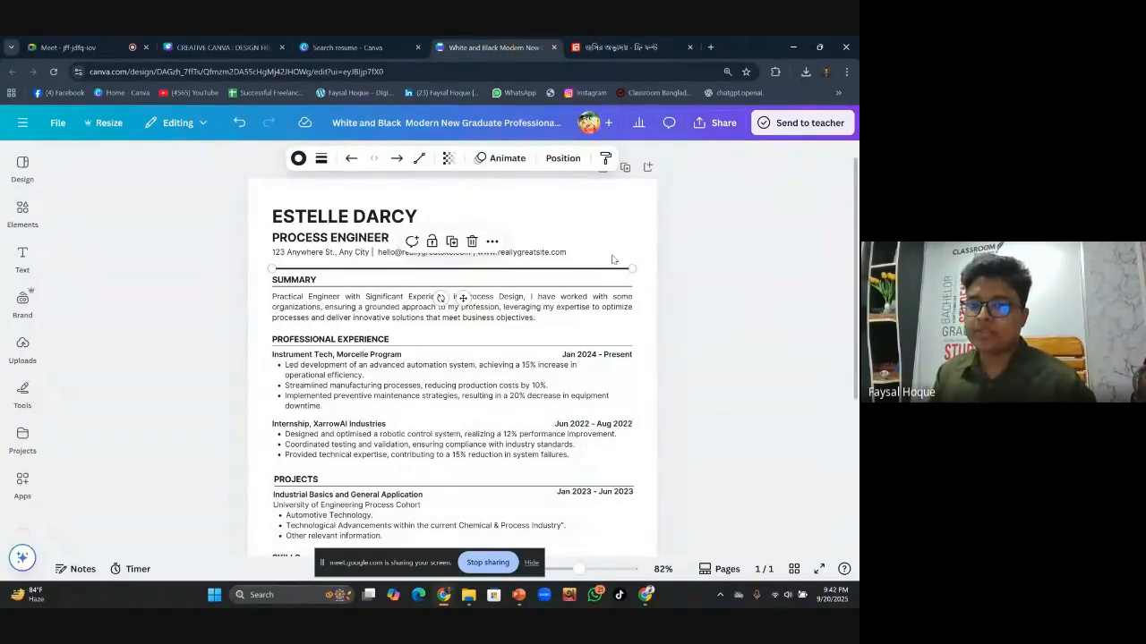
{"action": "left_click", "coordinate": [689, 229]}
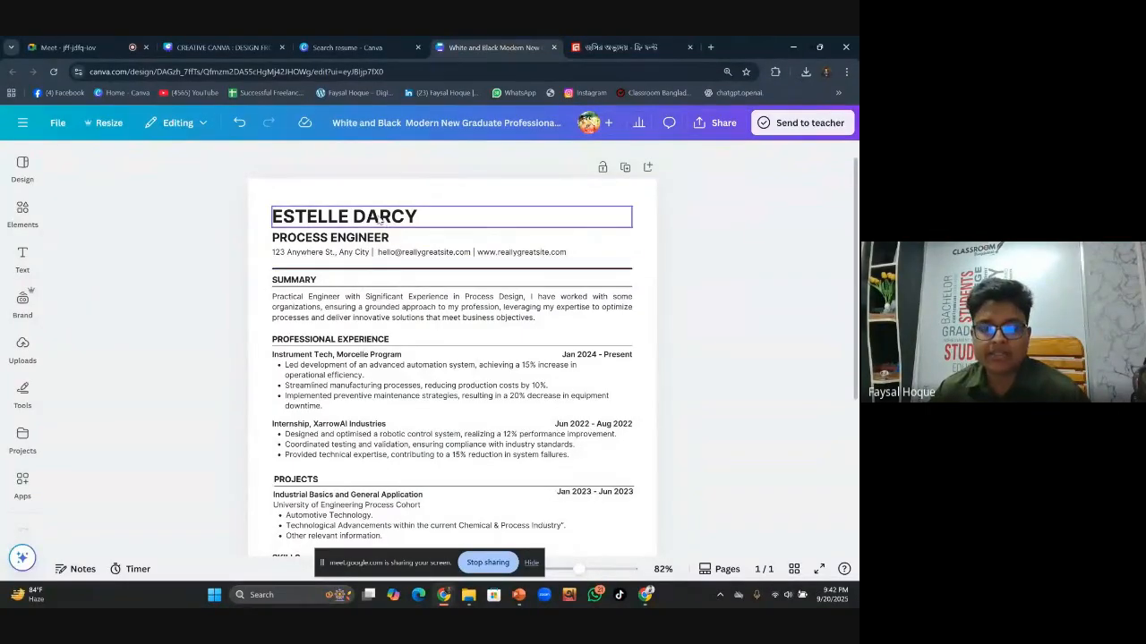
Append a nickname in parentheses to the end of the resume's name heading
{"action": "left_click", "coordinate": [408, 219]}
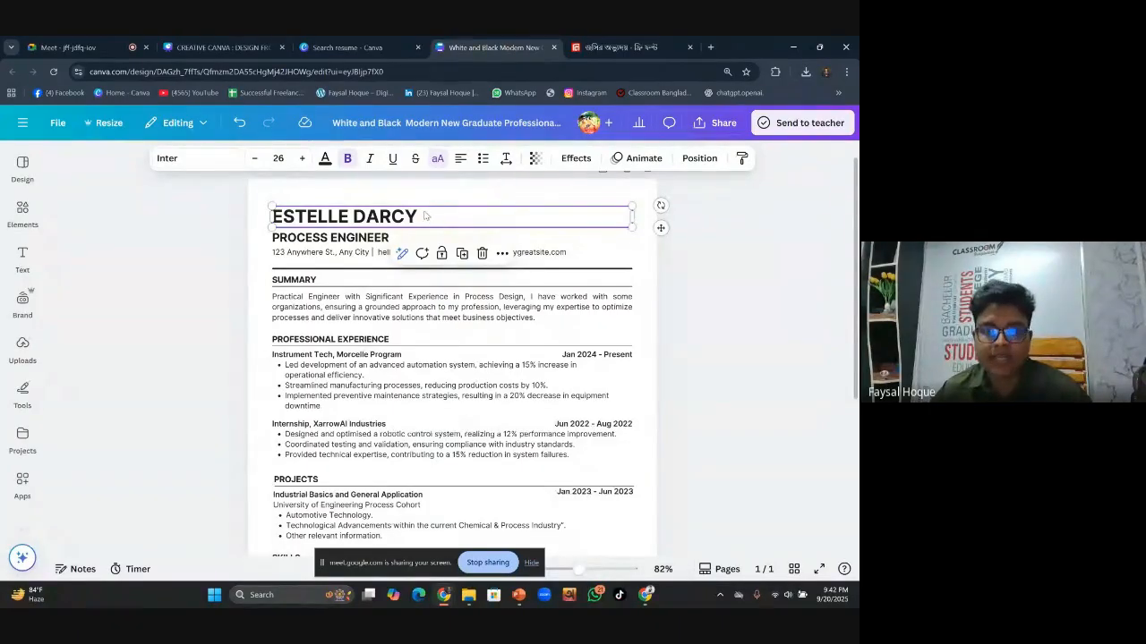
{"action": "double_click", "coordinate": [424, 215]}
{"action": "left_click", "coordinate": [427, 215]}
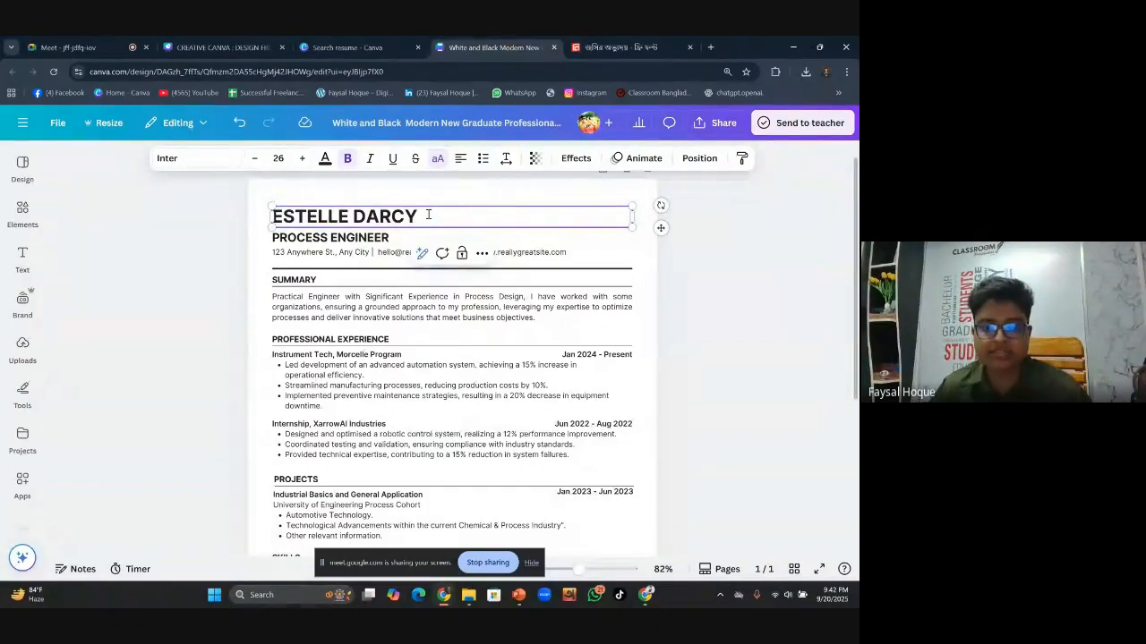
{"action": "type", "text": "("}
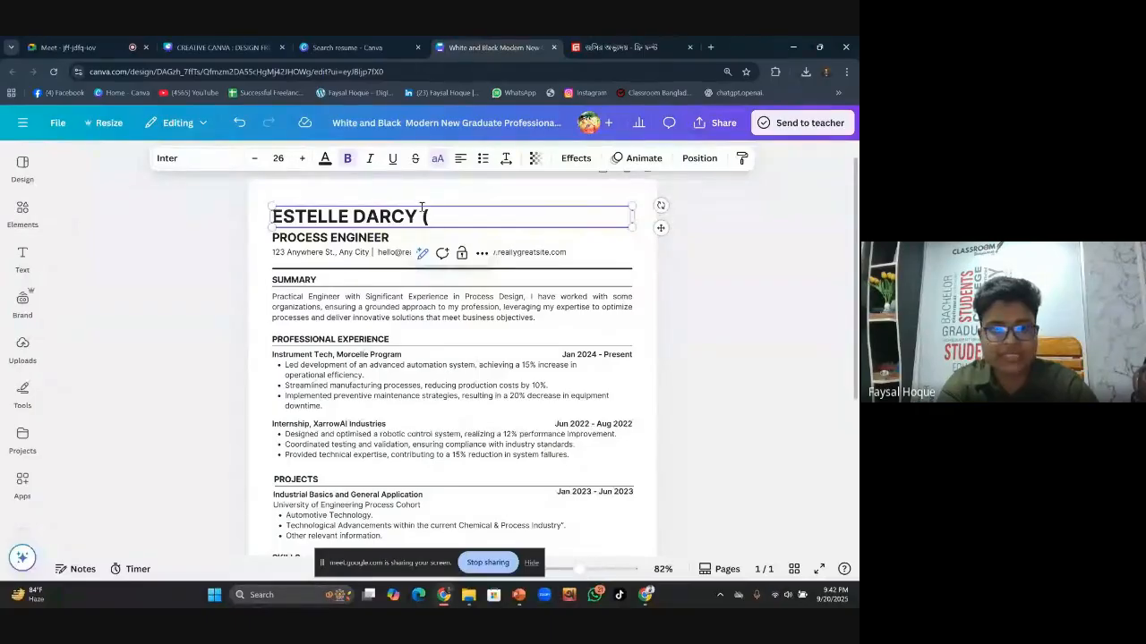
{"action": "key", "text": "BackSpace"}
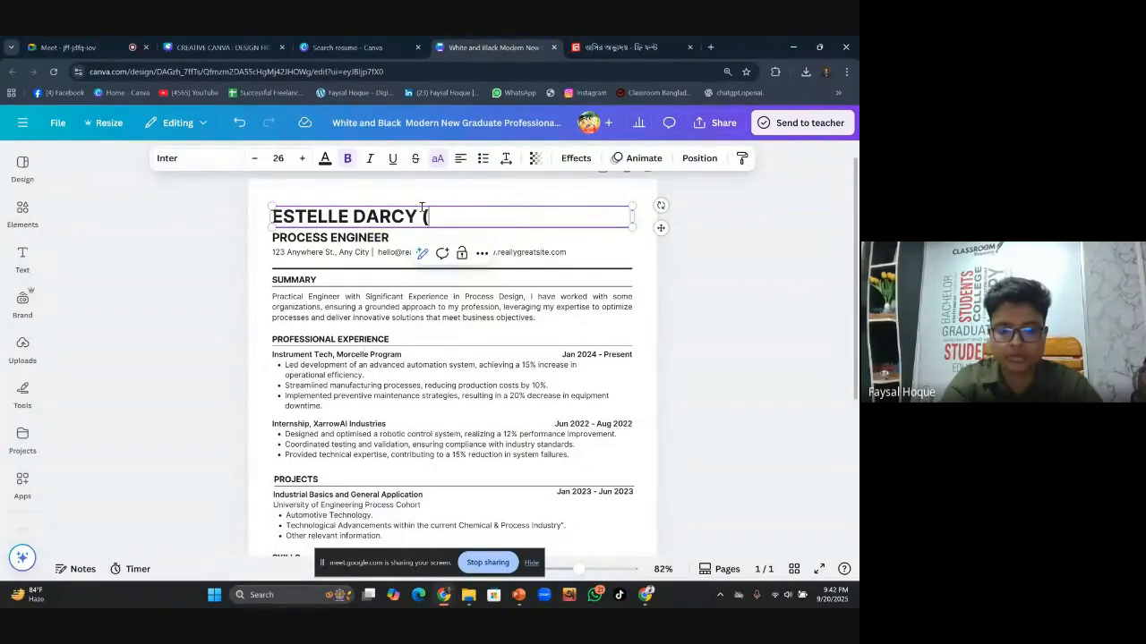
{"action": "type", "text": "J"}
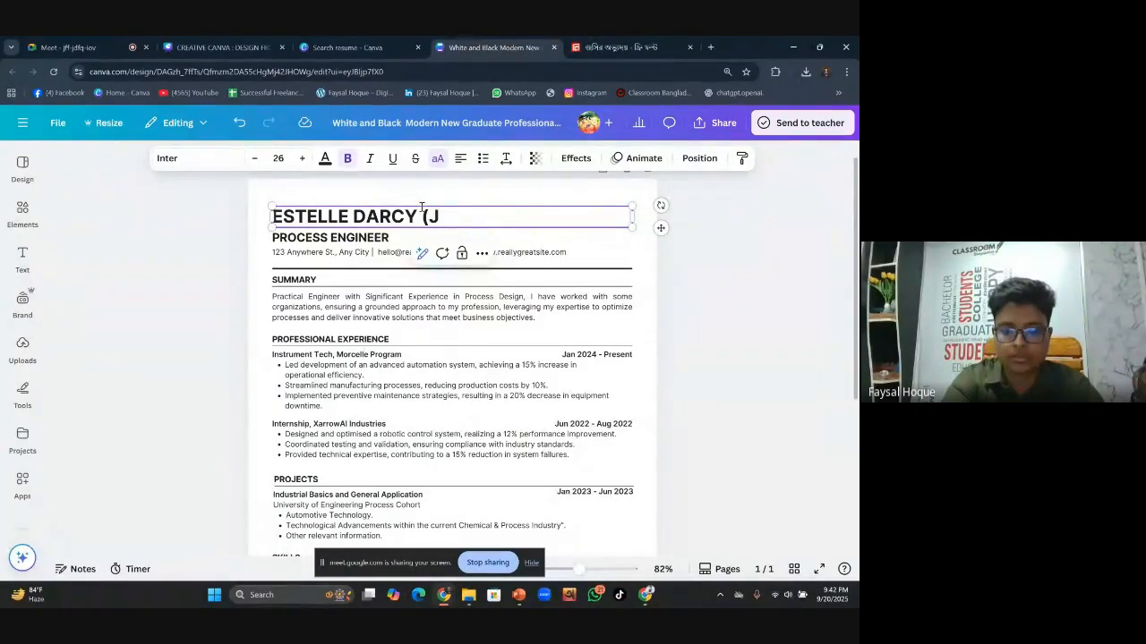
{"action": "type", "text": "HON)"}
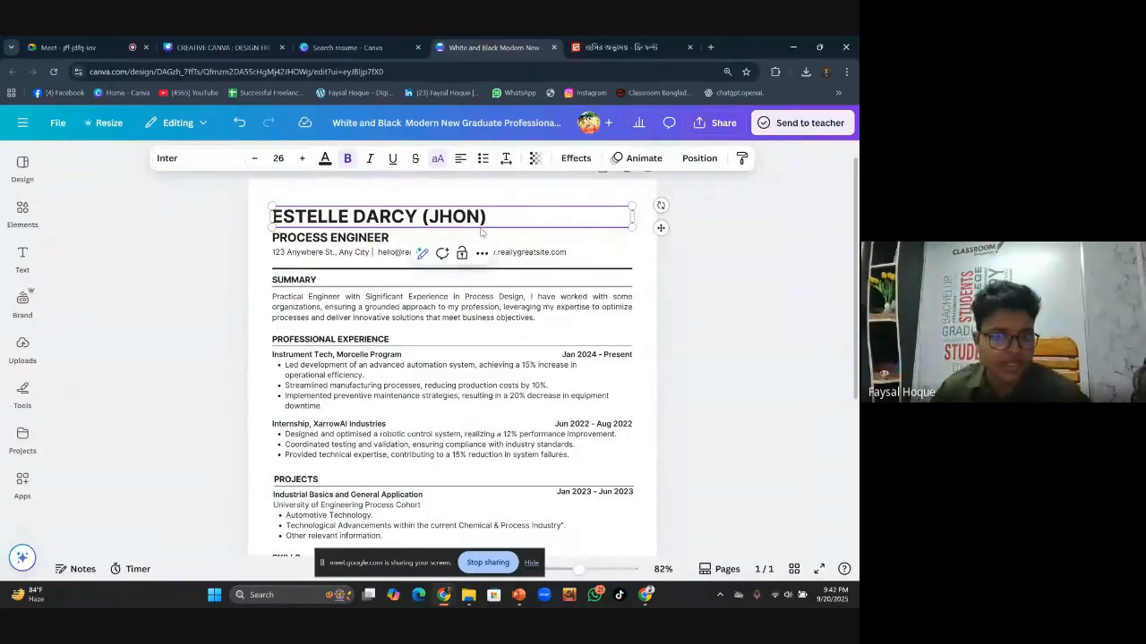
{"action": "left_click", "coordinate": [703, 296]}
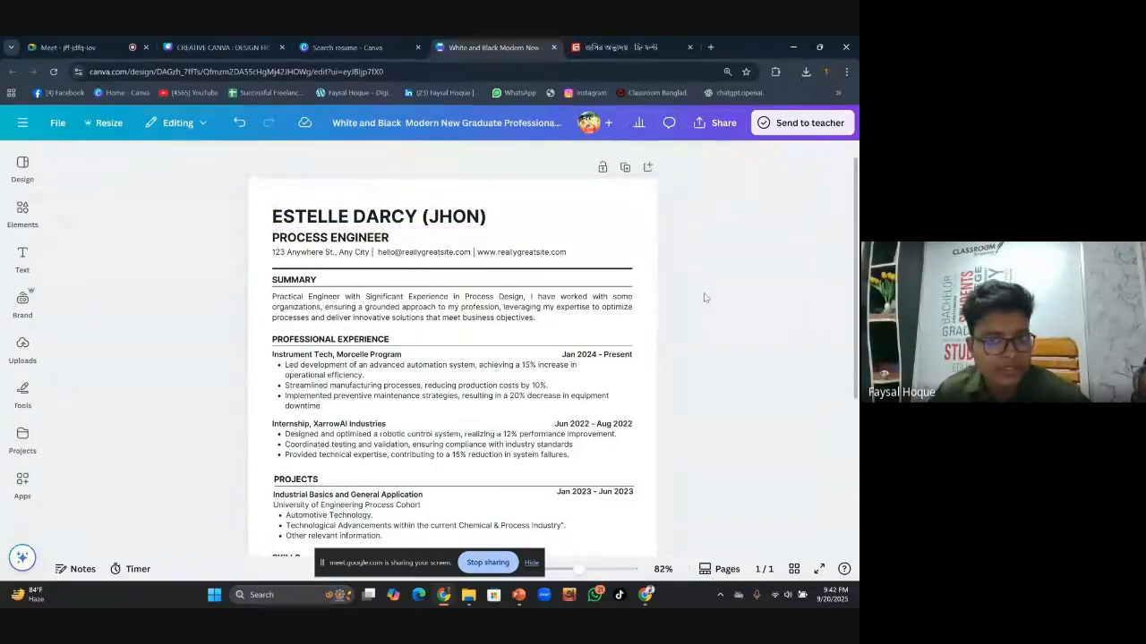
{"action": "left_click", "coordinate": [445, 240]}
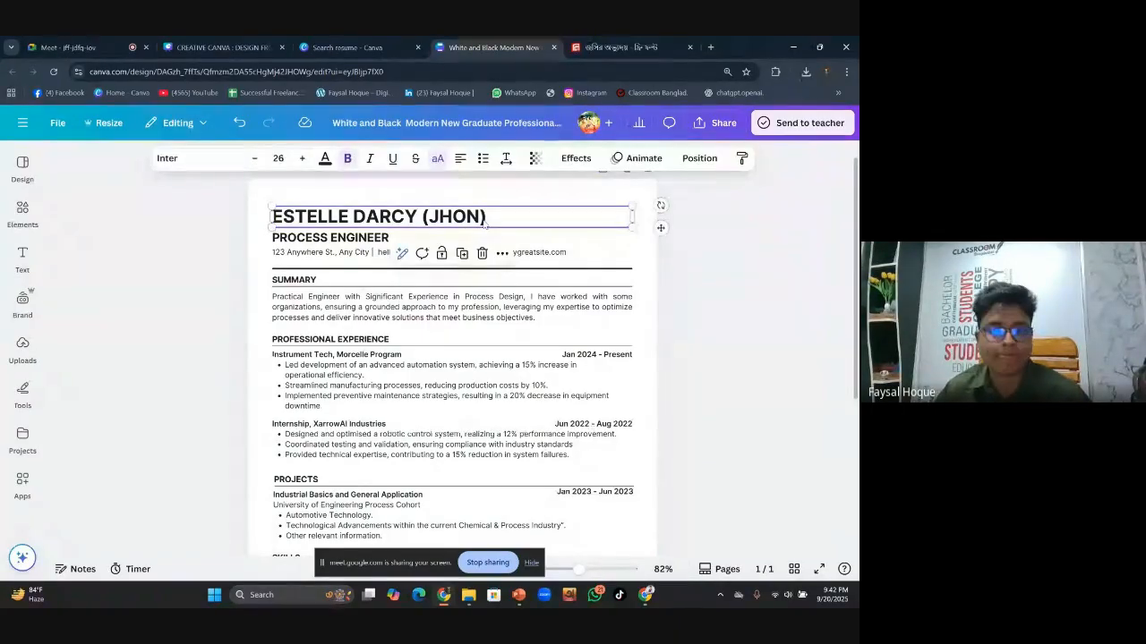
Shrink the PROCESS ENGINEER subtitle from 17 to about 13.5 and tuck it beneath the name
{"action": "left_click", "coordinate": [388, 240]}
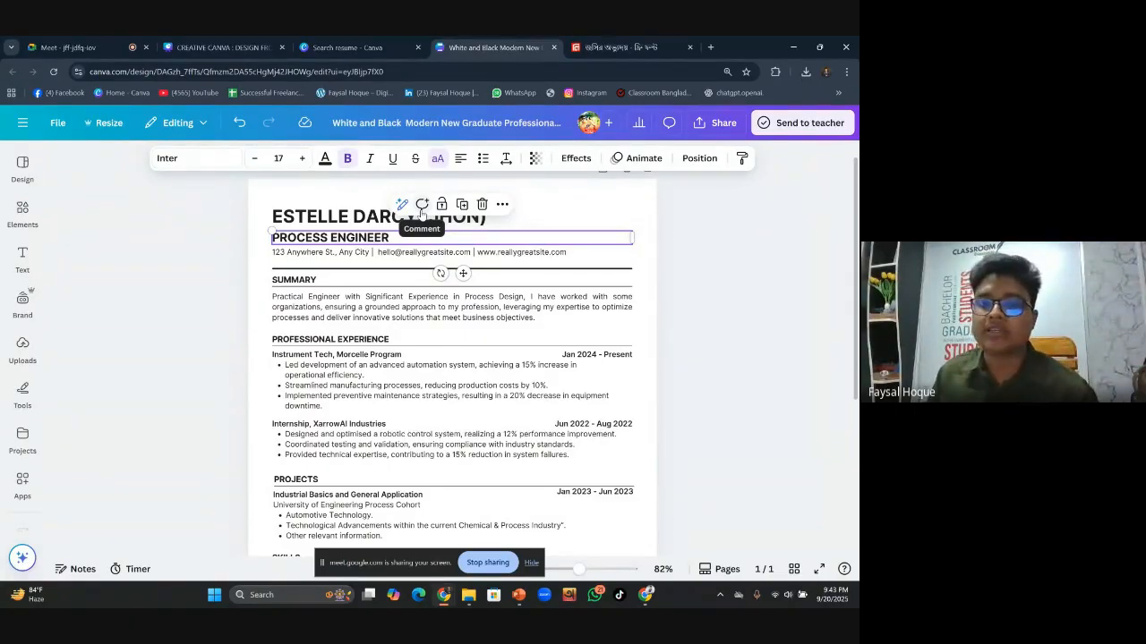
{"action": "double_click", "coordinate": [401, 240]}
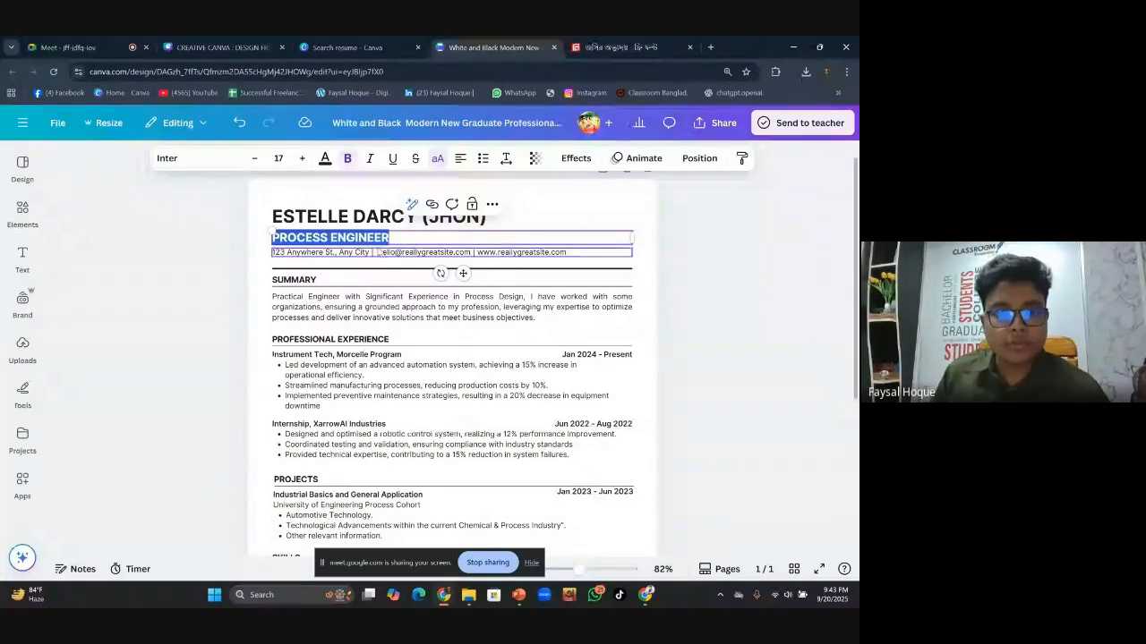
{"action": "left_click", "coordinate": [410, 239]}
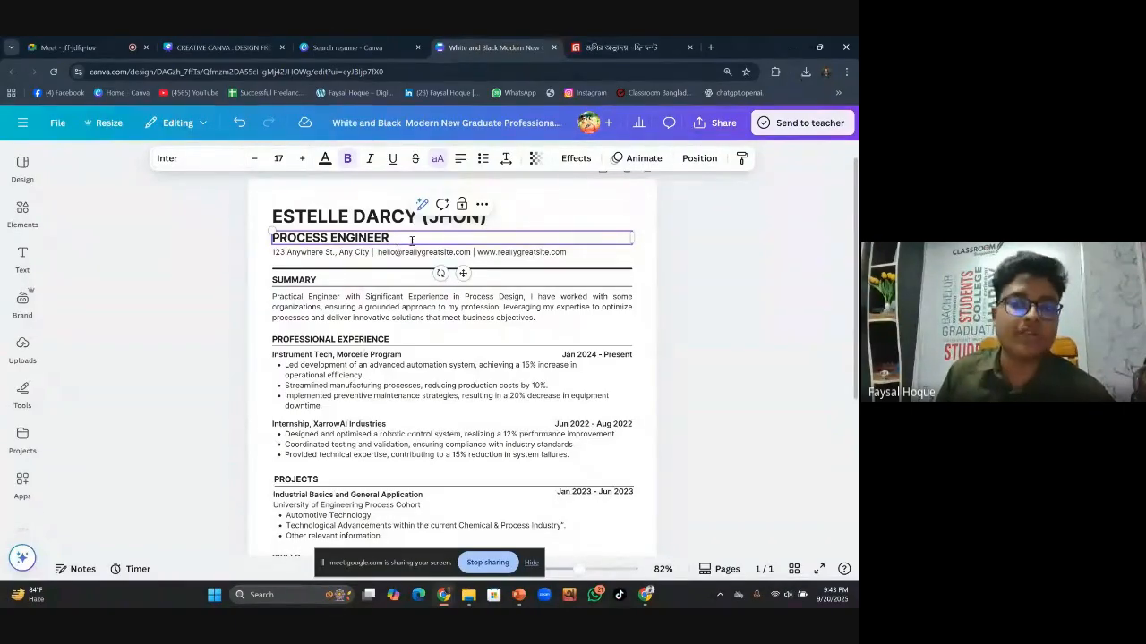
{"action": "left_click_drag", "start_coordinate": [636, 239], "coordinate": [458, 234]}
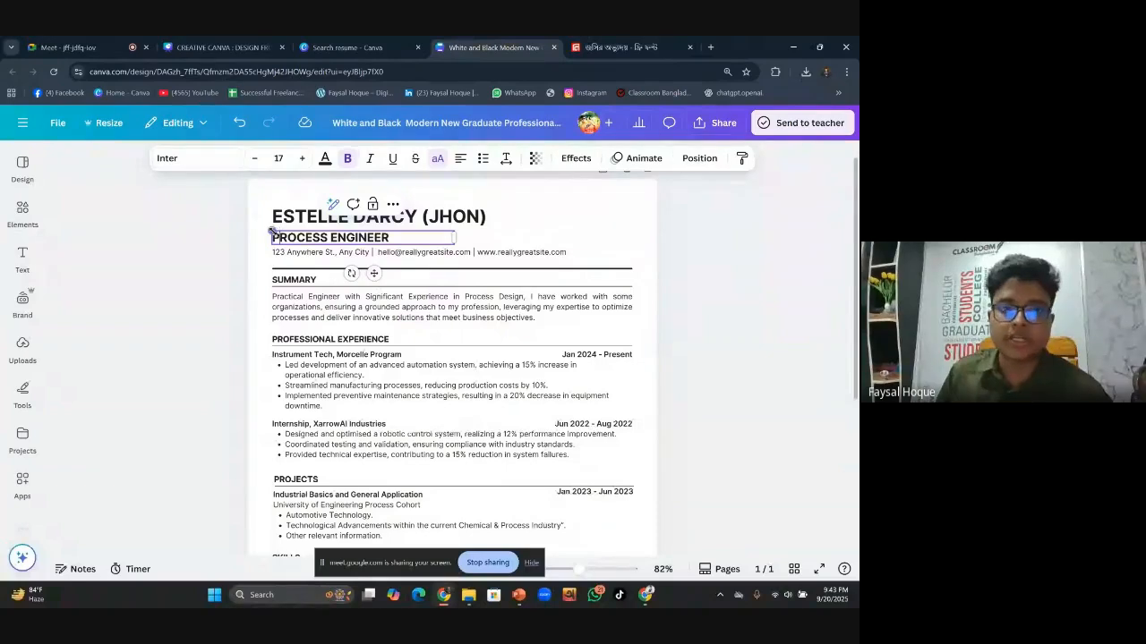
{"action": "left_click_drag", "start_coordinate": [274, 233], "coordinate": [304, 234]}
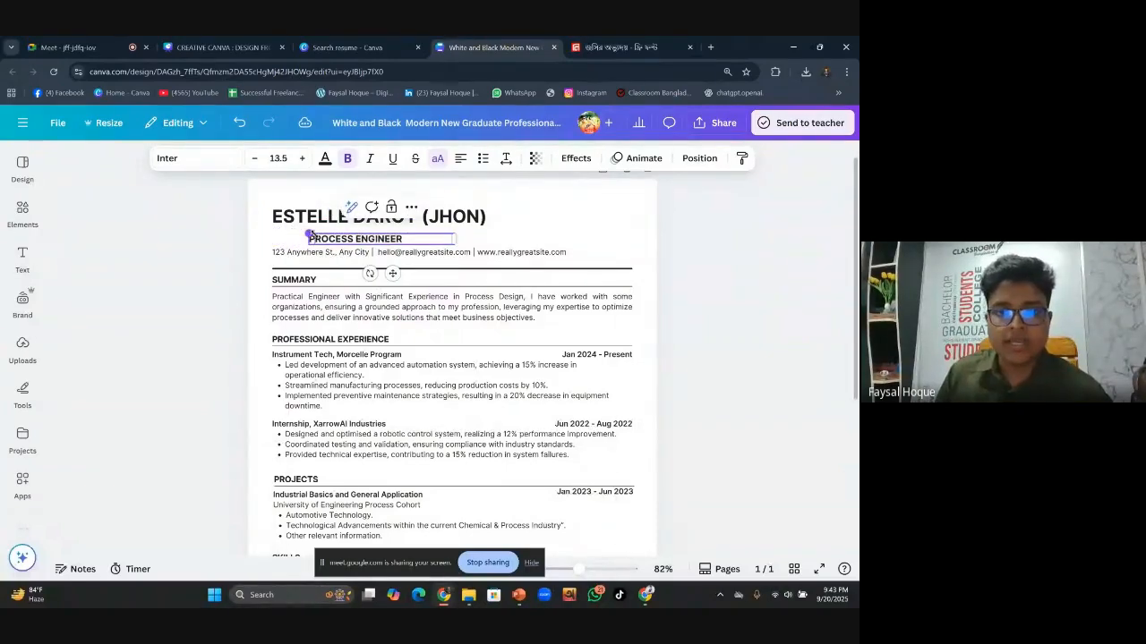
{"action": "left_click_drag", "start_coordinate": [392, 272], "coordinate": [358, 265]}
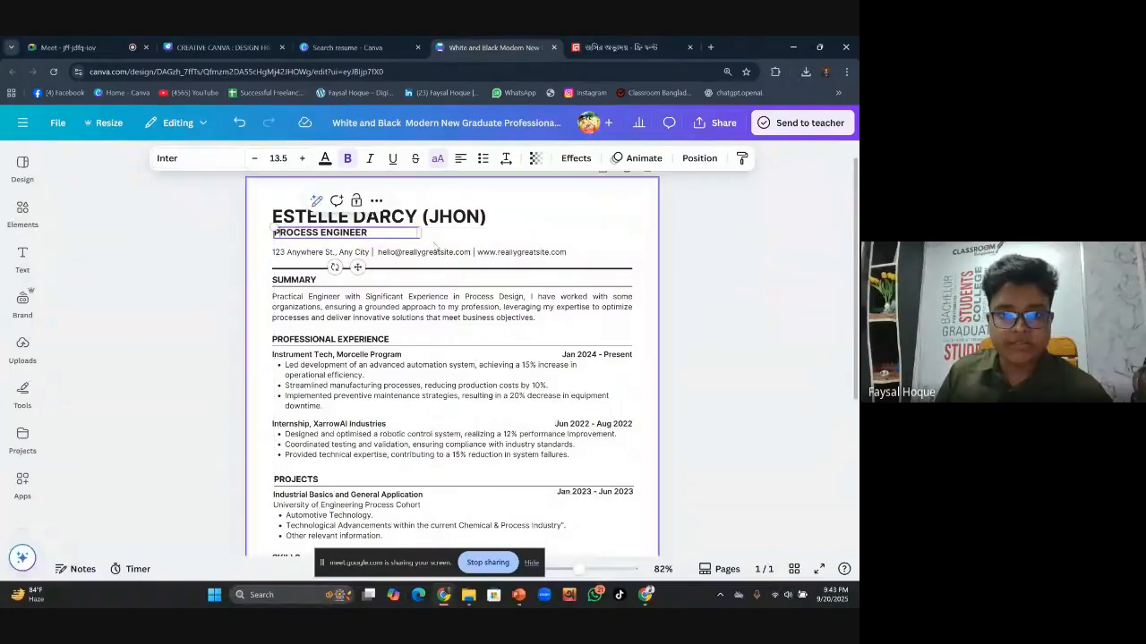
{"action": "left_click", "coordinate": [664, 250]}
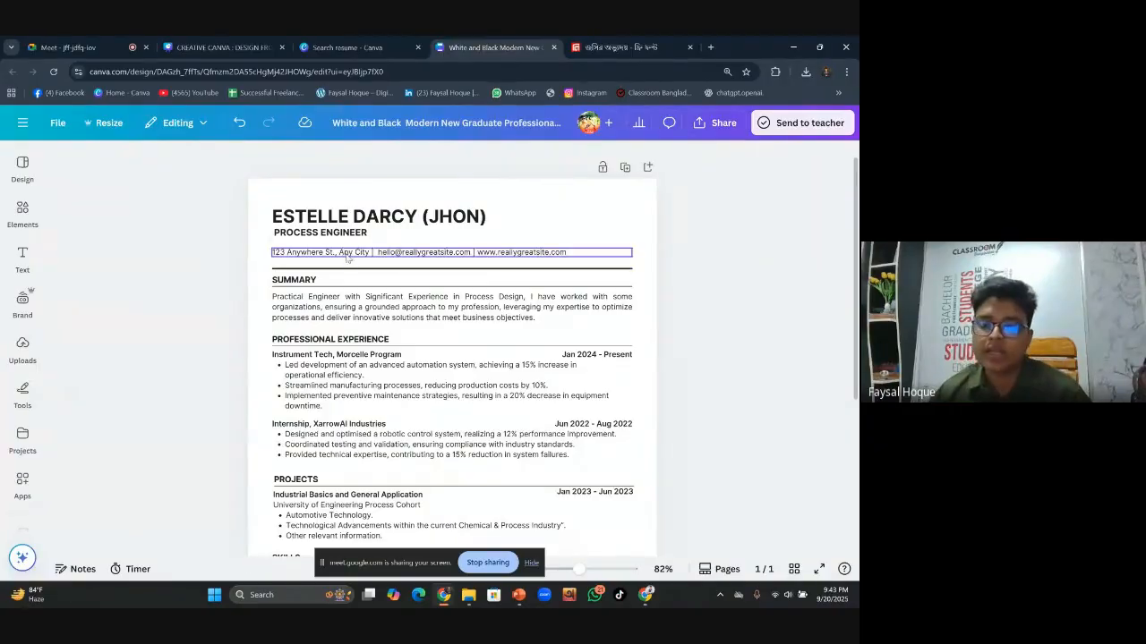
Replace the contact line's website URL with a phone number labelled (What'sapp)
{"action": "left_click", "coordinate": [386, 258]}
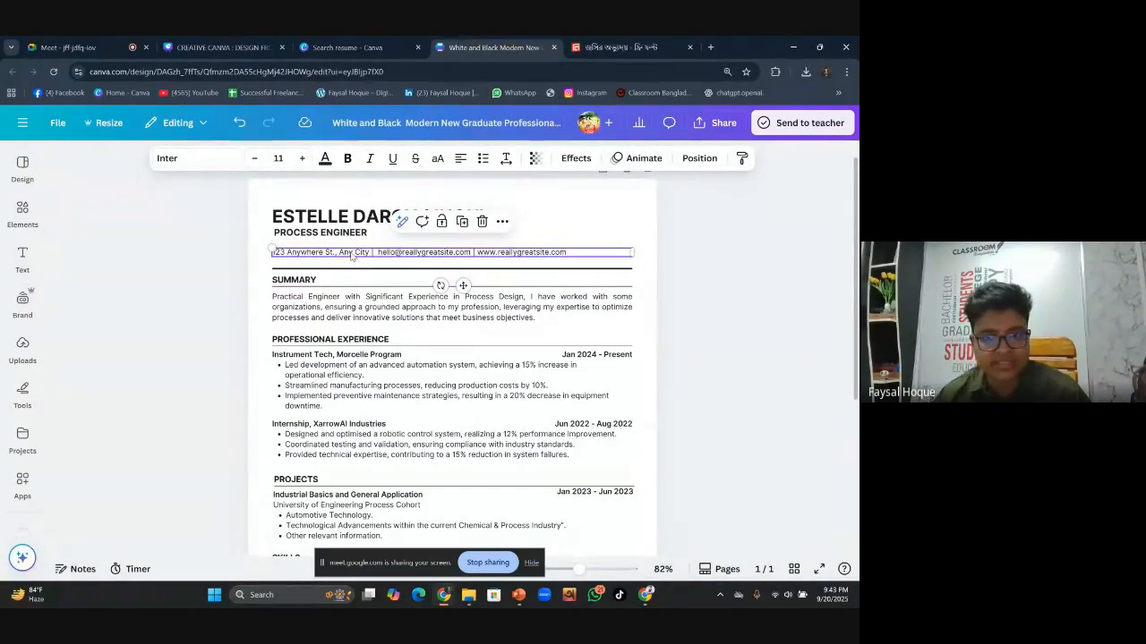
{"action": "double_click", "coordinate": [570, 253]}
{"action": "left_click", "coordinate": [571, 253]}
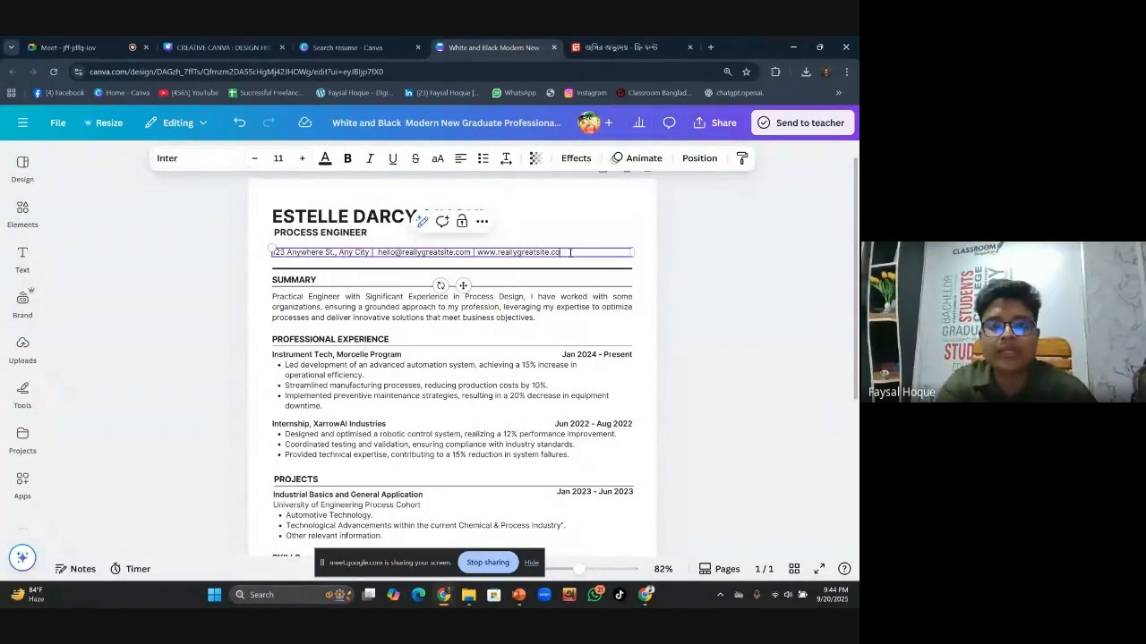
{"action": "key", "text": "BackSpace"}
{"action": "key", "text": "BackSpace"}
{"action": "key", "text": "BackSpace"}
{"action": "key", "text": "BackSpace"}
{"action": "key", "text": "BackSpace"}
{"action": "key", "text": "BackSpace"}
{"action": "key", "text": "BackSpace"}
{"action": "key", "text": "BackSpace"}
{"action": "key", "text": "BackSpace"}
{"action": "key", "text": "BackSpace"}
{"action": "key", "text": "BackSpace"}
{"action": "key", "text": "BackSpace"}
{"action": "key", "text": "BackSpace"}
{"action": "key", "text": "BackSpace"}
{"action": "key", "text": "BackSpace"}
{"action": "key", "text": "BackSpace"}
{"action": "key", "text": "BackSpace"}
{"action": "key", "text": "BackSpace"}
{"action": "key", "text": "BackSpace"}
{"action": "key", "text": "BackSpace"}
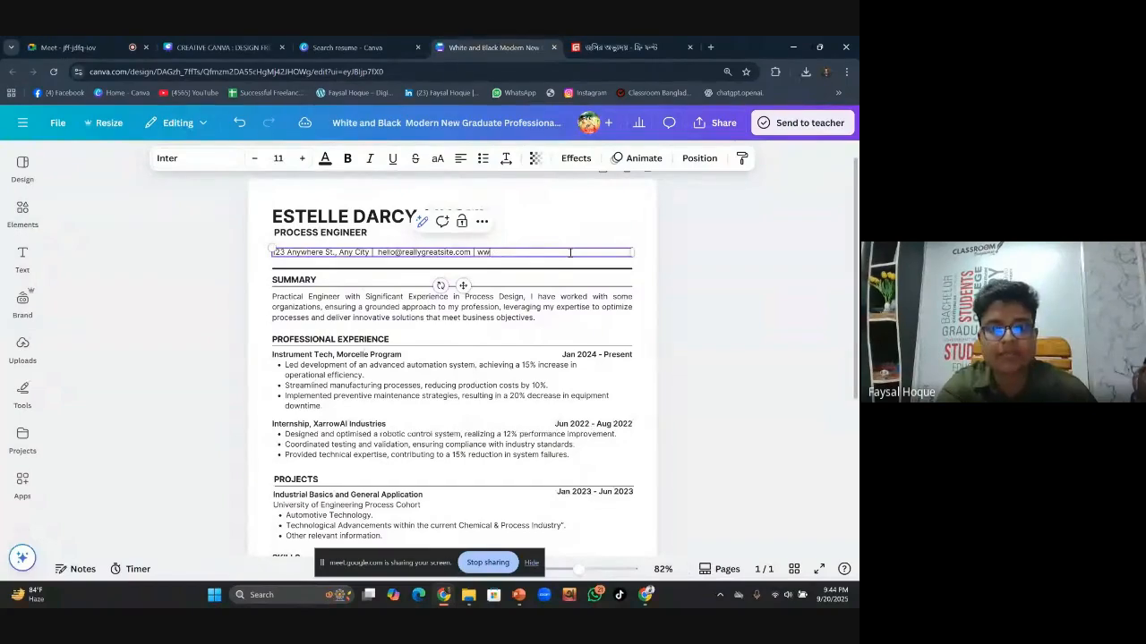
{"action": "key", "text": "BackSpace"}
{"action": "key", "text": "BackSpace"}
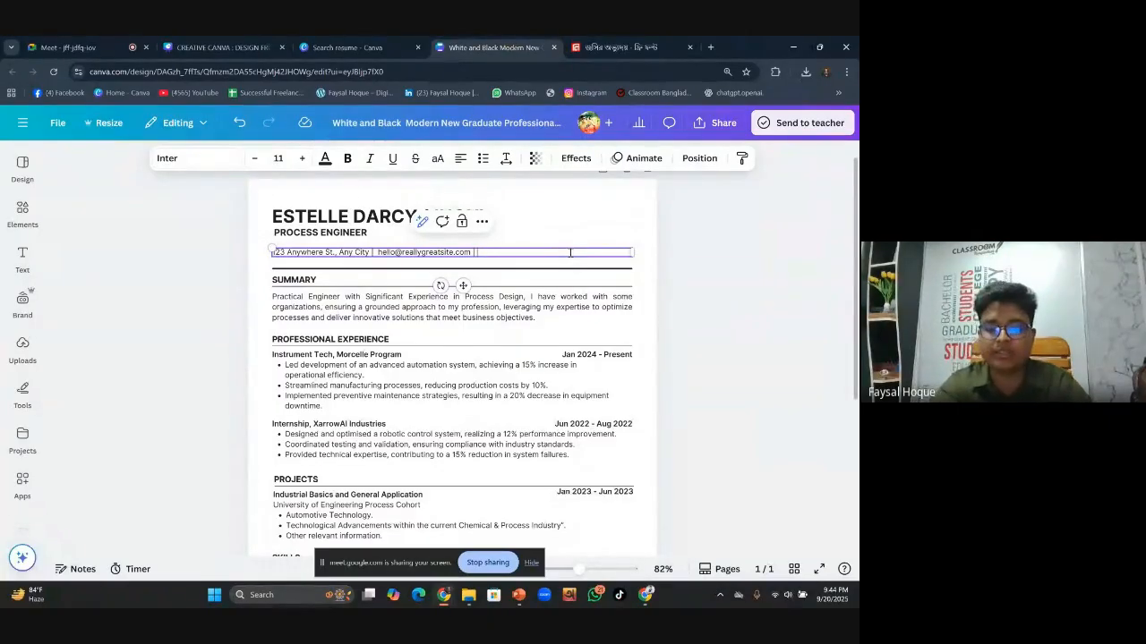
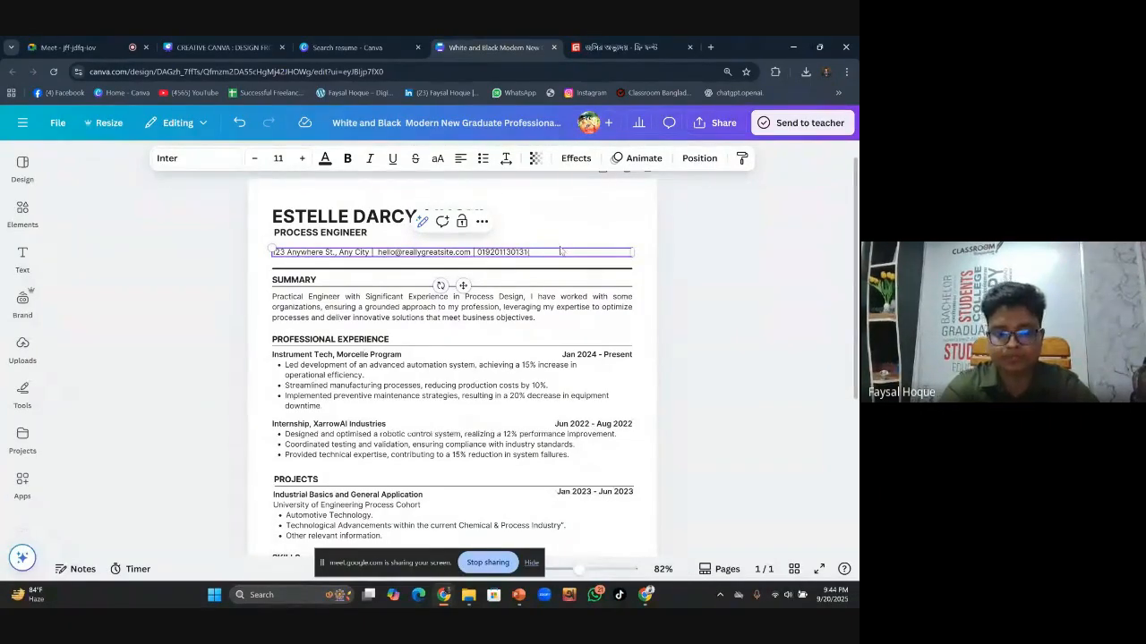
{"action": "type", "text": "Wh"}
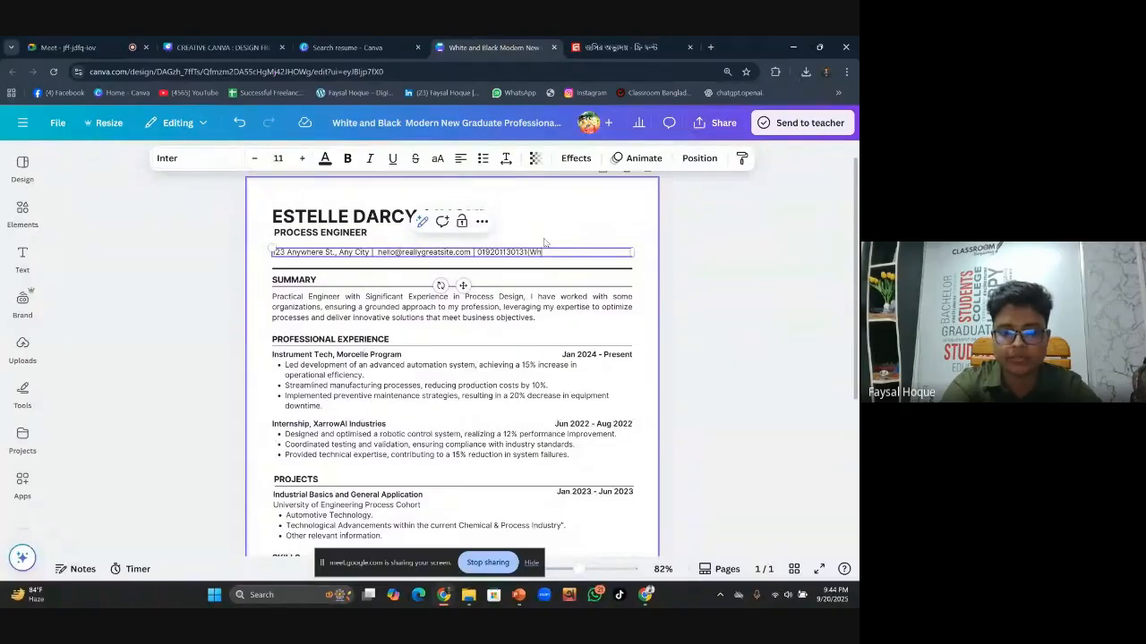
{"action": "type", "text": "at"}
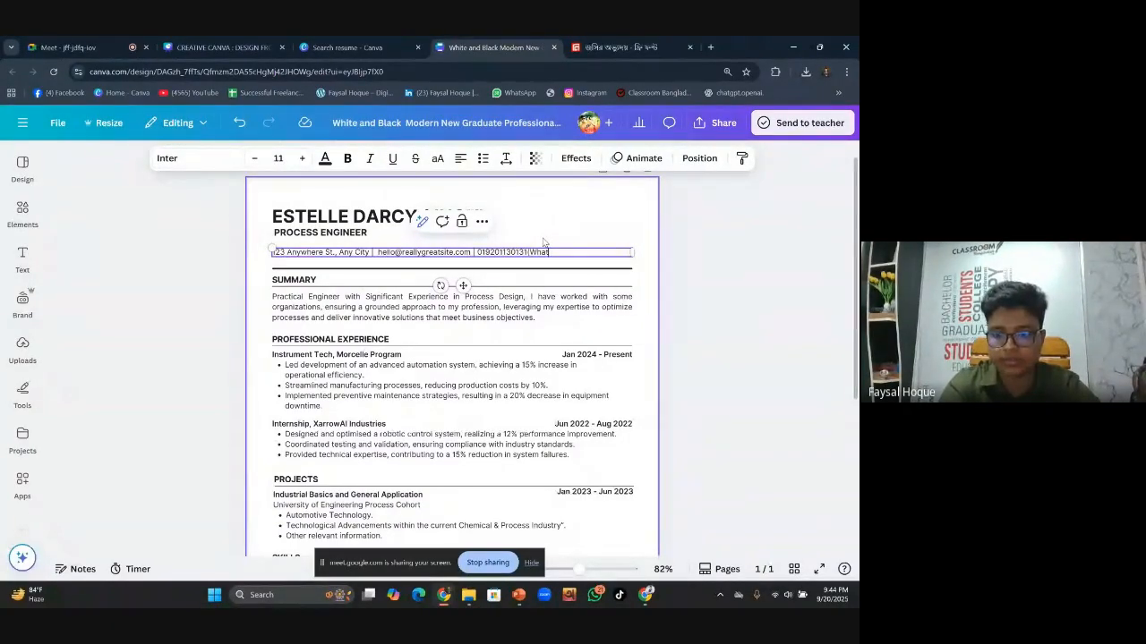
{"action": "type", "text": ")"}
{"action": "type", "text": "sap"}
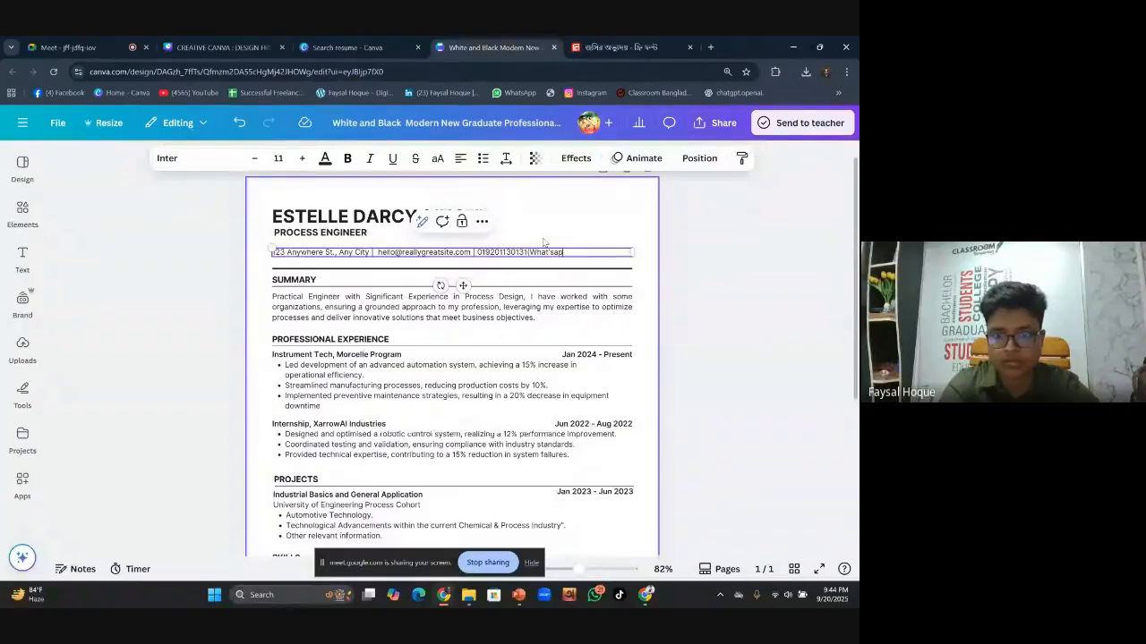
{"action": "type", "text": "p"}
{"action": "key", "text": "Return"}
{"action": "key", "text": "BackSpace"}
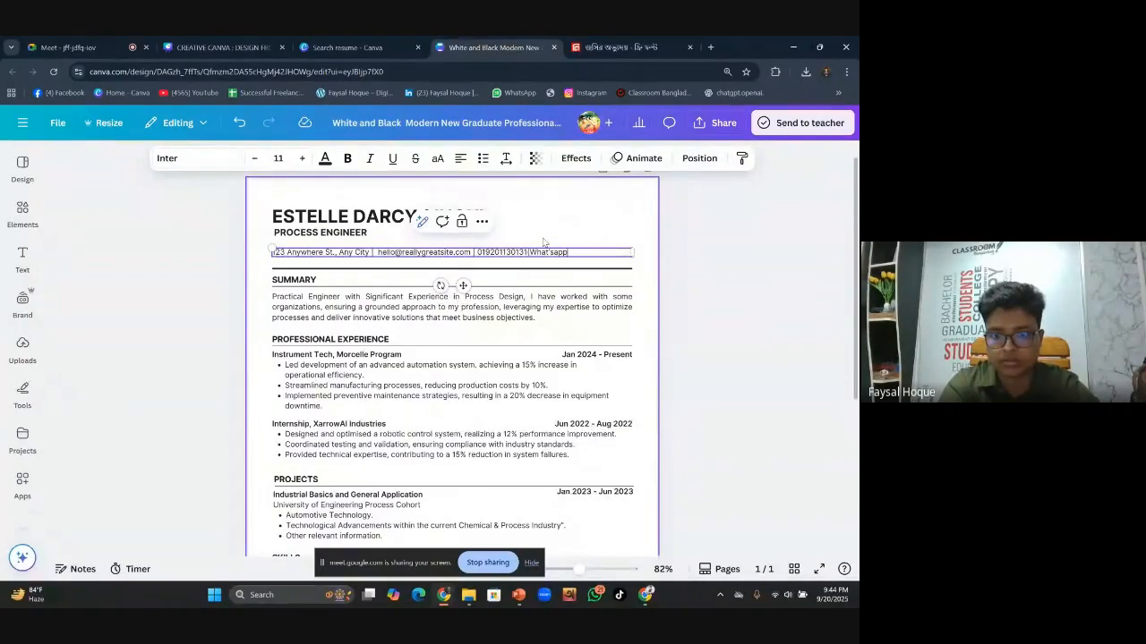
{"action": "type", "text": ")"}
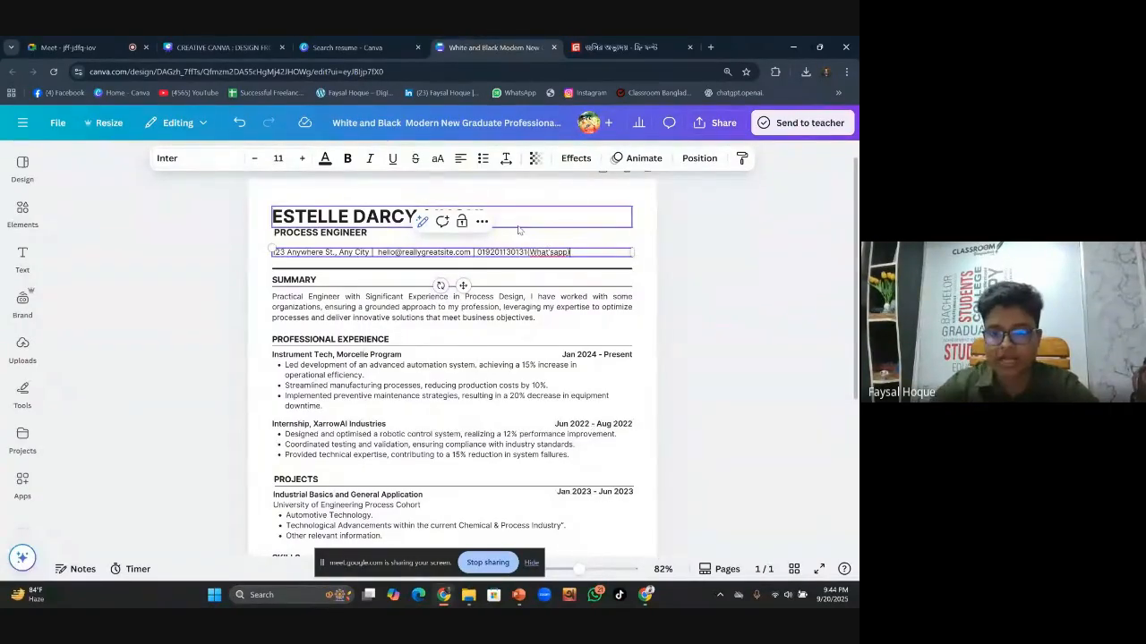
{"action": "left_click", "coordinate": [761, 290]}
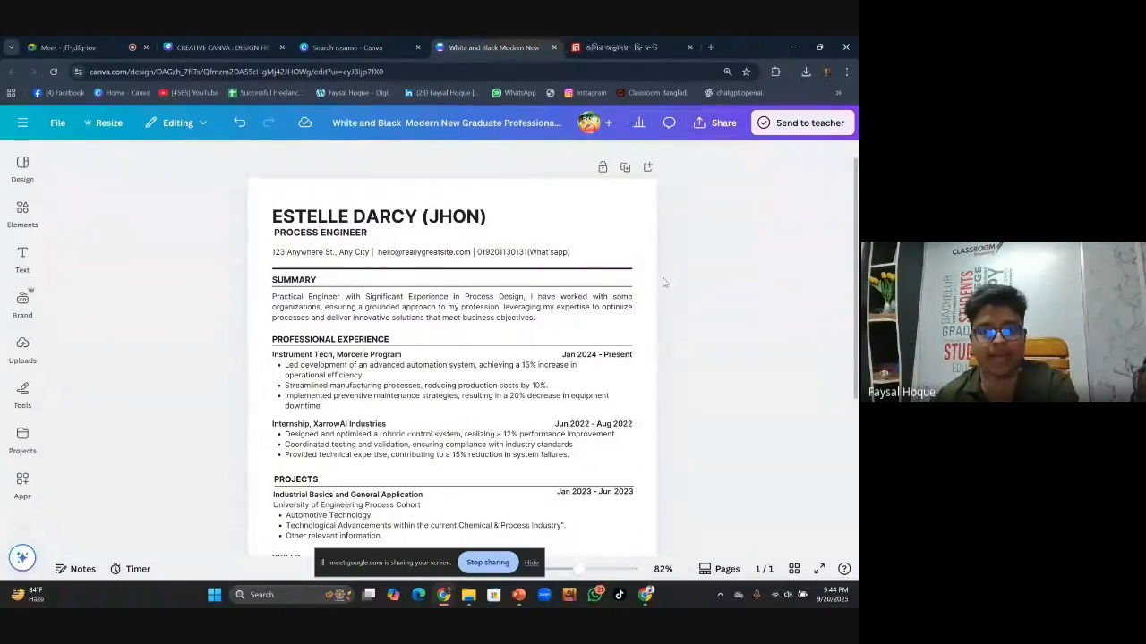
Delete the first letter of the contact line's e-mail address, then stop screen sharing
{"action": "left_click", "coordinate": [455, 253]}
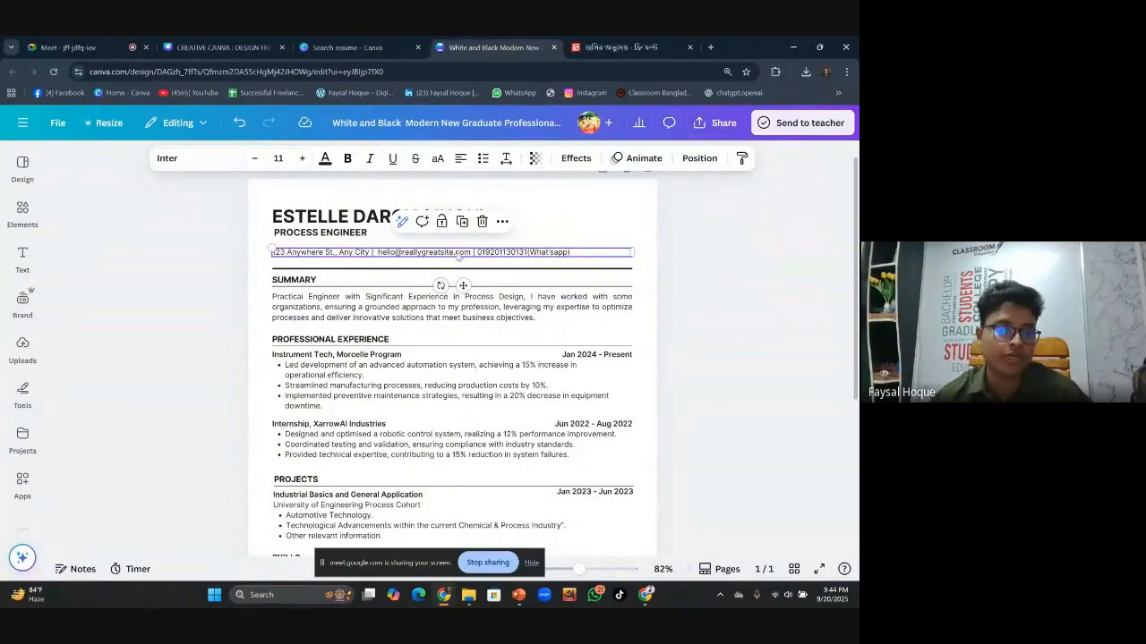
{"action": "left_click", "coordinate": [724, 295]}
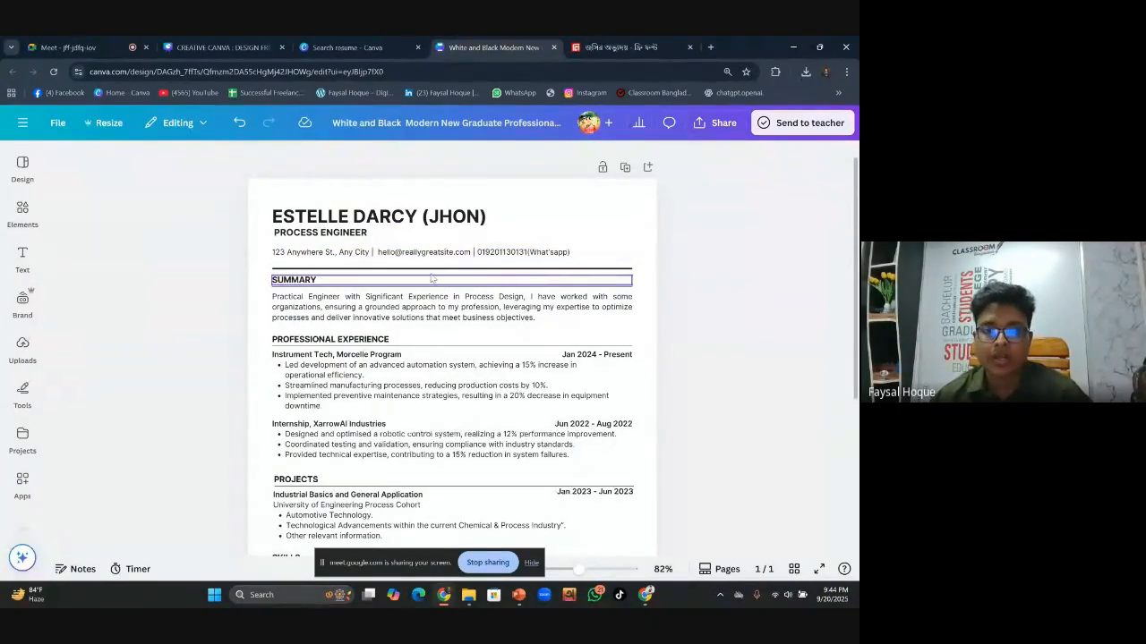
{"action": "left_click", "coordinate": [388, 257]}
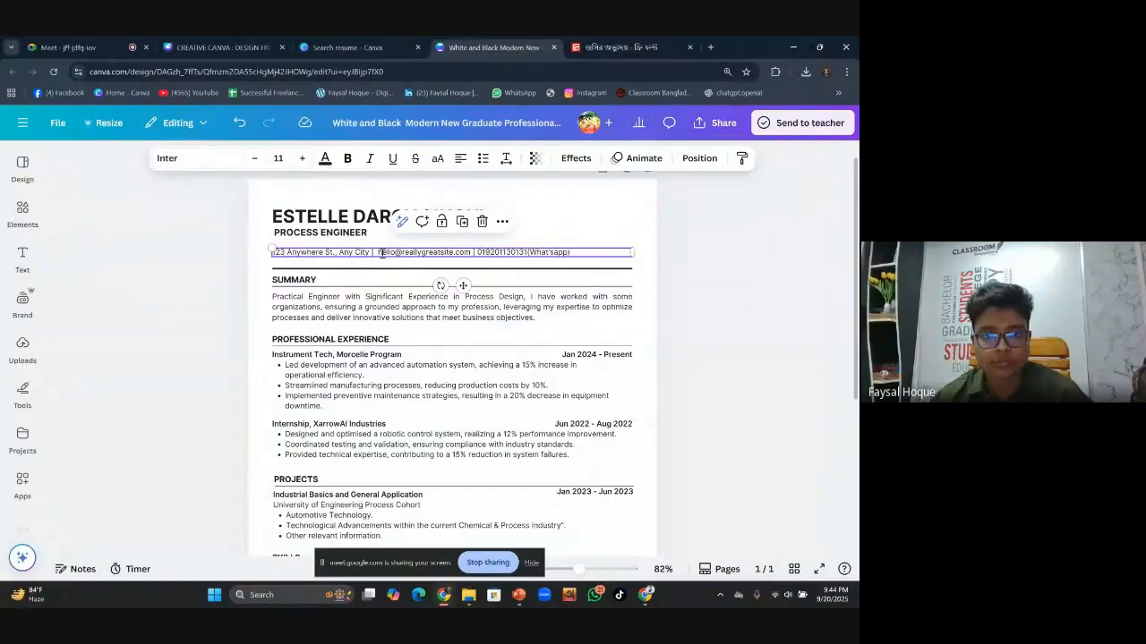
{"action": "left_click", "coordinate": [381, 253]}
{"action": "key", "text": "BackSpace"}
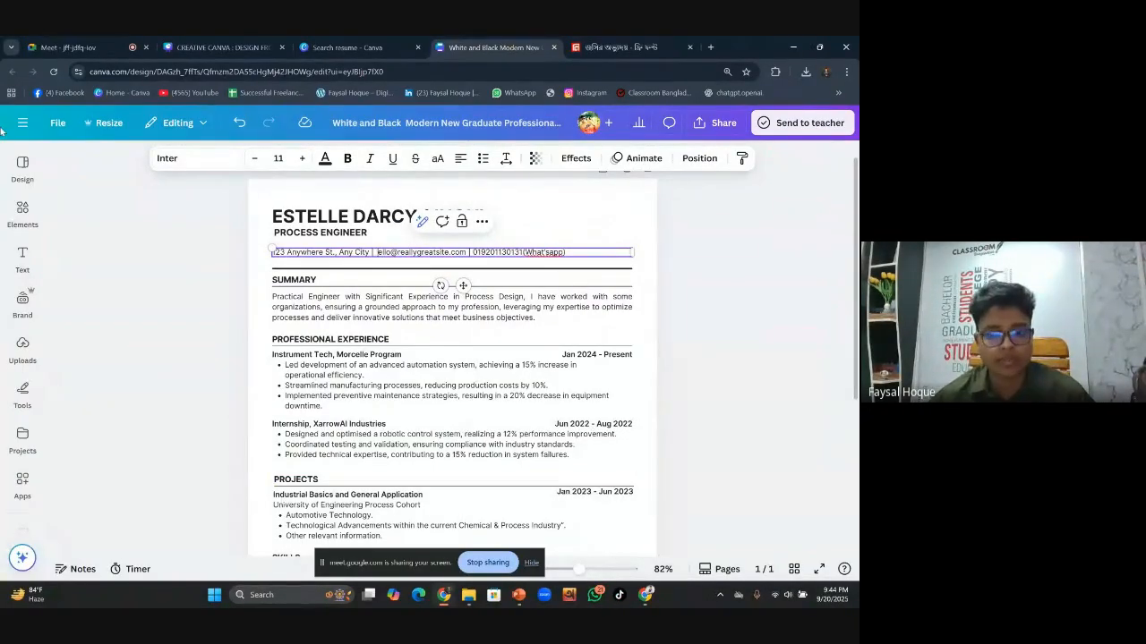
{"action": "left_click", "coordinate": [488, 563]}
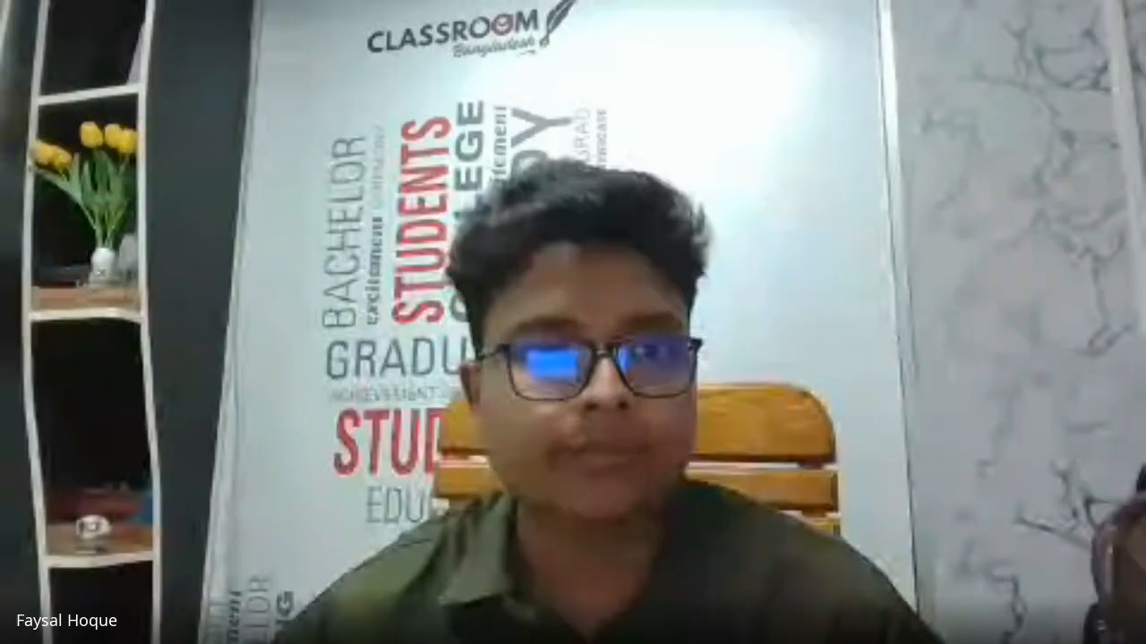
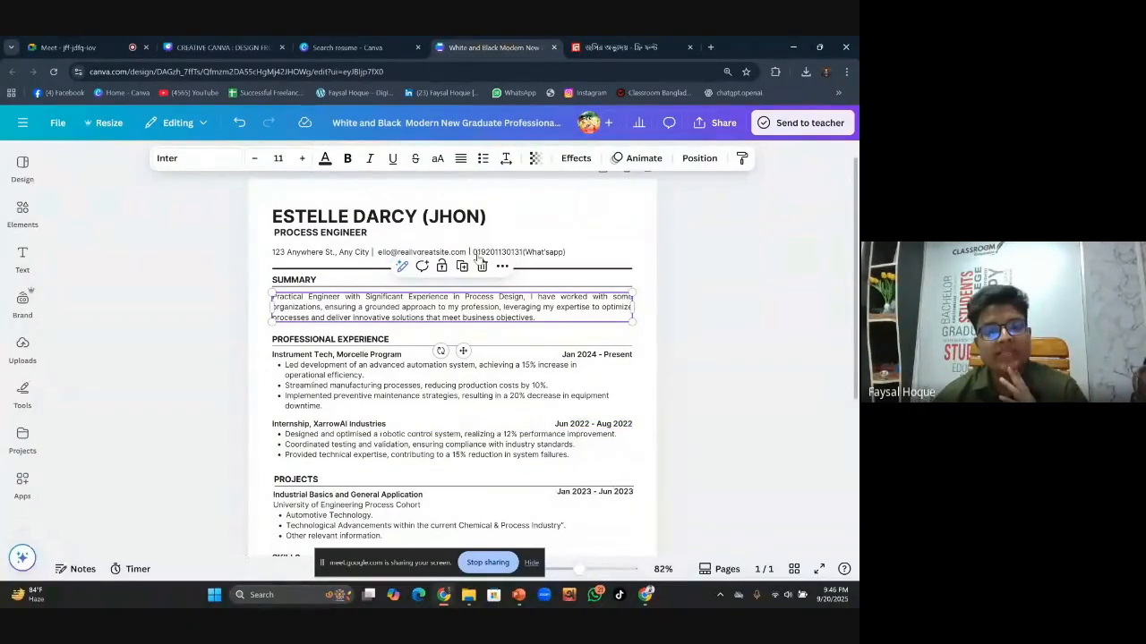
{"action": "left_click", "coordinate": [470, 219]}
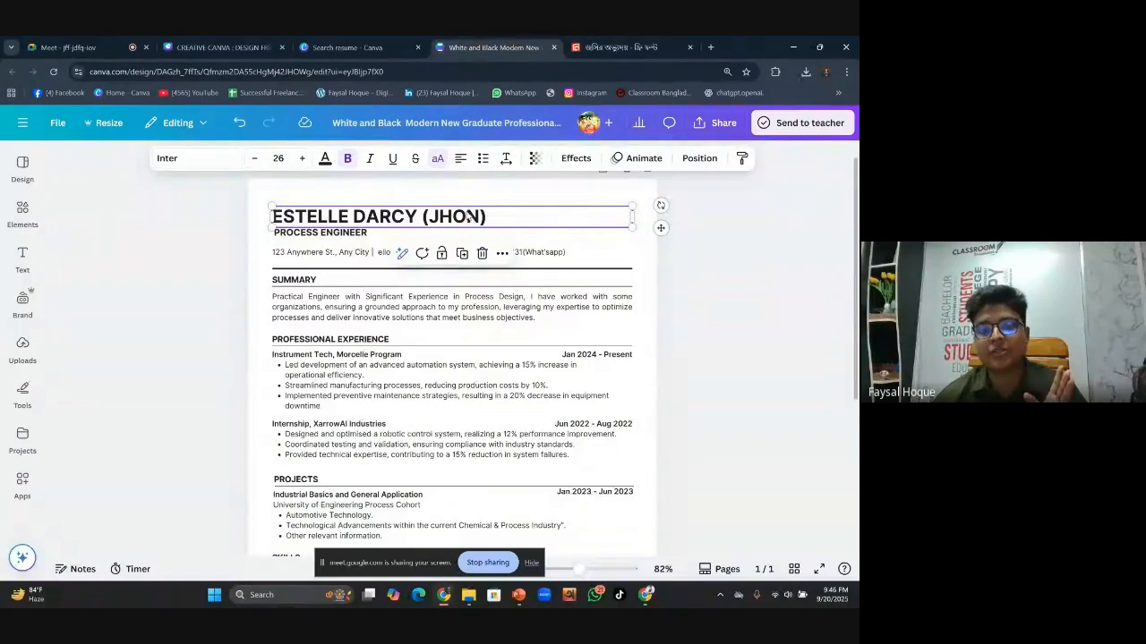
{"action": "left_click", "coordinate": [429, 385]}
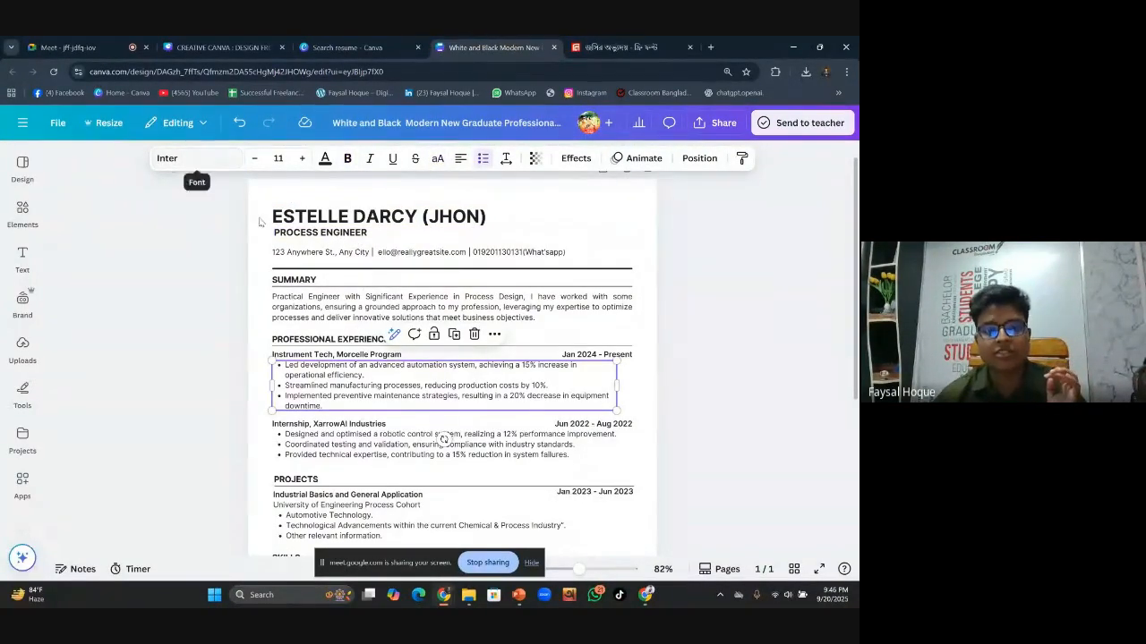
{"action": "scroll", "coordinate": [298, 436], "scroll_direction": "down", "scroll_amount": 1}
{"action": "left_click", "coordinate": [321, 451]}
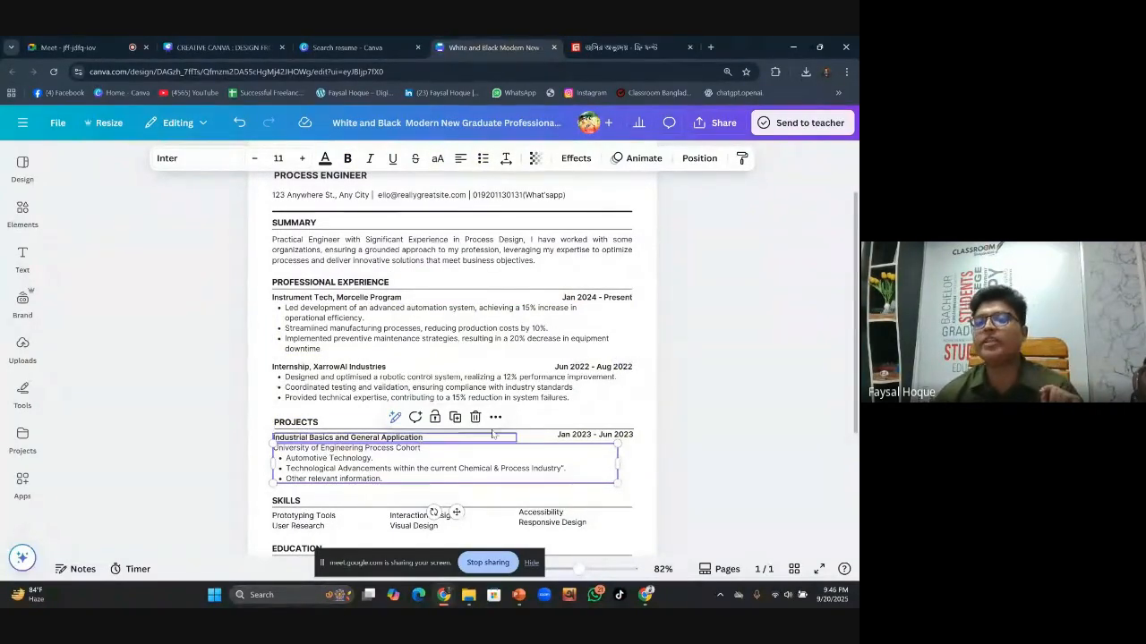
{"action": "left_click", "coordinate": [699, 427]}
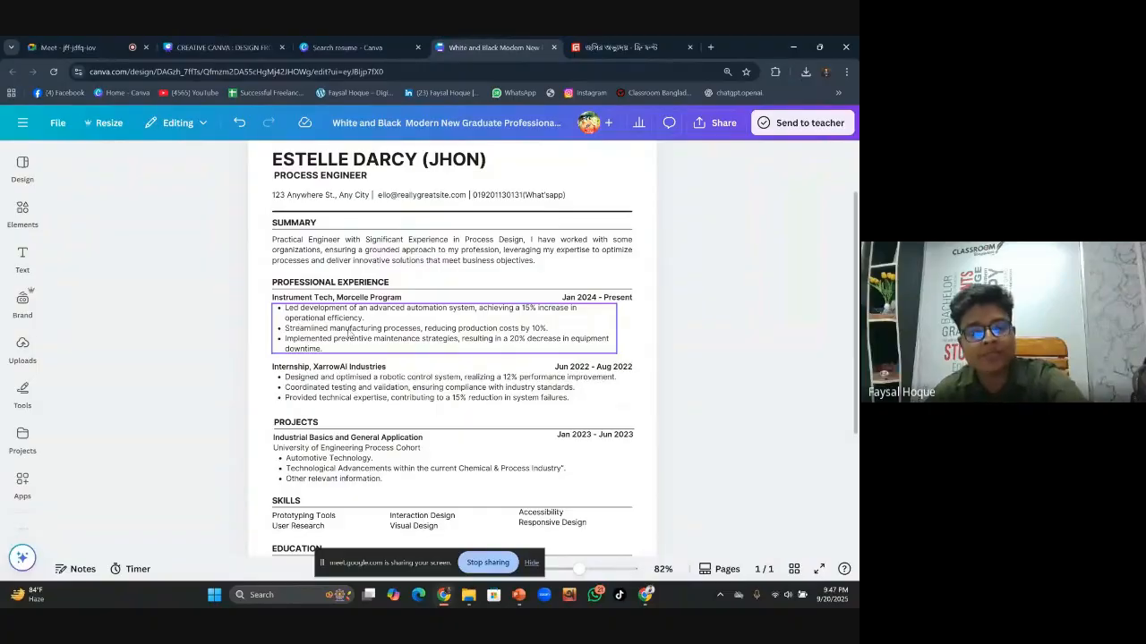
Inspect the SUMMARY, PROFESSIONAL EXPERIENCE and Instrument Tech, Morcelle Program headings and the first job's bullets
{"action": "left_click", "coordinate": [379, 285]}
{"action": "left_click", "coordinate": [401, 298]}
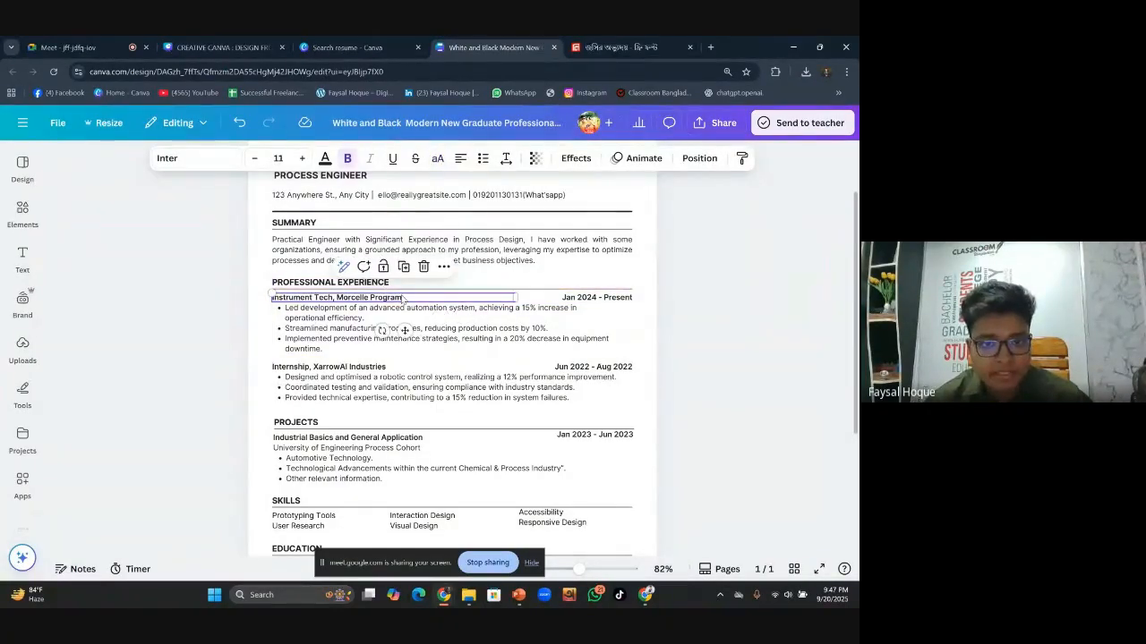
{"action": "left_click", "coordinate": [329, 313]}
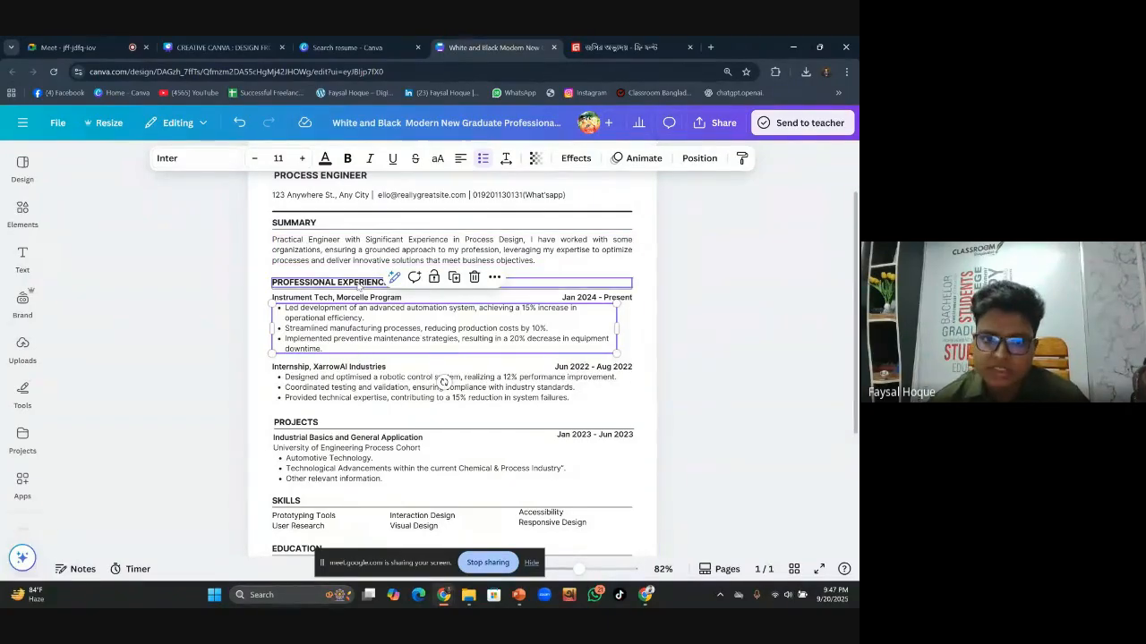
{"action": "left_click", "coordinate": [703, 265]}
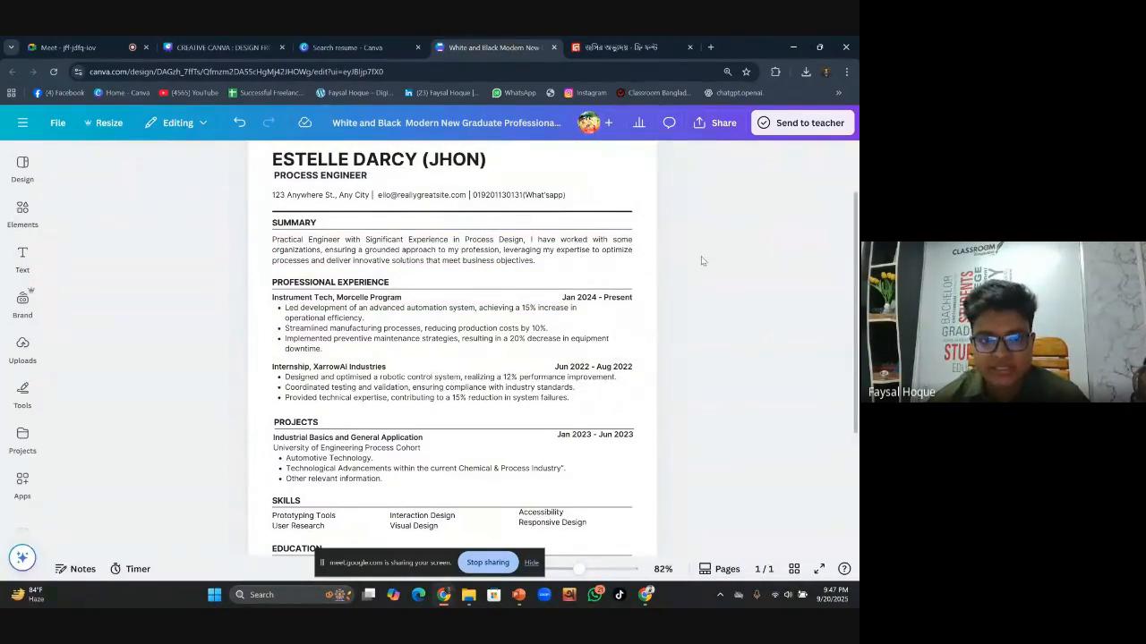
{"action": "left_click", "coordinate": [330, 226]}
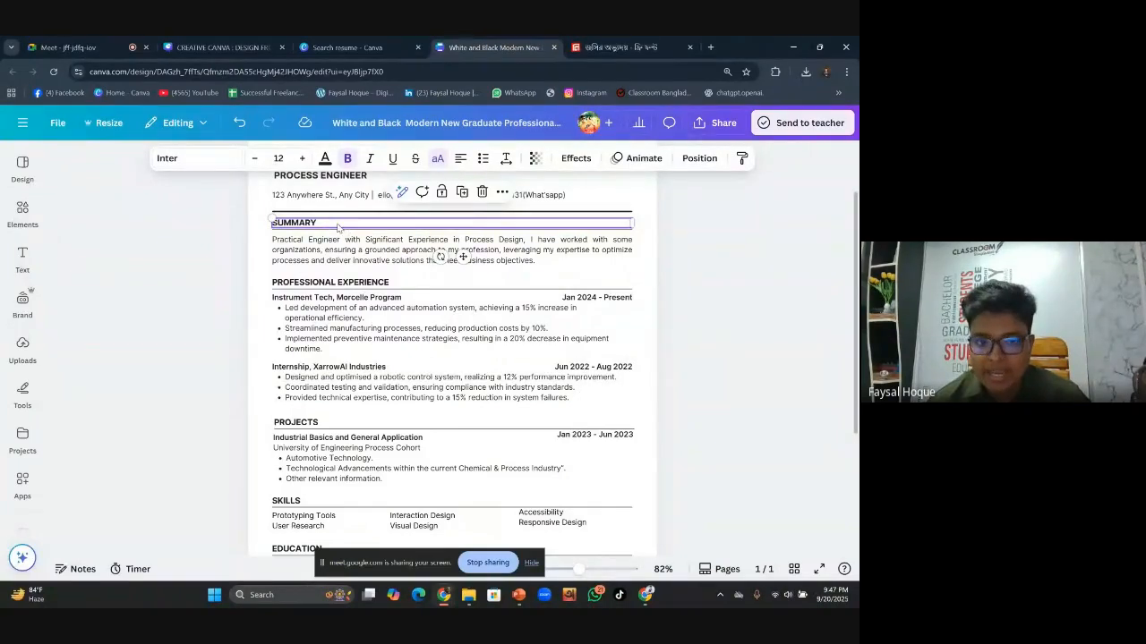
{"action": "left_click", "coordinate": [362, 285]}
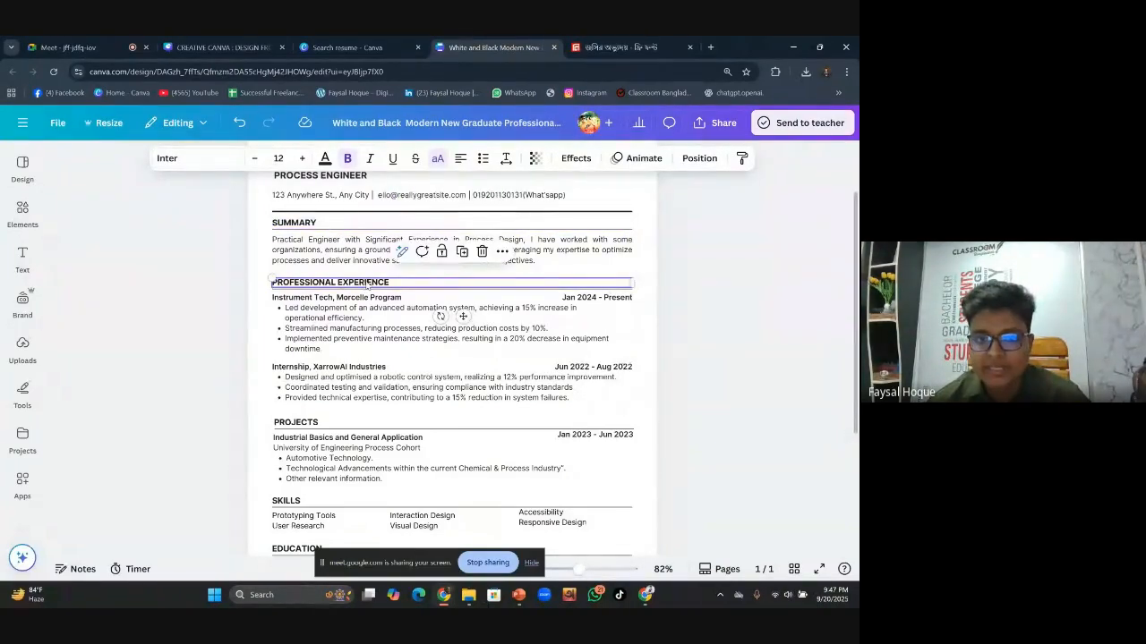
{"action": "left_click", "coordinate": [379, 300]}
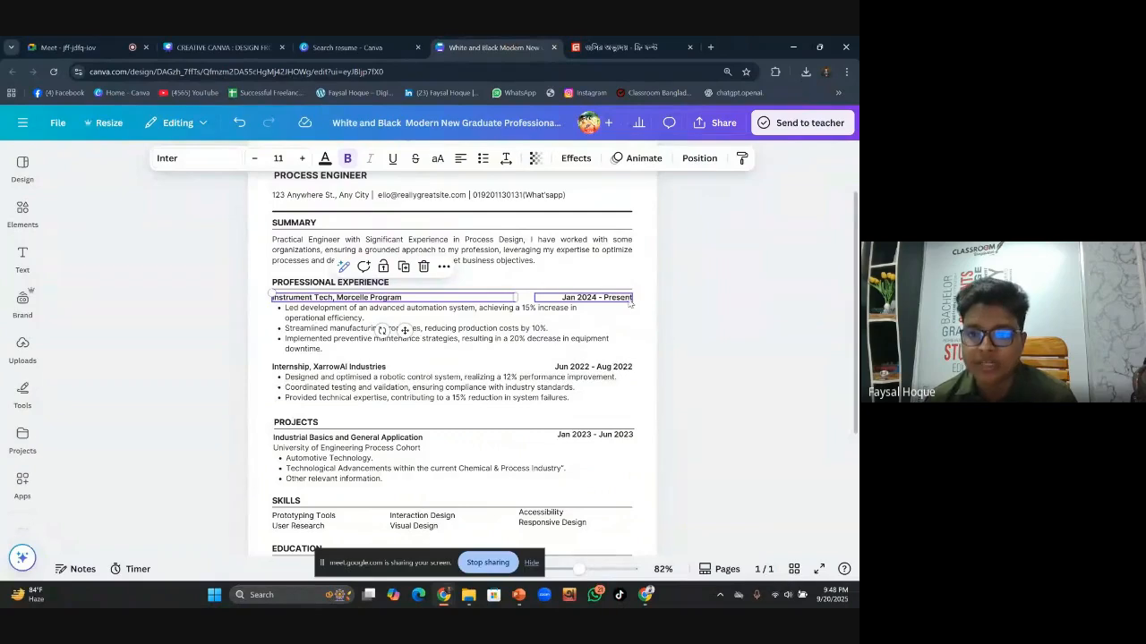
Widen the first job's 'Jan 2024 - Present' date box further to the right
{"action": "left_click", "coordinate": [727, 318]}
{"action": "left_click", "coordinate": [605, 306]}
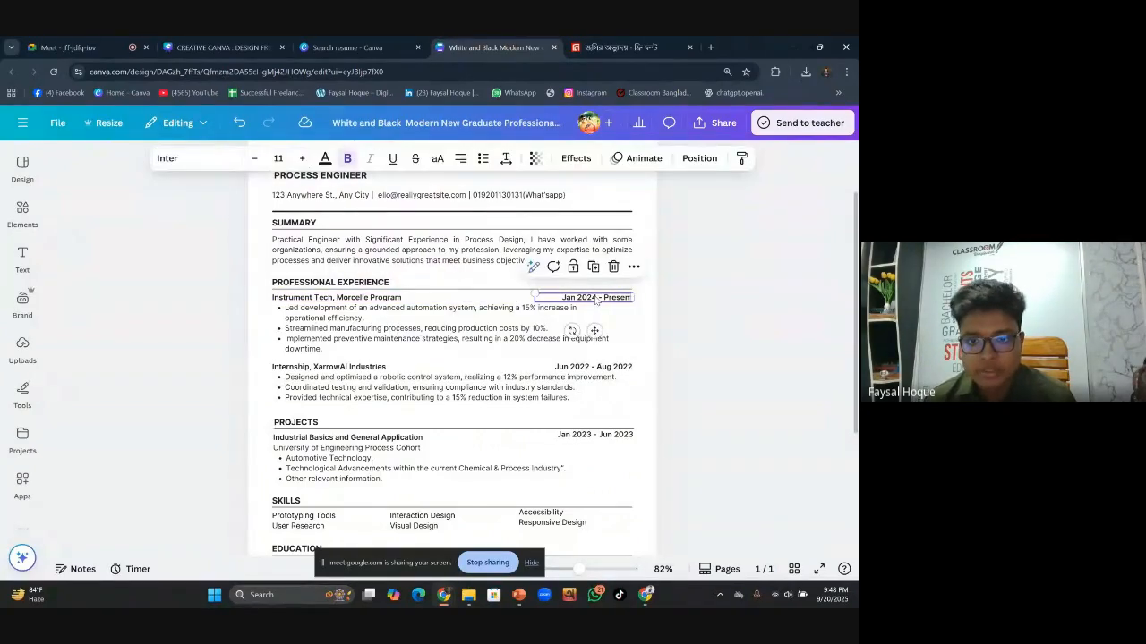
{"action": "left_click", "coordinate": [565, 299]}
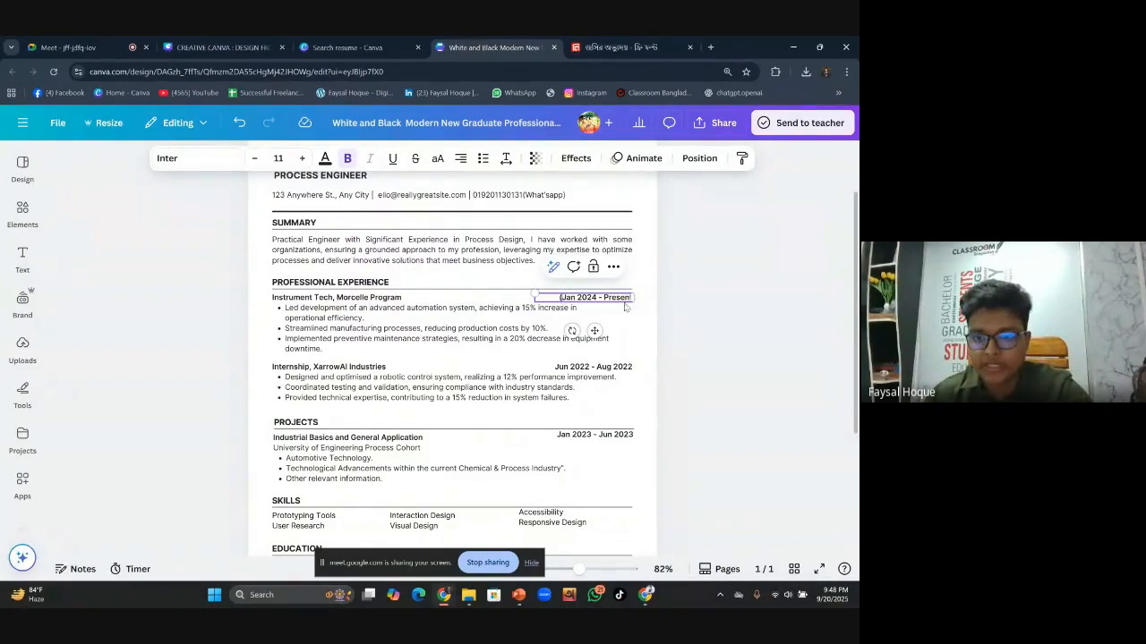
{"action": "left_click_drag", "start_coordinate": [635, 297], "coordinate": [651, 297]}
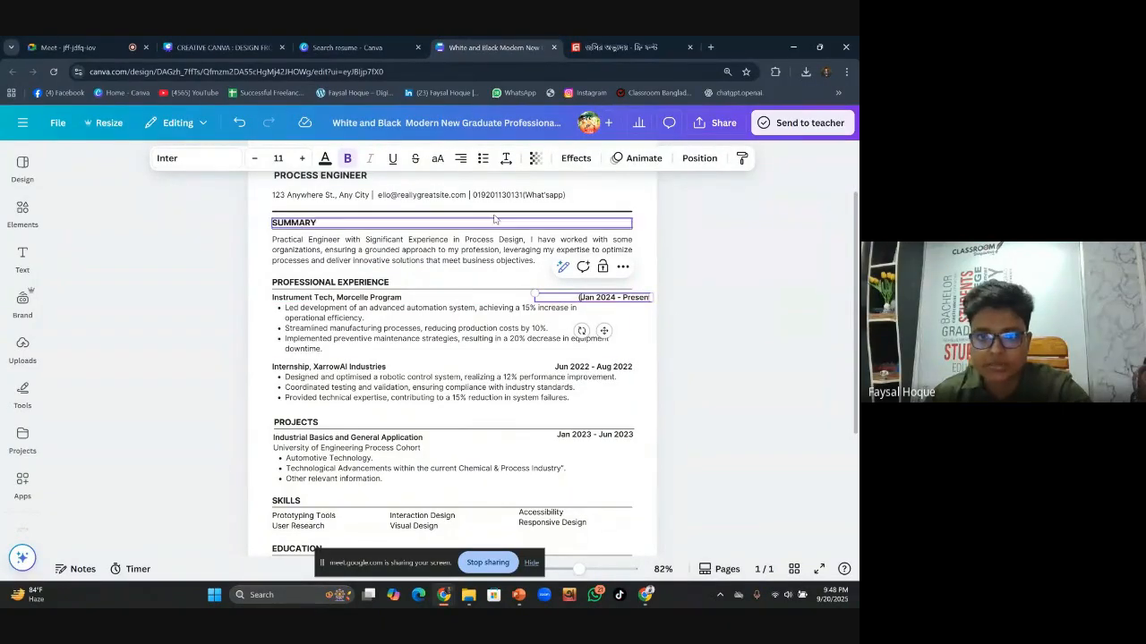
Left-align the first job's date and add the closing parenthesis to make '(Jan 2024 - Present)'
{"action": "left_click", "coordinate": [460, 158]}
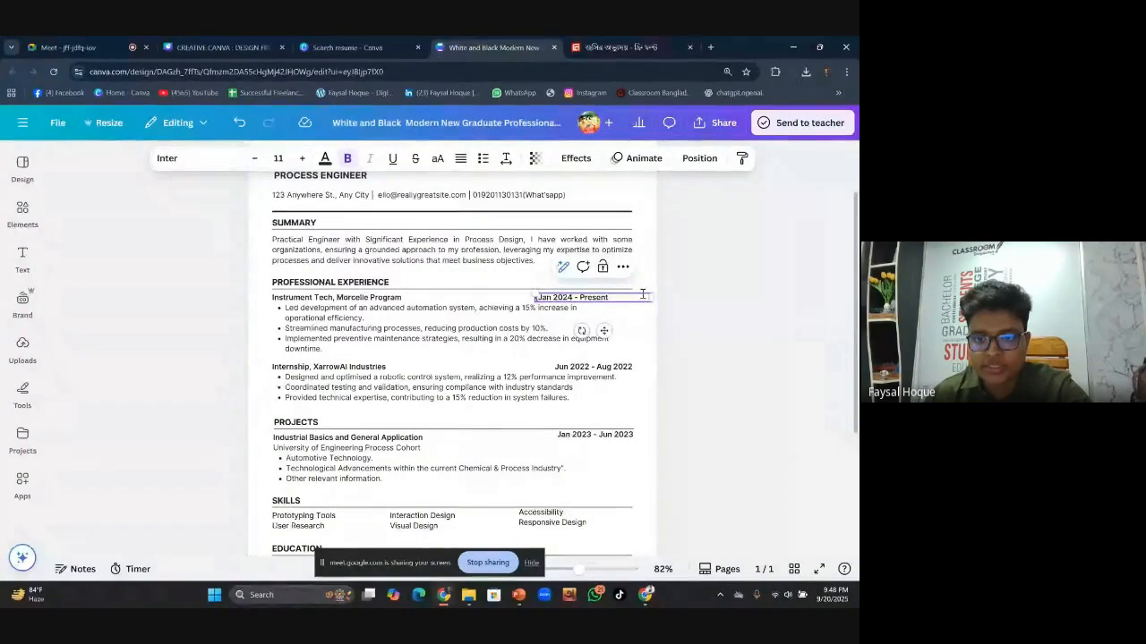
{"action": "left_click", "coordinate": [618, 296]}
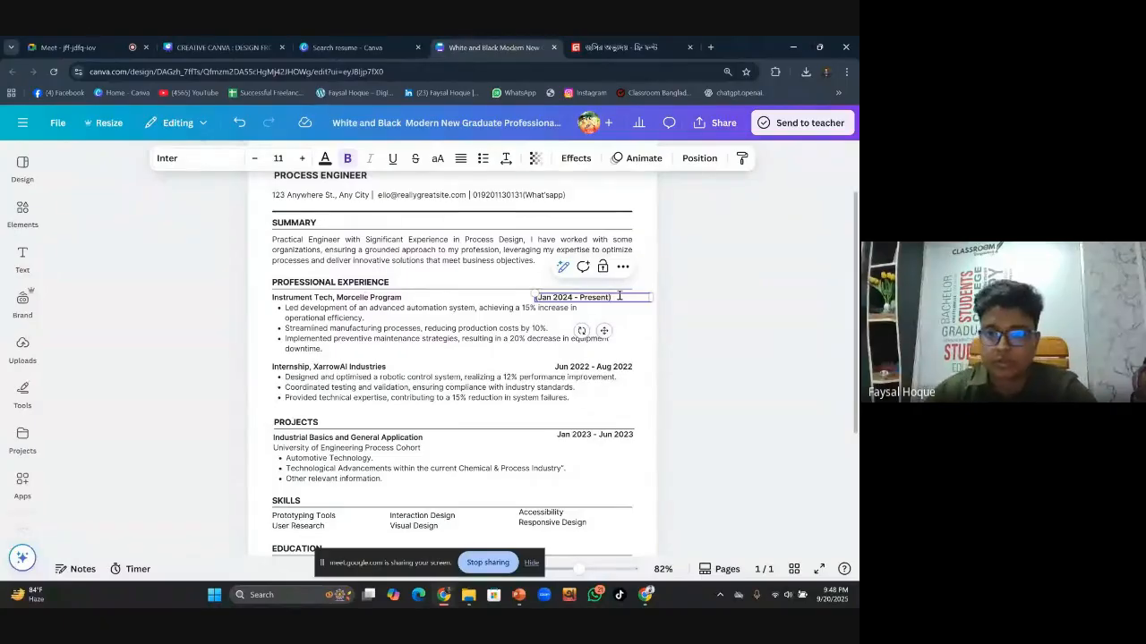
{"action": "type", "text": ")"}
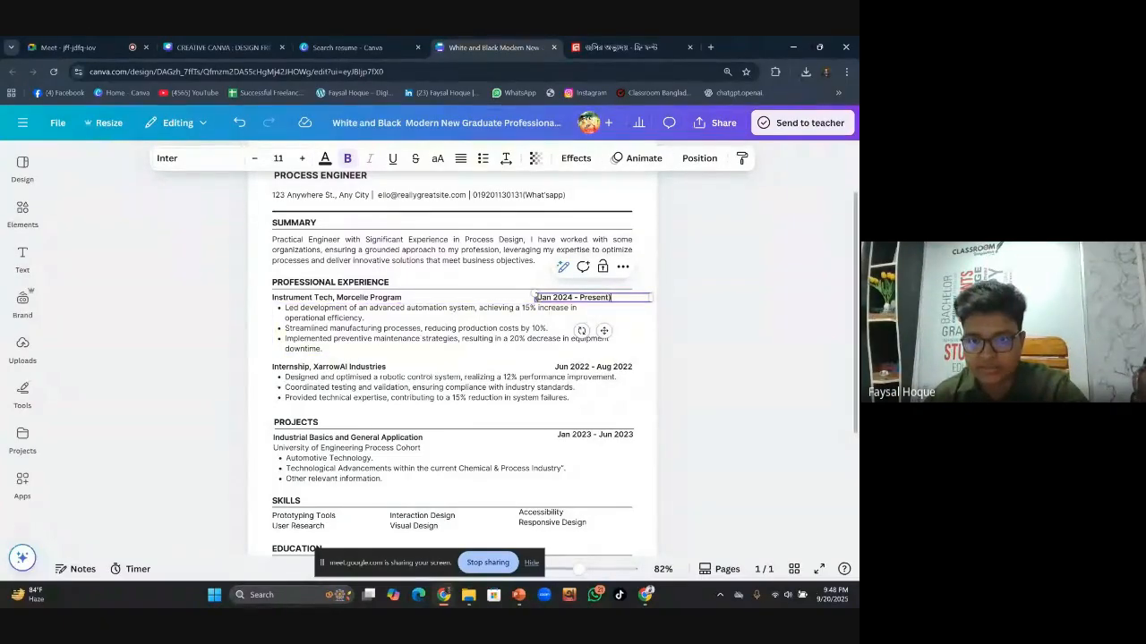
Shrink the date text, narrow its box, and nudge it flush to the right margin
{"action": "mouse_move", "coordinate": [533, 298]}
{"action": "left_mouse_down"}
{"action": "mouse_move", "coordinate": [577, 296]}
{"action": "mouse_move", "coordinate": [548, 298]}
{"action": "left_mouse_up"}
{"action": "left_click_drag", "start_coordinate": [651, 297], "coordinate": [610, 331]}
{"action": "left_click", "coordinate": [638, 301]}
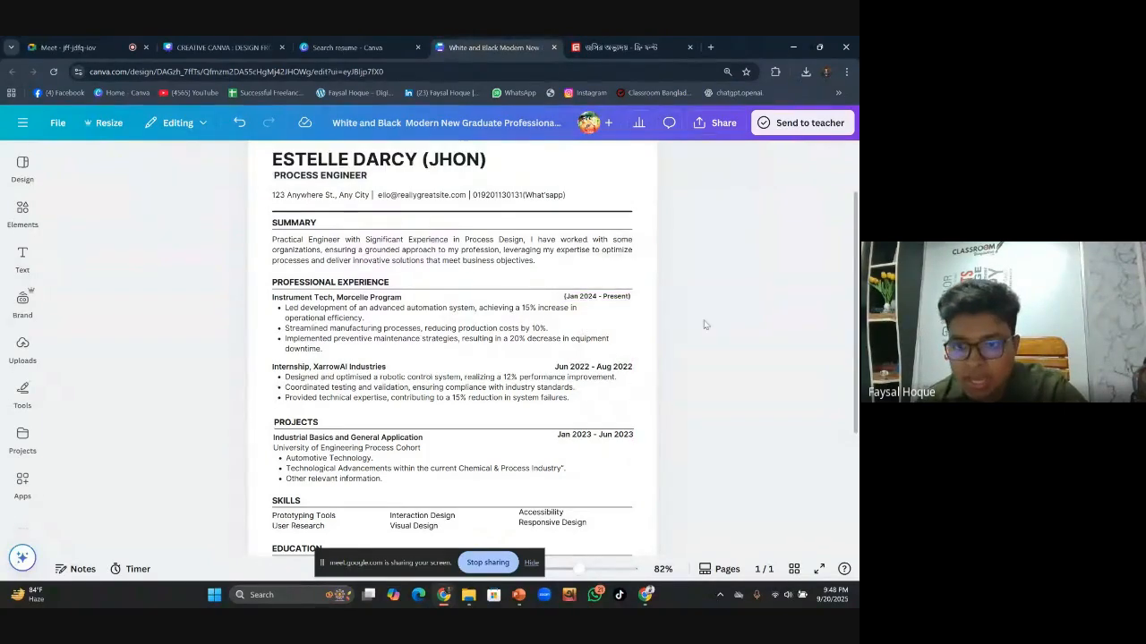
{"action": "left_click", "coordinate": [630, 300]}
{"action": "left_click_drag", "start_coordinate": [630, 301], "coordinate": [631, 296]}
{"action": "left_click", "coordinate": [707, 297]}
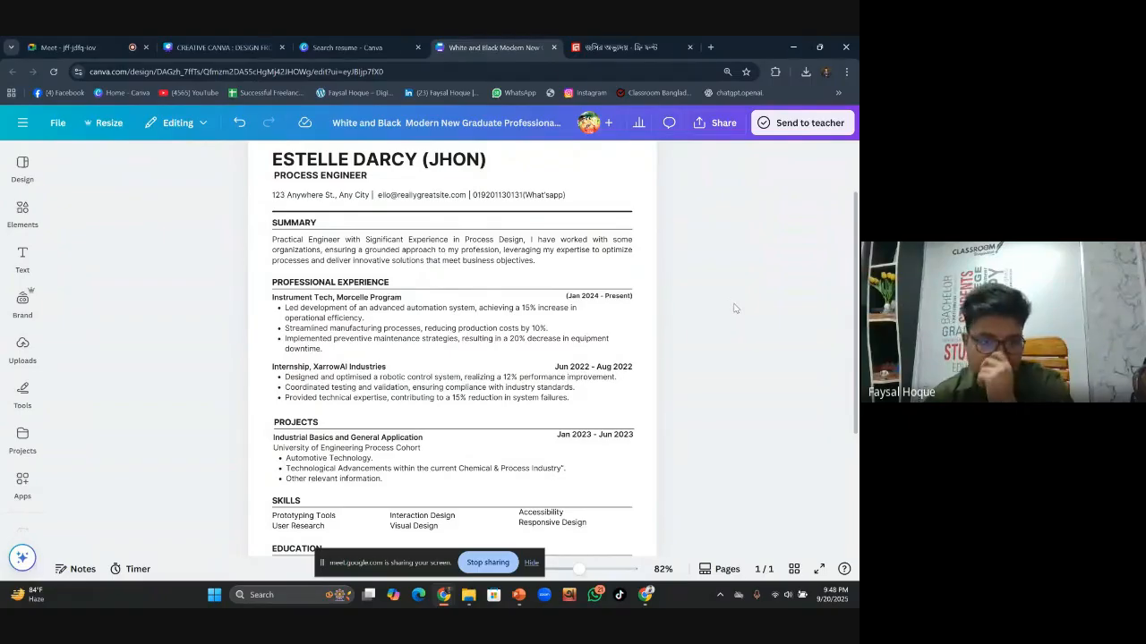
Scroll through the finished one-page resume to review it, then stop sharing the screen in Meet
{"action": "scroll", "coordinate": [707, 322], "scroll_direction": "down", "scroll_amount": 3}
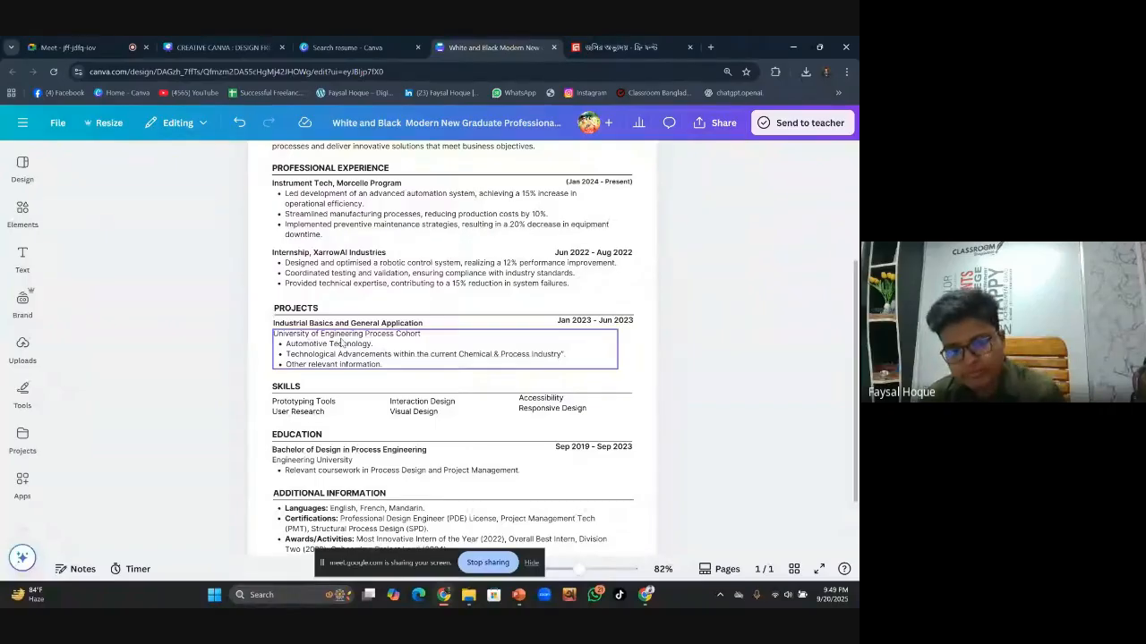
{"action": "scroll", "coordinate": [465, 365], "scroll_direction": "down", "scroll_amount": 2}
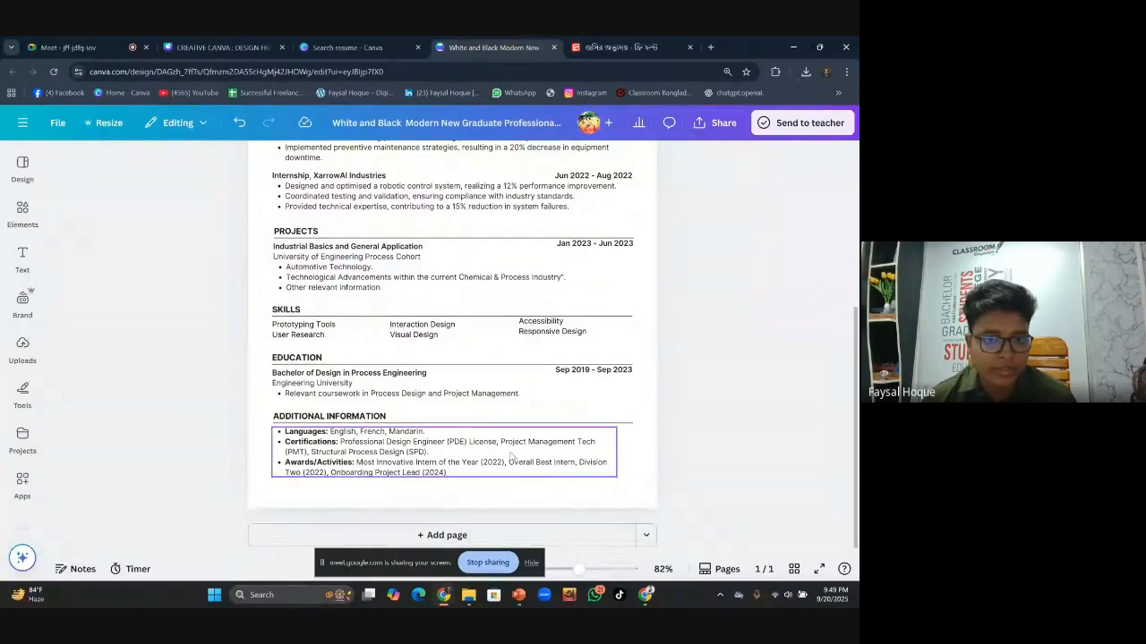
{"action": "scroll", "coordinate": [555, 499], "scroll_direction": "up", "scroll_amount": 3}
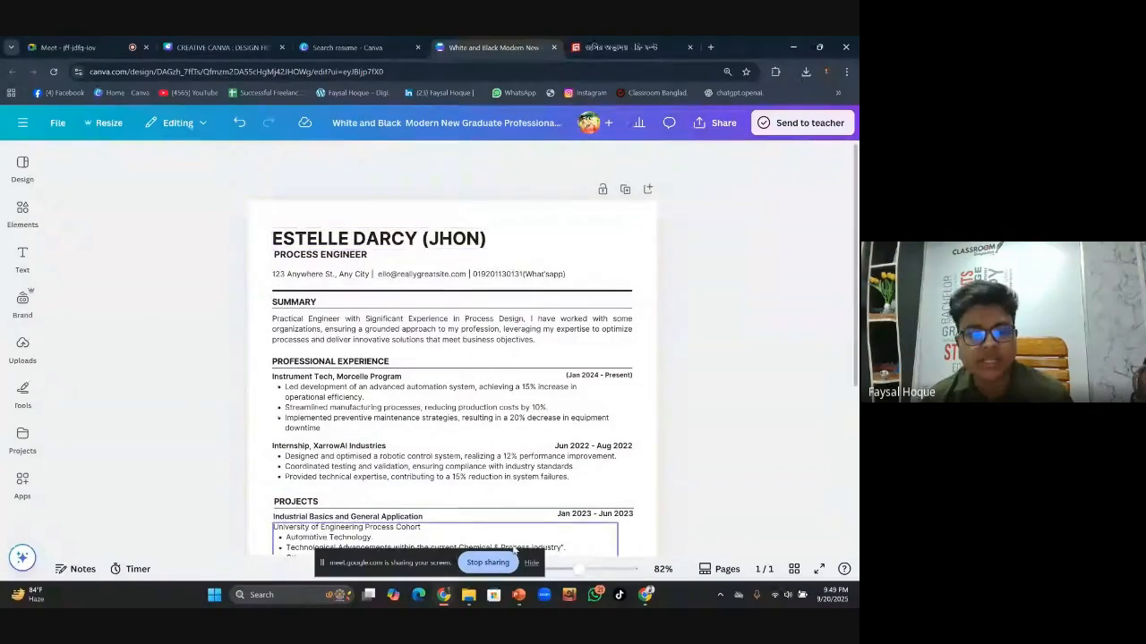
{"action": "scroll", "coordinate": [514, 550], "scroll_direction": "down", "scroll_amount": 3}
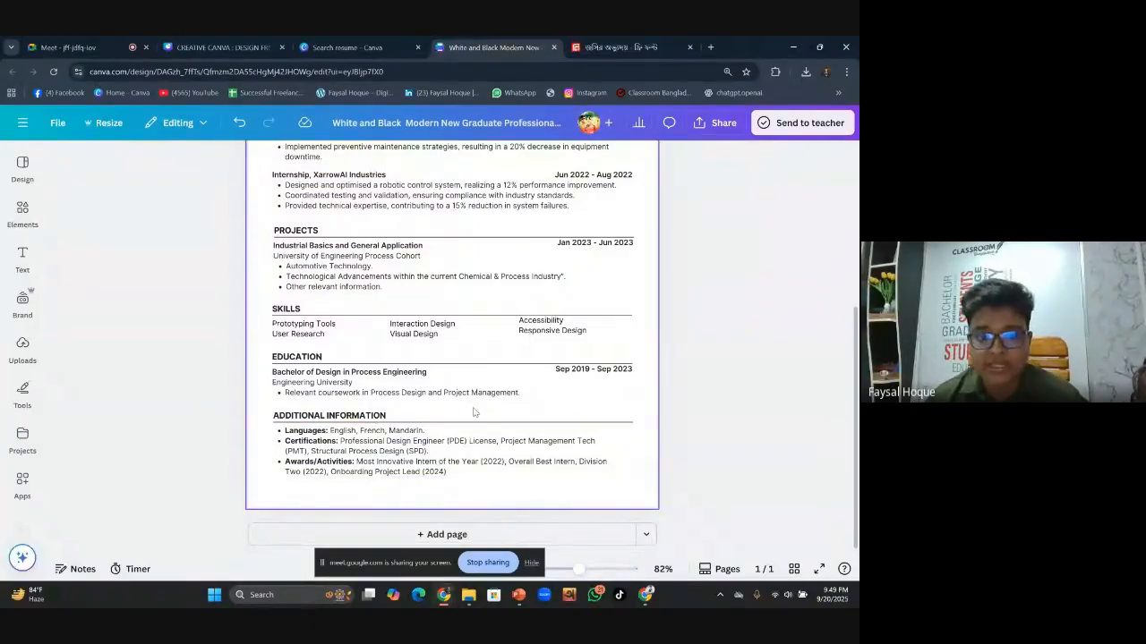
{"action": "scroll", "coordinate": [466, 410], "scroll_direction": "up", "scroll_amount": 3}
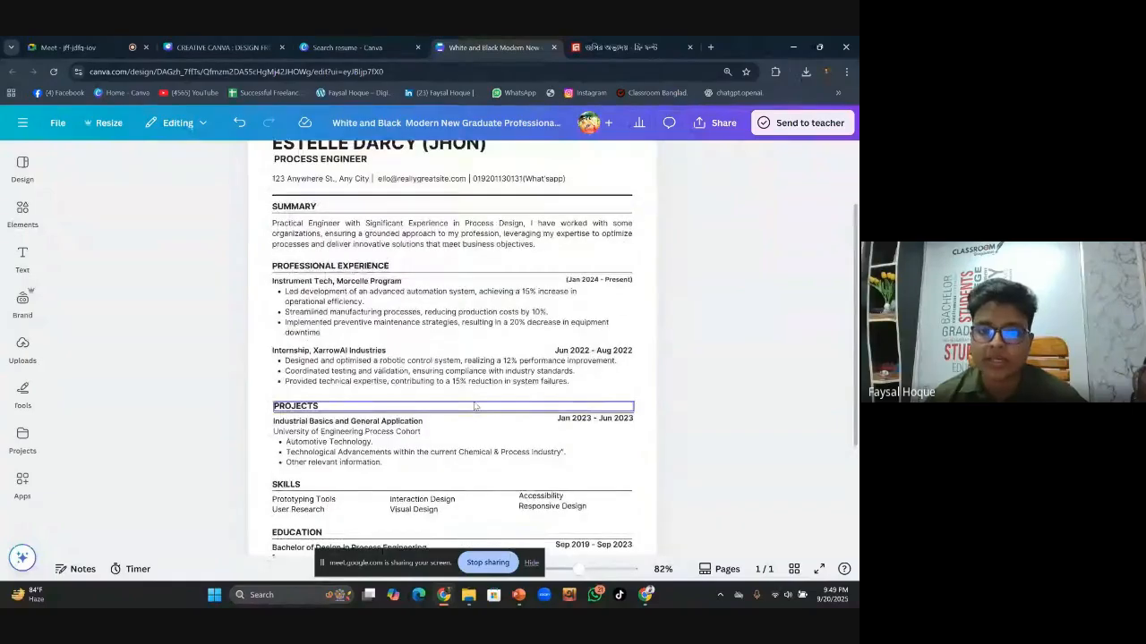
{"action": "scroll", "coordinate": [475, 407], "scroll_direction": "up", "scroll_amount": 2}
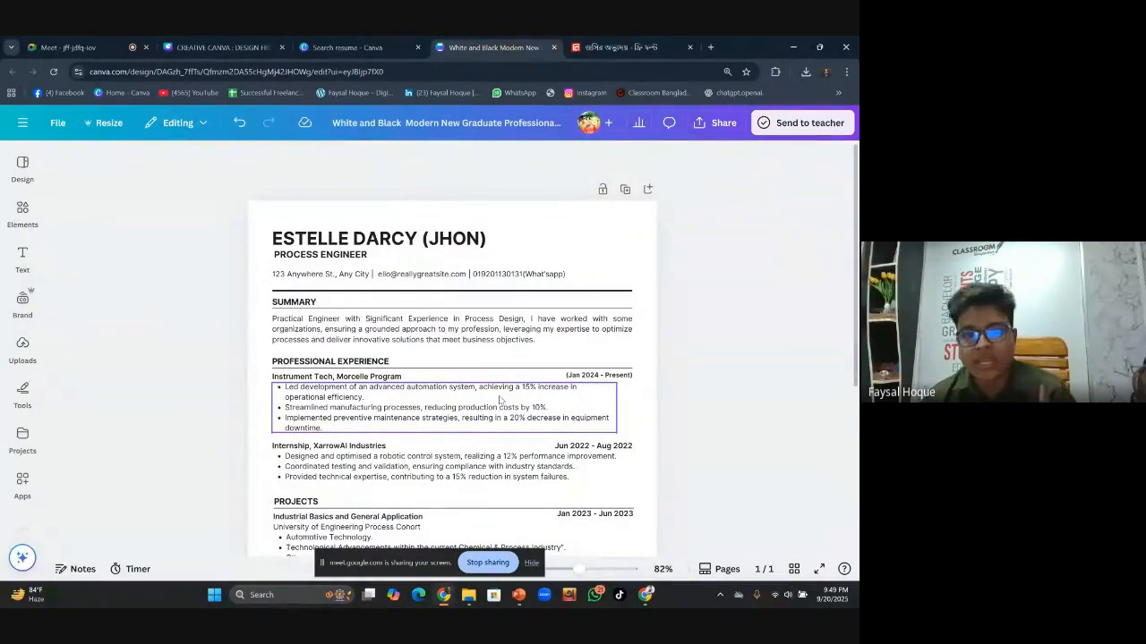
{"action": "scroll", "coordinate": [497, 407], "scroll_direction": "down", "scroll_amount": 3}
{"action": "scroll", "coordinate": [495, 419], "scroll_direction": "down", "scroll_amount": 1}
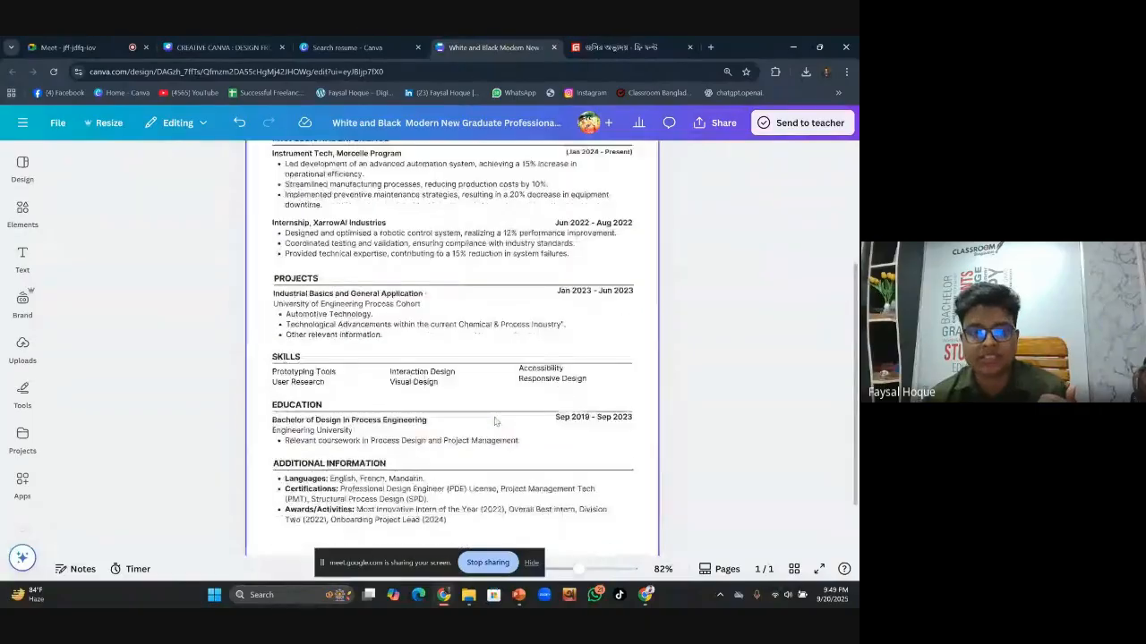
{"action": "scroll", "coordinate": [495, 421], "scroll_direction": "down", "scroll_amount": 1}
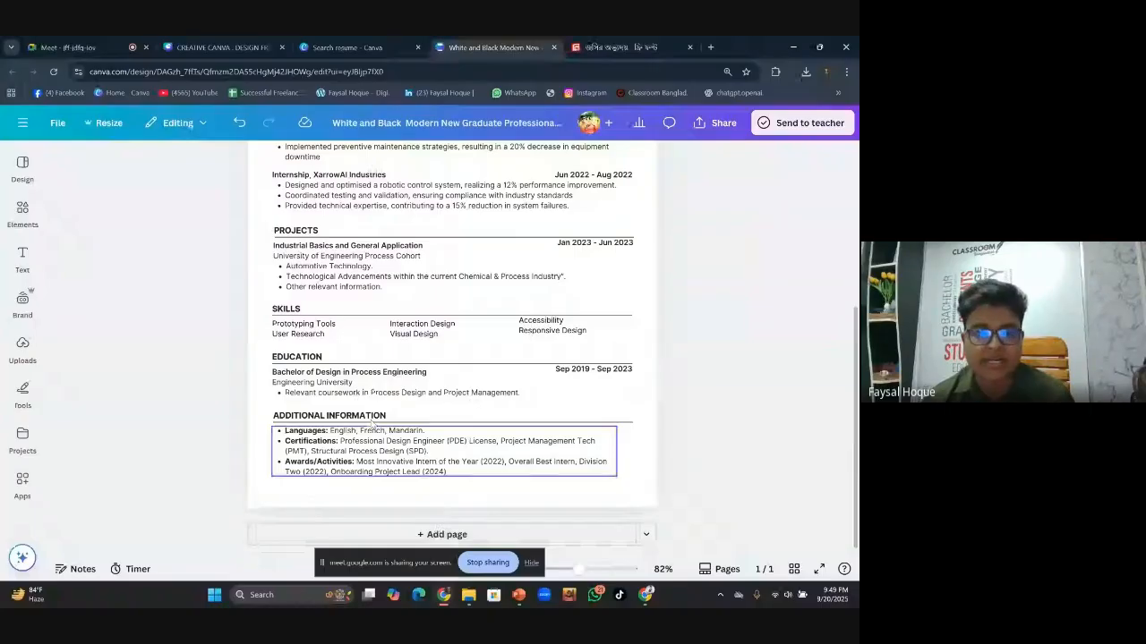
{"action": "left_click", "coordinate": [487, 563]}
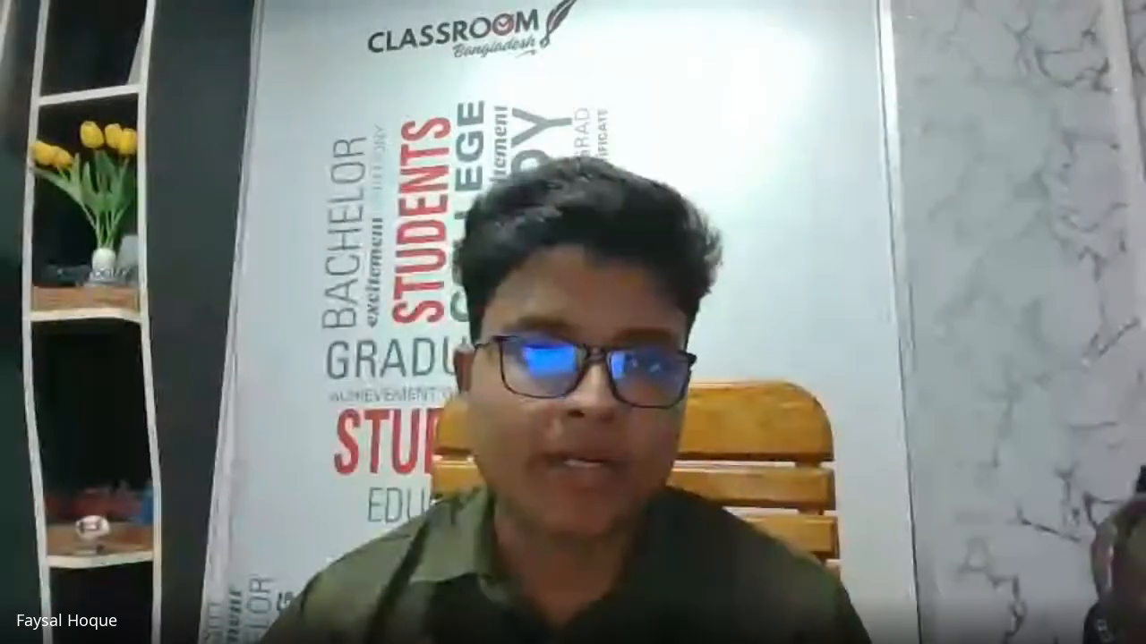